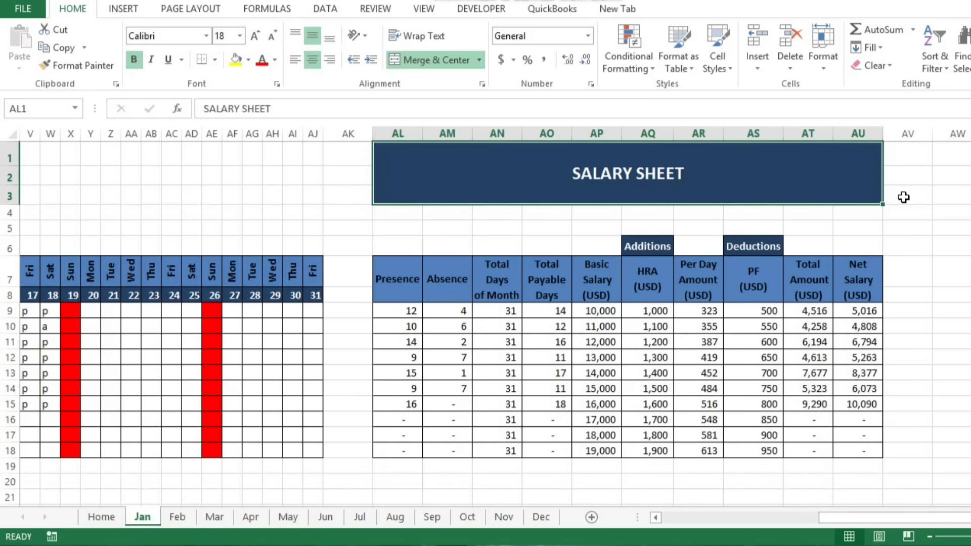
Go from the Jan sheet to the Home page using its home link, and return through the month link
key("ctrl+Home")
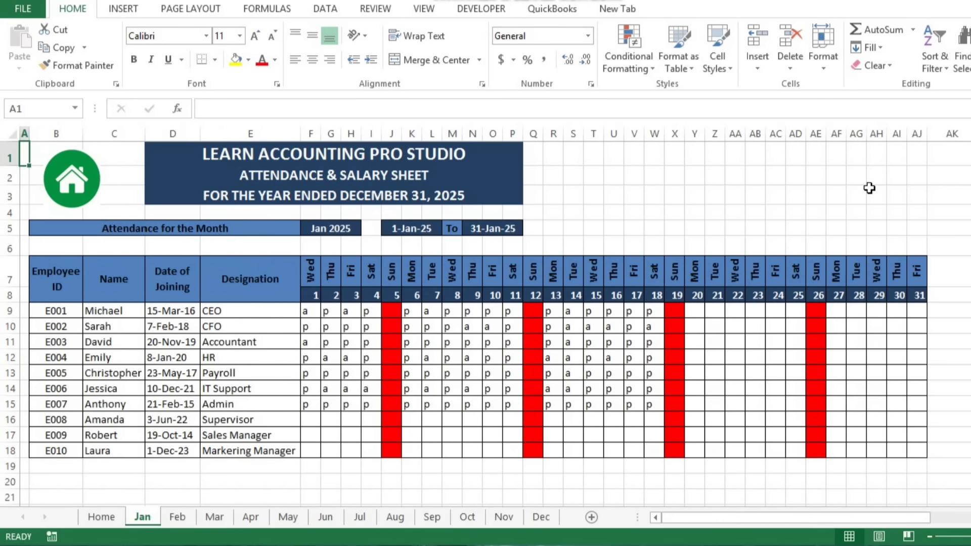
left_click(86, 191)
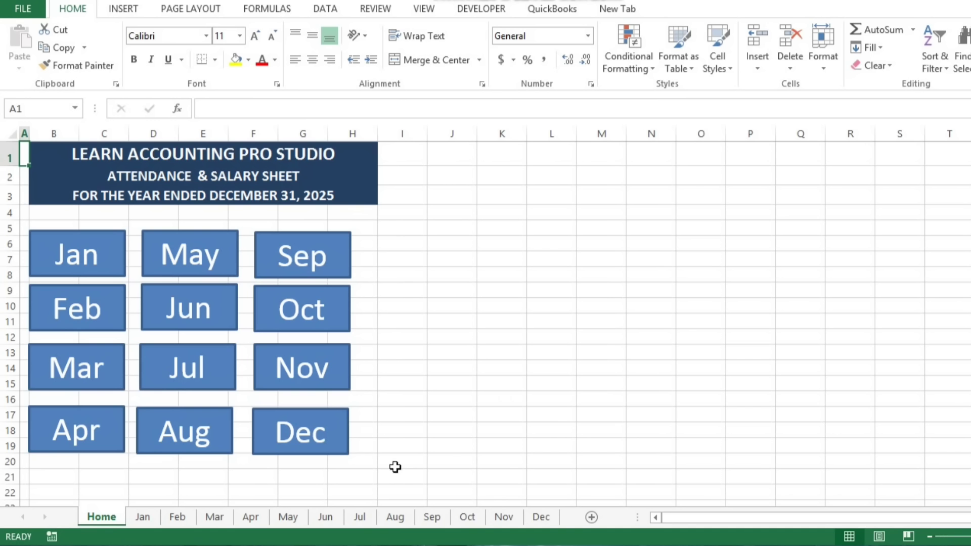
left_click(96, 258)
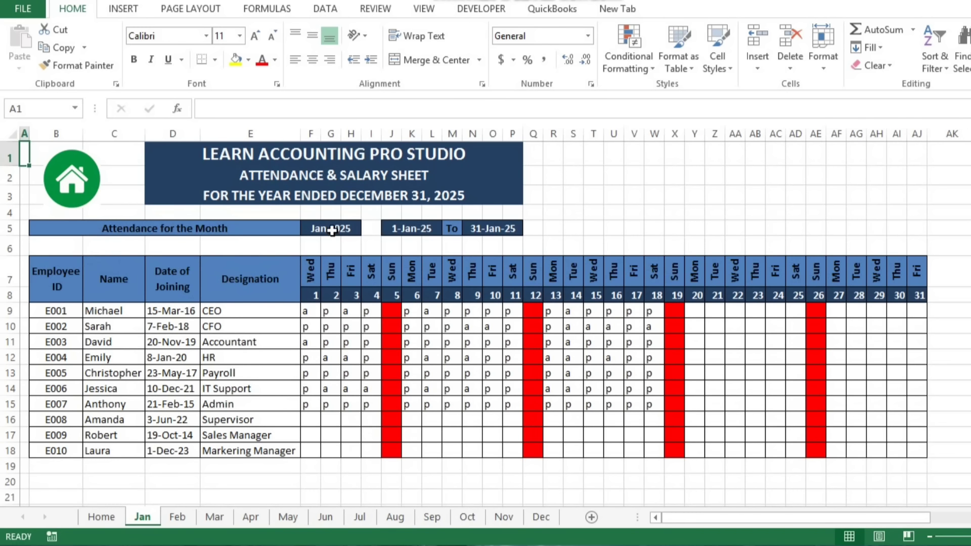
Rename the Jan sheet to January and check the formula in the attendance month cell F5
double_click(143, 517)
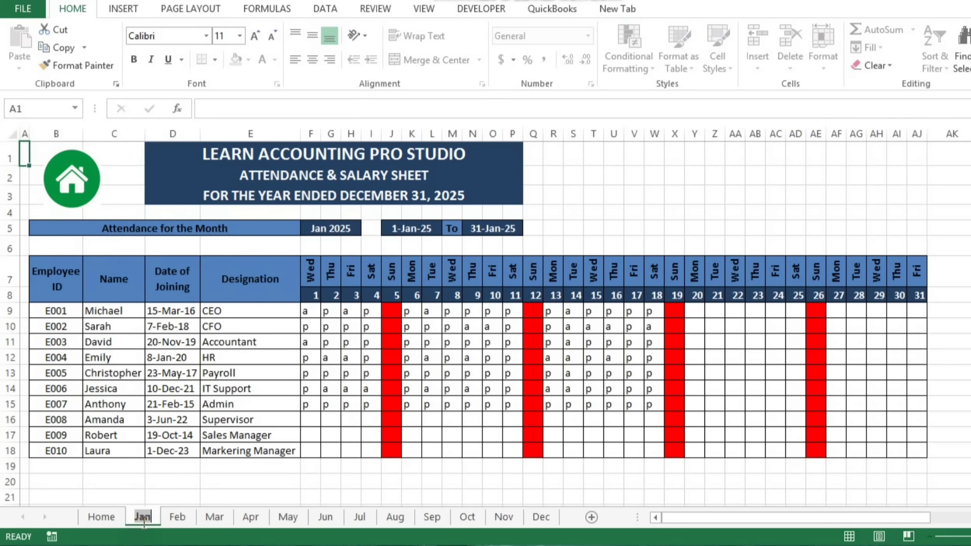
type("January")
left_click(371, 246)
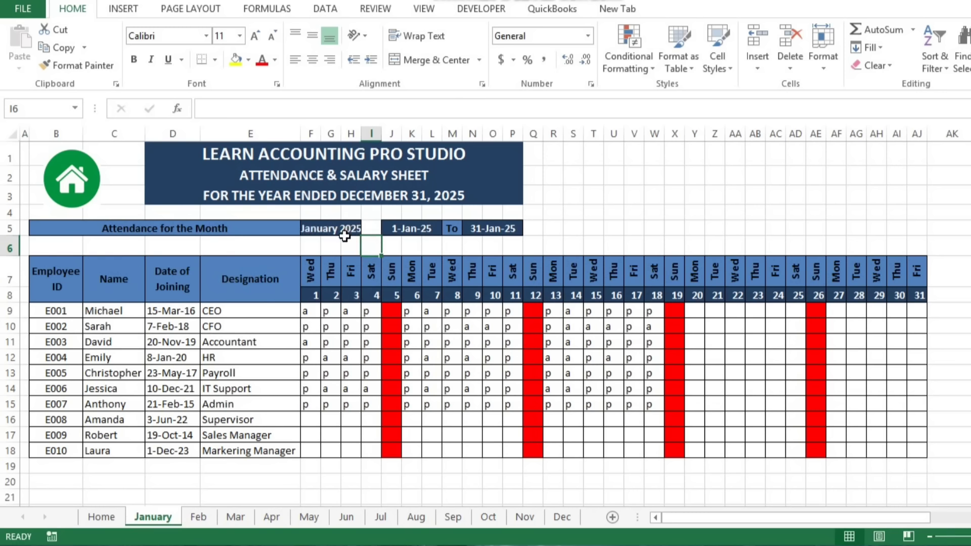
left_click(331, 230)
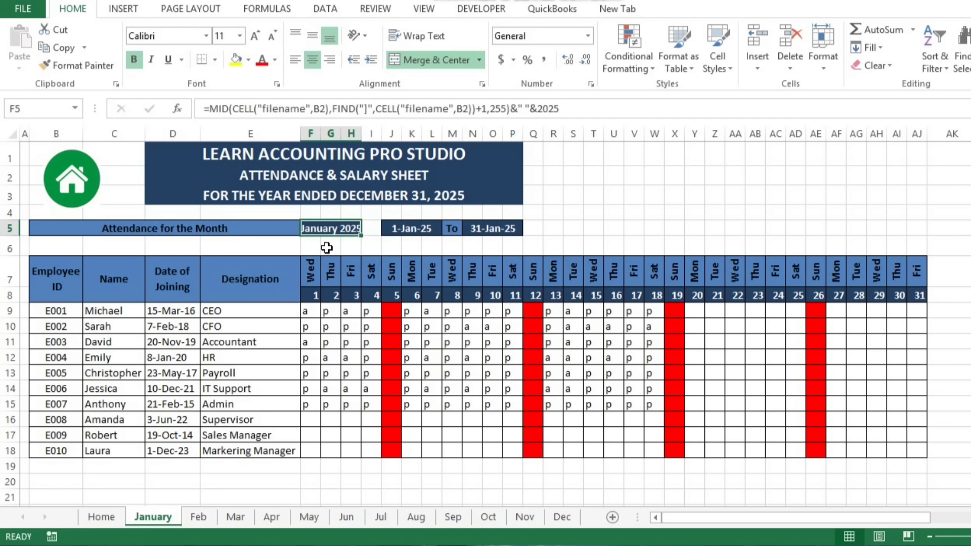
left_click(326, 247)
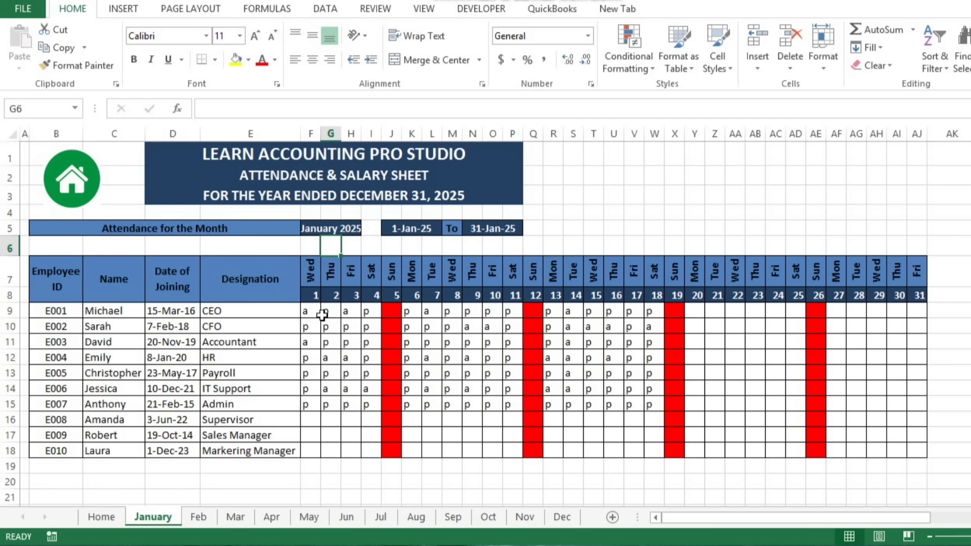
View the attendance choices available for the first employee on day 1 without changing the entry
left_click(310, 312)
left_click(328, 310)
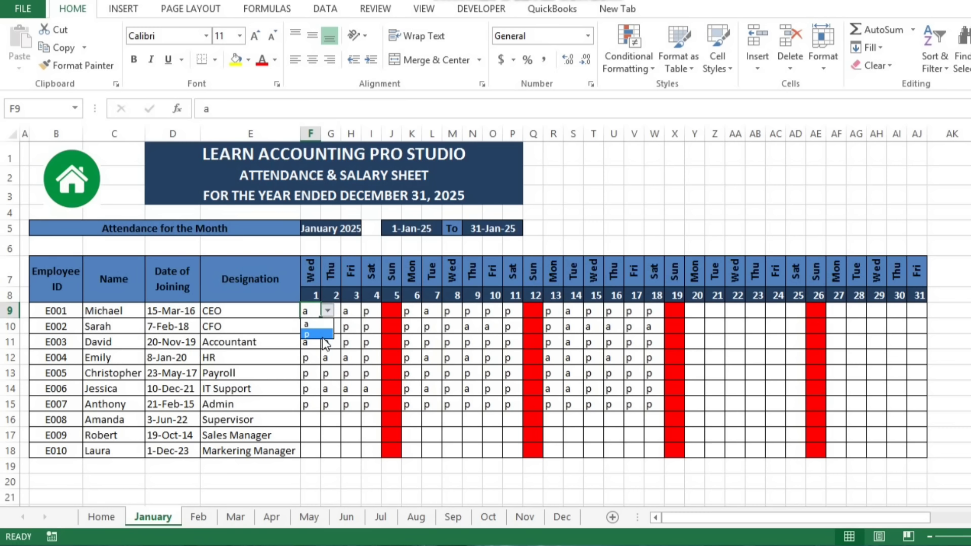
key("Escape")
Clear the Sunday day name in J7 to test the highlighting, and undo the deletion
left_click(395, 266)
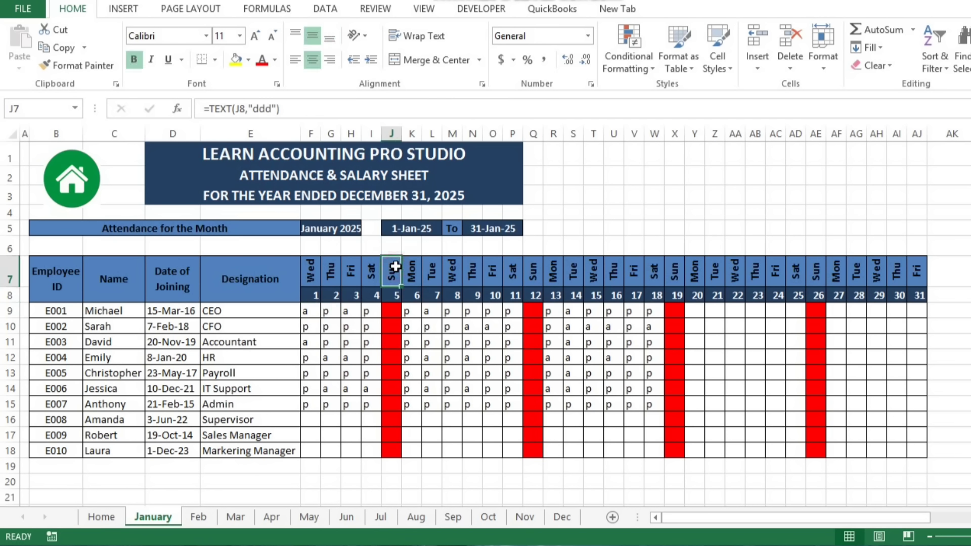
key("BackSpace")
key("Return")
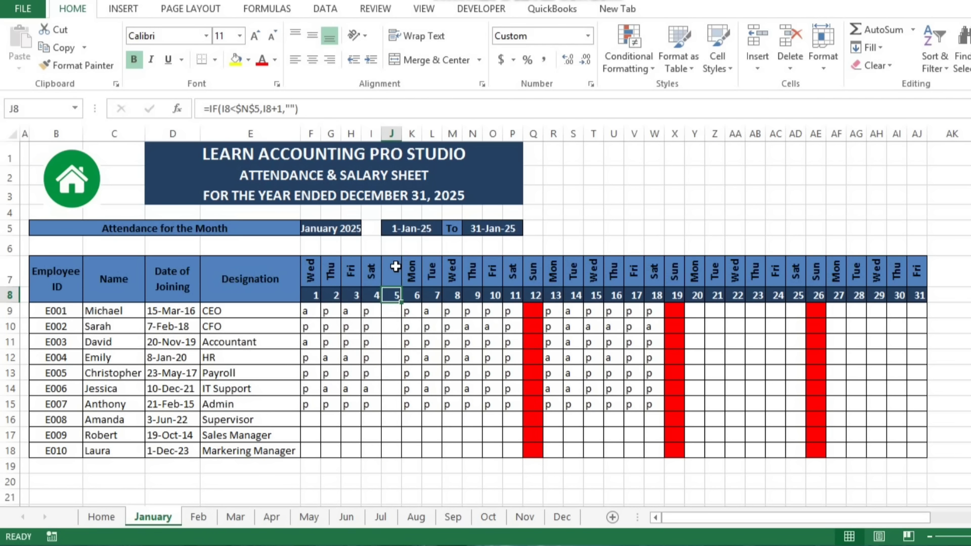
key("ctrl+z")
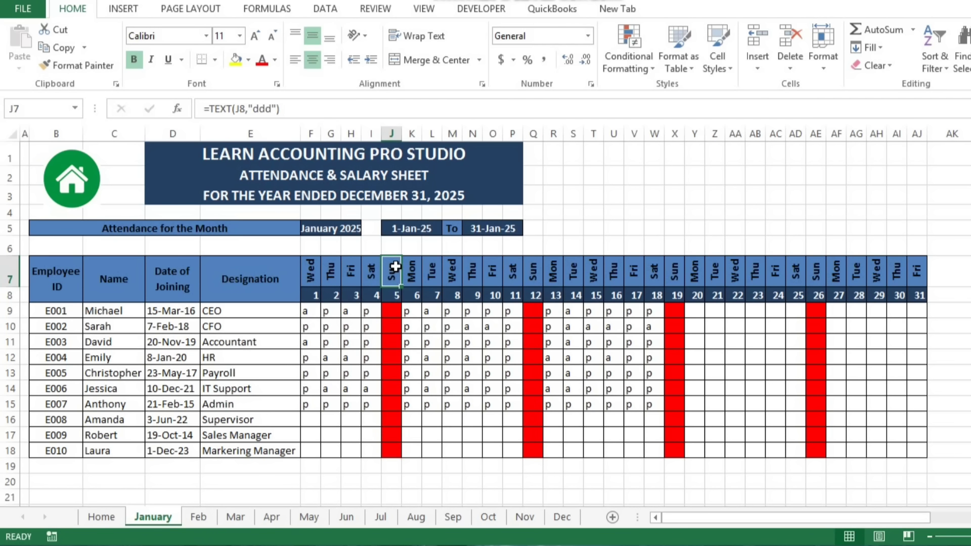
Examine the salary sheet's total payable days formula and its basic salary, HRA, PF, total amount and net salary columns
key("Right")
key("Right")
key("Right")
key("Right")
key("Right")
key("Right")
key("Right")
key("Right")
key("Right")
key("Right")
key("Right")
key("Right")
key("Right")
key("Right")
key("Right")
key("Right")
key("Right")
key("Right")
key("Right")
key("Right")
key("Right")
key("Right")
key("Right")
key("Right")
key("Right")
key("Right")
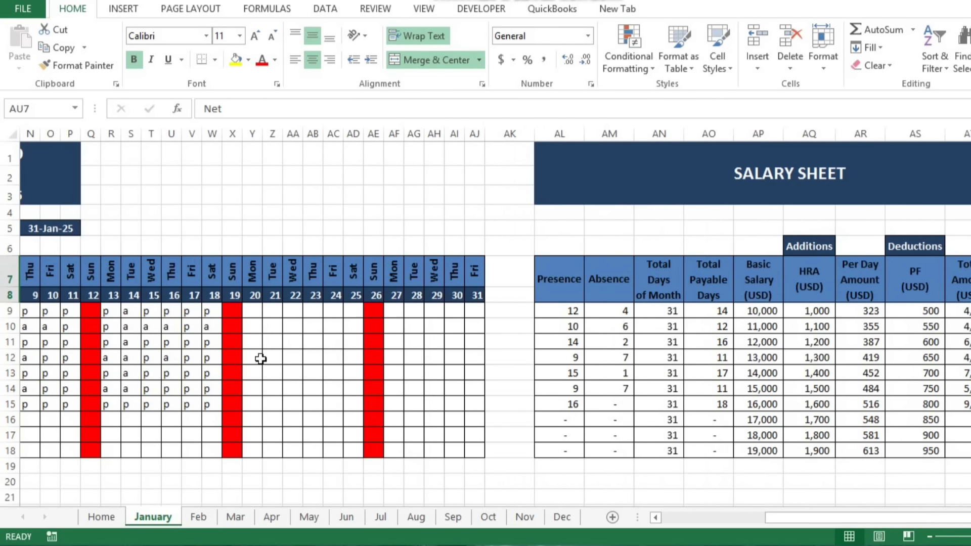
left_click(714, 309)
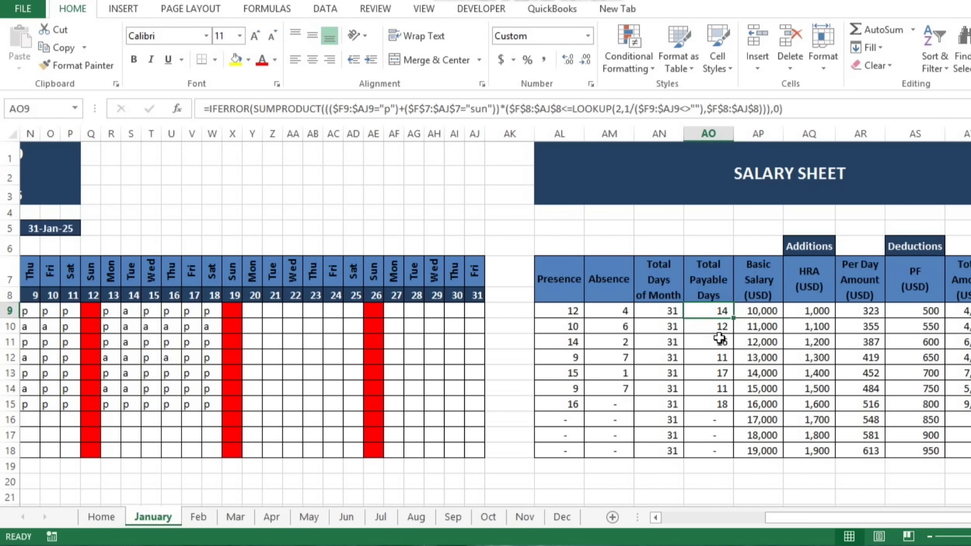
left_click(713, 268)
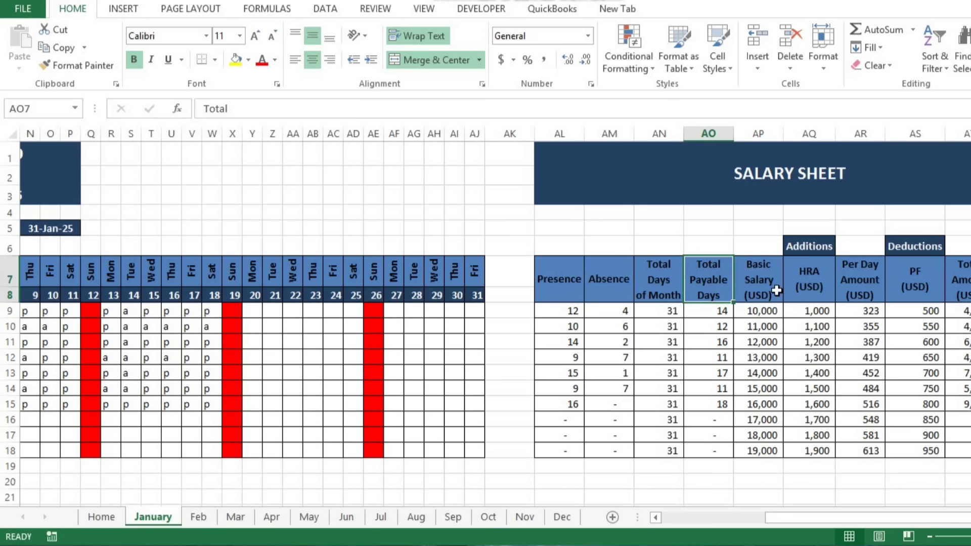
key("Right")
key("Right")
key("Right")
left_click(799, 285)
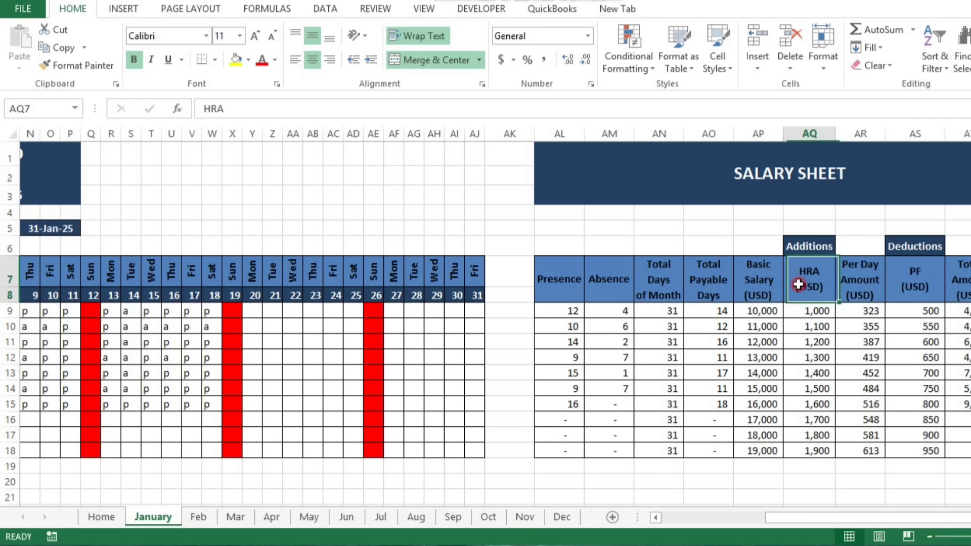
left_click(923, 292)
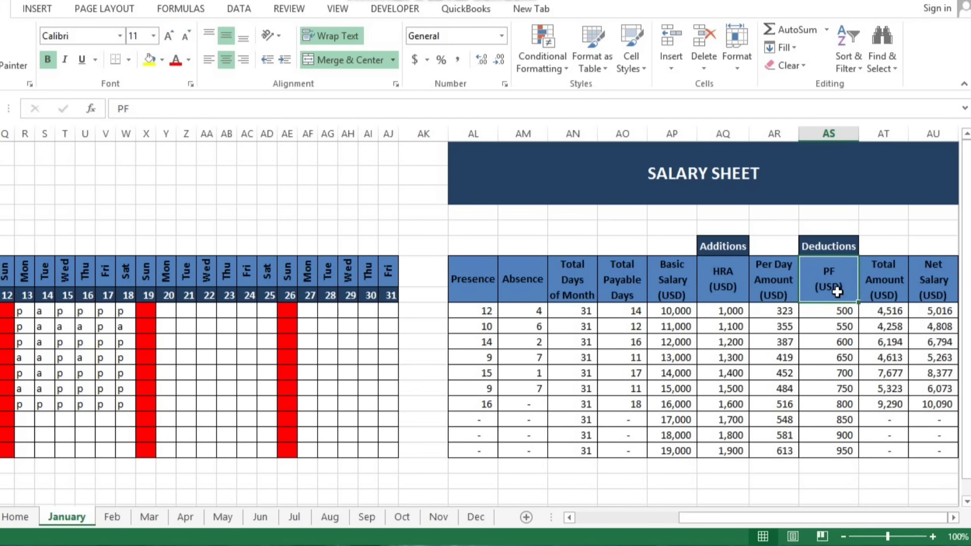
key("Right")
key("Right")
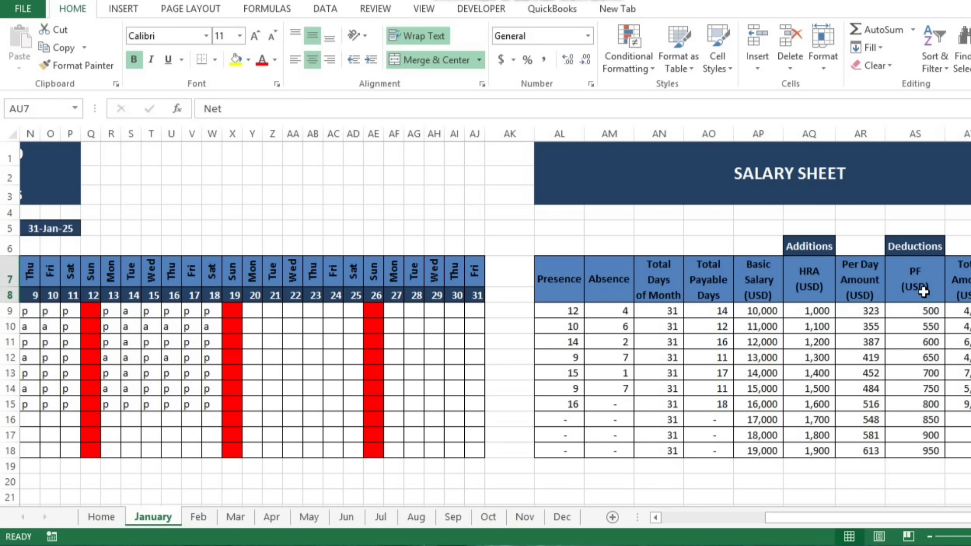
key("Left")
key("Left")
key("Left")
key("Left")
key("Left")
key("Left")
key("Left")
key("Left")
key("Left")
key("Left")
key("Left")
key("Left")
key("Left")
key("Left")
key("Left")
key("Left")
key("Left")
key("Left")
key("Left")
key("Left")
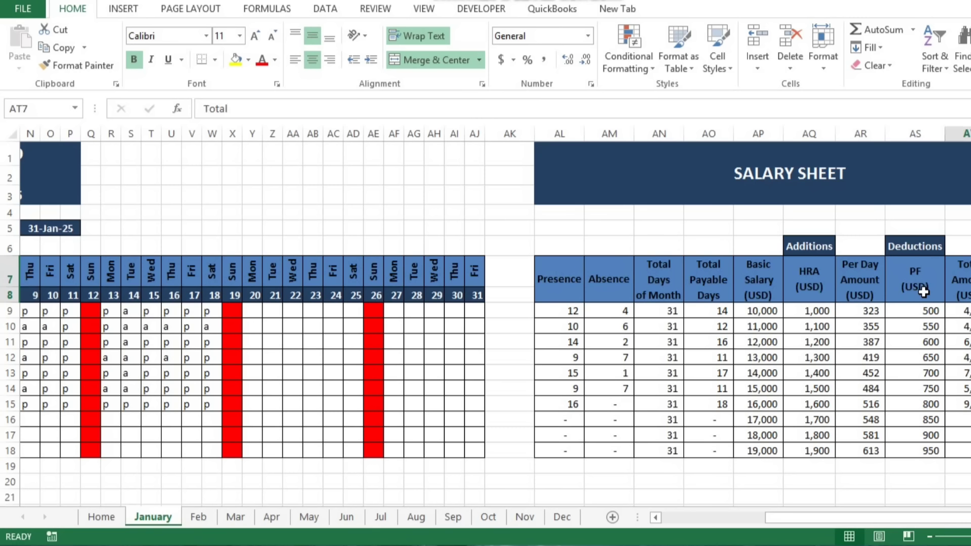
key("Left")
key("Left")
key("Left")
key("Left")
key("Left")
key("Left")
key("Left")
key("Left")
key("Left")
key("Left")
key("Left")
key("Left")
key("Left")
key("Left")
key("Left")
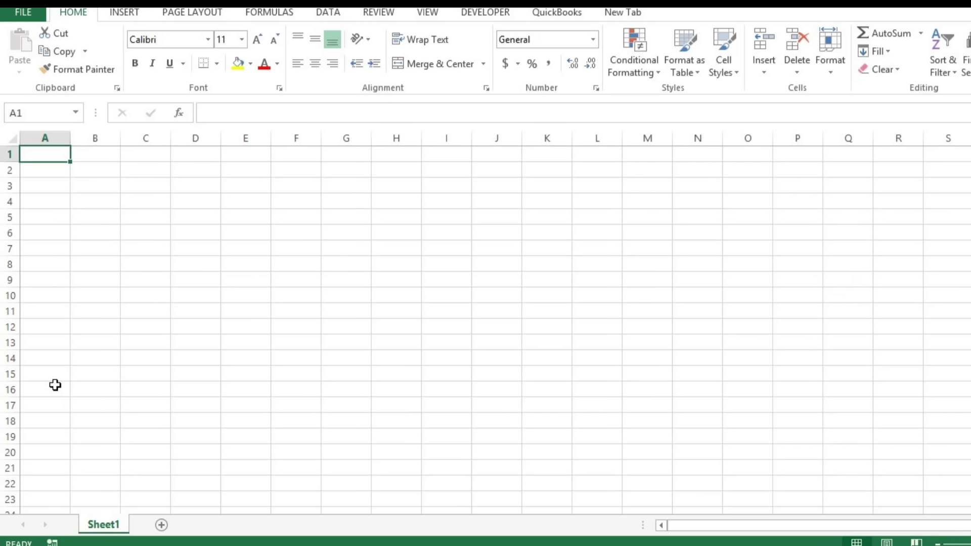
Add a new worksheet, merge and center B5:E5, and enter the title "Attendance for the Month"
left_click(161, 525)
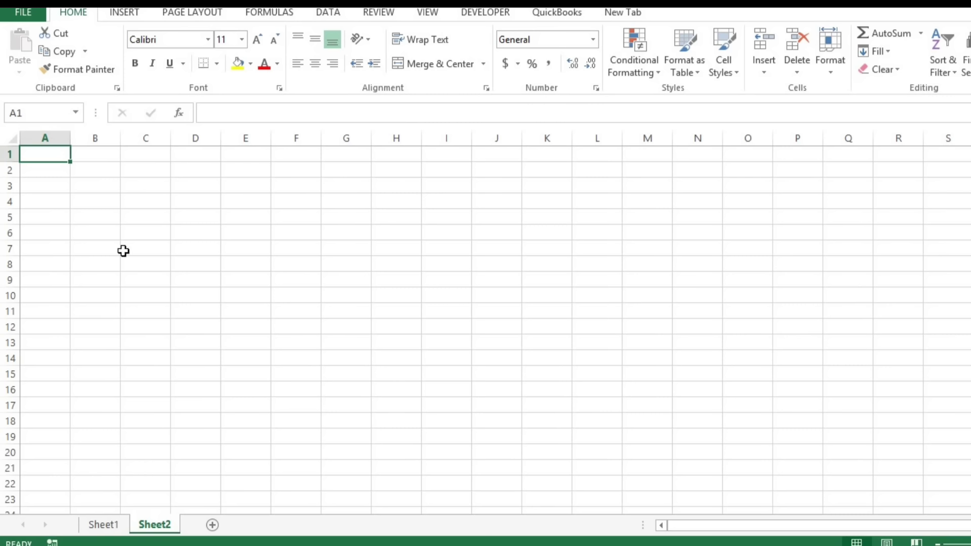
left_click(105, 219)
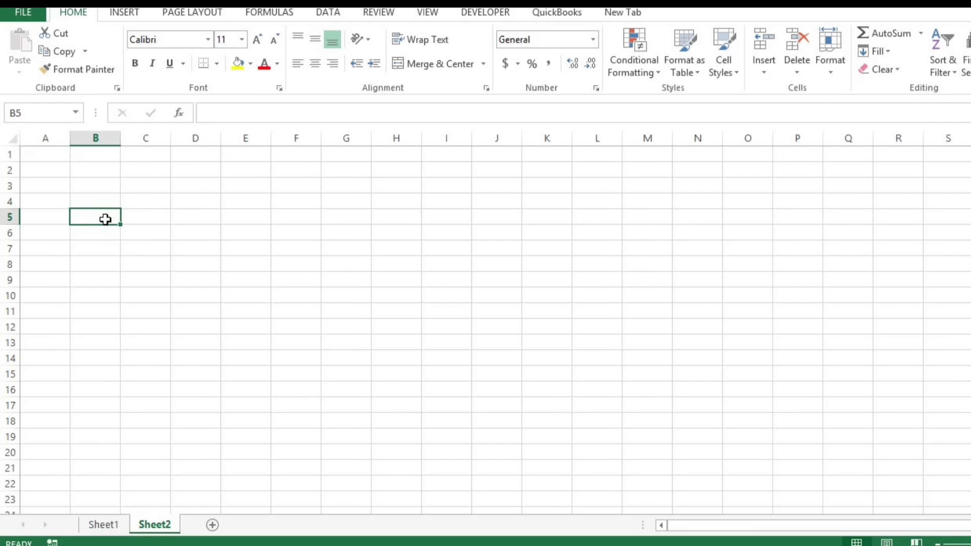
key("shift+Right")
key("shift+Right")
key("shift+Right")
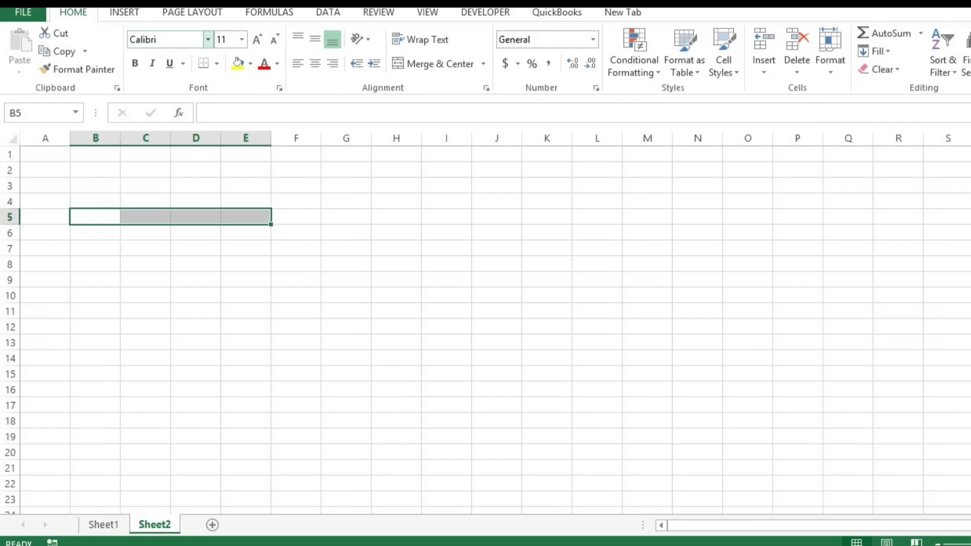
left_click(431, 64)
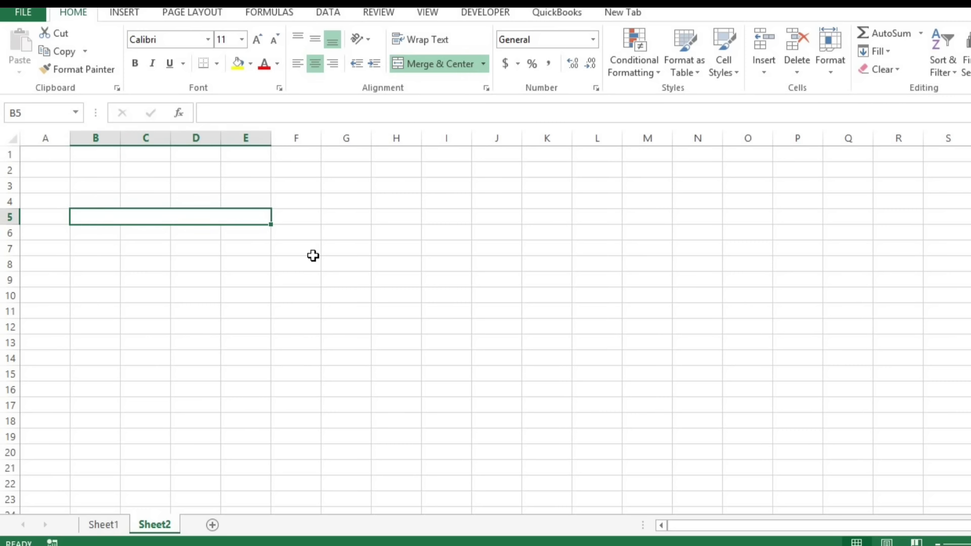
type("Attendance for the Month")
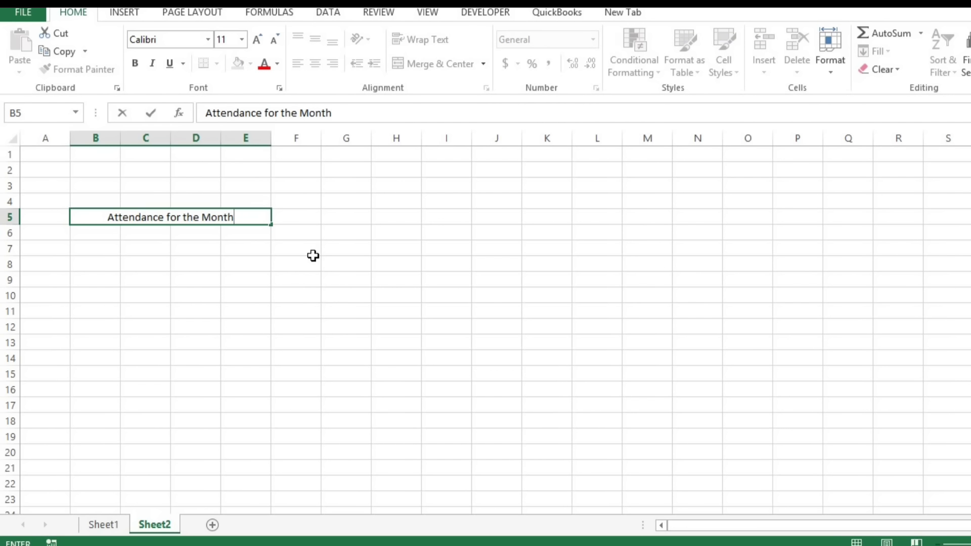
key("Return")
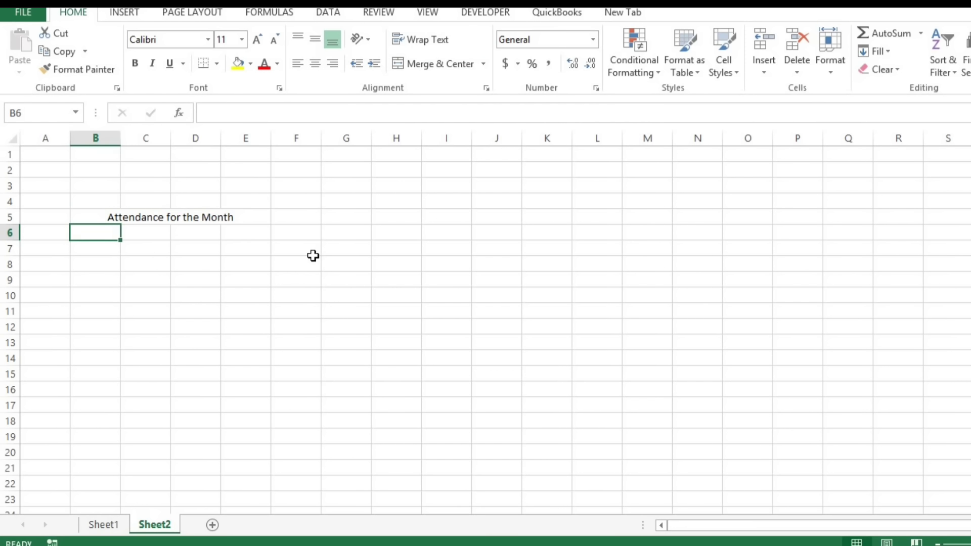
Give the "Attendance for the Month" title cell a blue theme fill and bold text
left_click(197, 219)
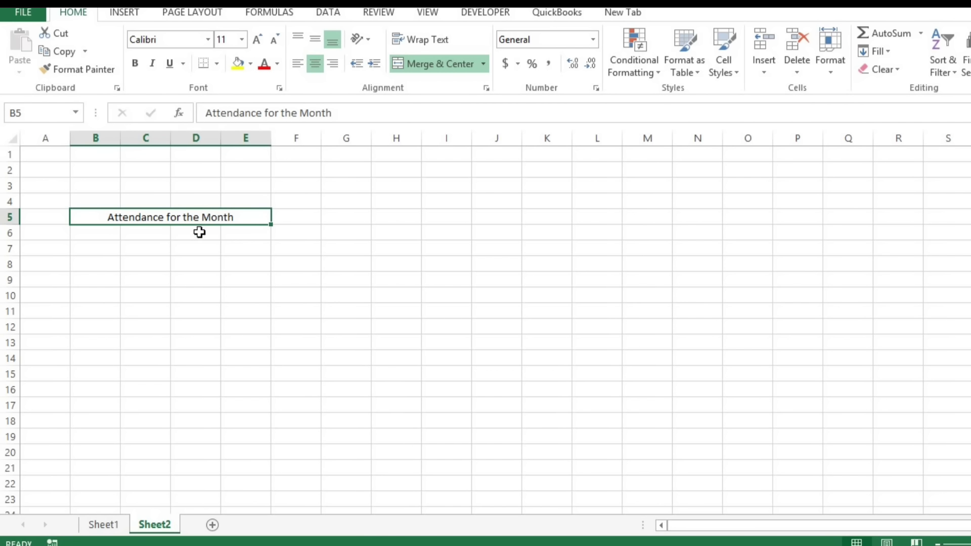
left_click(251, 63)
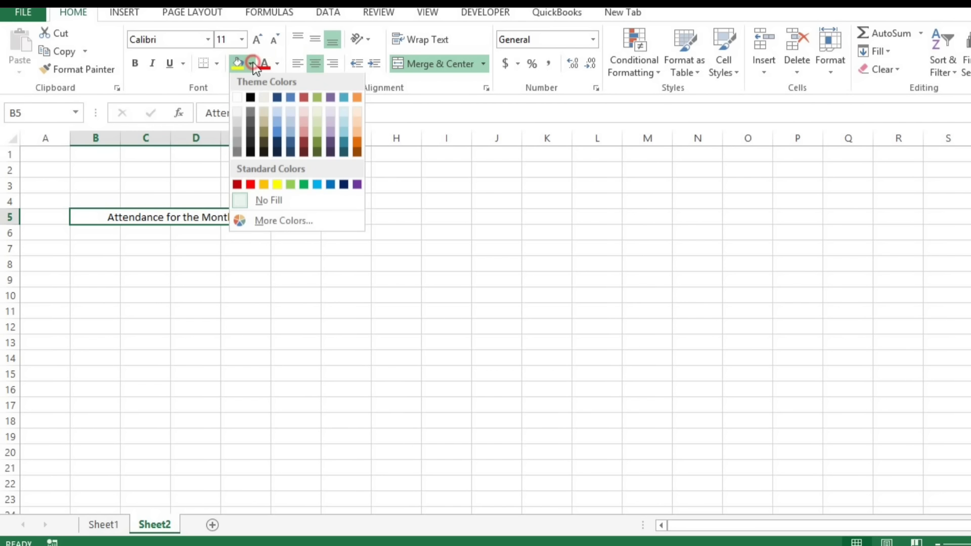
left_click(291, 100)
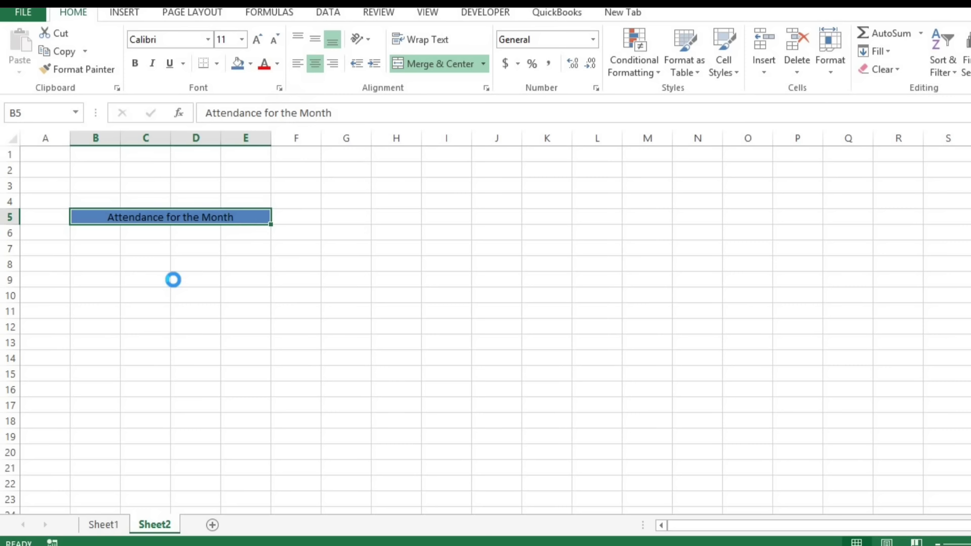
key("ctrl+b")
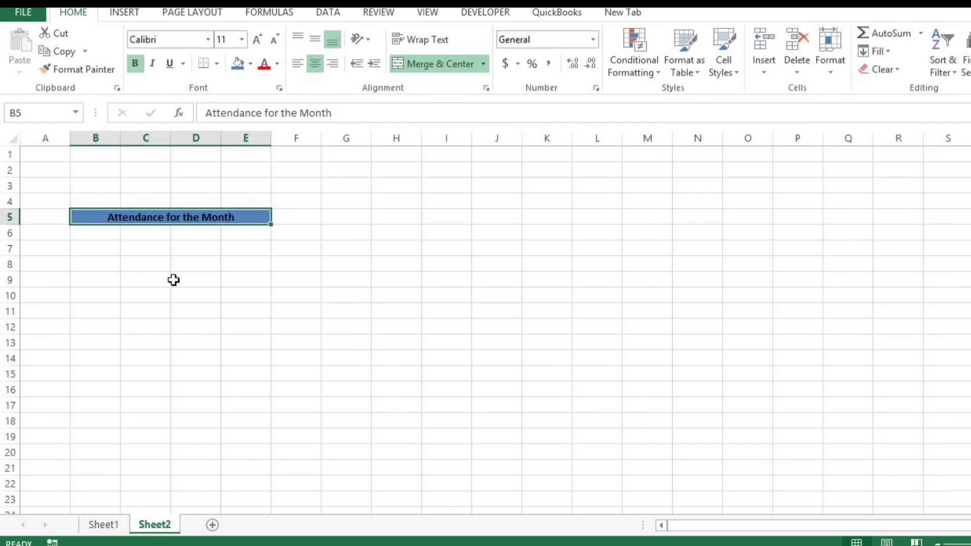
Enter the headings Employee ID, Name, Date of Joining and Designation in cells B7 to E7
left_click(101, 250)
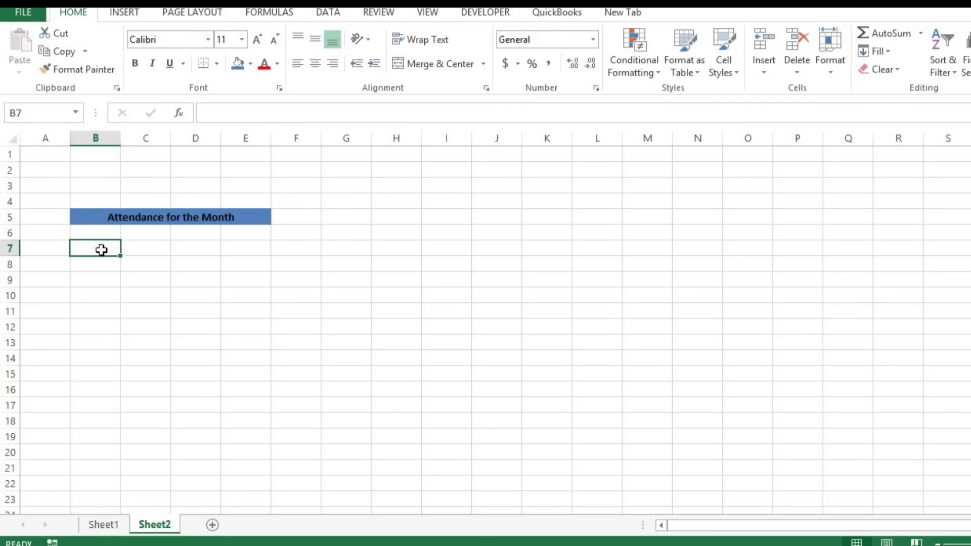
double_click(101, 249)
type("Employee ID")
key("Return")
left_click(101, 250)
key("Tab")
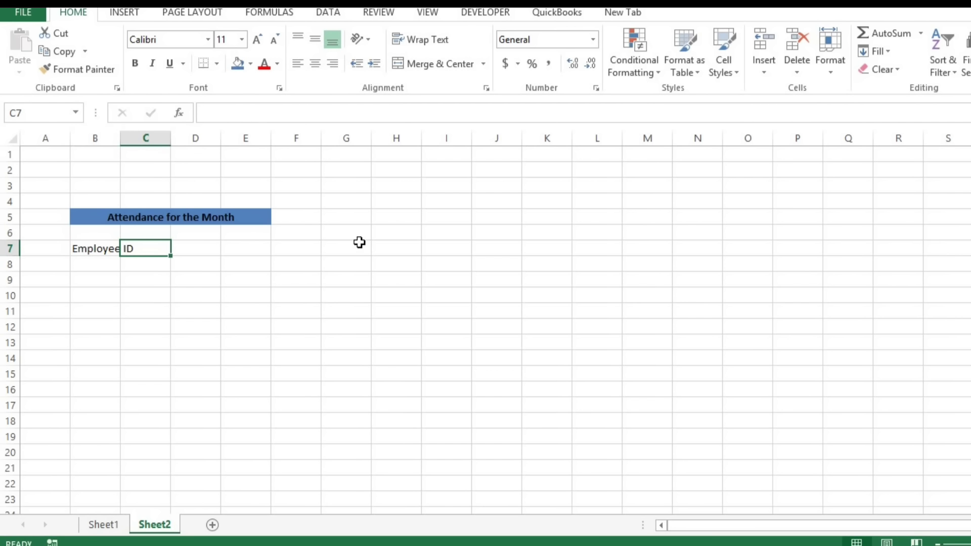
type("Name")
key("Return")
key("Up")
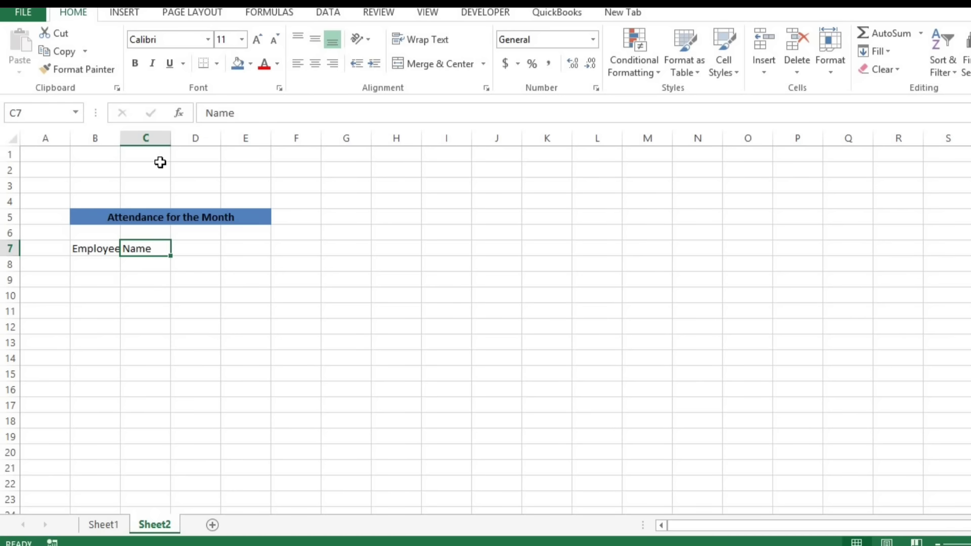
key("Tab")
type("Date of Joining")
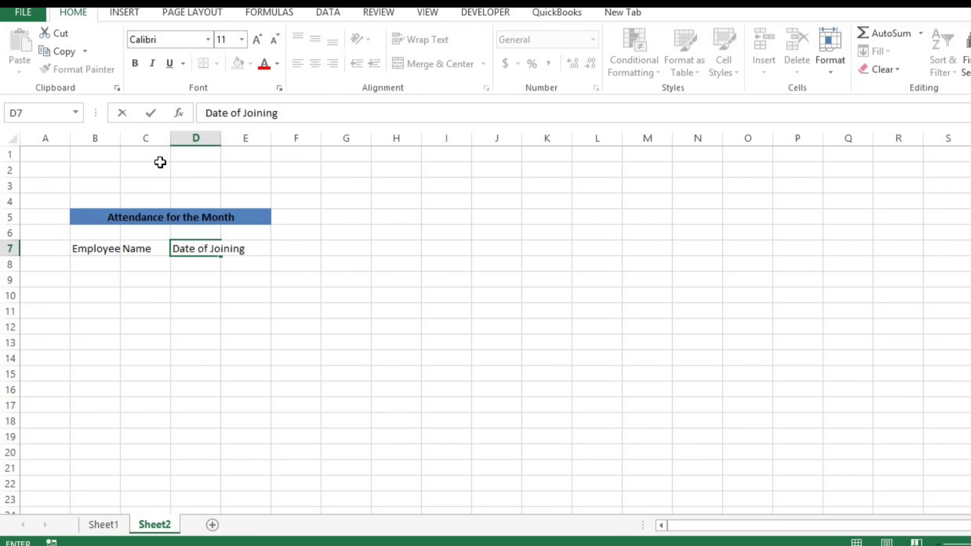
key("Tab")
type("Designation")
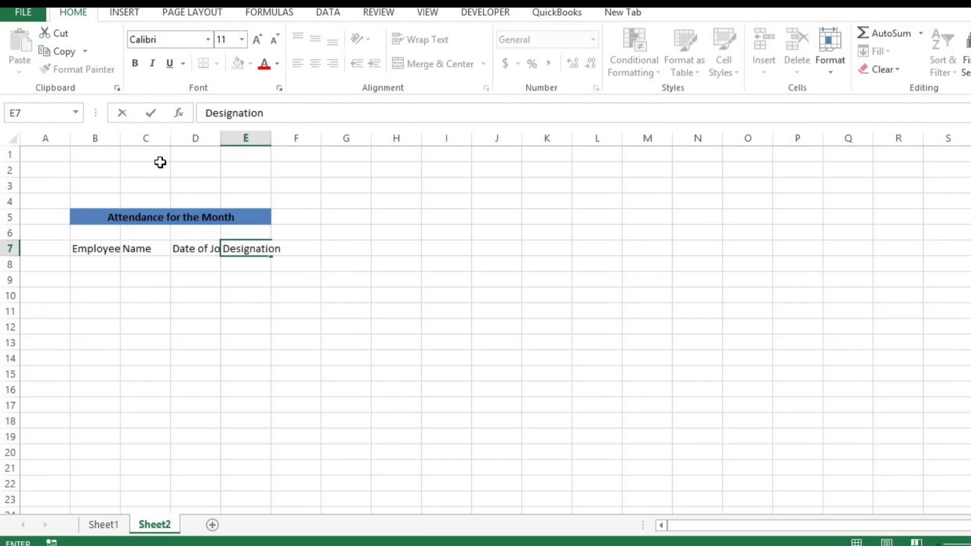
key("Tab")
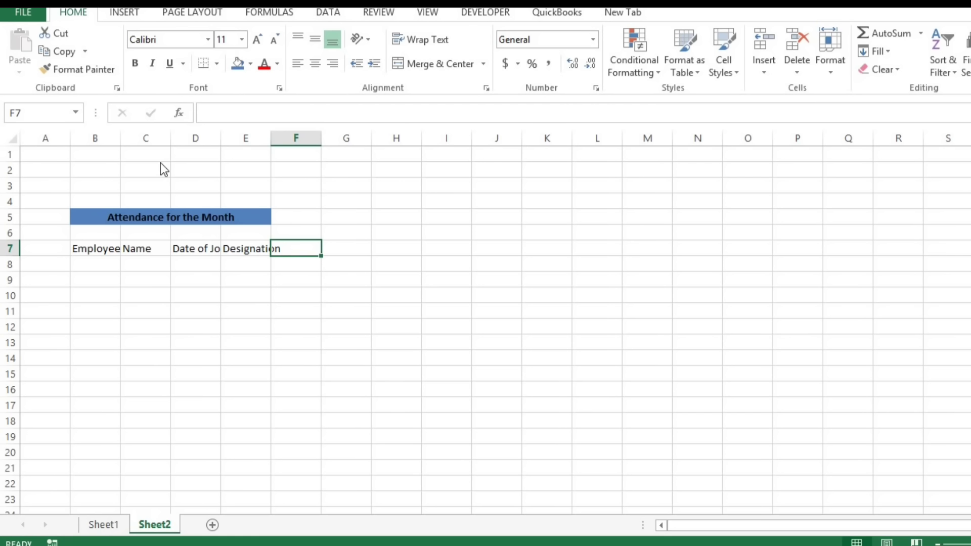
Merge and center the Employee ID heading across B7:B8 and align it vertically in the middle
key("Down")
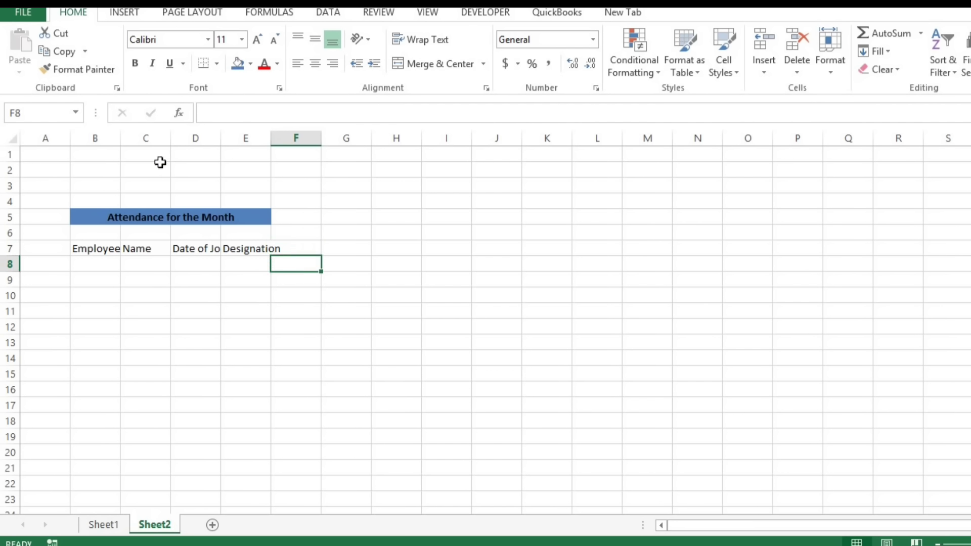
key("Up")
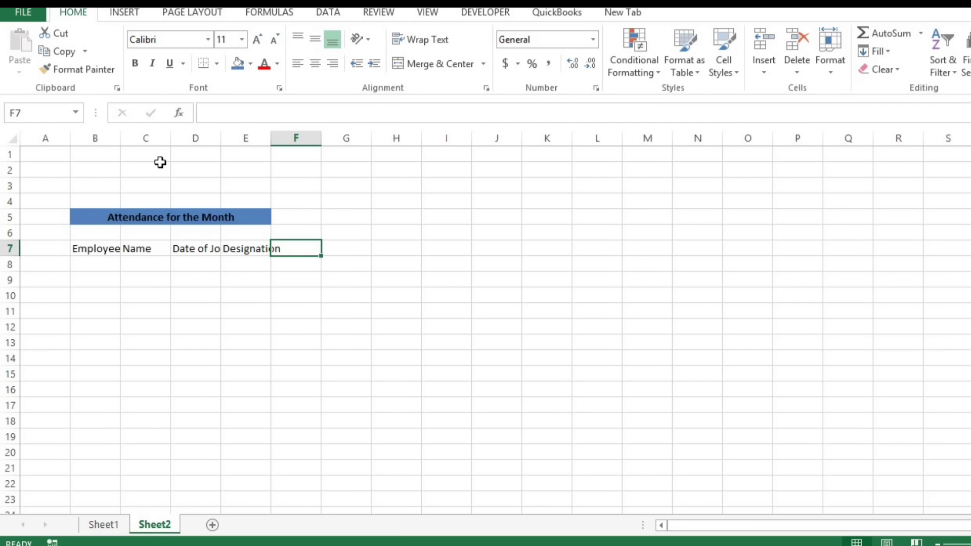
key("Left")
key("Left")
key("Left")
key("Left")
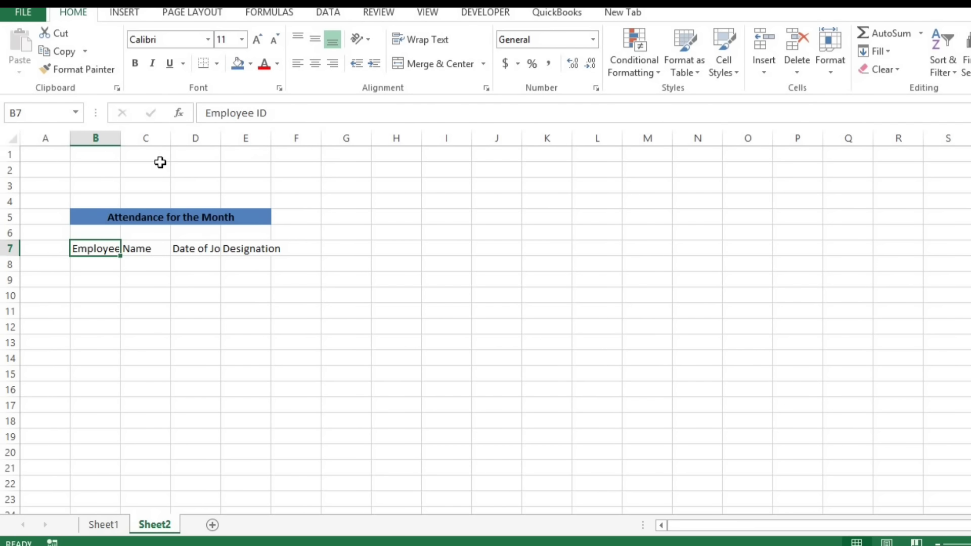
key("shift+Down")
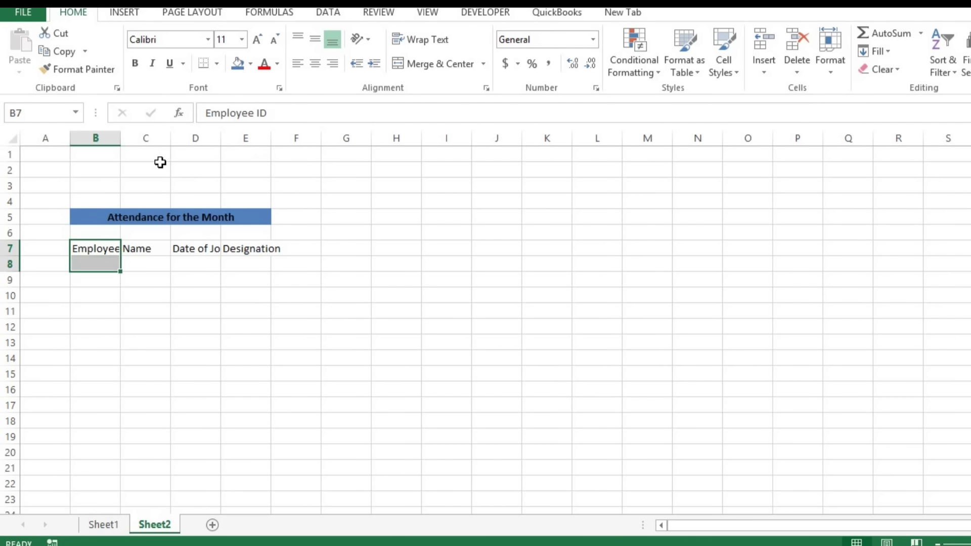
left_click(416, 67)
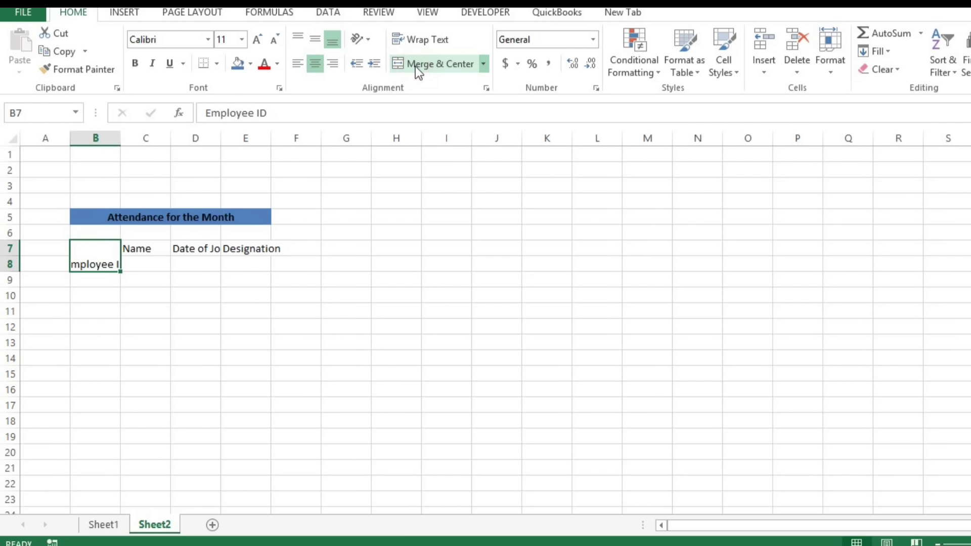
left_click(320, 35)
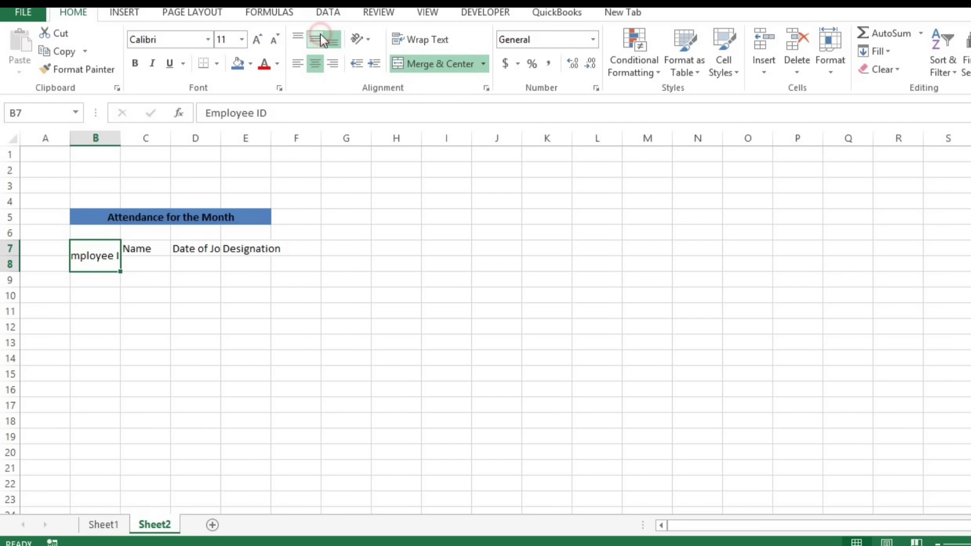
Merge and center the Name, Date of Joining and Designation headings each across rows 7 and 8, aligned vertically in the middle
key("Right")
key("shift+Down")
left_click(422, 67)
key("Right")
key("shift+Down")
left_click(422, 67)
key("Right")
key("shift+Down")
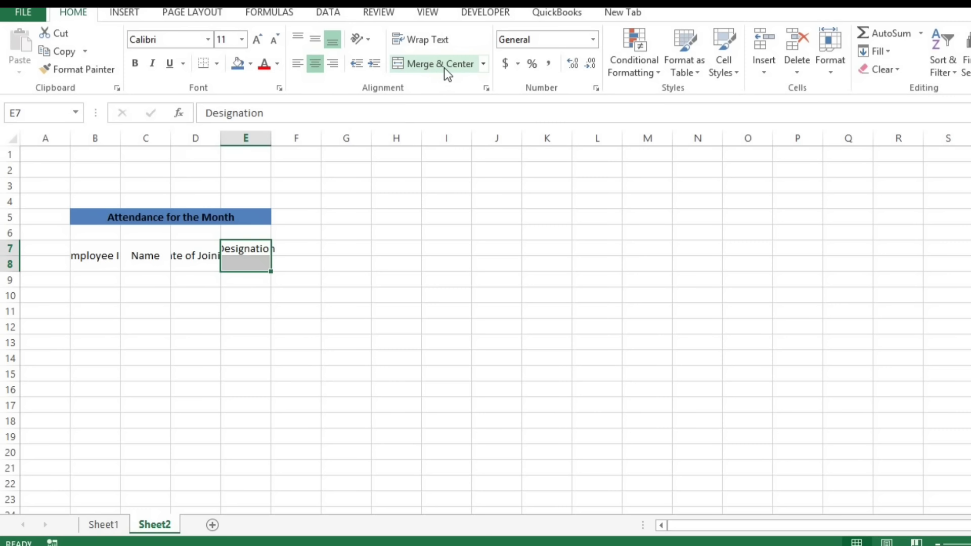
left_click(443, 68)
left_click(315, 40)
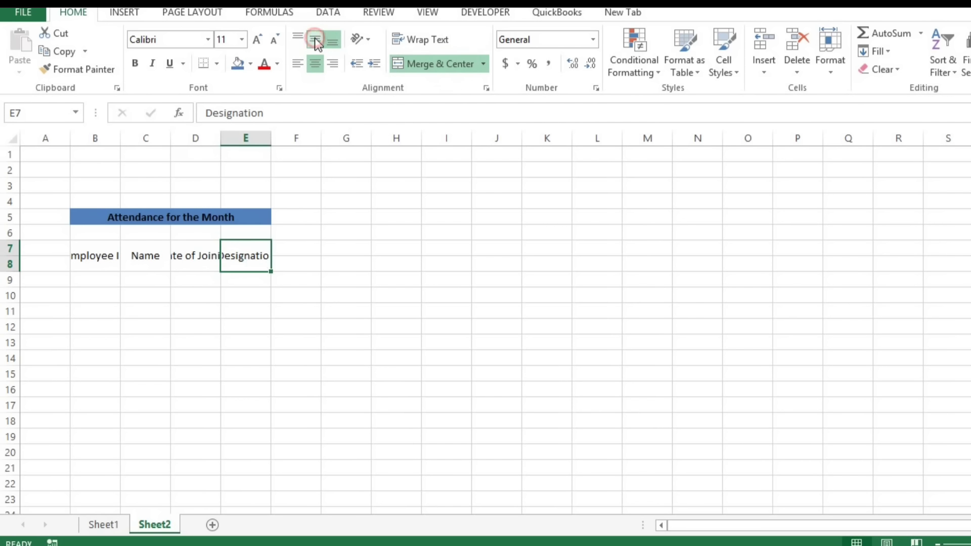
Make the four column headings in B7:E8 bold and give them the title's blue fill
key("Left")
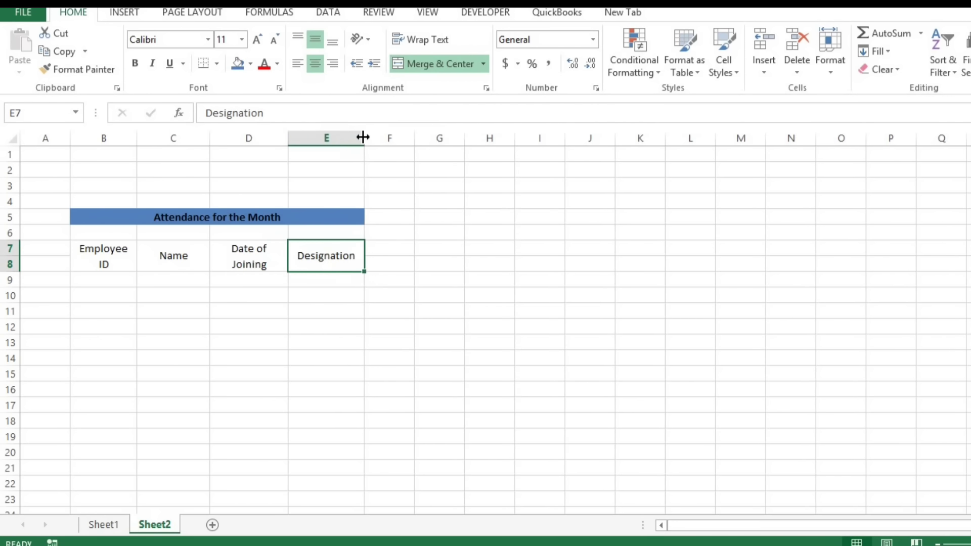
key("Left")
key("Left")
key("Left")
key("shift+Right")
key("shift+Right")
key("shift+Right")
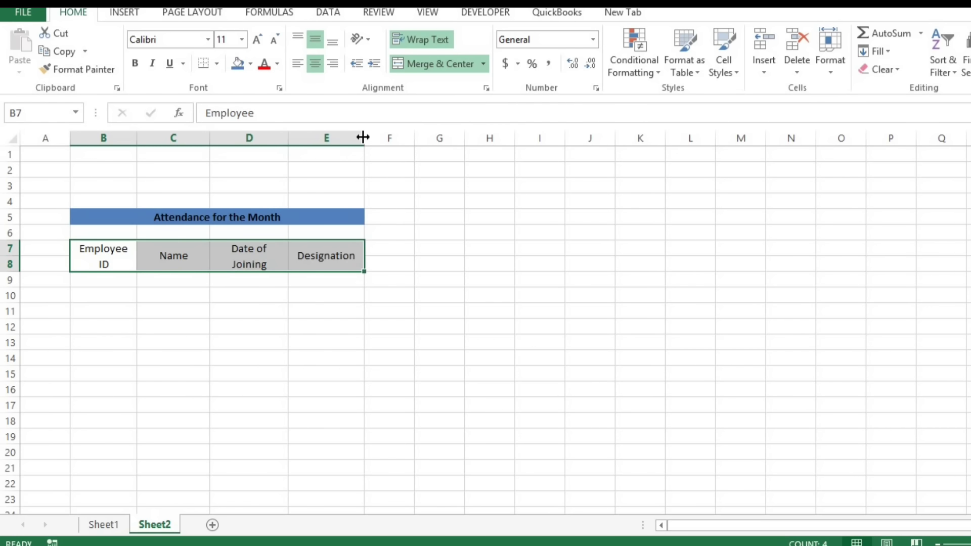
key("ctrl+b")
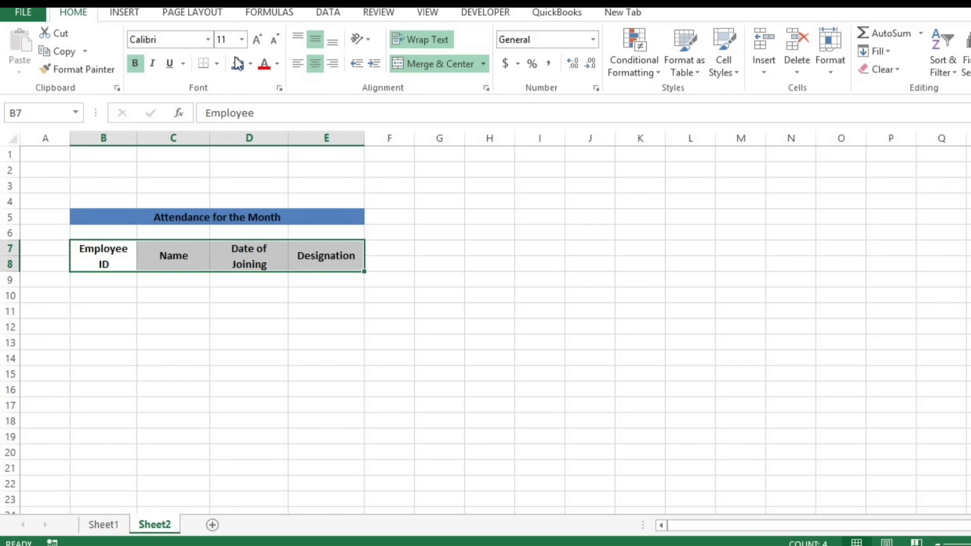
left_click(237, 63)
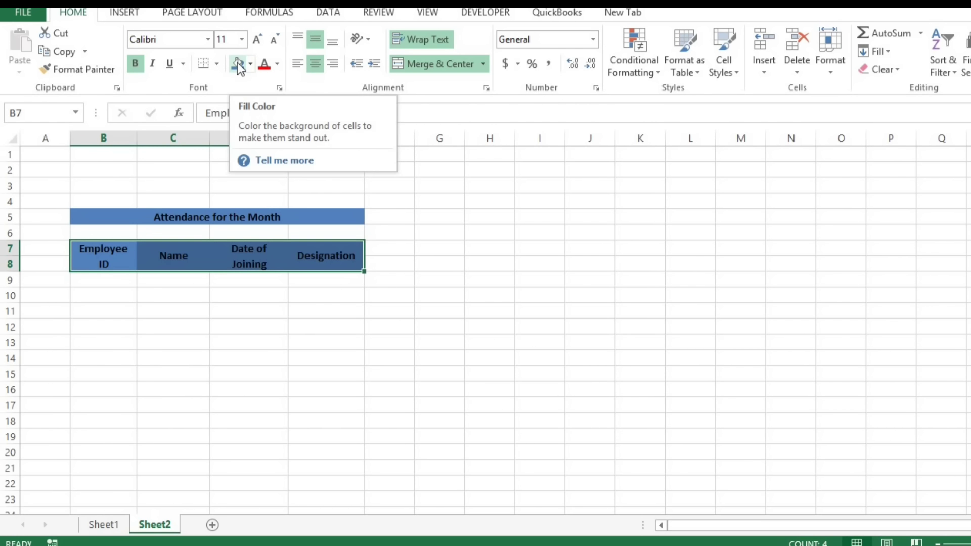
Fill B9:E18 with the employee IDs, names, joining dates and designations of ten employees
key("Down")
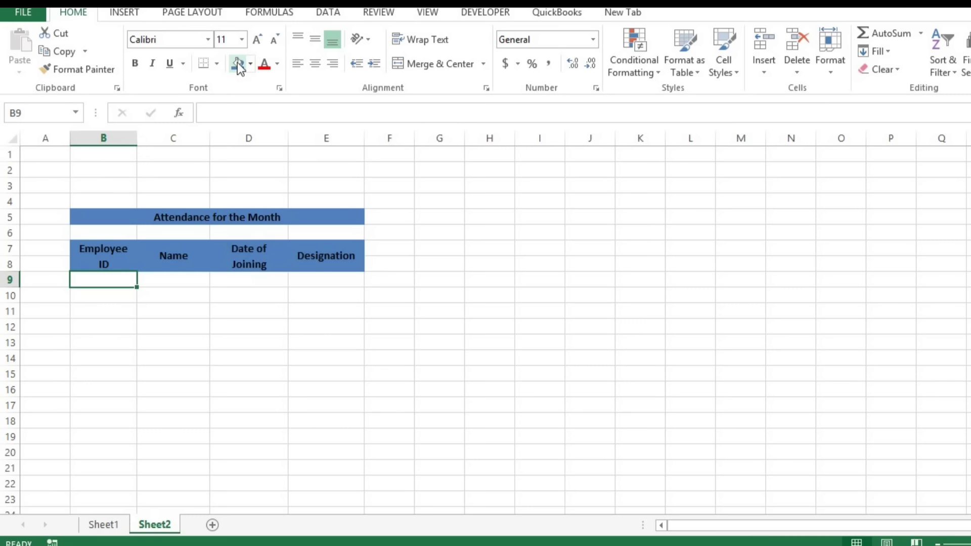
type("E001\tMichael\t15-Mar-16\tCEO E002\tSarah\t7-Feb-18\tCFO E003\tDavid\t20-Nov-19\tAccountant E004\tEmily\t8-Jan-20\tHR E005\tChristopher\t23-May-17\tPayroll E006\tJessica\t10-Dec-21\tIT Support E007\tAnthony\t21-Feb-15\tAdmin E008\tAmanda\t3-Jun-22\tSupervisor E009\tRobert\t19-Oct-14\tSales Manager E010\tLaura\t1-Dec-23\tMarkering Manager")
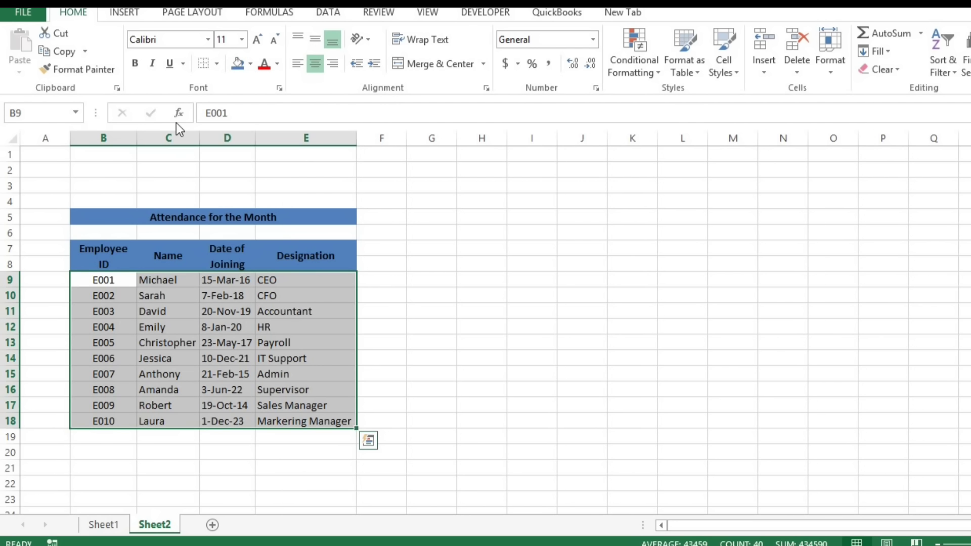
key("ctrl+Down")
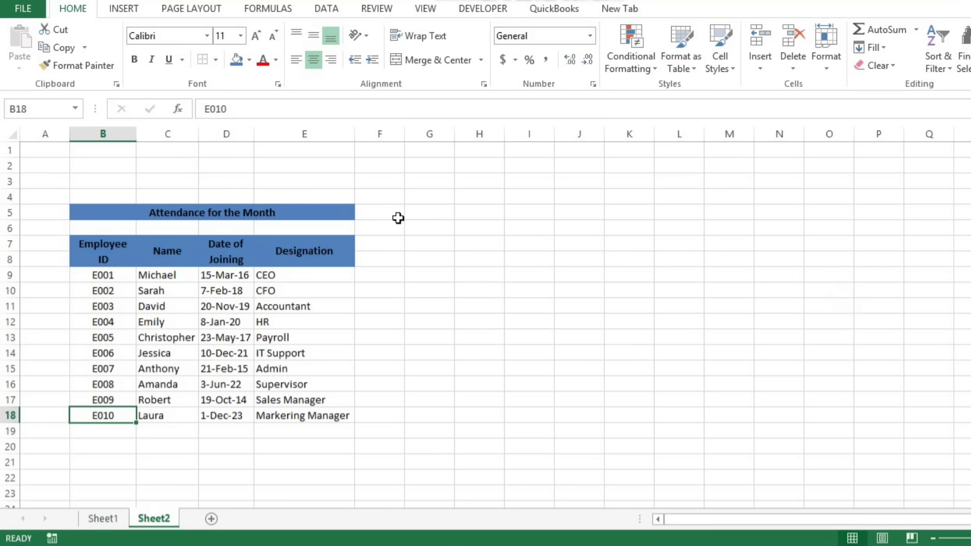
Enter =MID(CELL("filename",B2),FIND("]",CELL("filename",B2))+1,255) in F5 and rename the sheet Jan
left_click(398, 218)
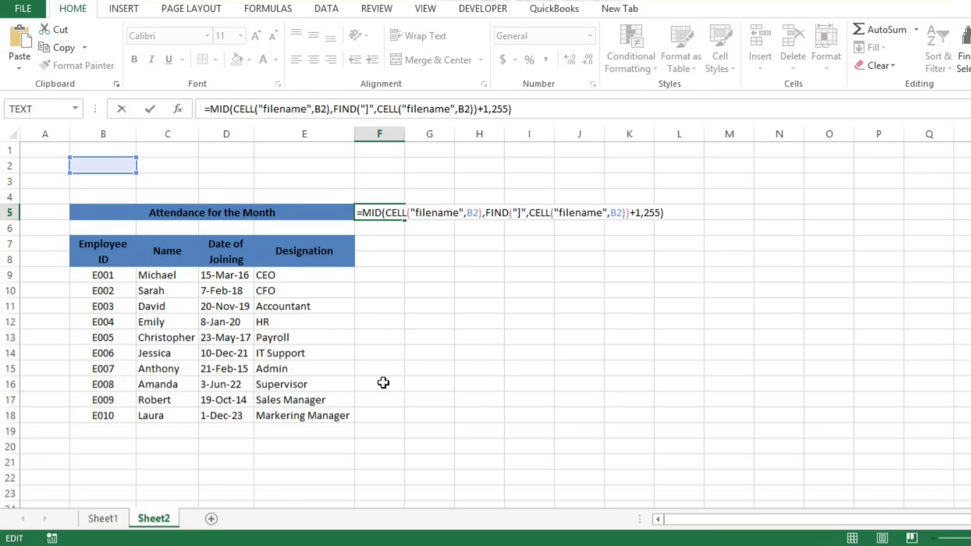
key("Return")
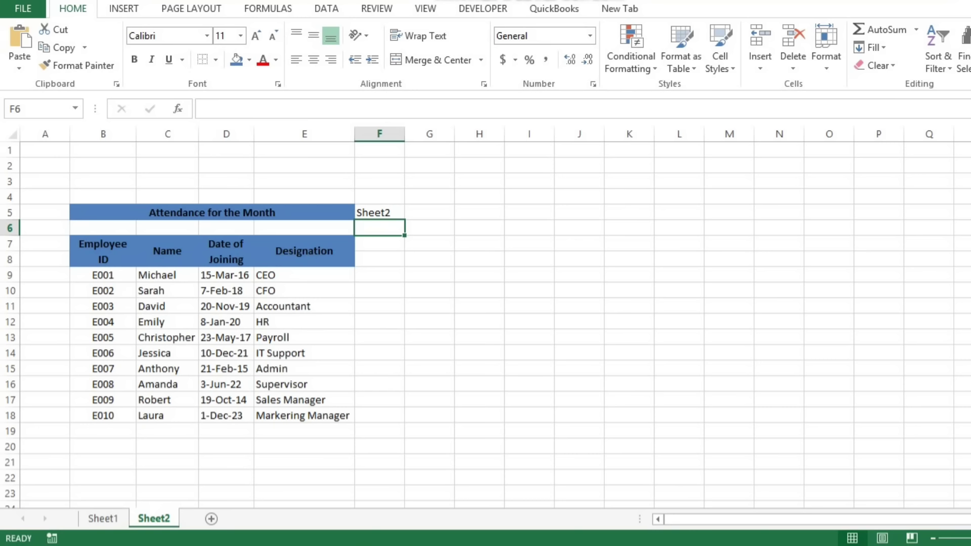
double_click(161, 519)
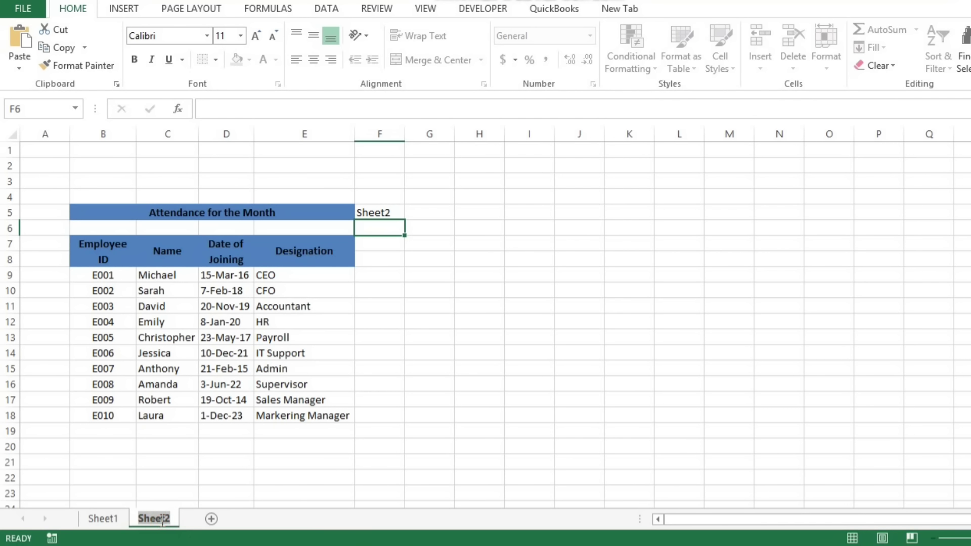
type("Jan")
left_click(213, 478)
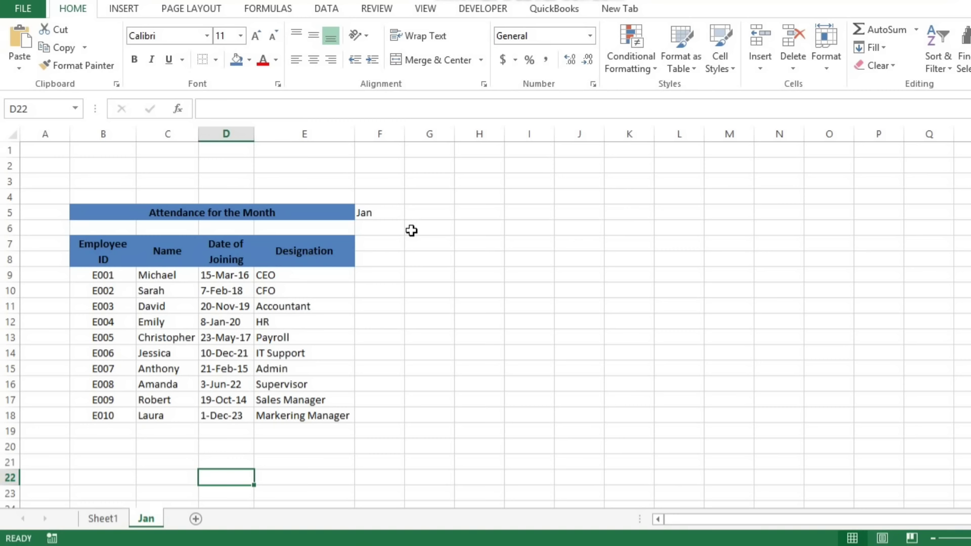
Test the sheet-name formula in F5 by renaming the sheet Feb, and rename it back to Jan
left_click(380, 215)
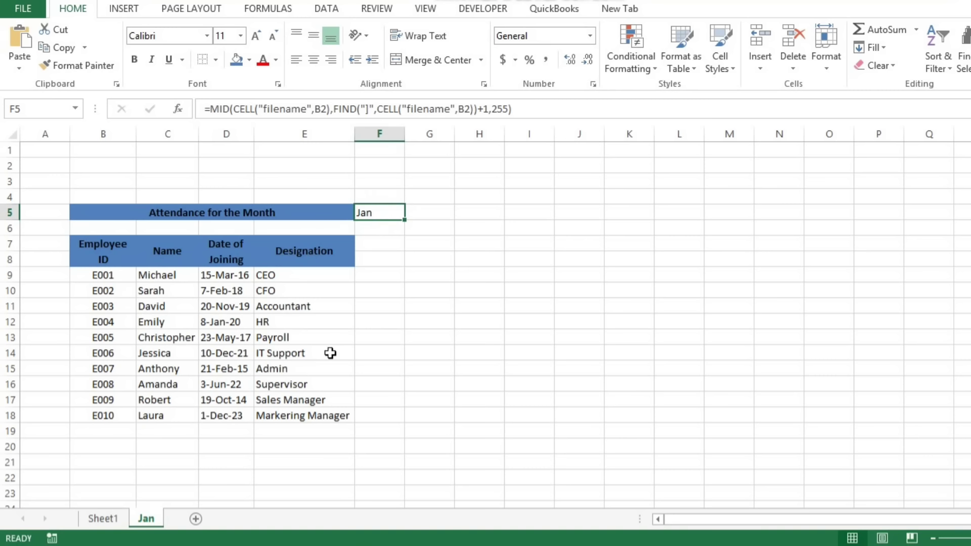
double_click(147, 518)
type("Feb")
left_click(364, 416)
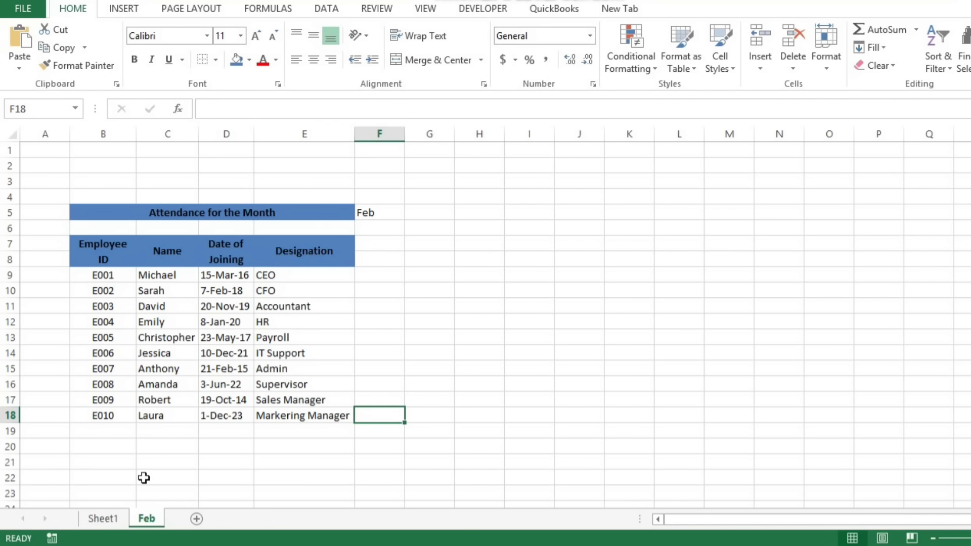
double_click(148, 518)
type("Jan")
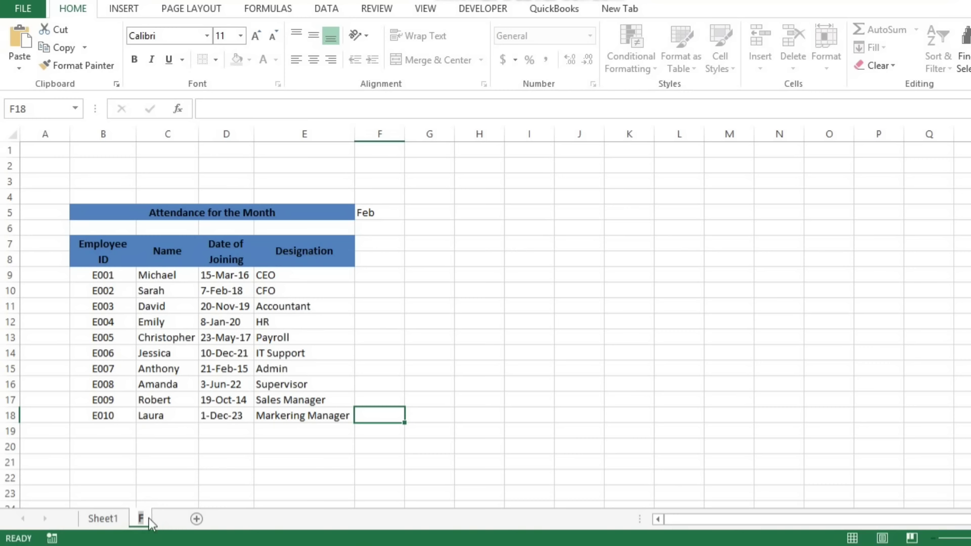
left_click(388, 373)
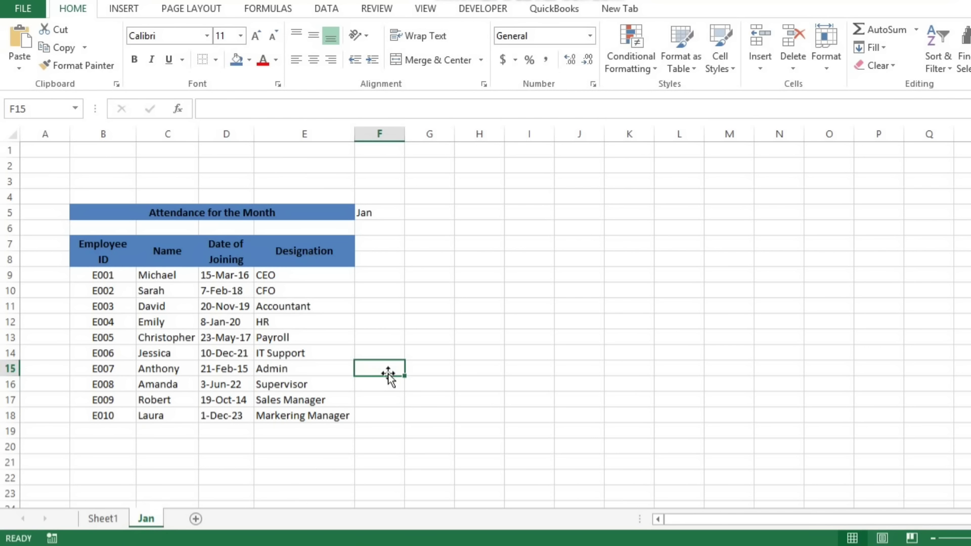
Merge and center the month name across F5:H5
left_click(387, 209)
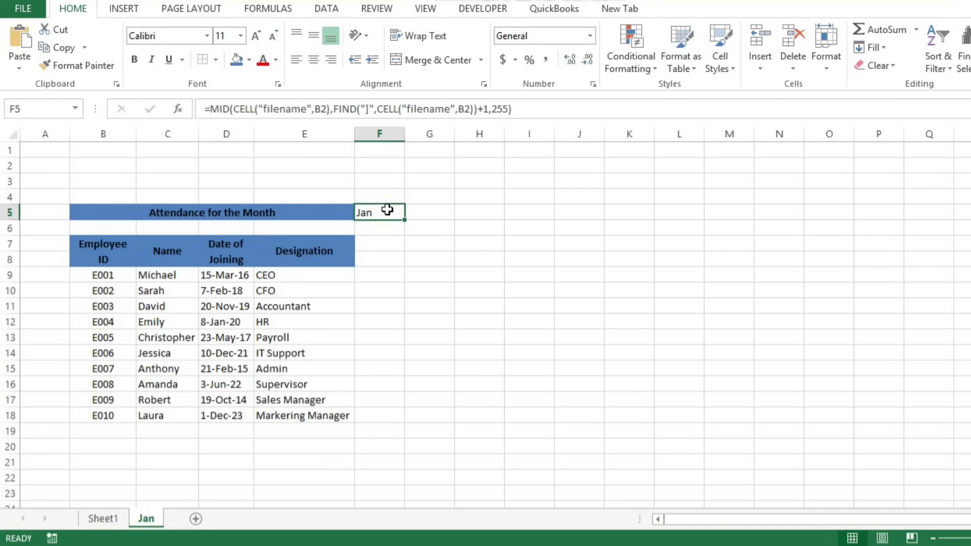
key("shift+Right")
key("shift+Right")
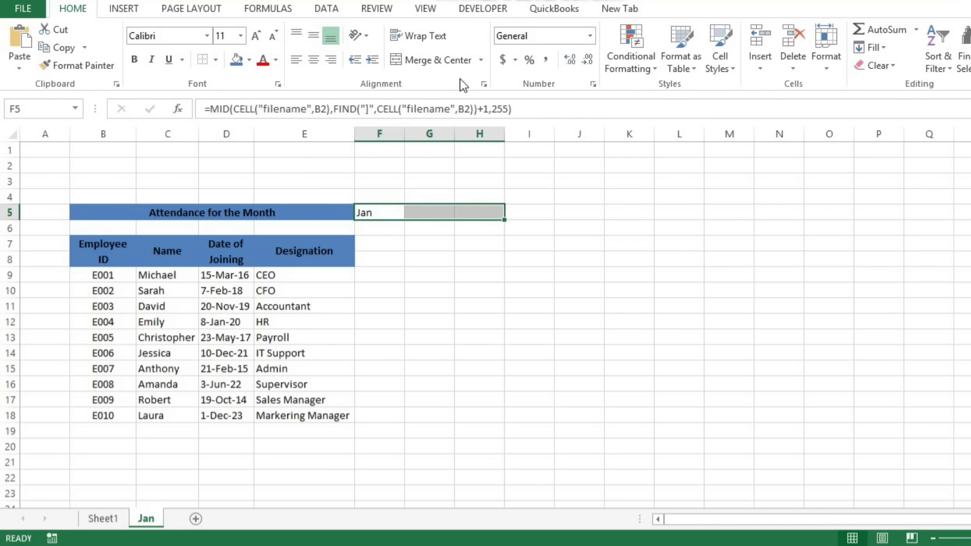
left_click(430, 61)
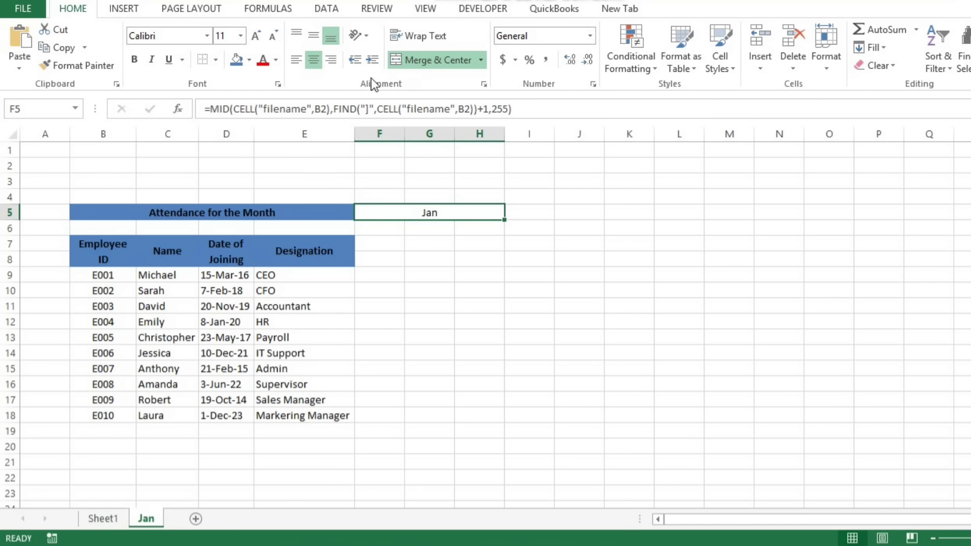
Give the merged month cell a dark blue theme fill and bold white text
left_click(250, 60)
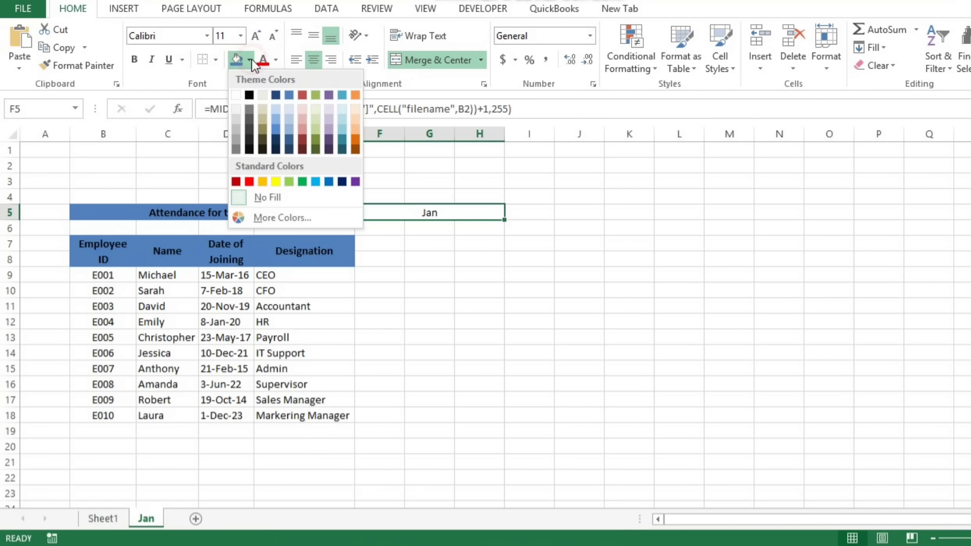
left_click(294, 126)
left_click(135, 60)
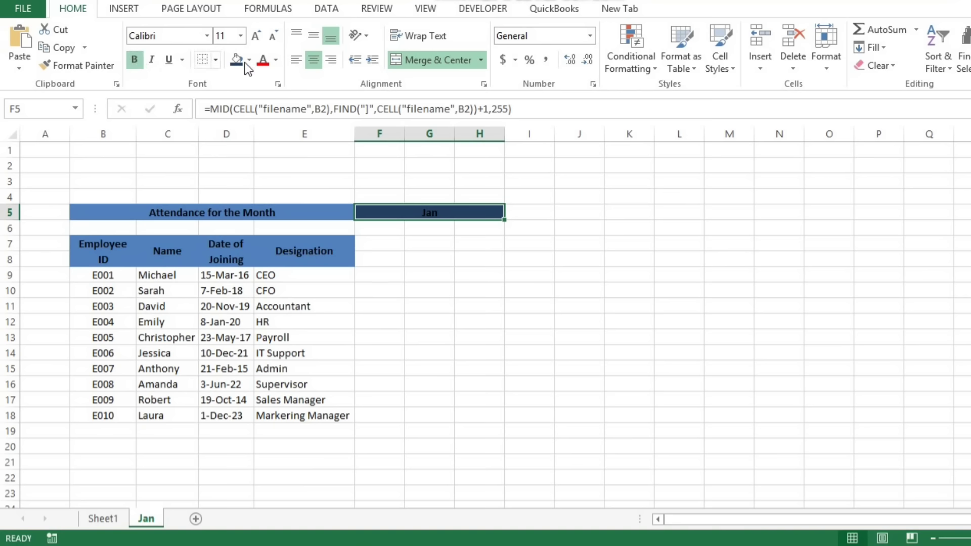
left_click(277, 61)
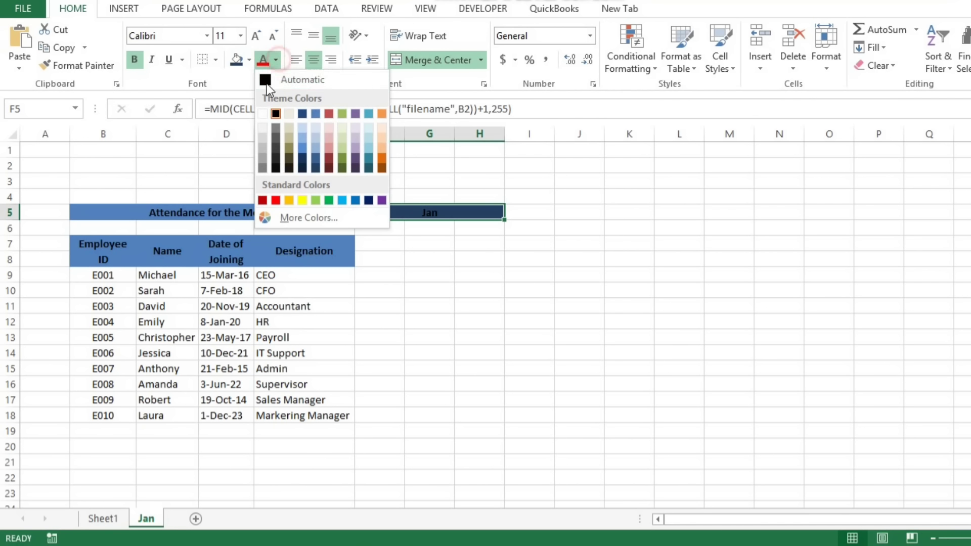
left_click(264, 111)
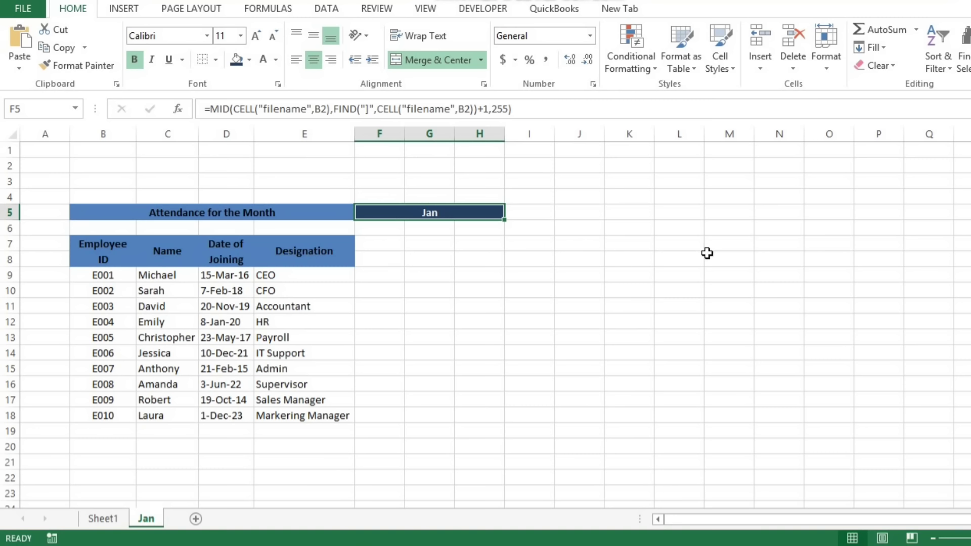
Enter the formula =DATEVALUE("1"&F5) in cell J5 to convert the month name into a date value
left_click(592, 214)
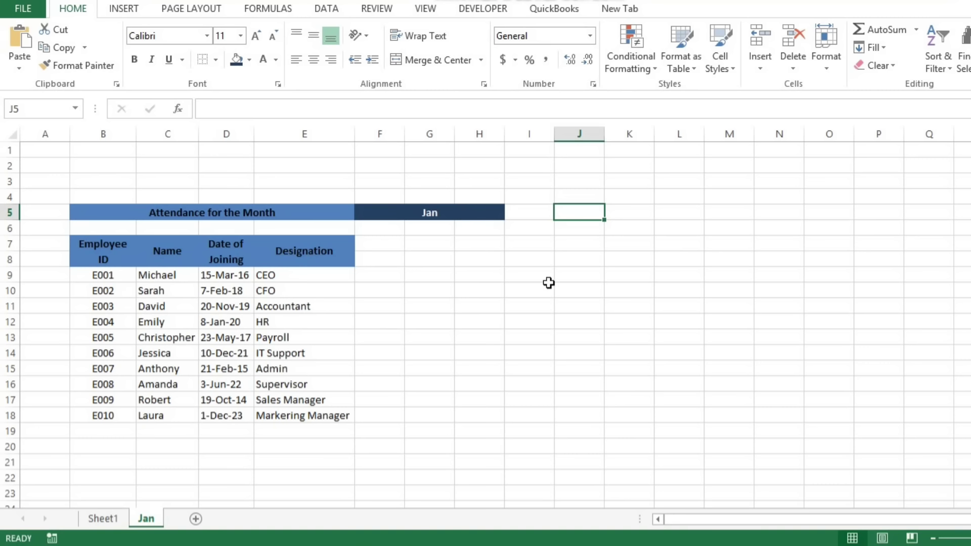
type("=datevalue")
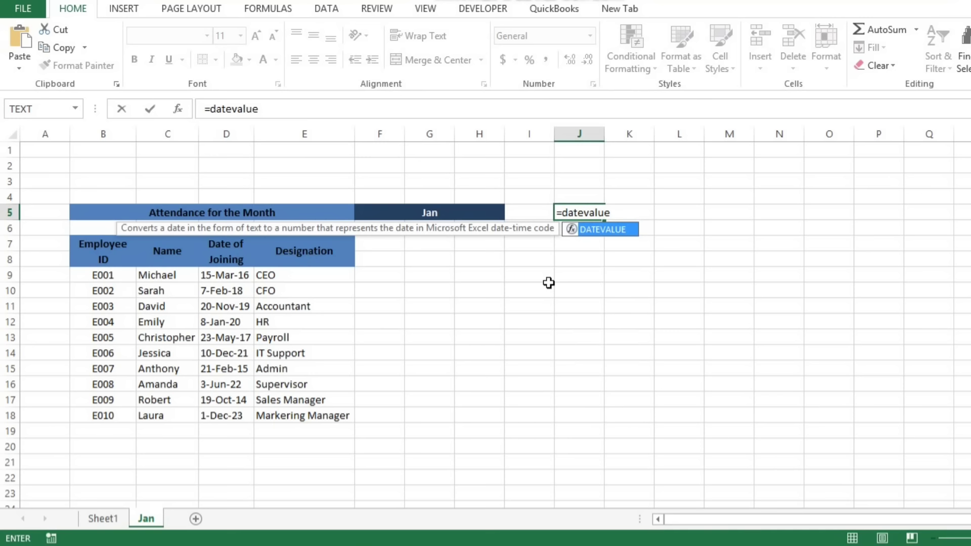
key("Tab")
type("\"1\"")
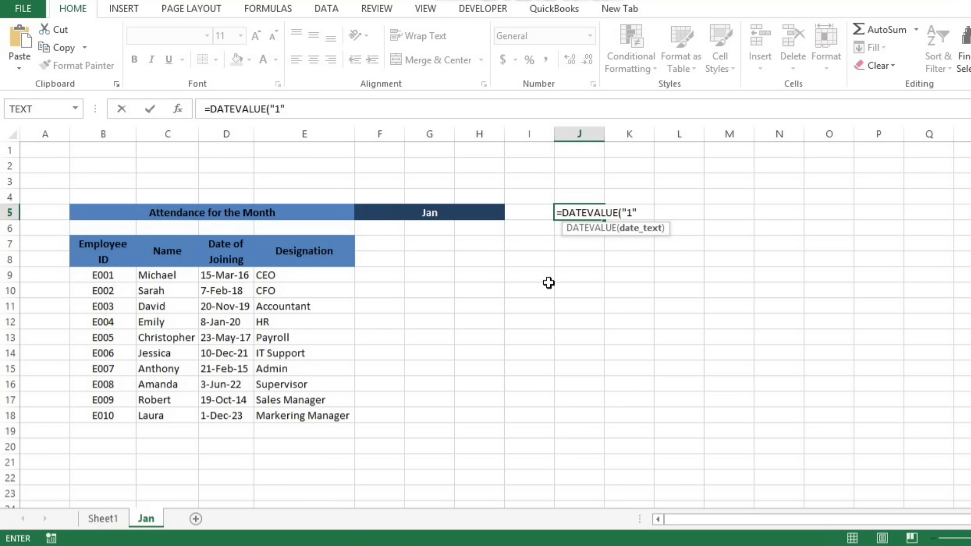
type("&")
left_click(462, 216)
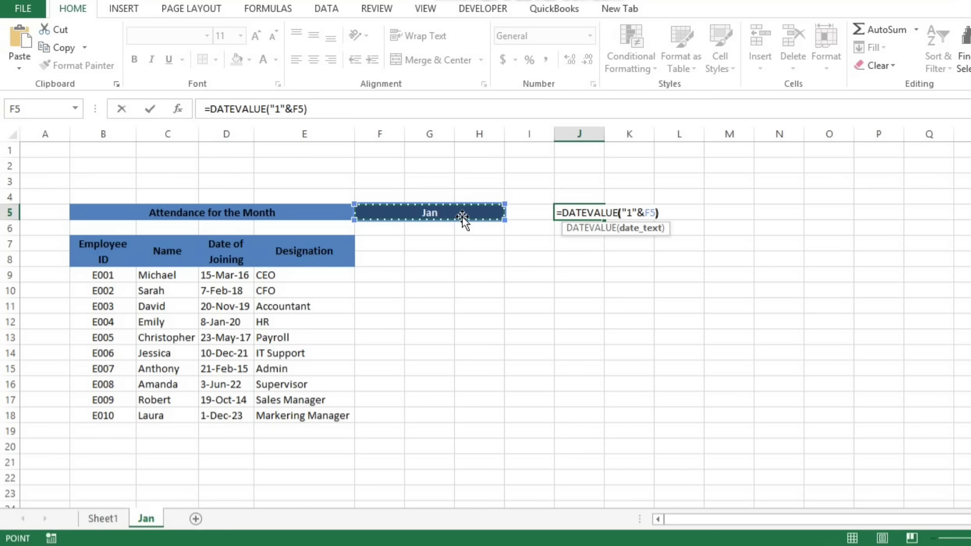
type(")")
key("Return")
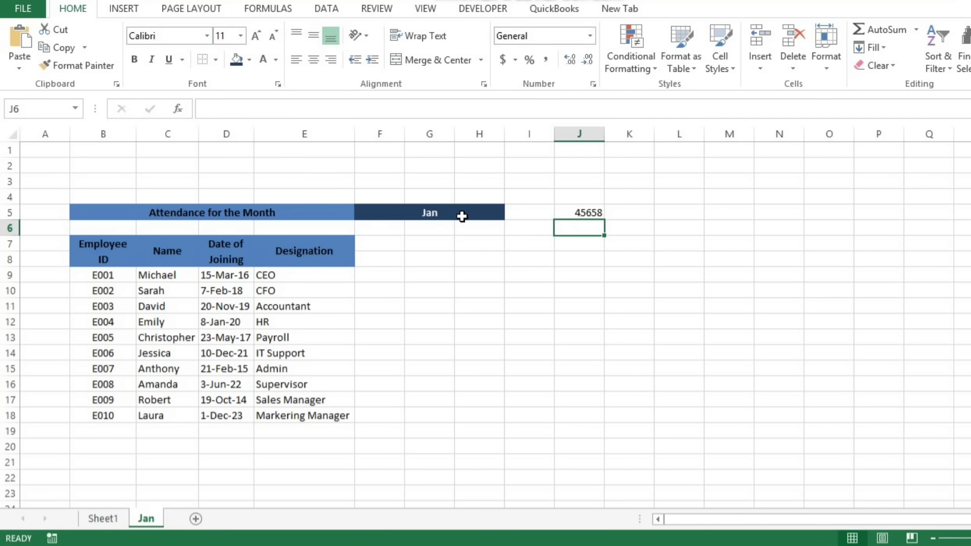
Format the date value in J5 as a date in the 14-Mar-12 style
key("Up")
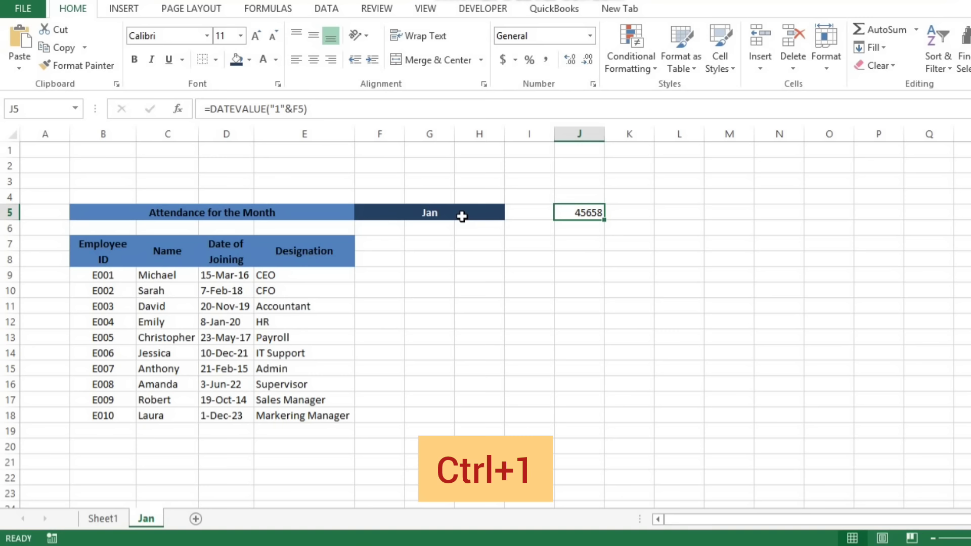
key("ctrl+1")
key("d")
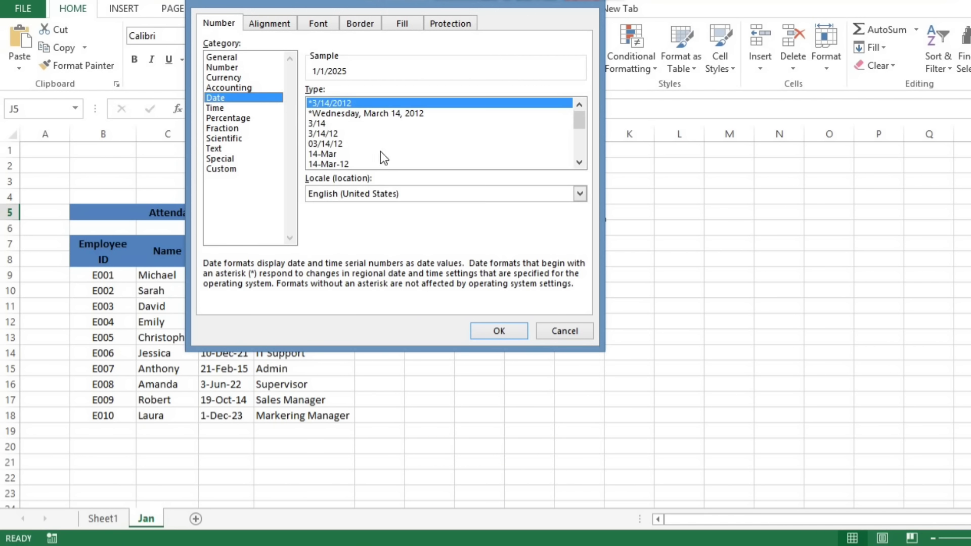
left_click(332, 162)
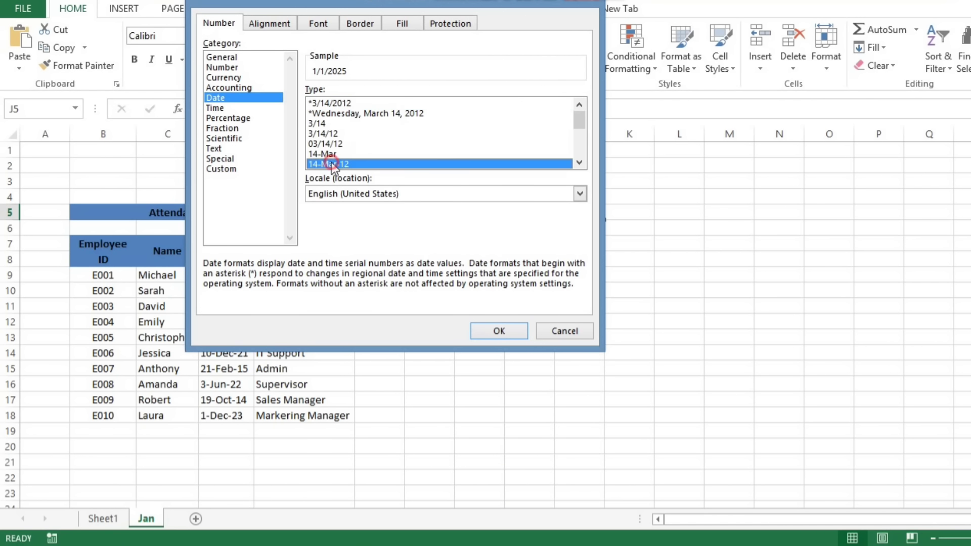
left_click(501, 333)
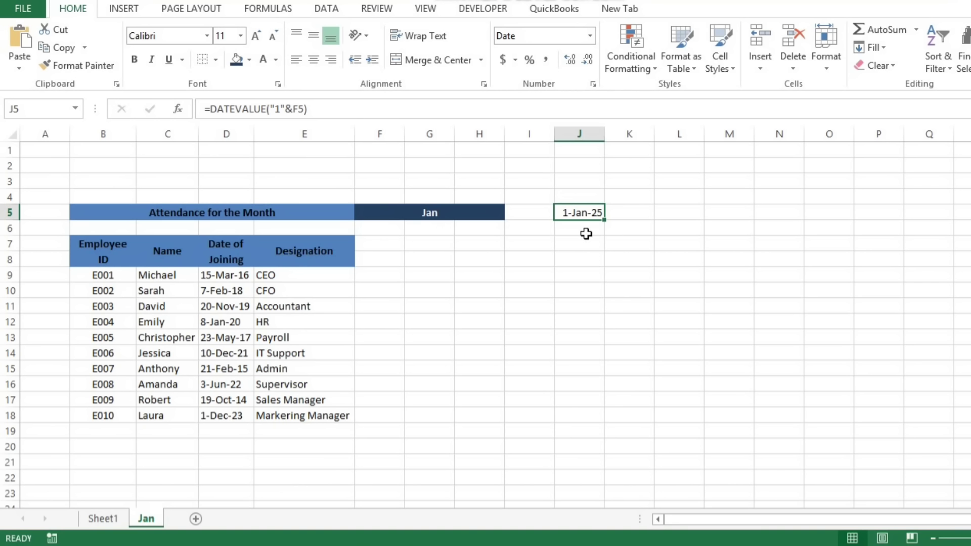
Enter the formula =EOMONTH(J5,0) in cell N5 to calculate the last day of the month
key("Right")
key("Right")
key("Right")
key("Right")
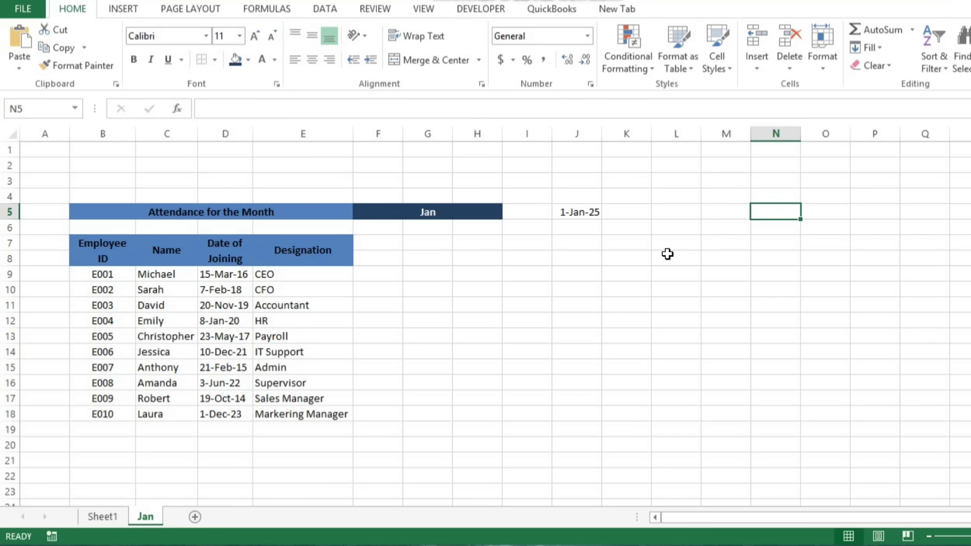
type("=eomonth")
key("Tab")
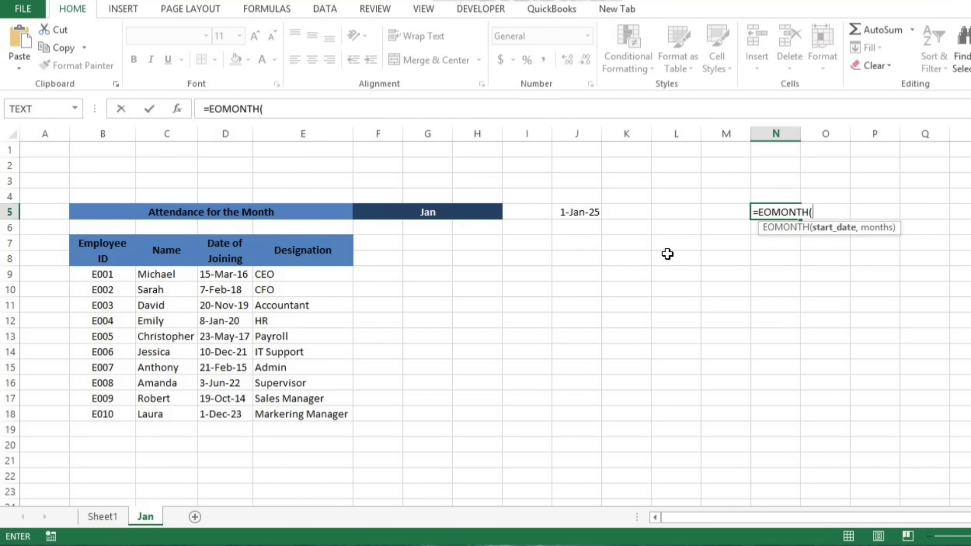
left_click(577, 213)
type(",0")
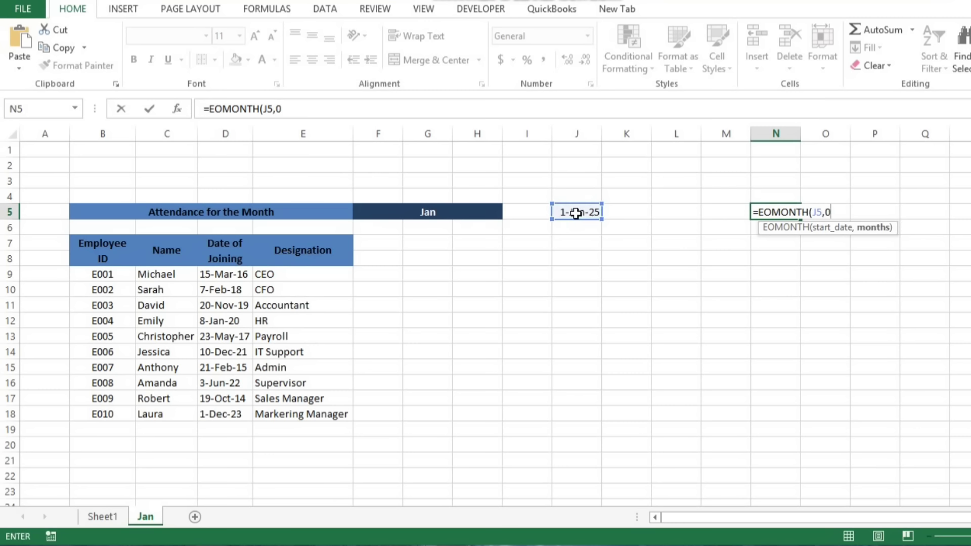
type(")")
key("Return")
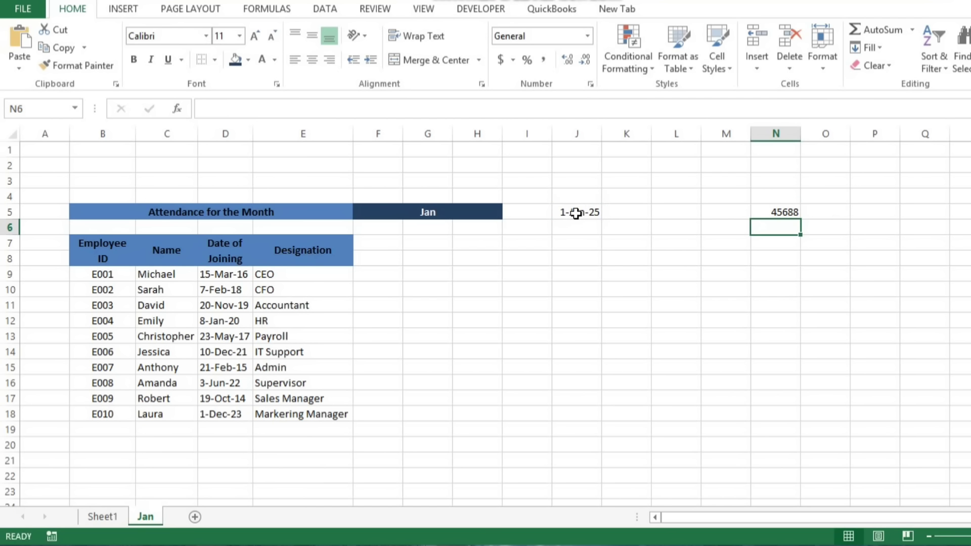
Format the month-end value in N5 as a date in the 14-Mar-12 style
key("Up")
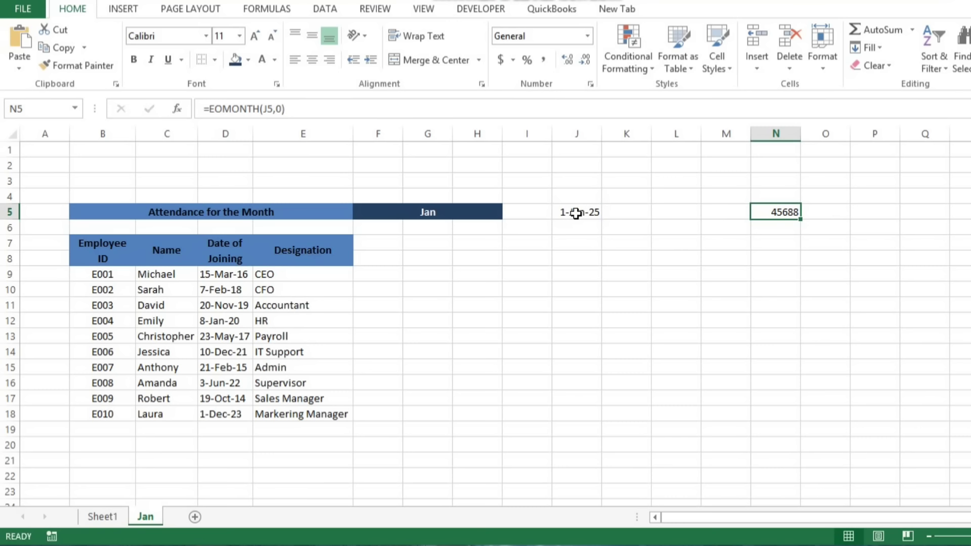
key("ctrl+1")
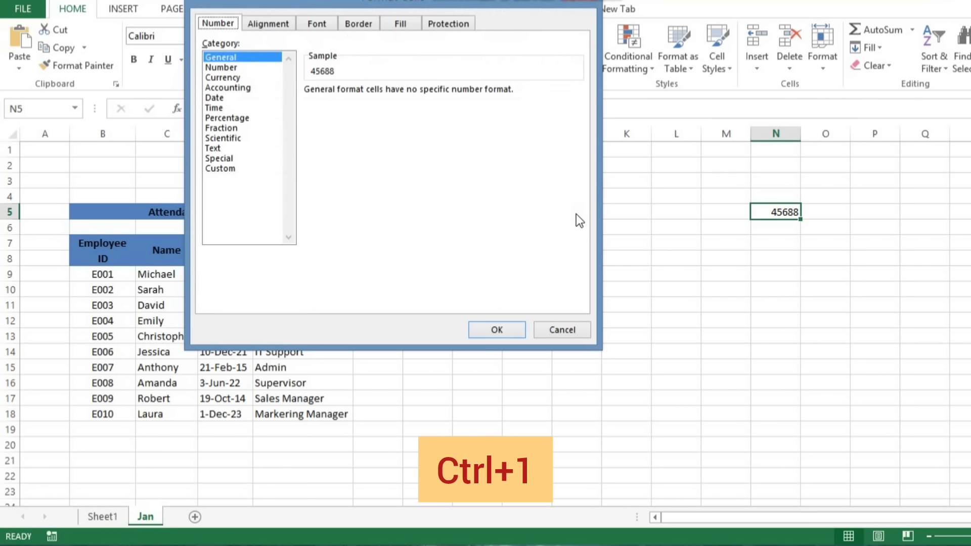
left_click(237, 95)
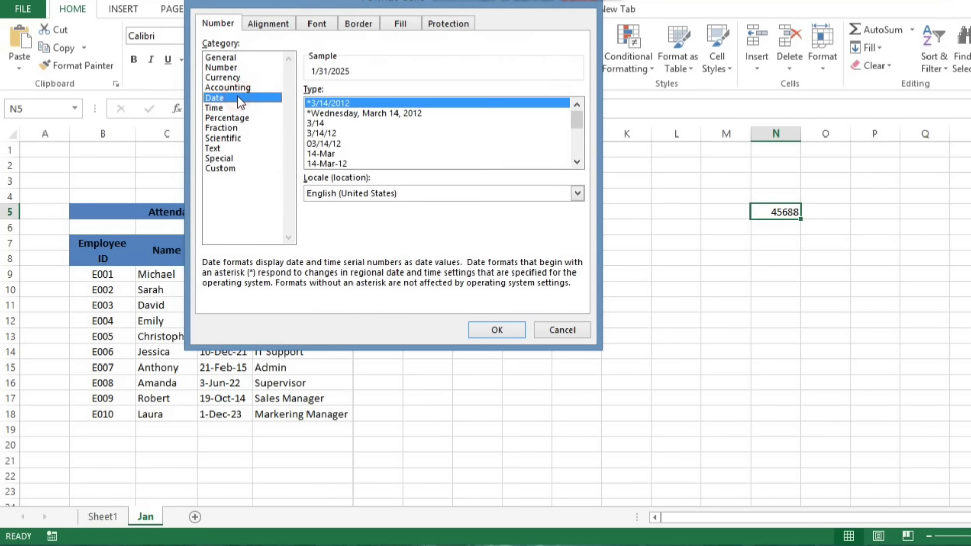
left_click(326, 161)
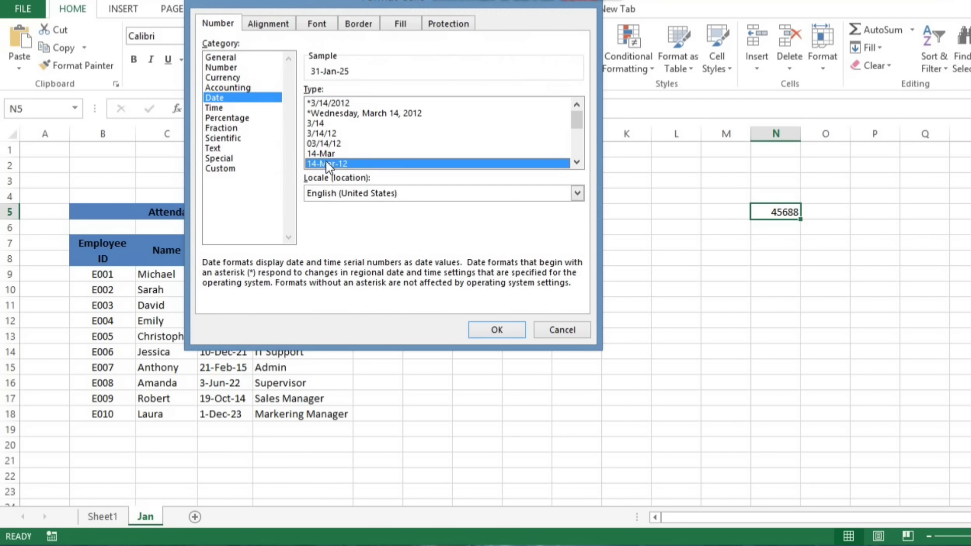
left_click(490, 330)
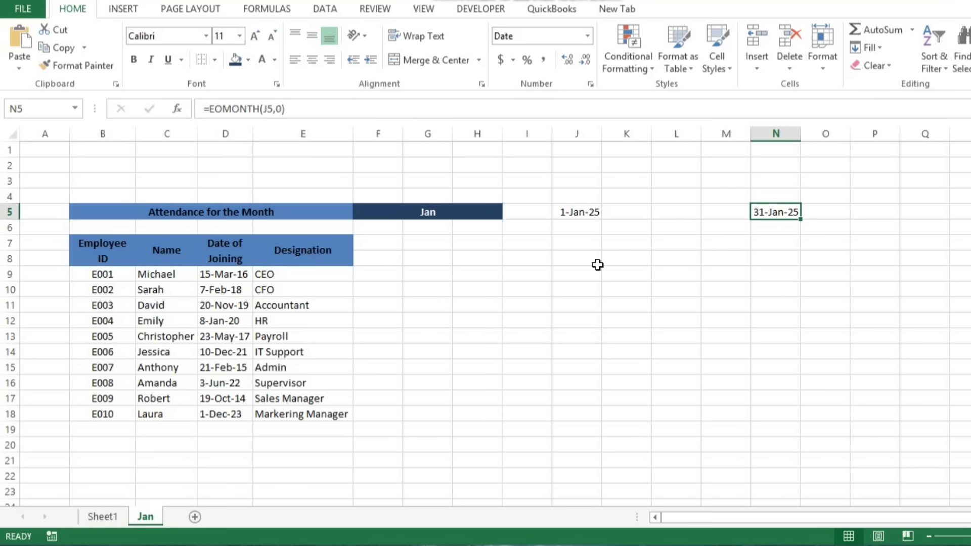
Merge and center the start date across J5:L5 and the end date across N5:P5
key("Left")
key("Left")
key("Left")
key("Left")
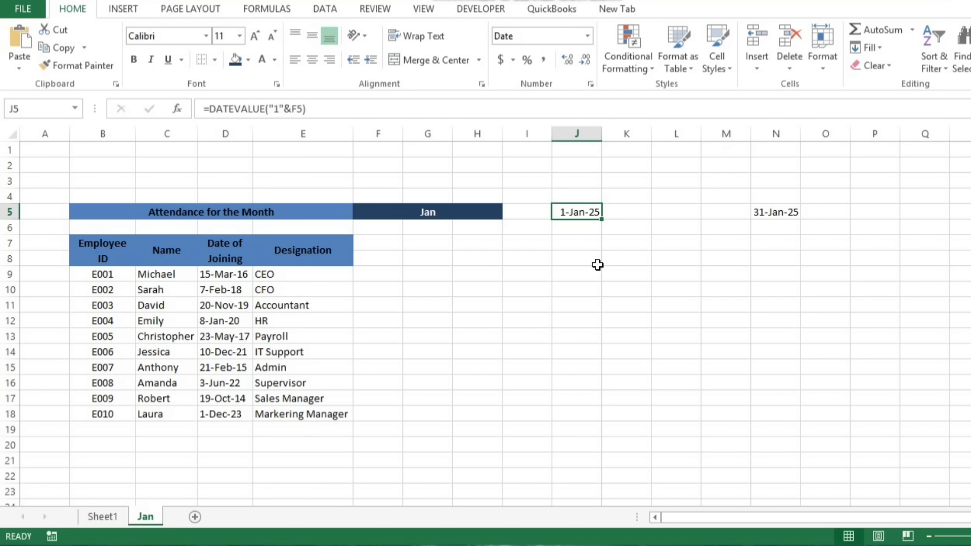
key("shift+Right")
key("shift+Right")
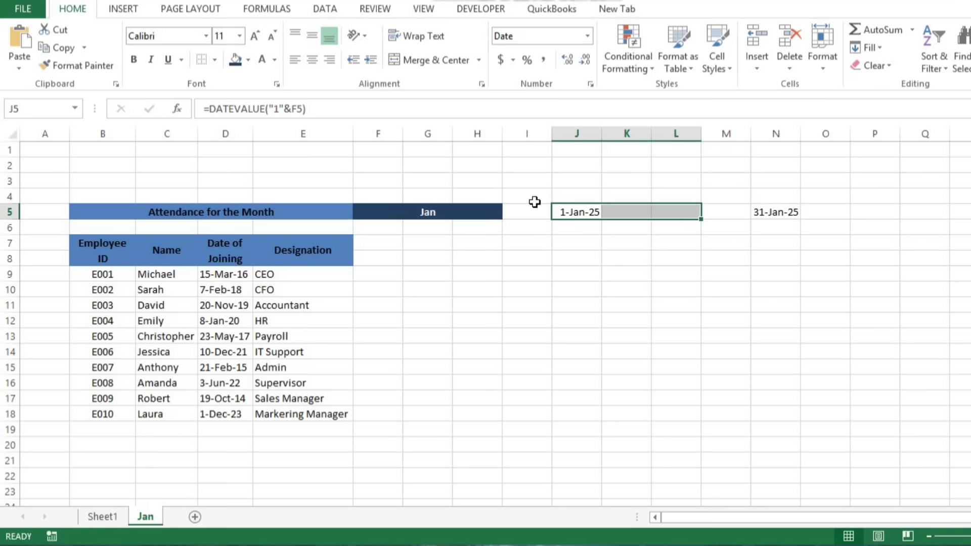
left_click(429, 61)
key("Right")
key("Right")
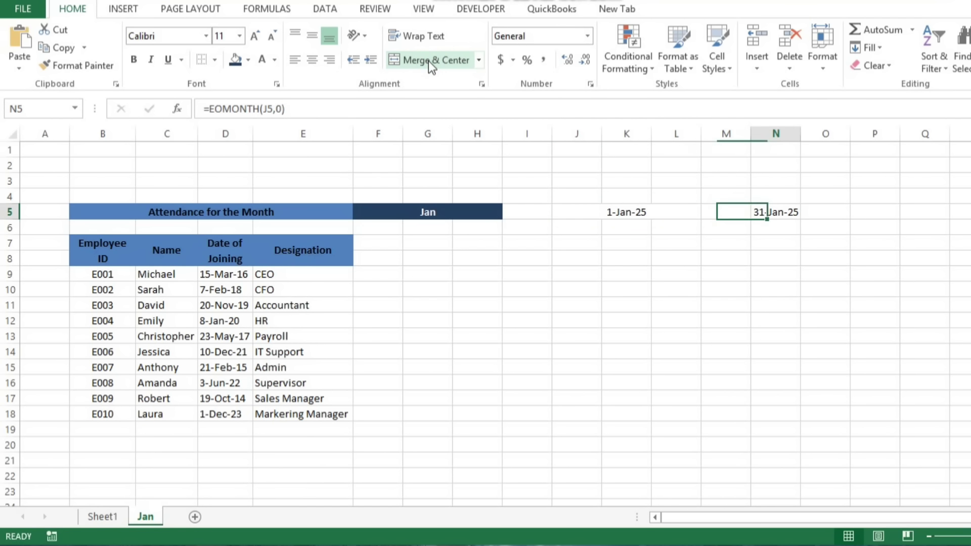
key("shift+Right")
key("shift+Right")
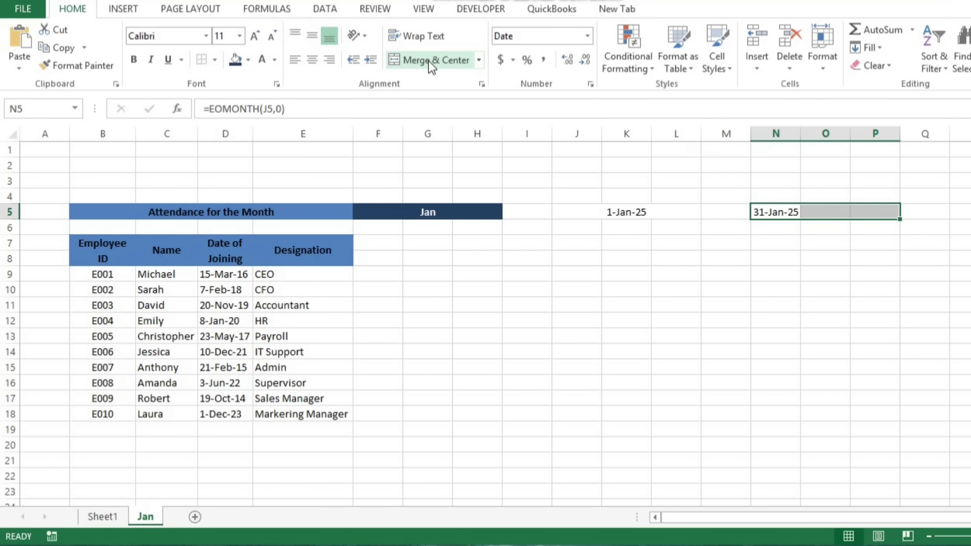
left_click(429, 60)
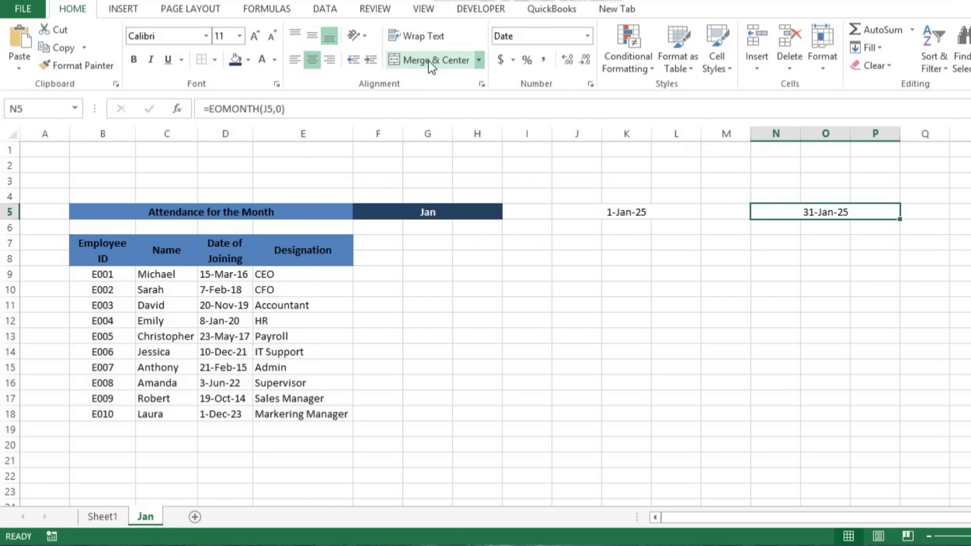
Enter the label To in cell M5 between the start and end dates
key("Left")
type("To")
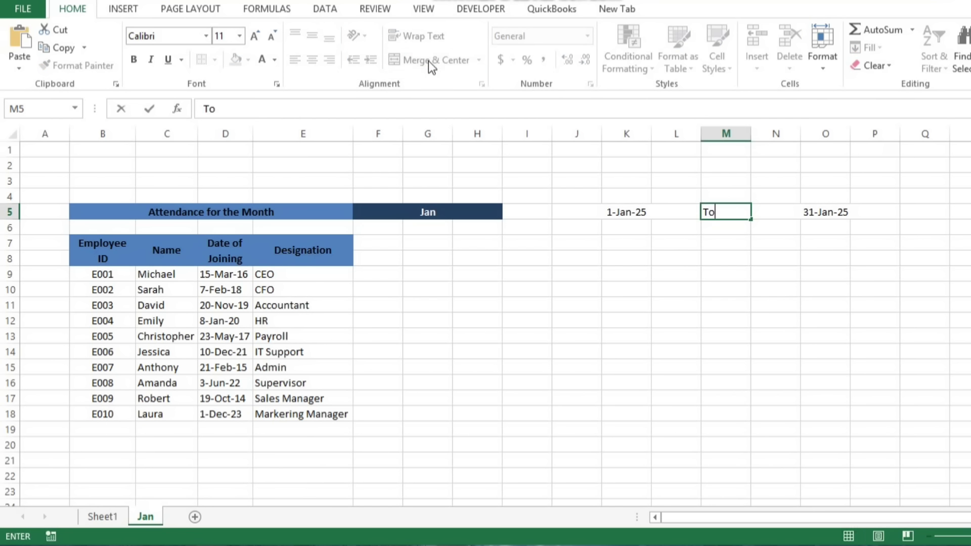
key("Return")
key("Up")
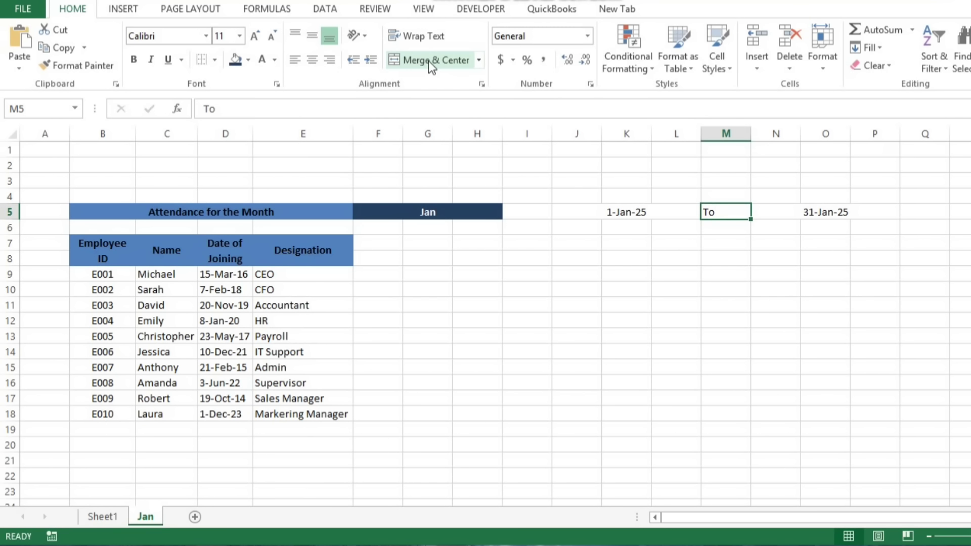
Fill the merged start date and end date cells with the same dark blue as the month cell
key("Left")
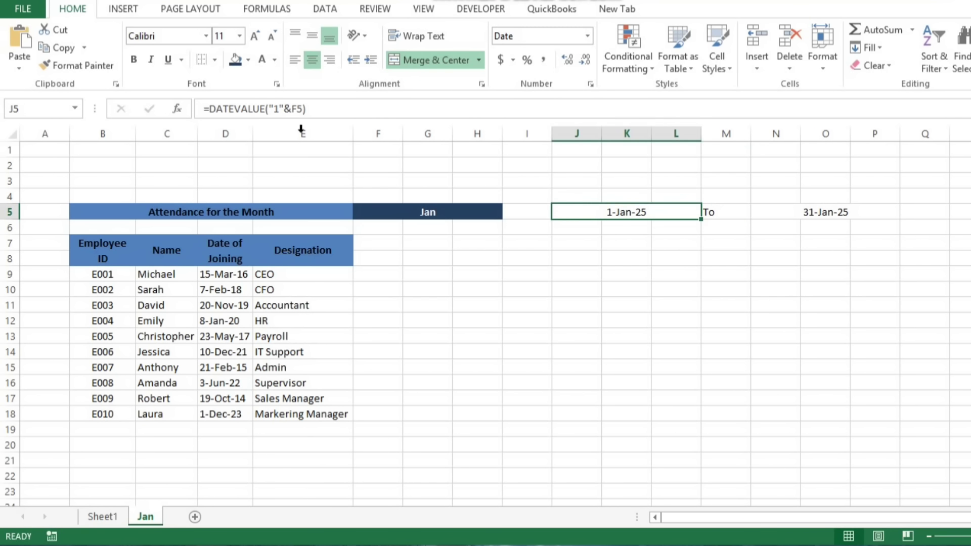
left_click(237, 61)
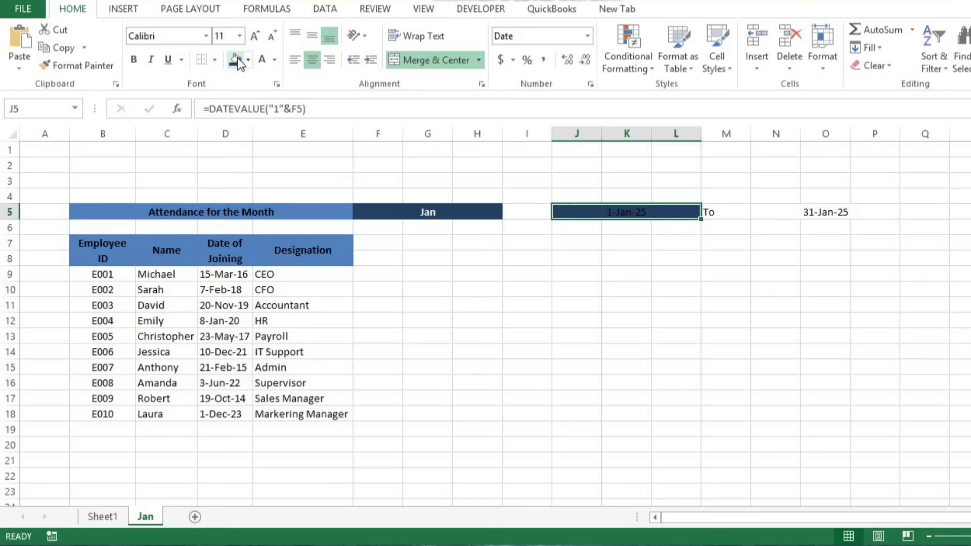
left_click(828, 213)
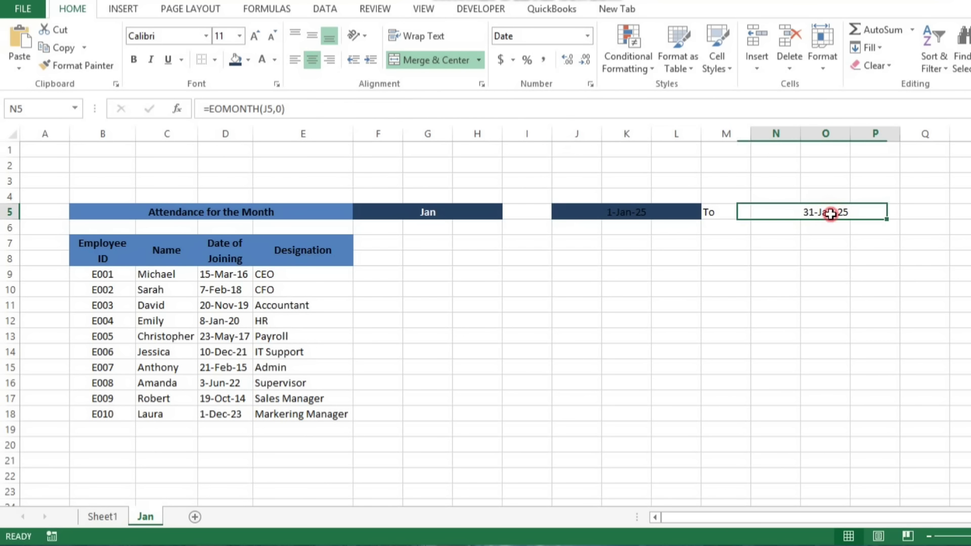
left_click(233, 60)
Make the start date, the To label and the end date bold, and set both dates in white text
key("Left")
key("Left")
key("Right")
key("ctrl+b")
key("Left")
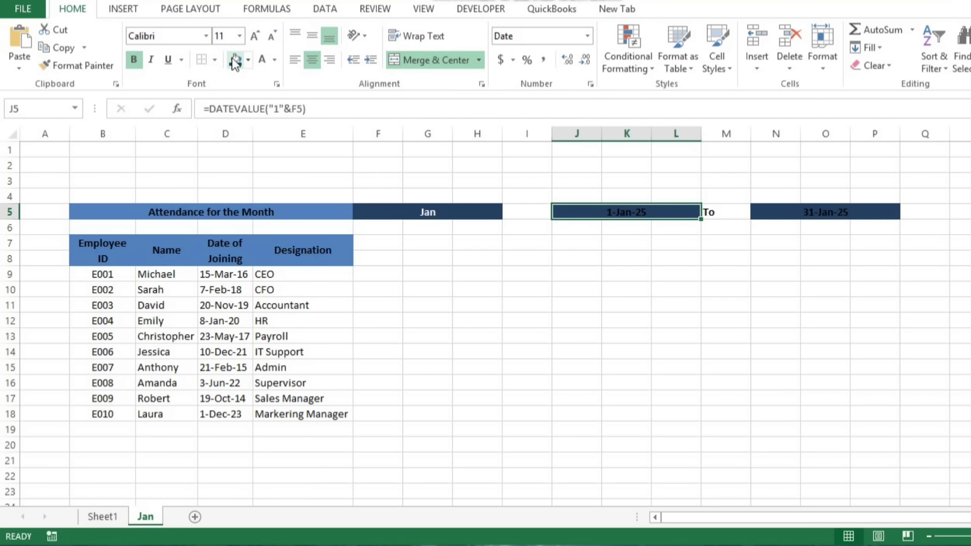
left_click(262, 60)
key("Right")
key("Right")
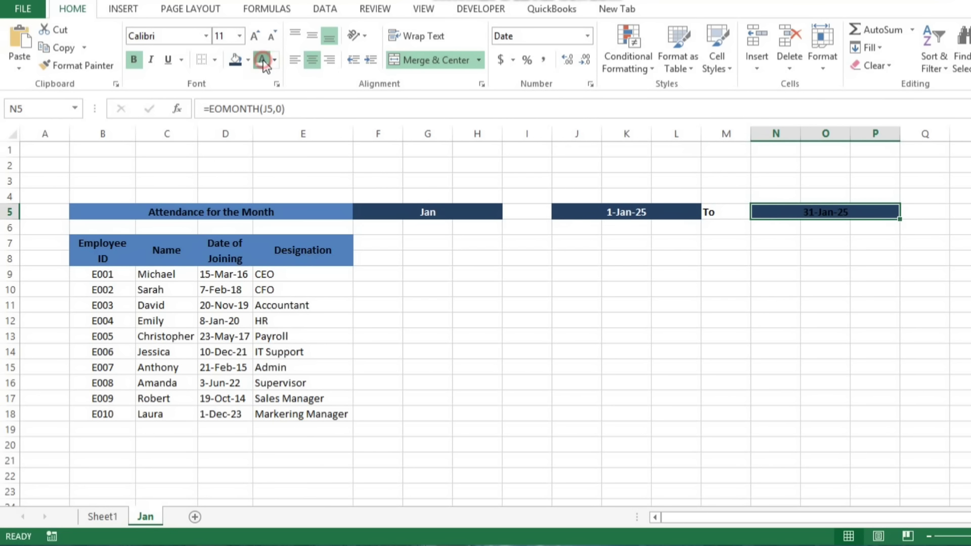
left_click(263, 60)
Center the To label in M5 and give the cell the medium blue theme fill used by the table headers
key("Left")
left_click(248, 59)
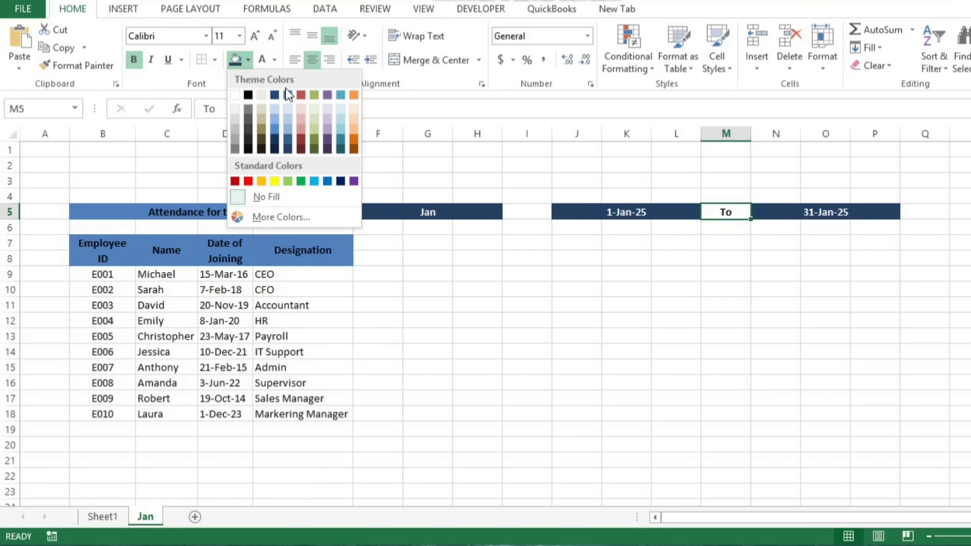
left_click(287, 94)
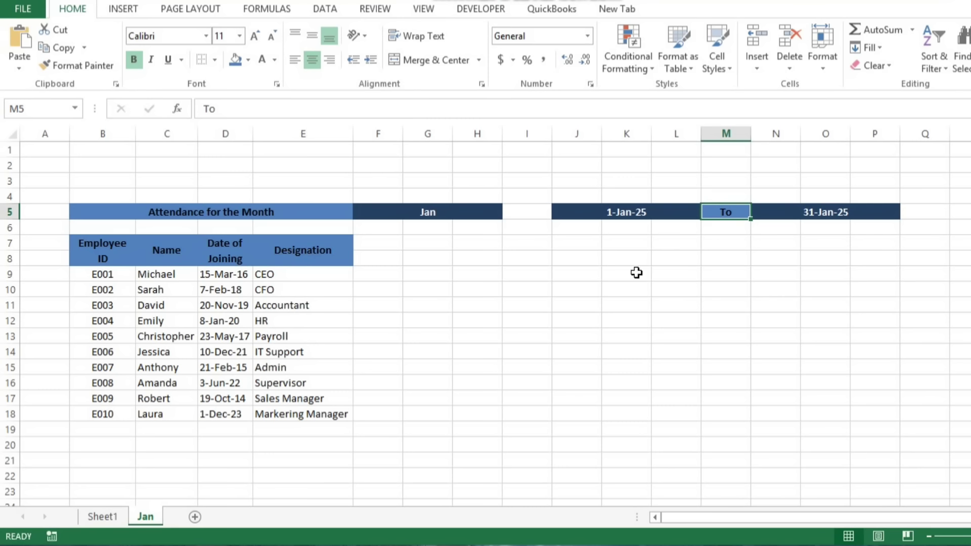
Rename the Jan sheet as March to test the month name and date formulas
double_click(154, 515)
type("March")
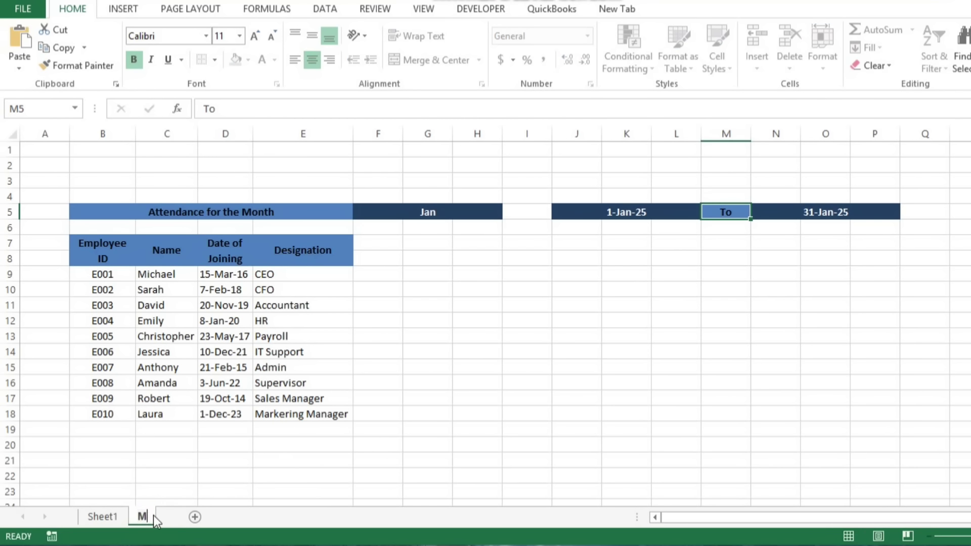
left_click(386, 368)
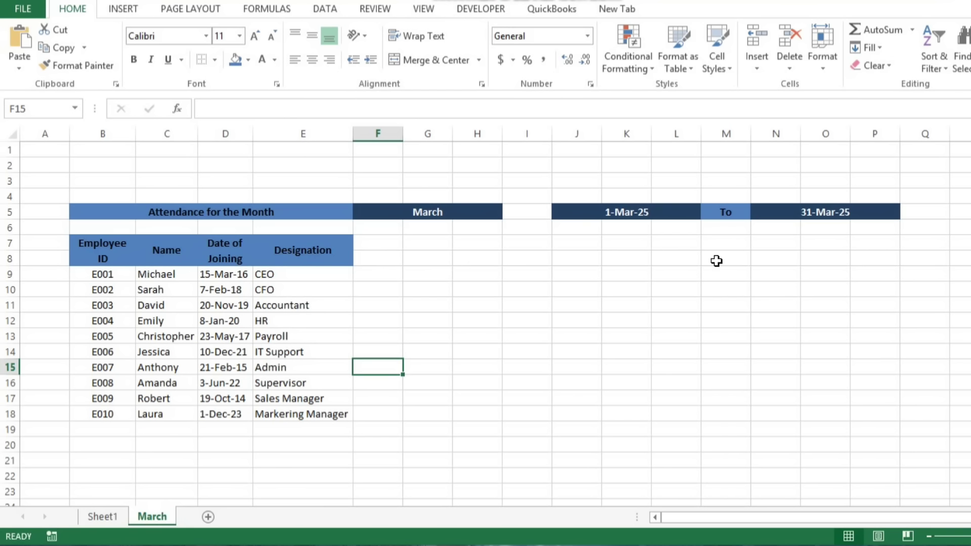
Enter the formula =J5 in cell F8 as the first date of the attendance header row
left_click(372, 257)
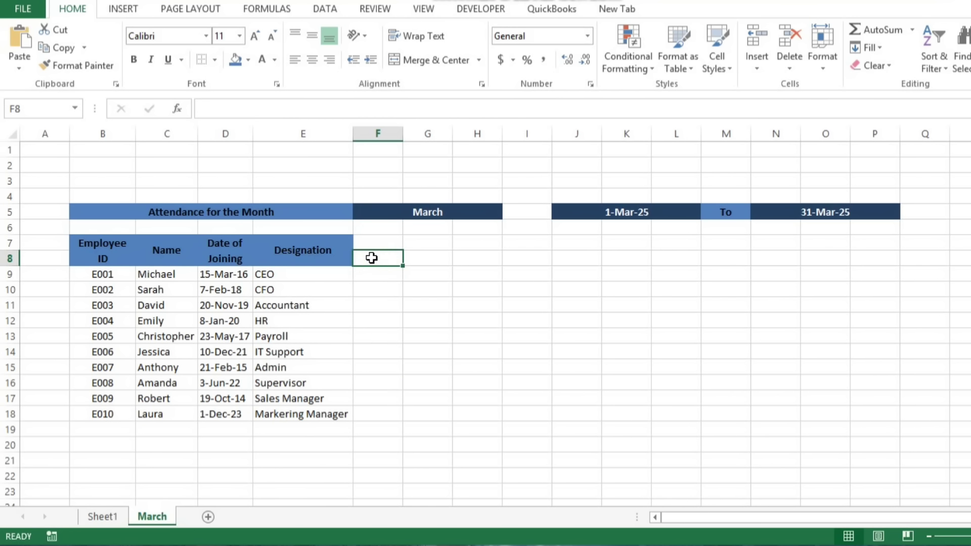
type("=")
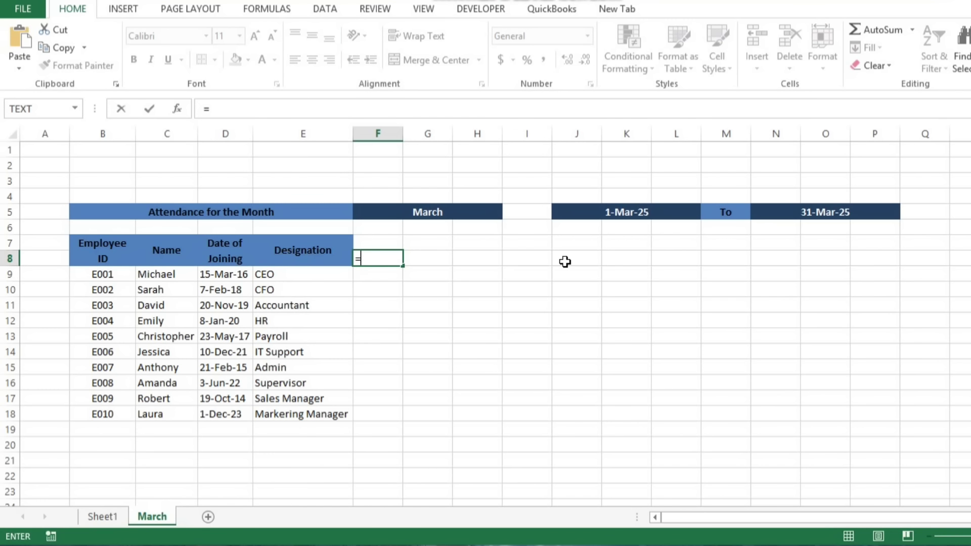
left_click(613, 211)
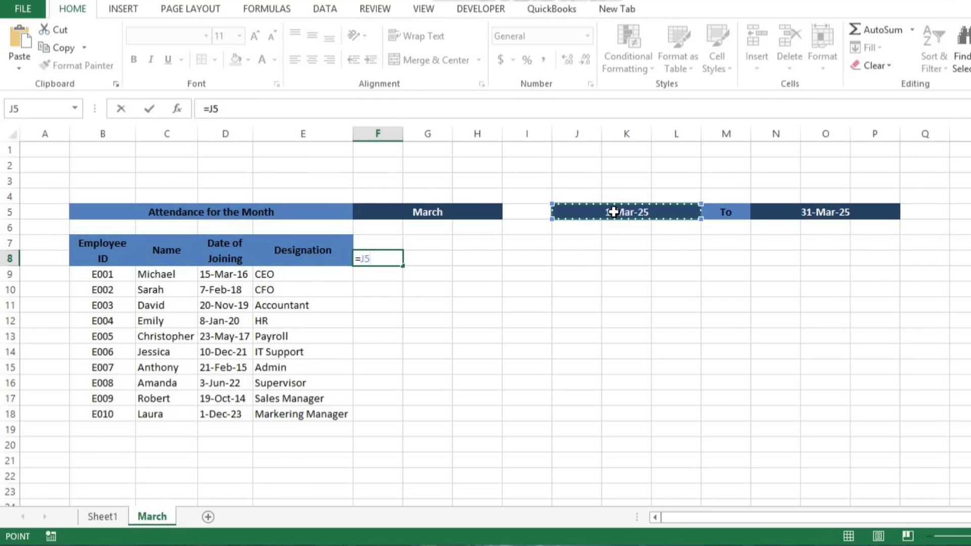
key("Return")
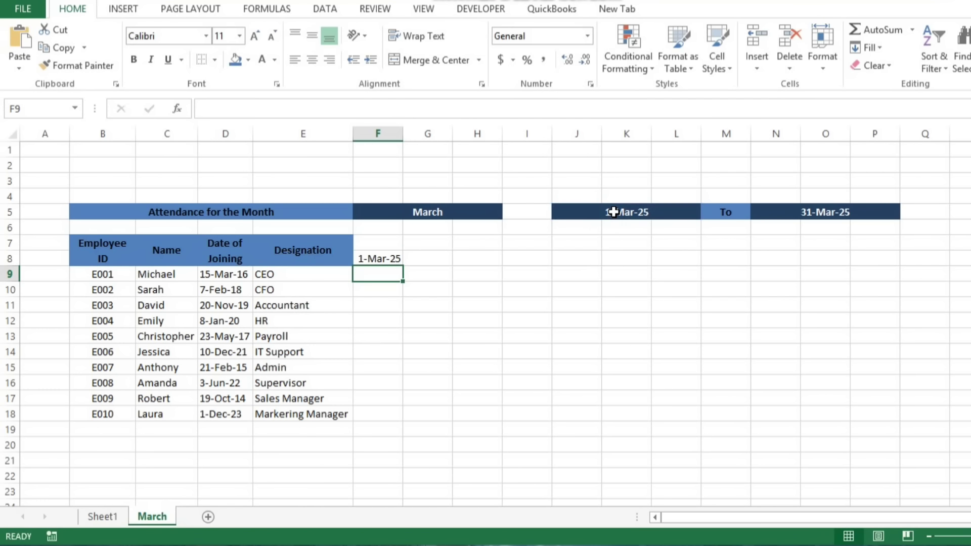
key("Up")
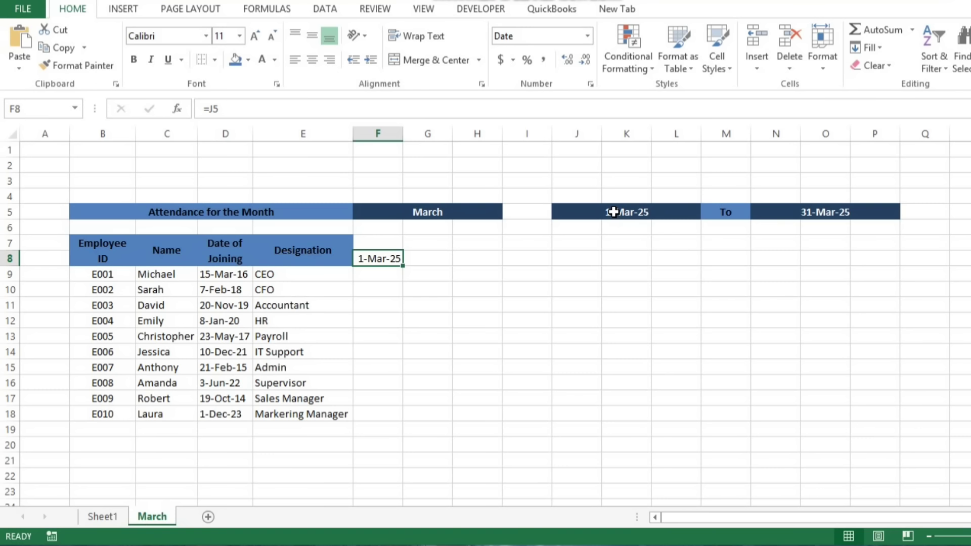
key("Right")
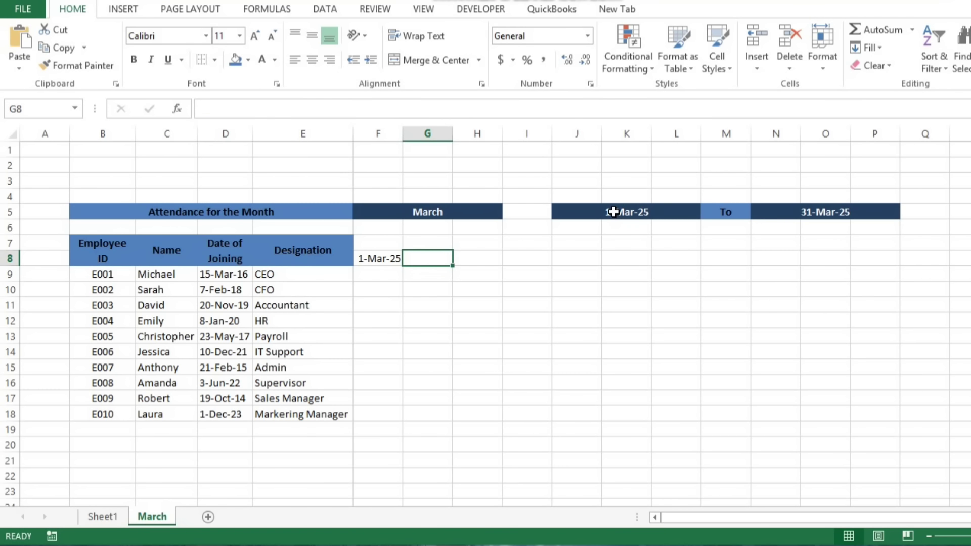
Enter the formula =IF(F8<N5,F8+1,"") in cell G8 to produce the next date in the attendance header row
type("=if")
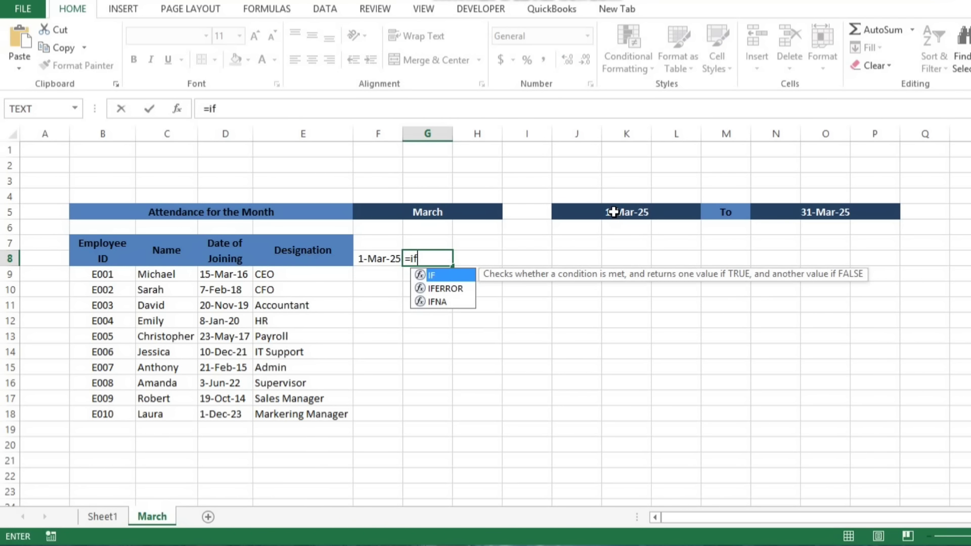
type("(")
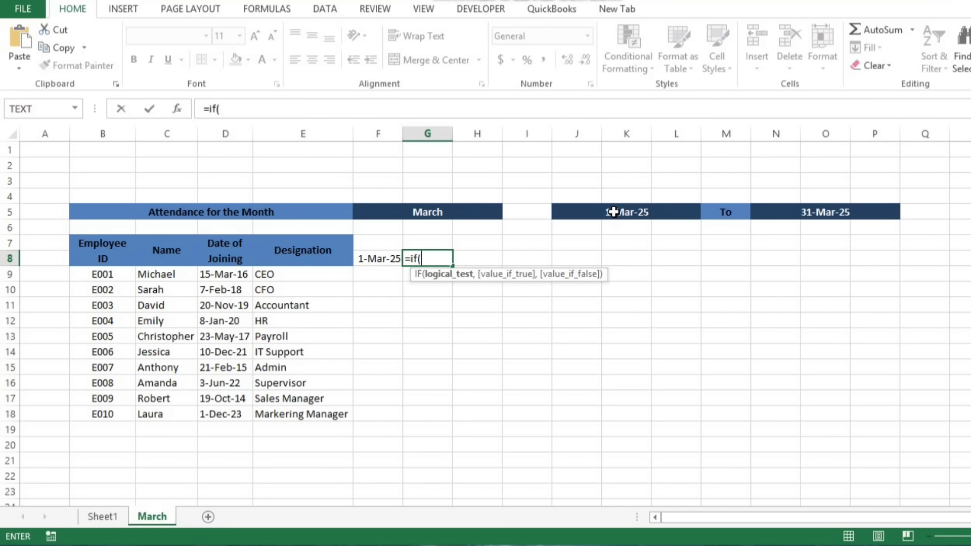
left_click(384, 258)
type("<")
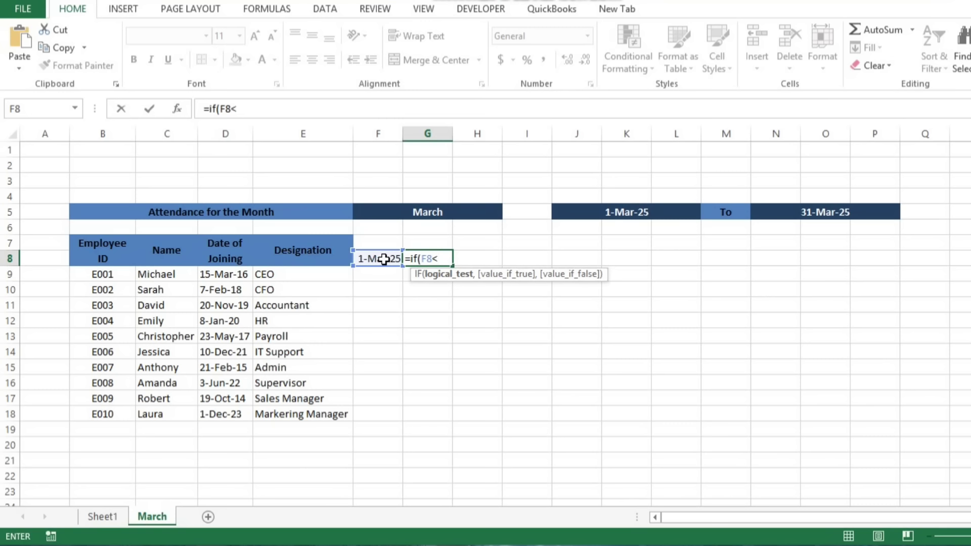
left_click(798, 212)
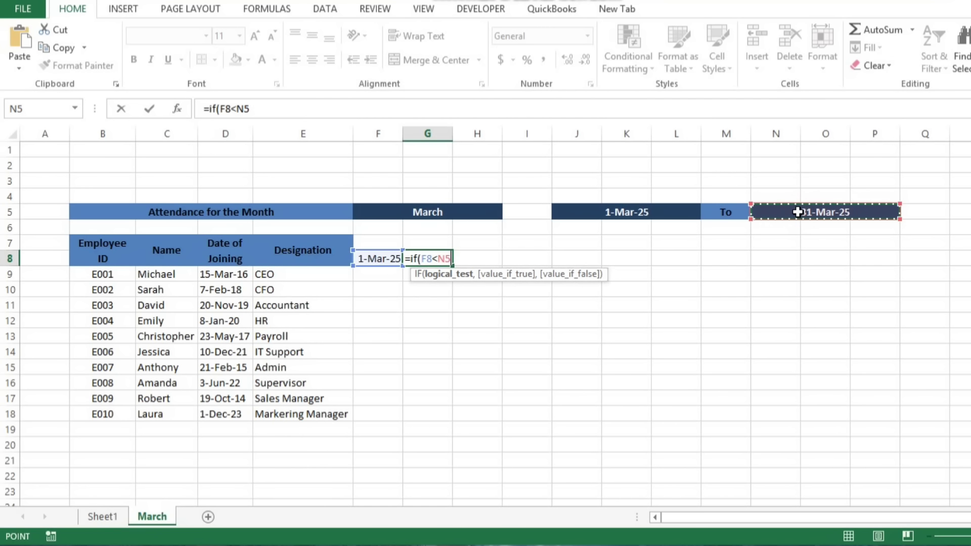
type(",")
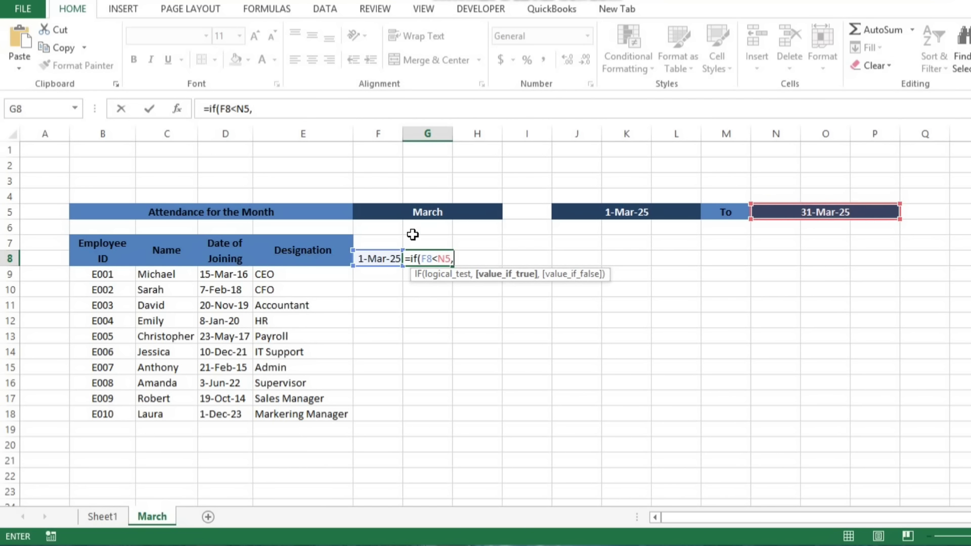
left_click(389, 259)
type("+")
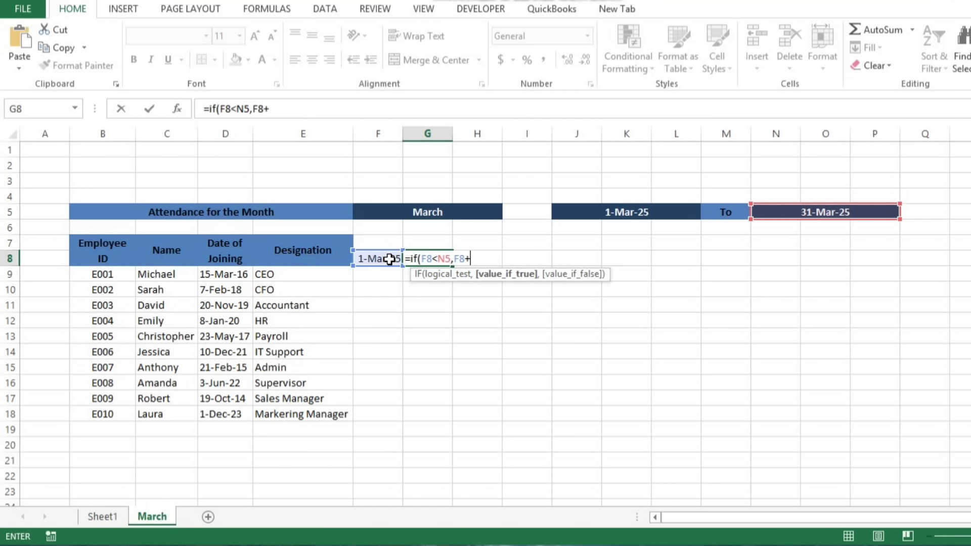
type("1,")
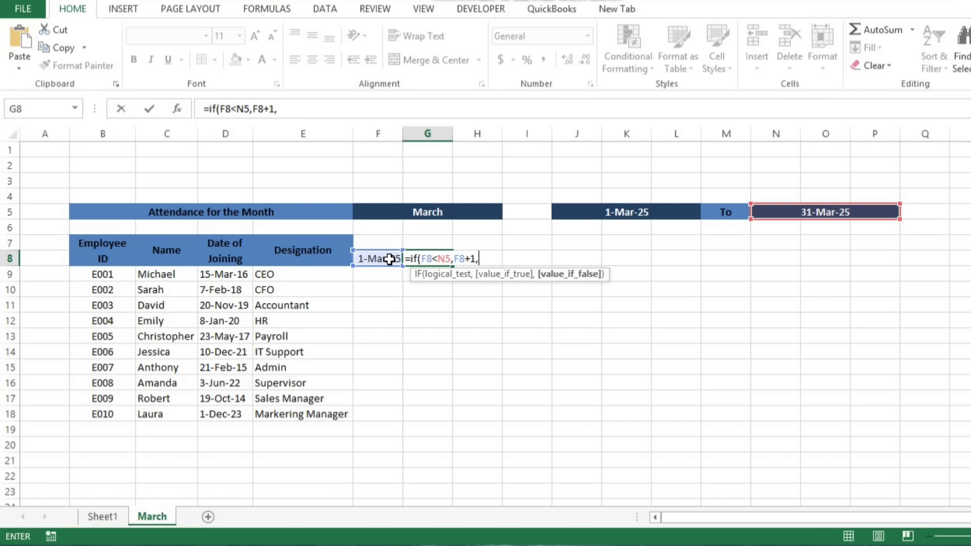
type("\"\")")
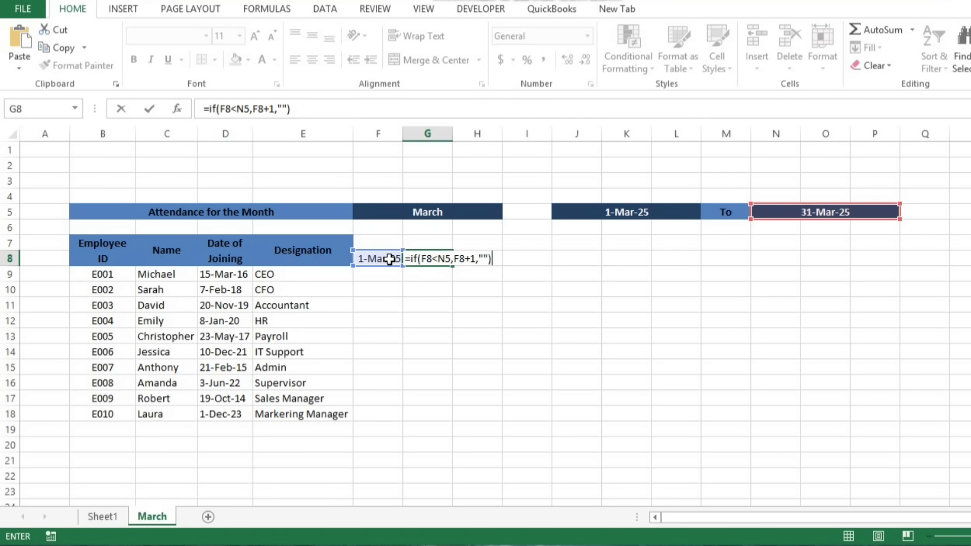
key("Return")
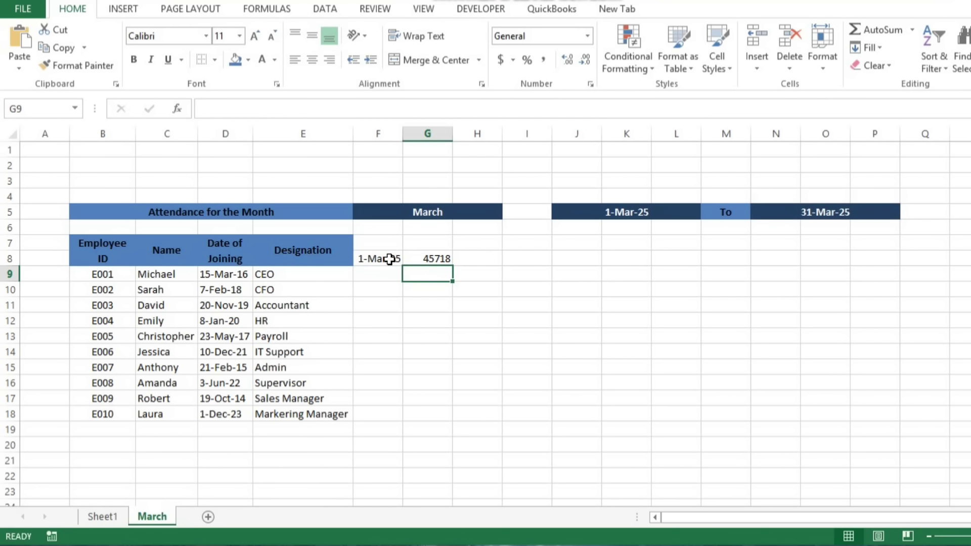
Format cell G8 as a date in the 14-Mar-12 style
left_click(420, 260)
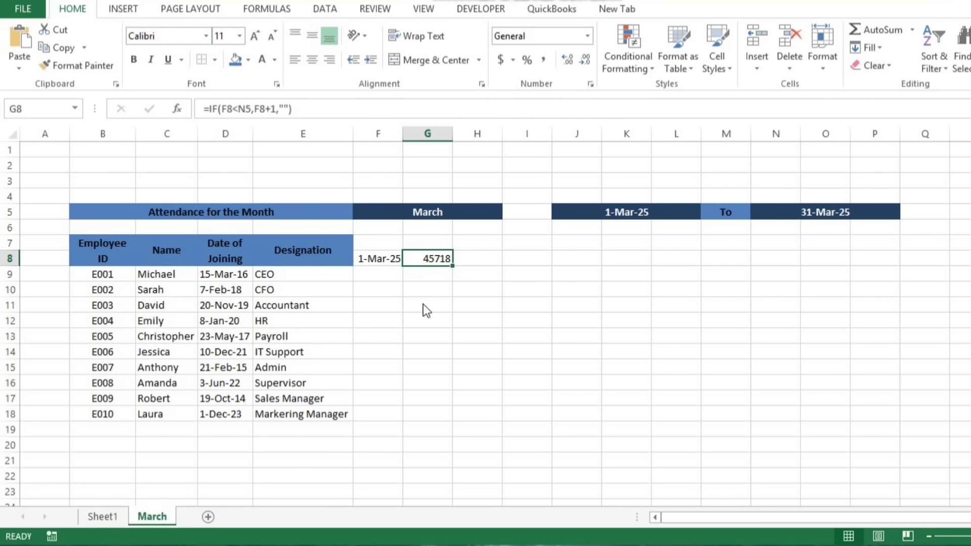
key("ctrl+1")
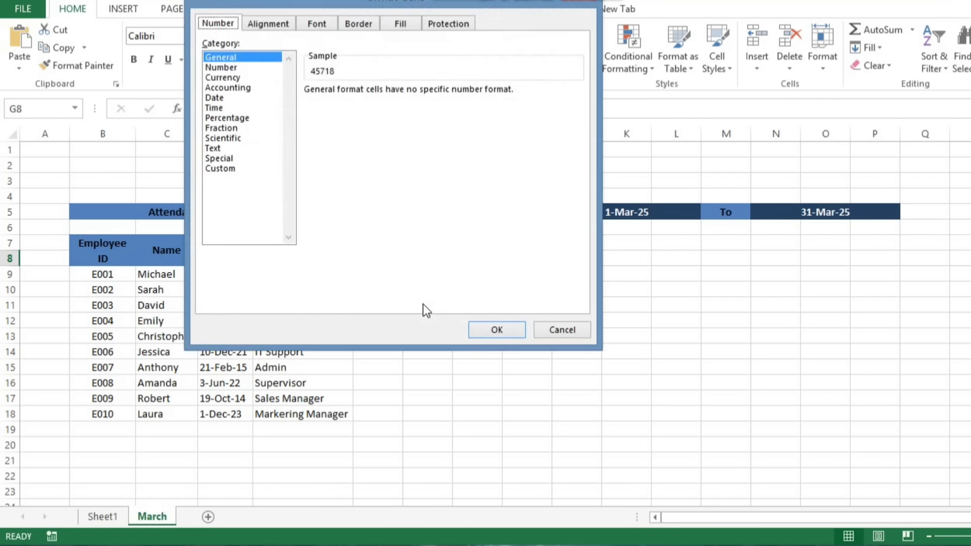
left_click(218, 98)
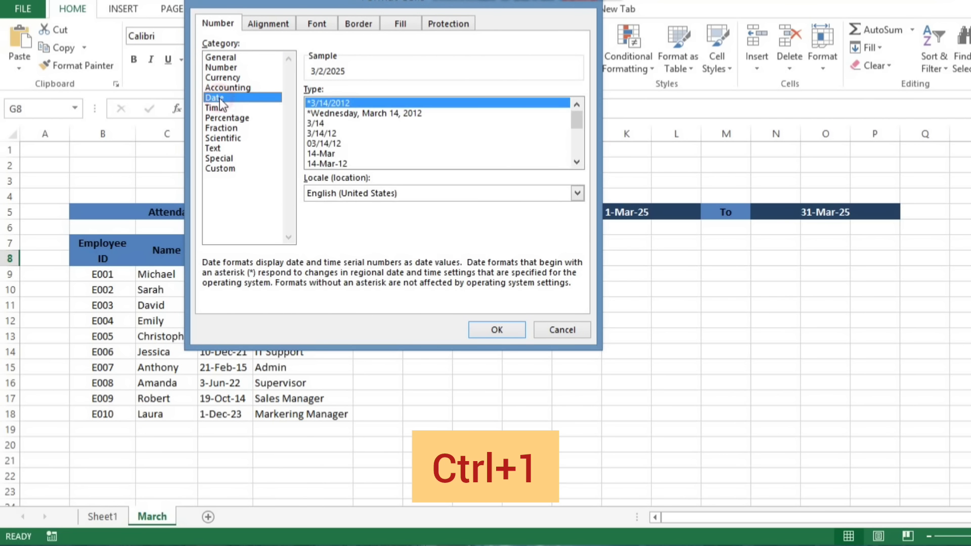
left_click(320, 163)
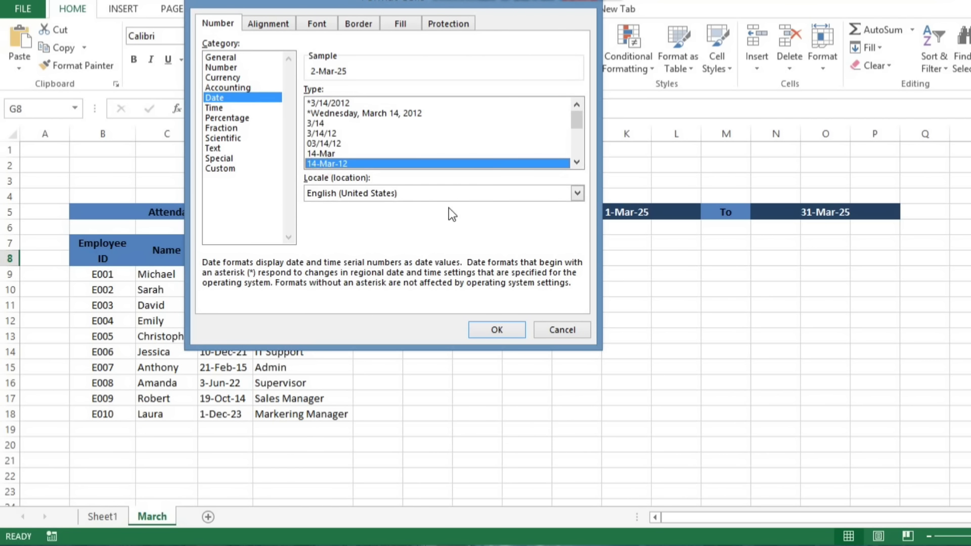
left_click(497, 331)
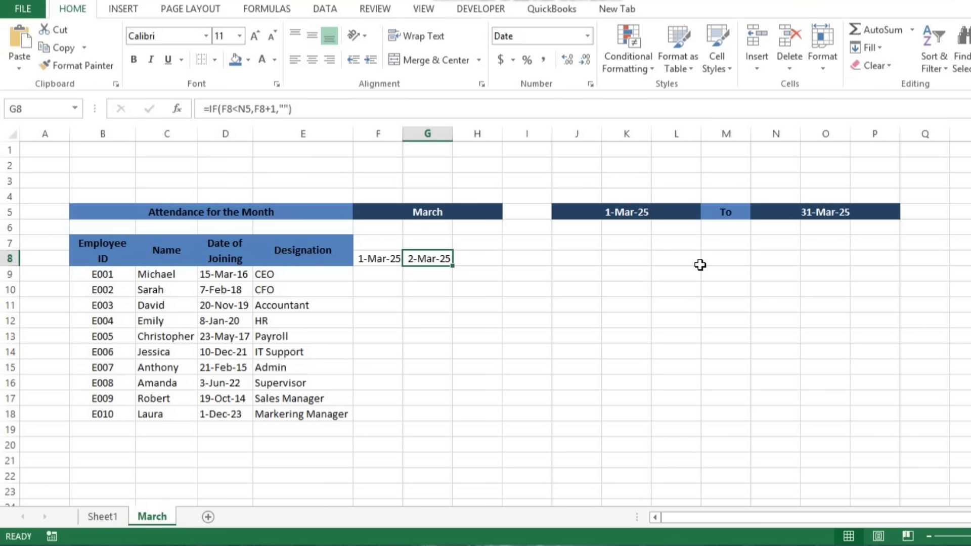
Rename the March sheet as Jan
double_click(153, 517)
type("Jan")
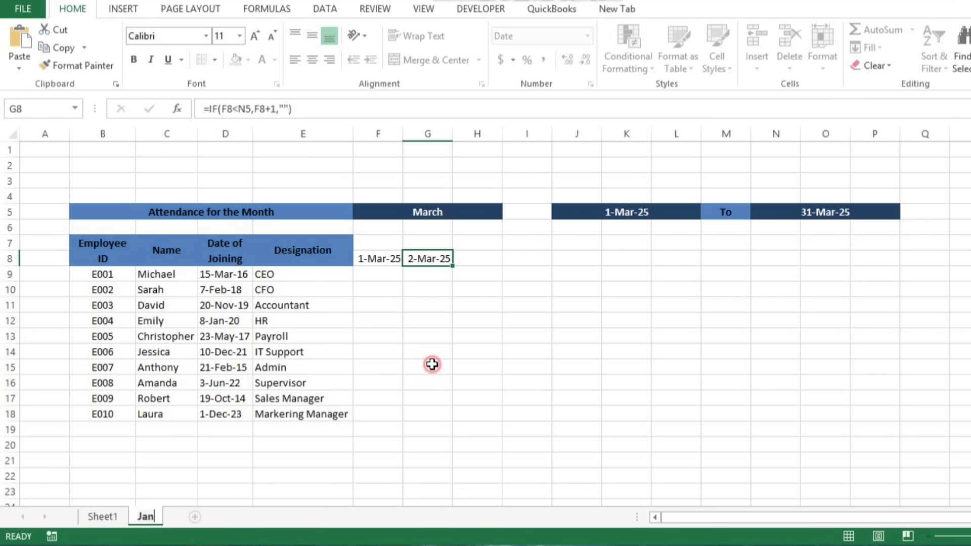
left_click(431, 366)
Apply the custom number format d to the first header date in F8 so only its day number shows
left_click(384, 261)
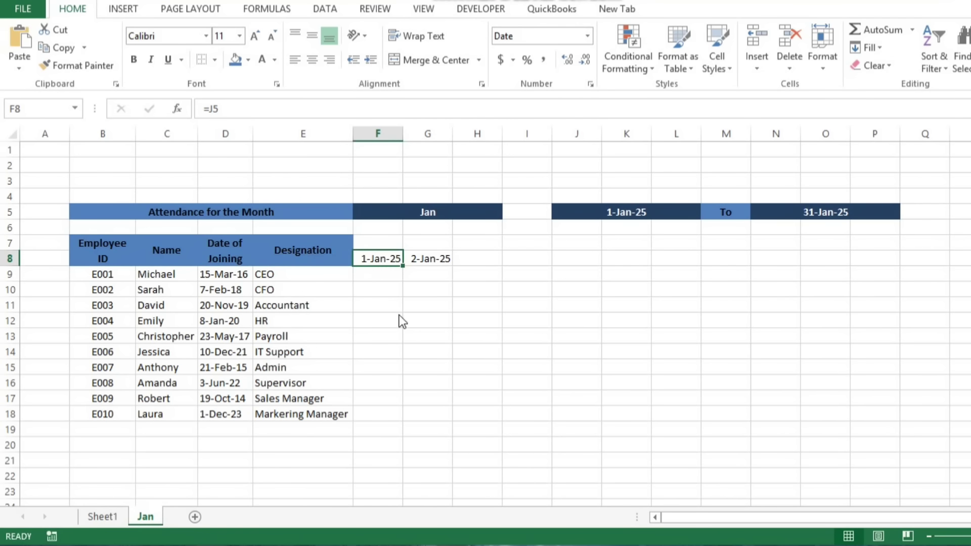
key("ctrl+1")
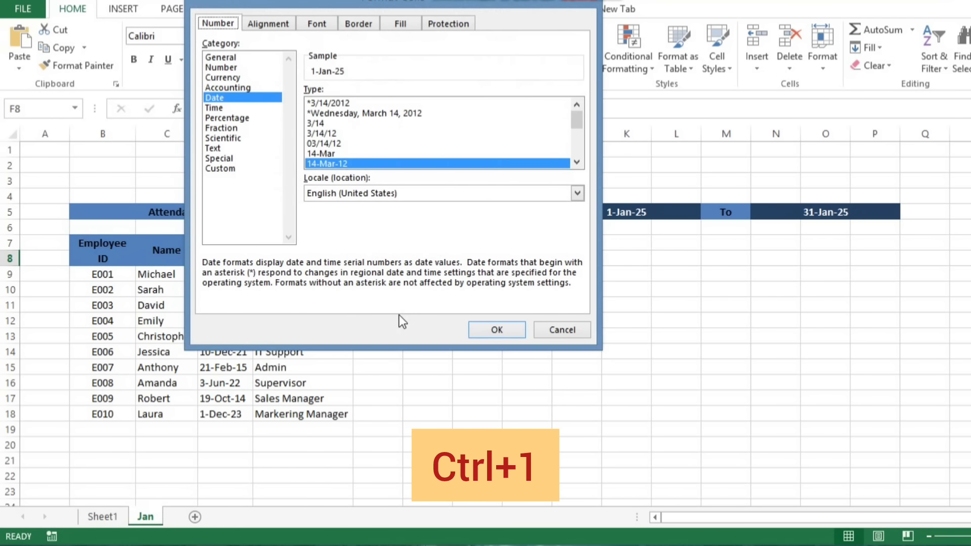
left_click(226, 168)
left_click_drag(307, 104, 393, 105)
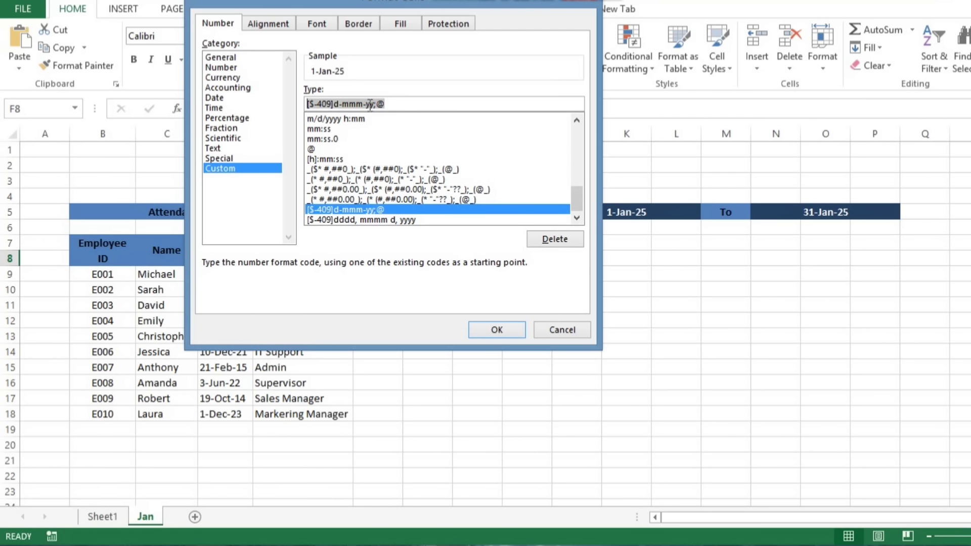
key("BackSpace")
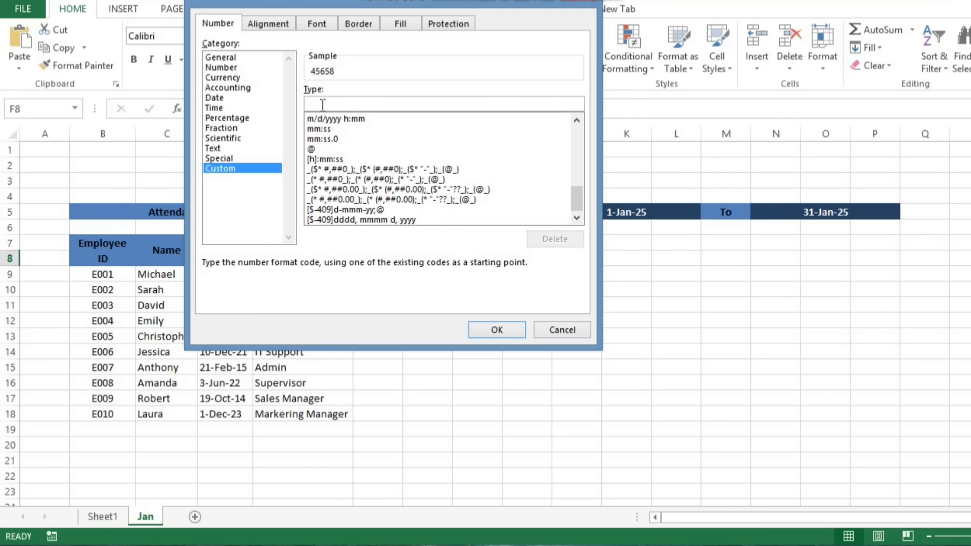
type("d")
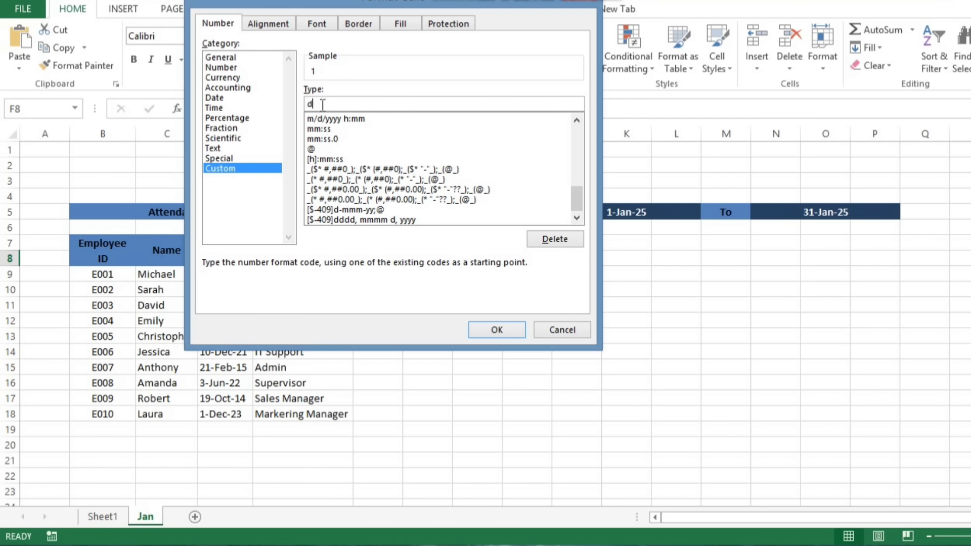
left_click(496, 334)
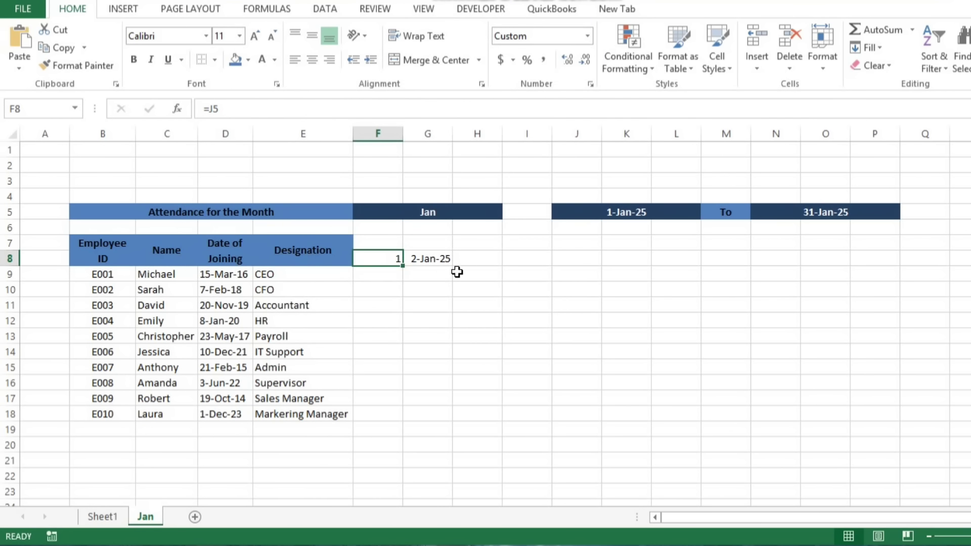
Apply the custom number format d to the second header date in G8
left_click(436, 259)
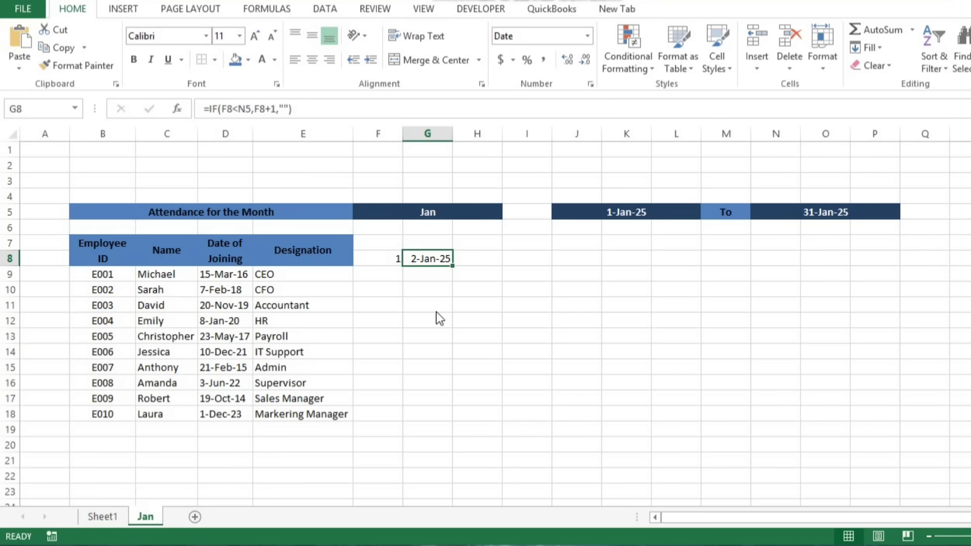
key("ctrl+1")
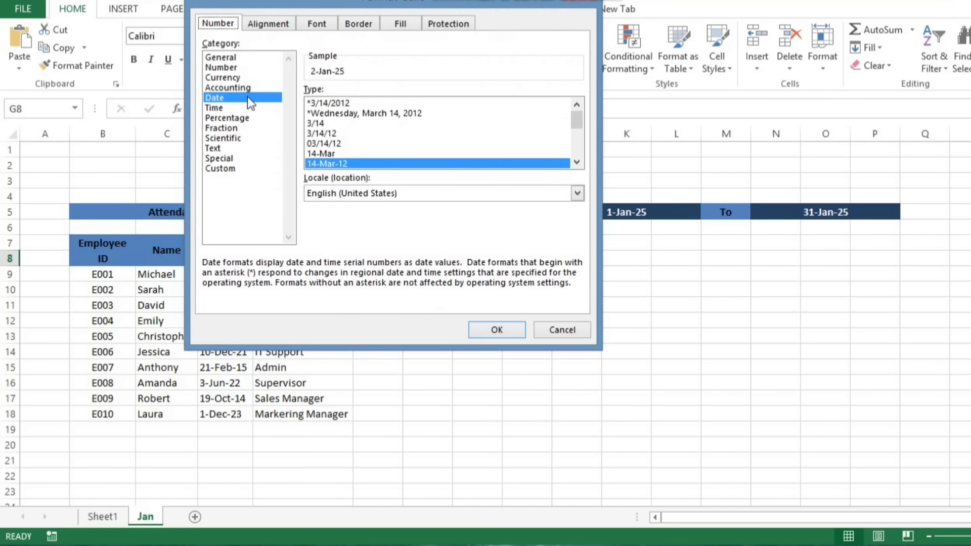
left_click(222, 169)
left_click_drag(397, 101, 271, 104)
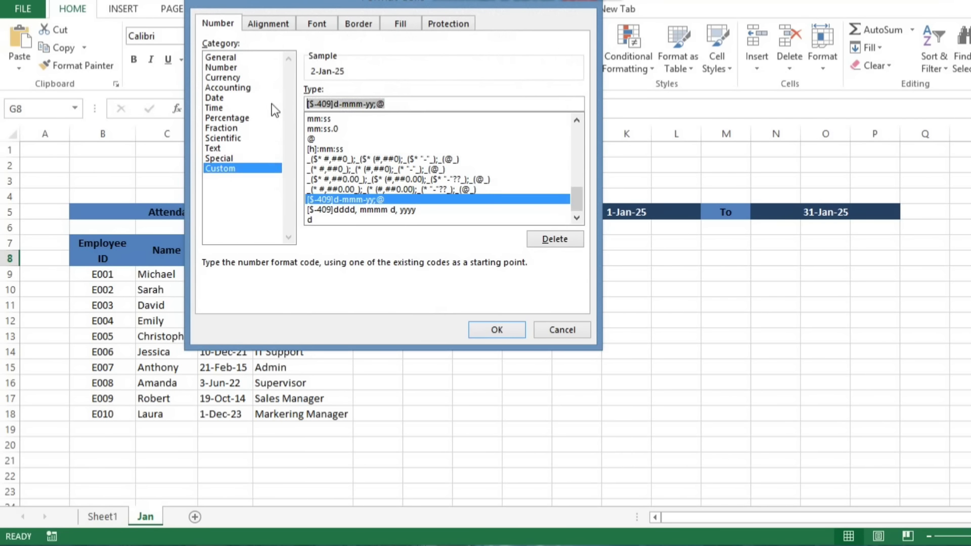
key("BackSpace")
type("d")
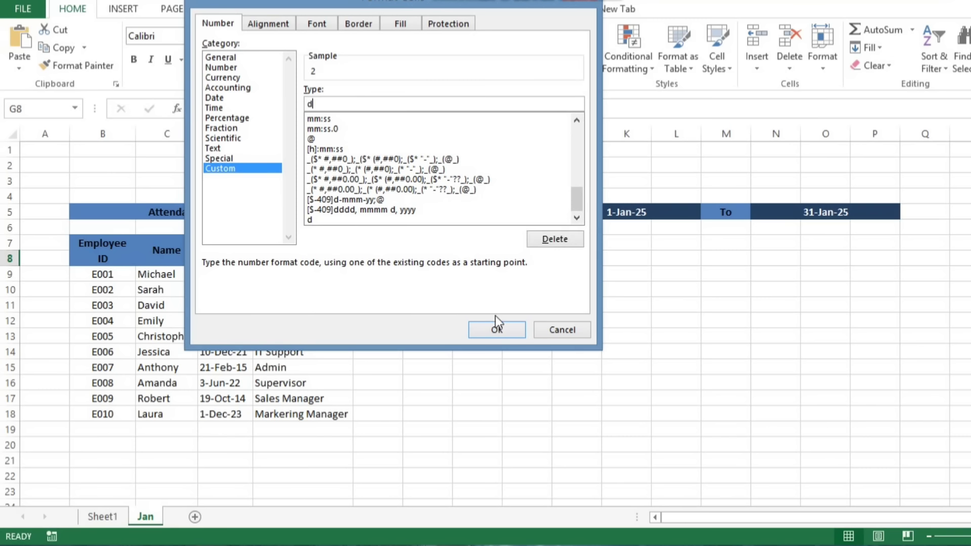
left_click(495, 330)
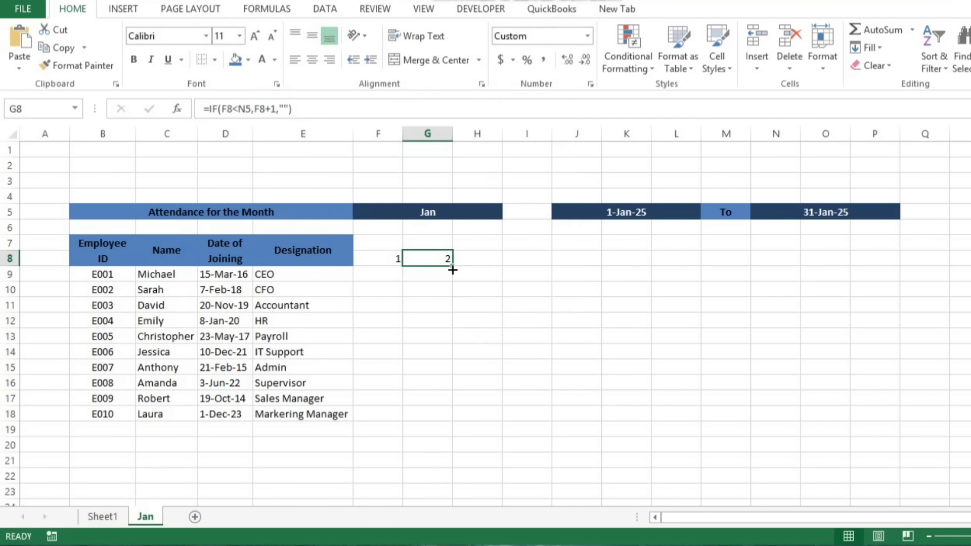
Make the end date reference in the G8 formula absolute, giving =IF(F8<$N$5,F8+1,"")
key("F2")
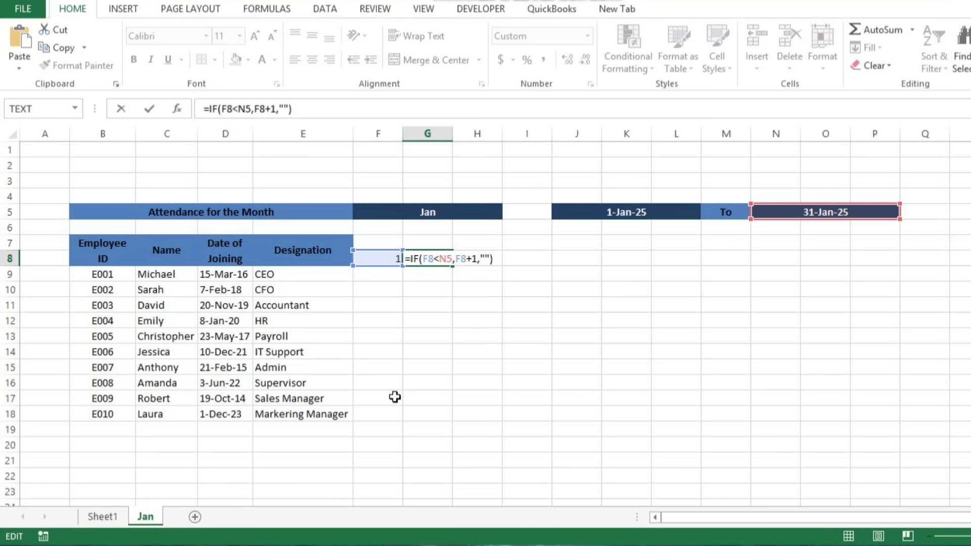
key("Left")
key("Left")
key("Left")
key("Left")
key("Left")
key("Left")
key("Left")
key("Left")
key("Left")
key("Left")
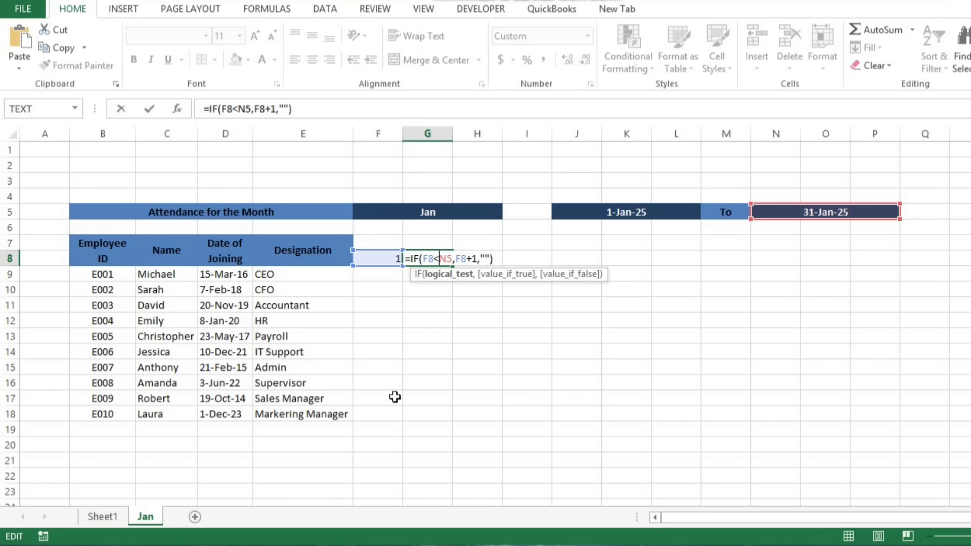
key("F4")
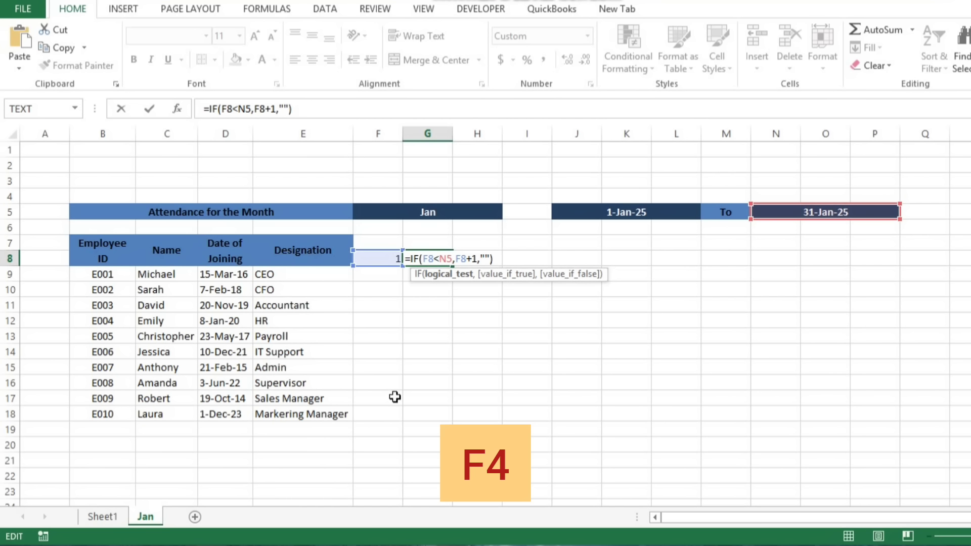
key("F4")
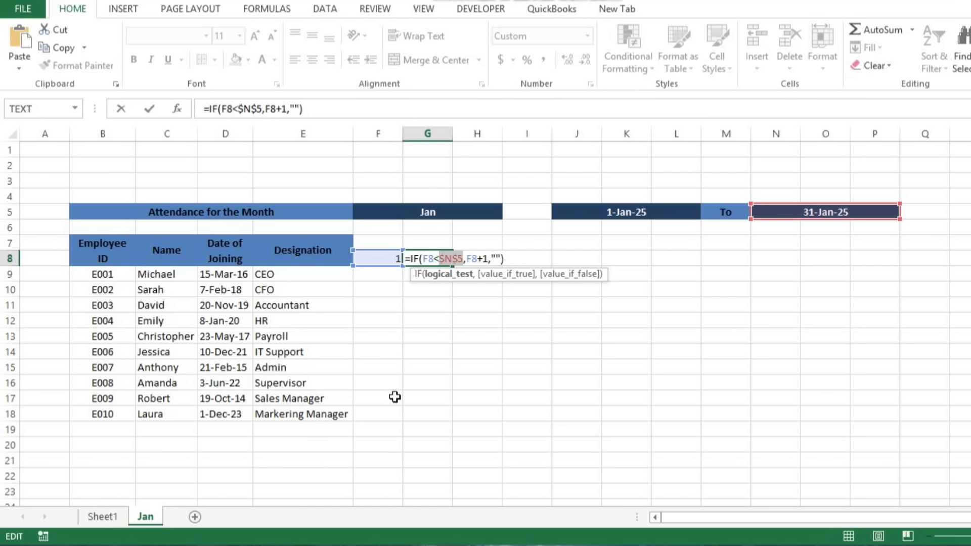
key("Return")
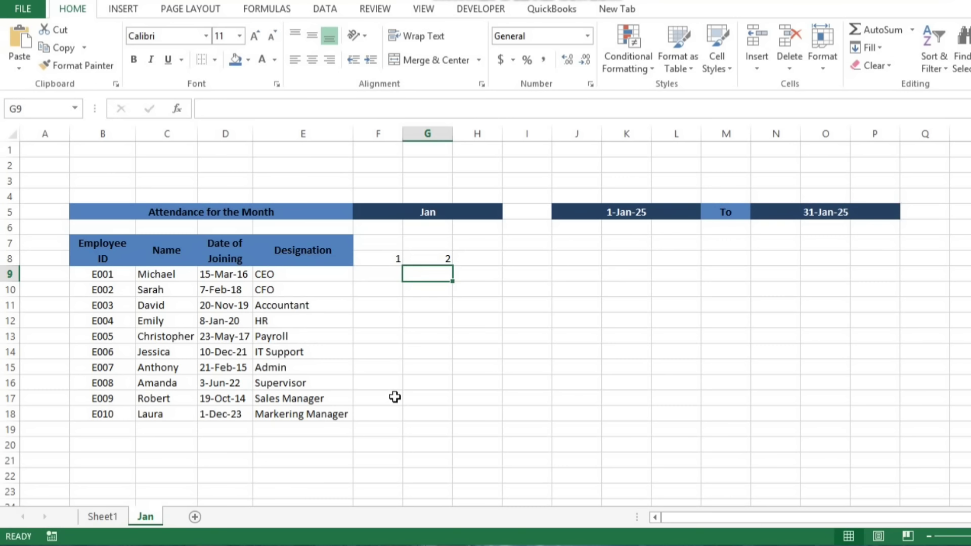
Fill the G8 date formula across row 8 through AJ8, and select cell F7 above the first day number
left_click(440, 258)
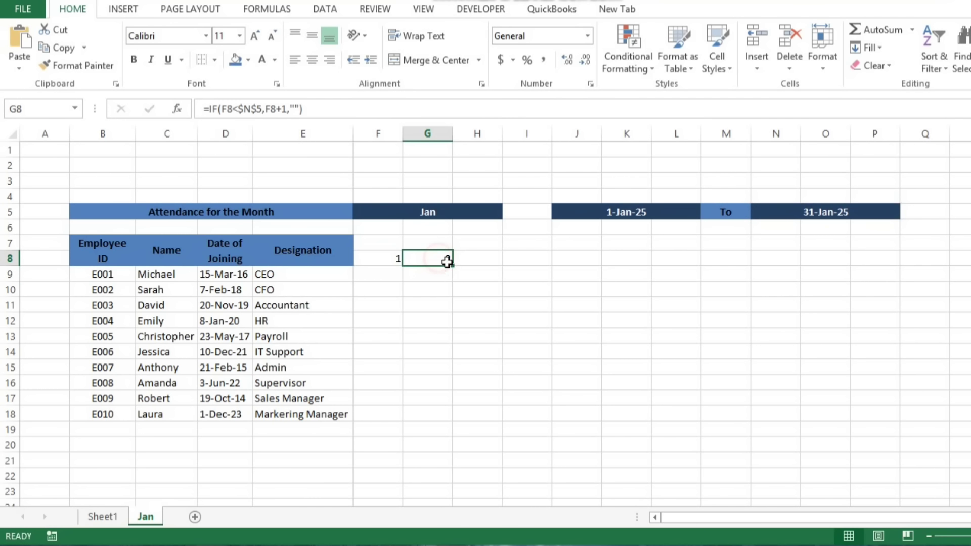
left_click_drag(451, 265, 919, 269)
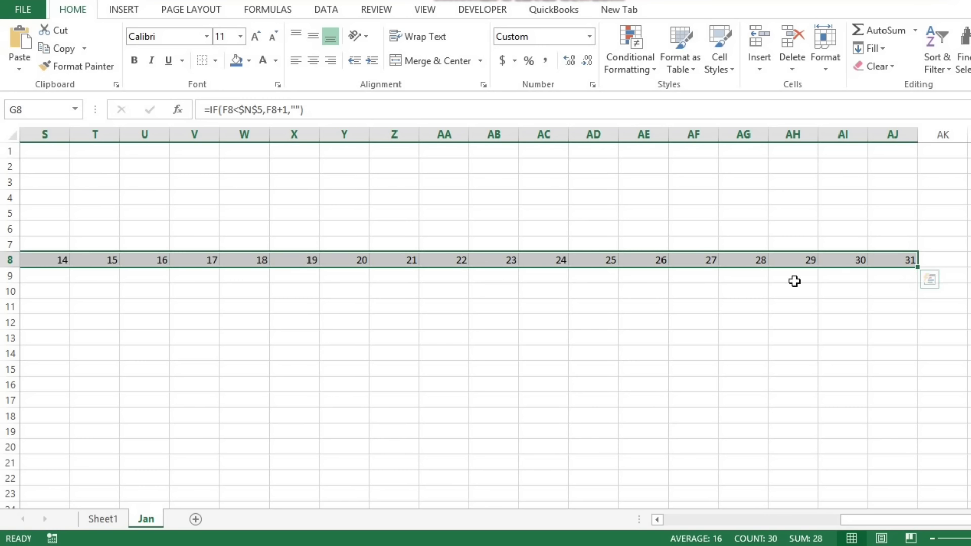
key("Left")
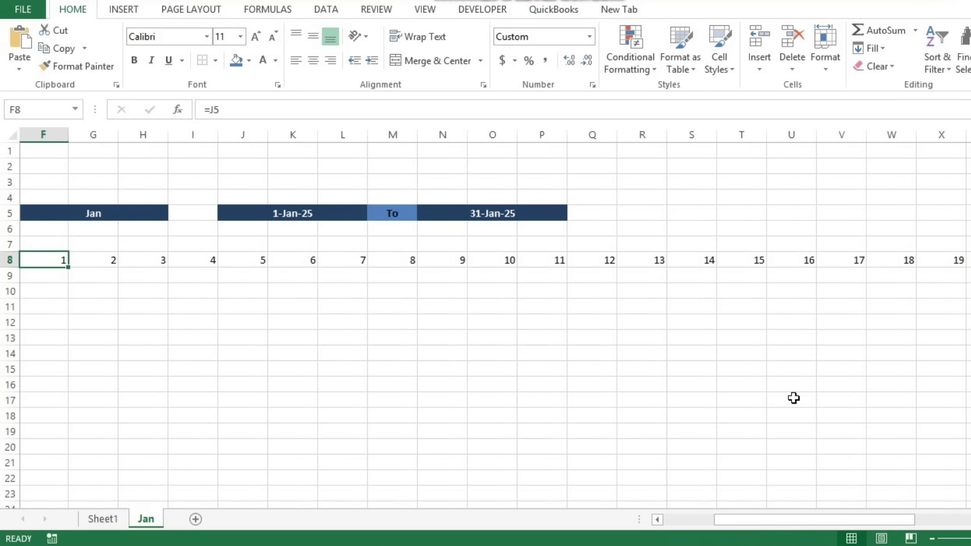
key("Left")
key("Left")
key("Left")
key("Left")
key("Left")
key("Right")
key("Right")
key("Right")
key("Right")
key("Right")
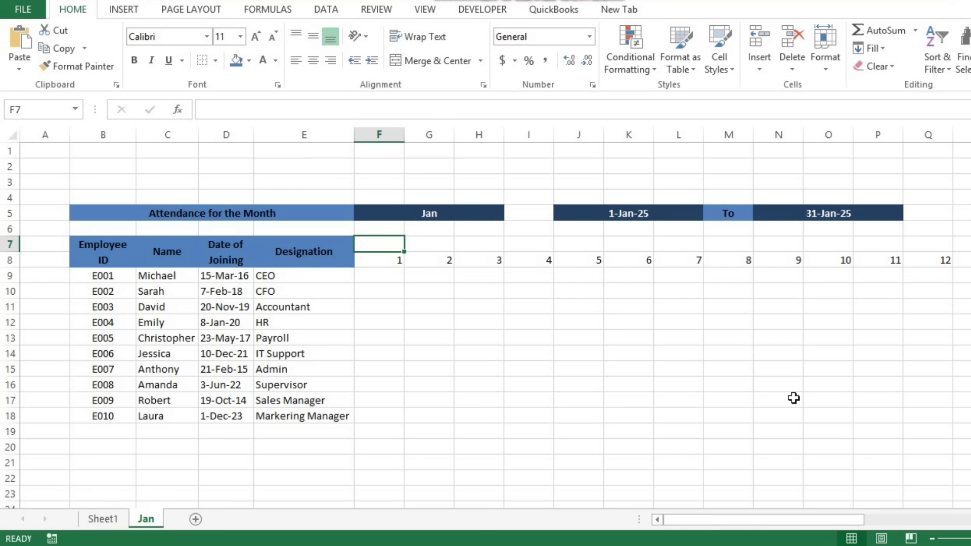
Enter the formula =TEXT(F8,"ddd") in F7 to show the weekday name above the first day number
type("=text")
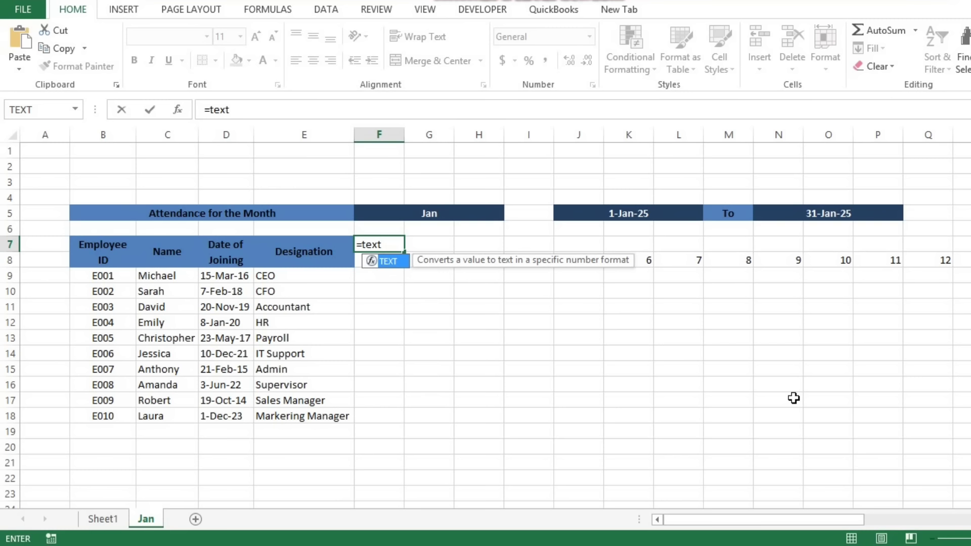
key("Tab")
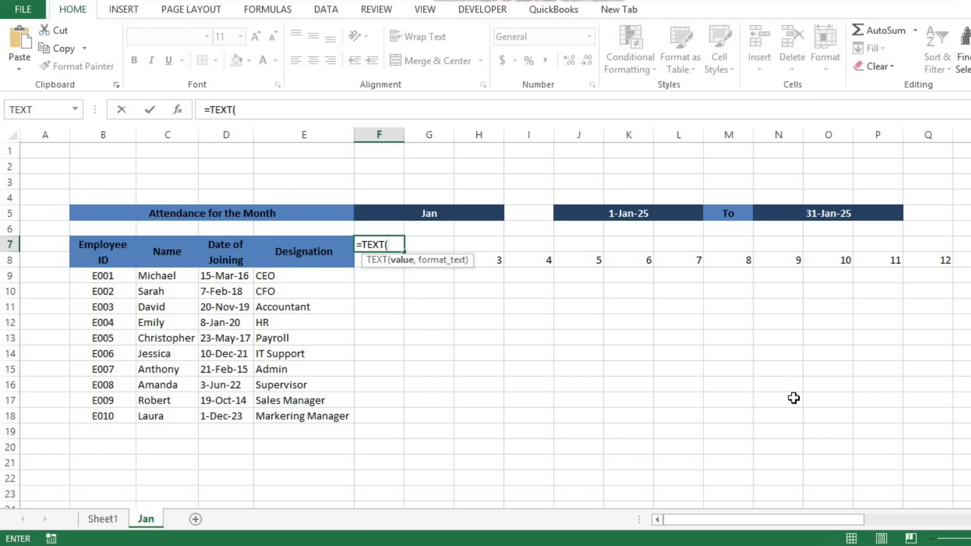
left_click(366, 288)
key("Up")
key("Up")
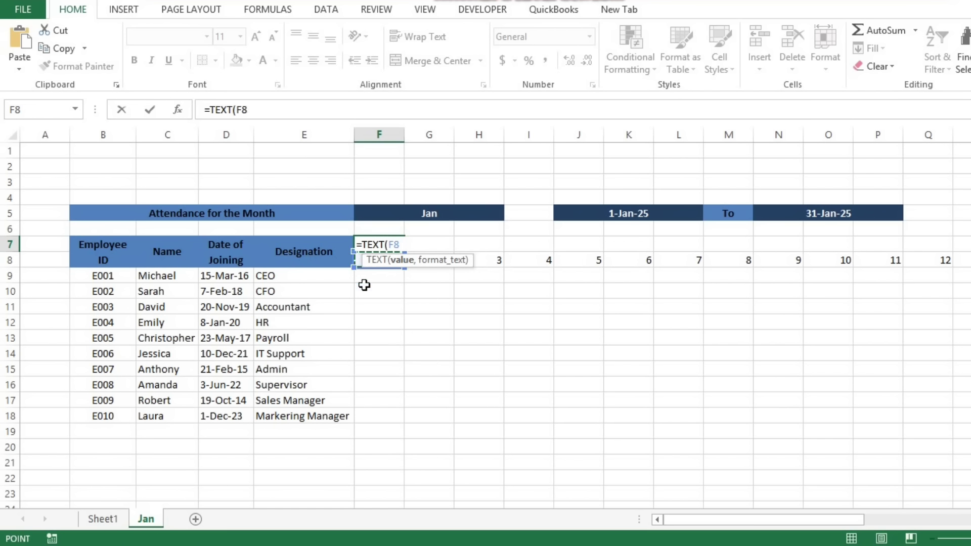
type(",")
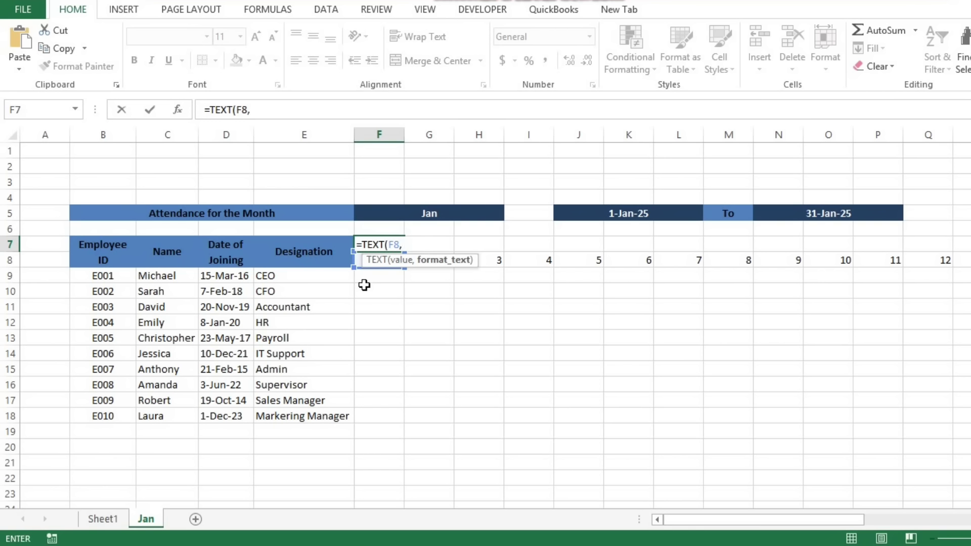
type("\"ddd\")")
key("Return")
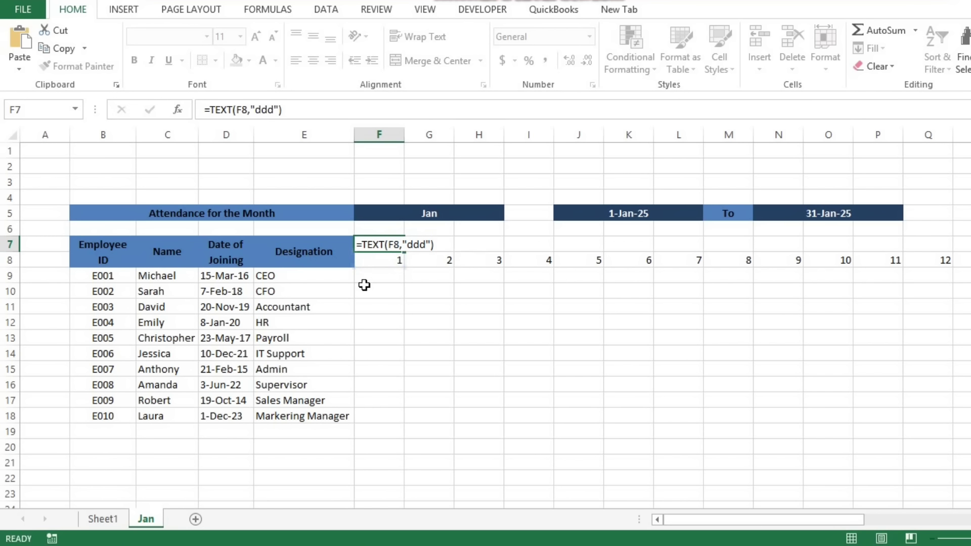
Fill the F7 weekday formula across row 7 through AJ7
key("Up")
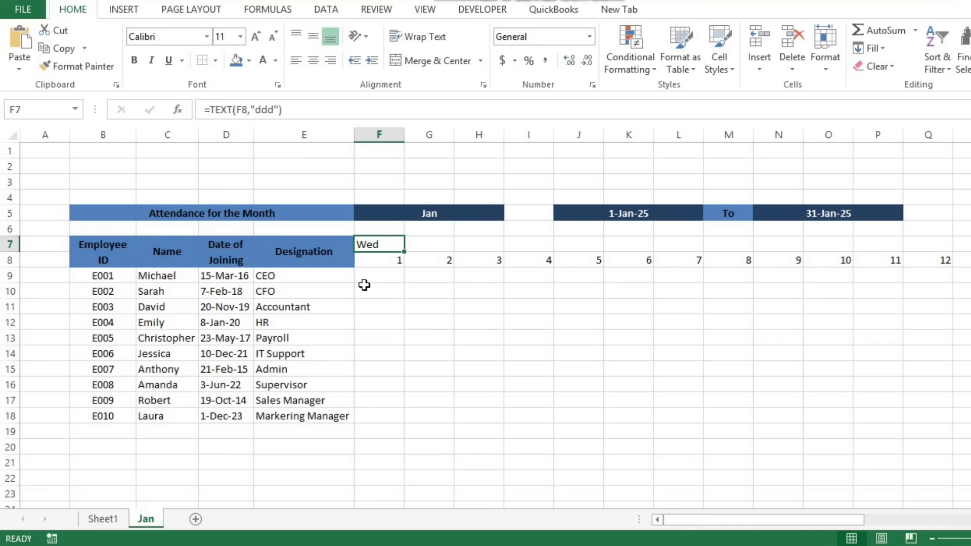
left_click_drag(404, 251, 947, 301)
scroll(825, 196, "right", 2)
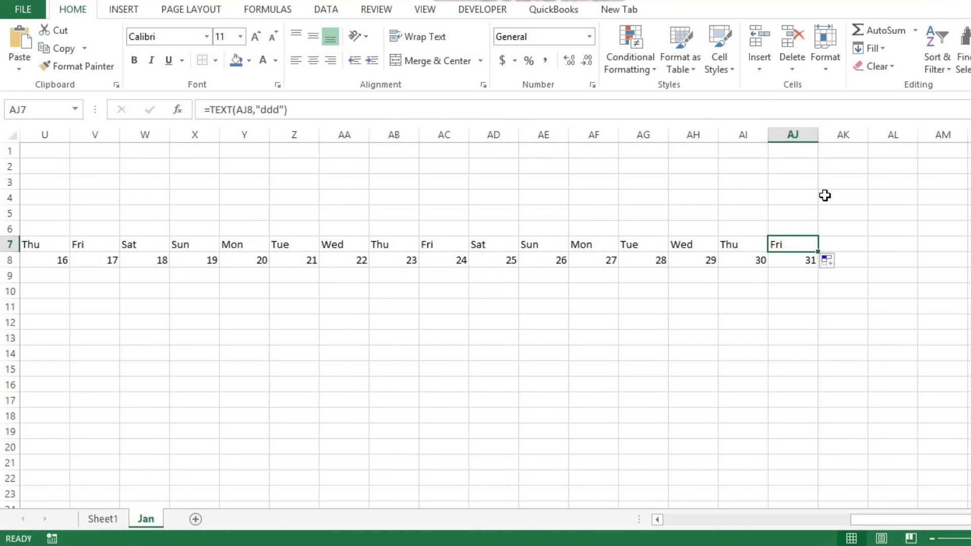
Autofit the widths of columns F through AJ to the weekday names and day numbers
key("Left")
key("Left")
key("Left")
key("Left")
key("Left")
key("Left")
key("Left")
key("Left")
key("Left")
key("Left")
key("Left")
key("Left")
key("Left")
key("Left")
key("Left")
key("Left")
key("Left")
key("Left")
key("Left")
key("Left")
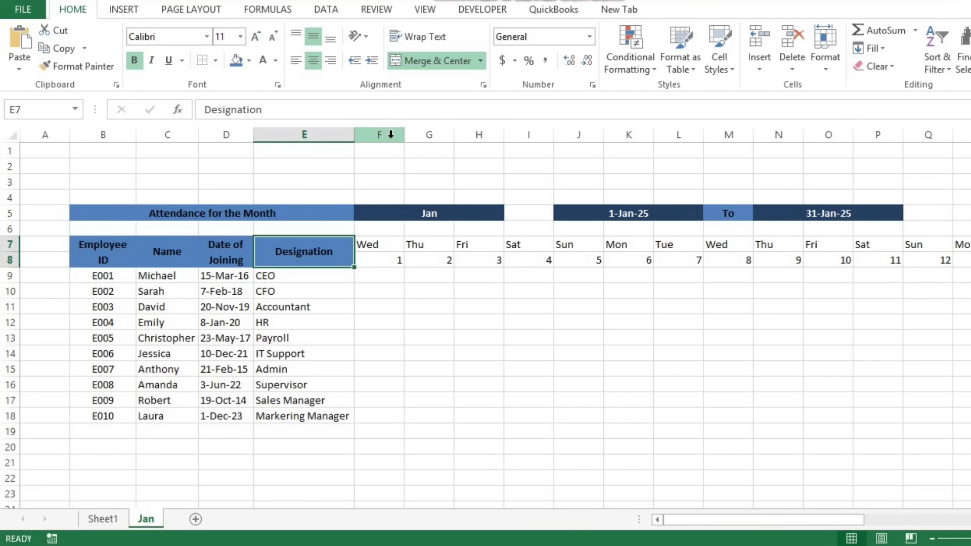
left_click_drag(391, 134, 968, 135)
key("shift+Right")
key("shift+Right")
key("shift+Right")
key("shift+Right")
key("shift+Right")
key("shift+Right")
key("shift+Right")
key("shift+Right")
key("shift+Right")
key("shift+Right")
key("shift+Right")
key("shift+Right")
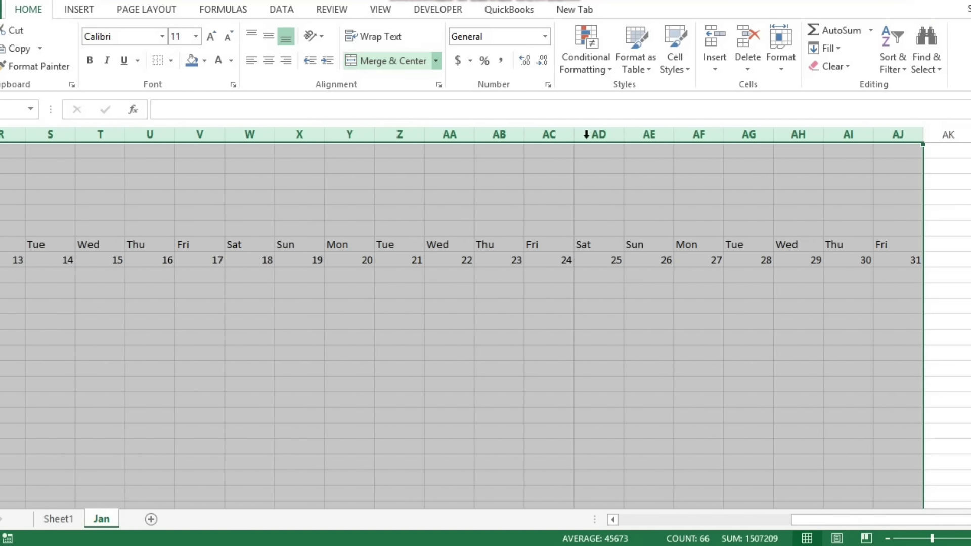
double_click(923, 142)
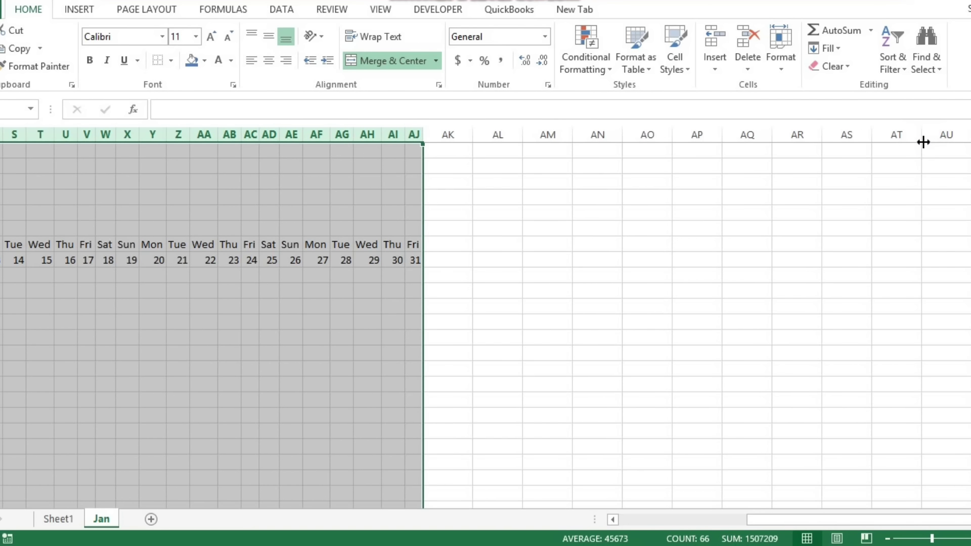
Rotate the text up in the weekday headers F7:AJ7
key("Left")
key("Right")
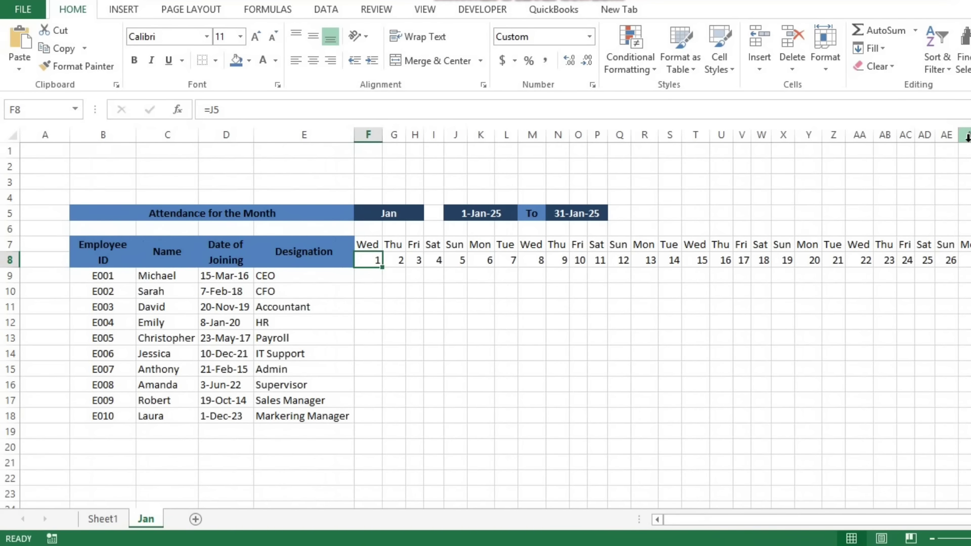
key("Up")
key("shift+Right")
key("shift+Right")
key("shift+Right")
key("shift+Right")
key("shift+Right")
key("shift+Right")
key("shift+Right")
key("shift+Right")
key("shift+Right")
key("shift+Right")
key("shift+Right")
key("shift+Right")
key("shift+Right")
key("shift+Right")
key("shift+Right")
key("shift+Right")
key("shift+Right")
key("shift+Right")
key("shift+Right")
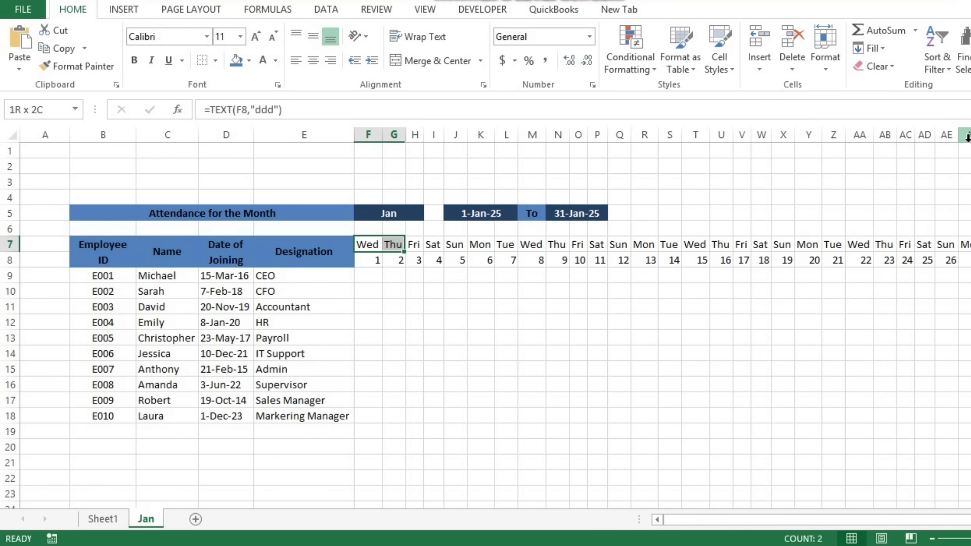
key("shift+Right")
key("shift+Right")
key("shift+Right")
key("shift+Right")
key("shift+Right")
key("shift+Right")
key("shift+Right")
key("shift+Right")
key("shift+Right")
key("shift+Right")
key("shift+Right")
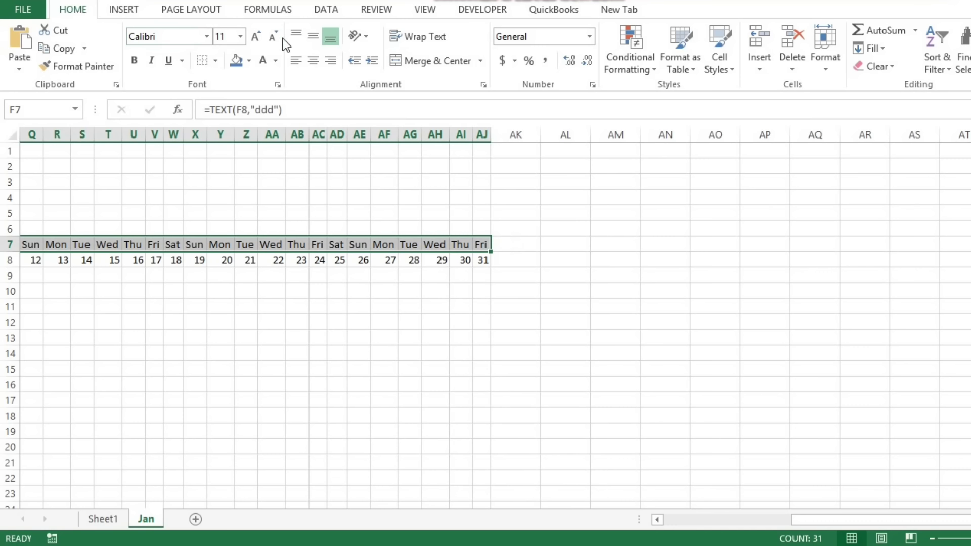
left_click(367, 37)
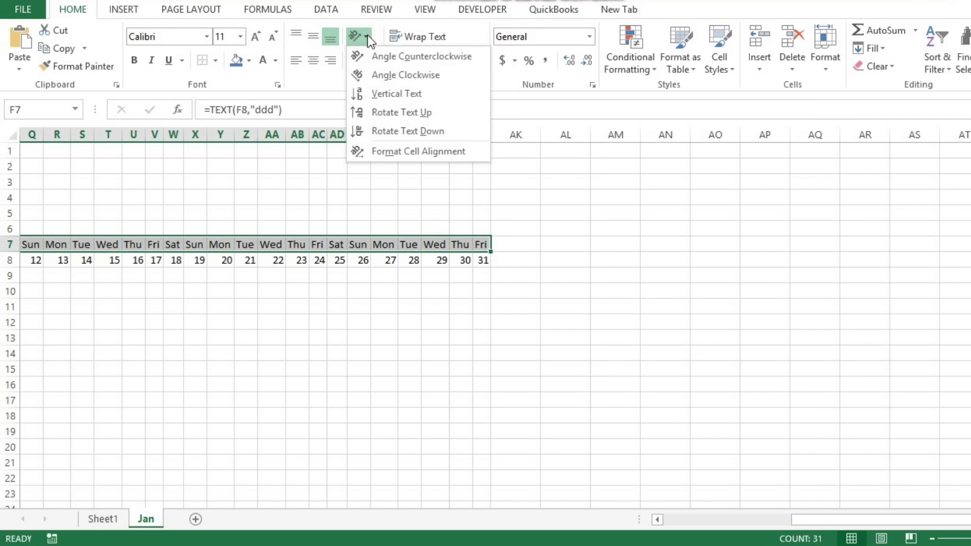
left_click(392, 112)
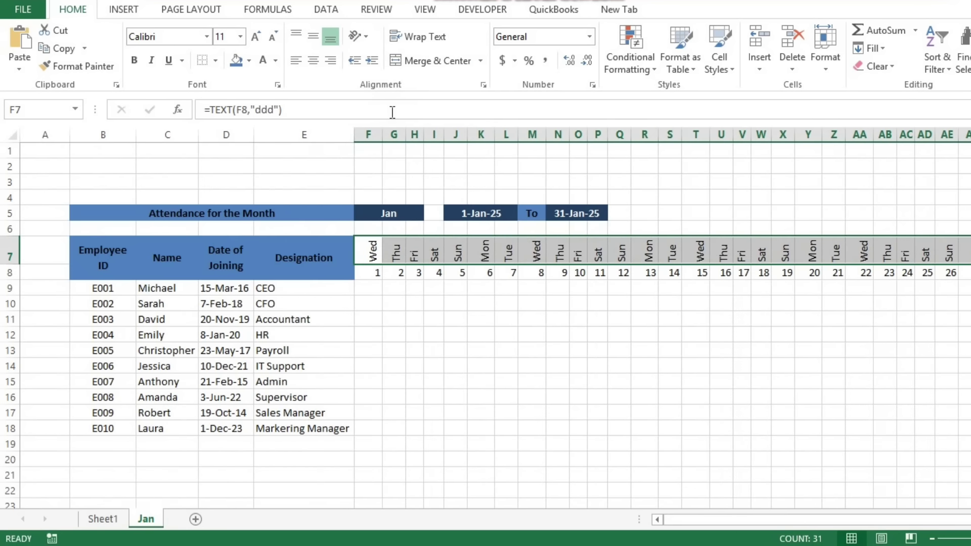
Autofit columns F through AJ to the rotated weekday headers
left_click(368, 166)
left_click(376, 132)
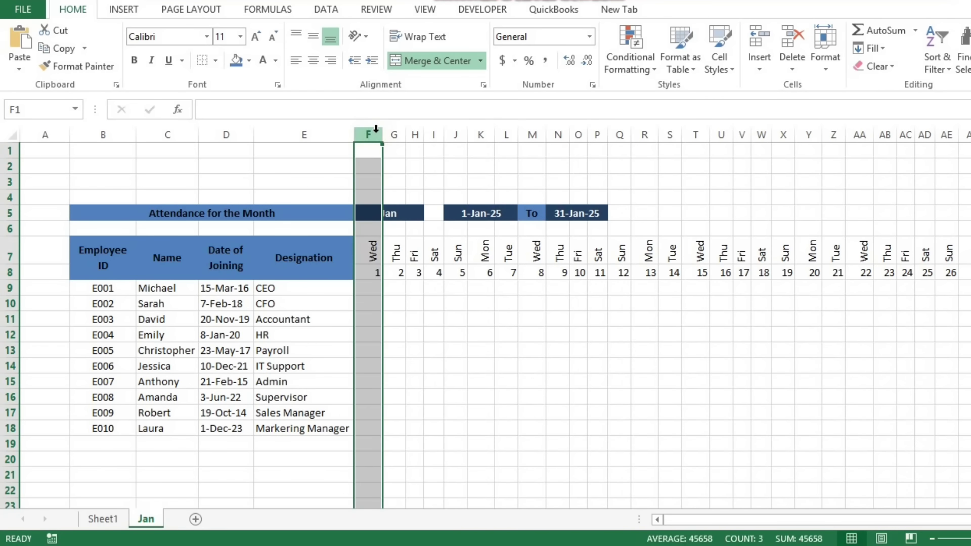
left_click_drag(376, 129, 905, 142)
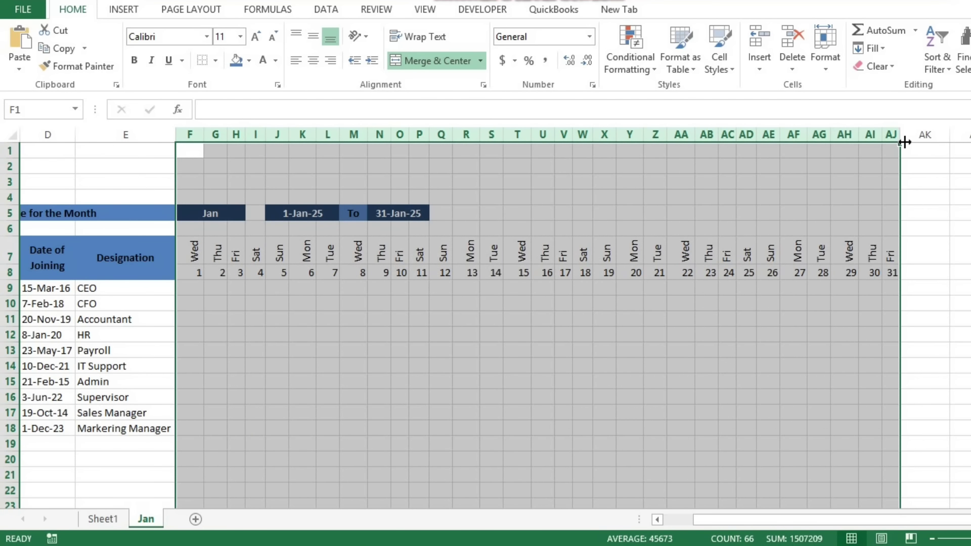
double_click(905, 142)
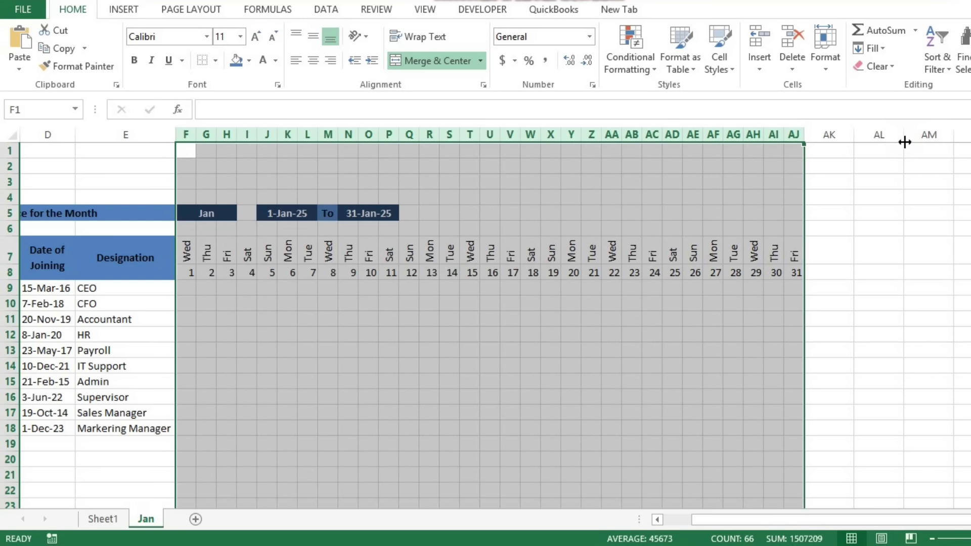
Apply all borders to the whole attendance table B7:AJ18, from the headers to the last employee row
key("Left")
key("Down")
key("Right")
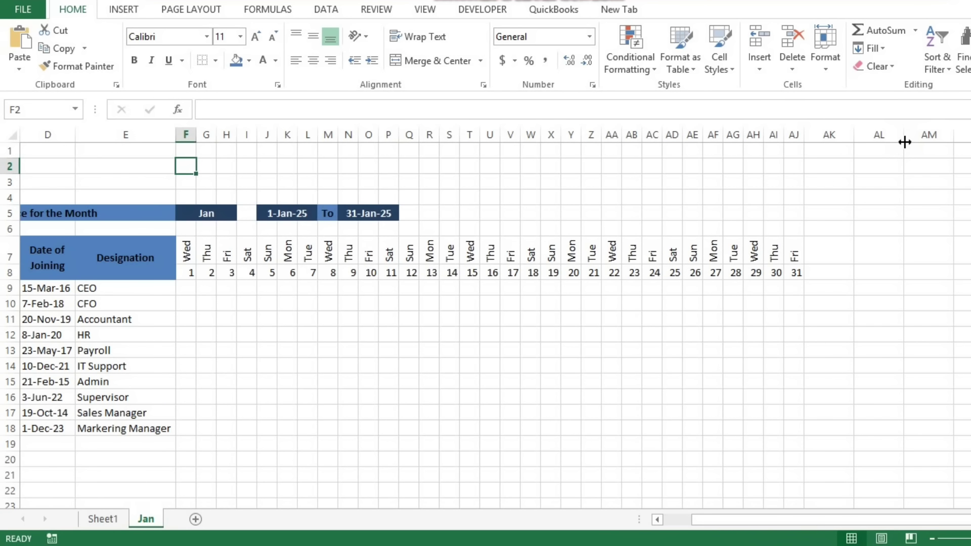
key("Down")
key("Down")
key("Down")
key("Down")
key("Down")
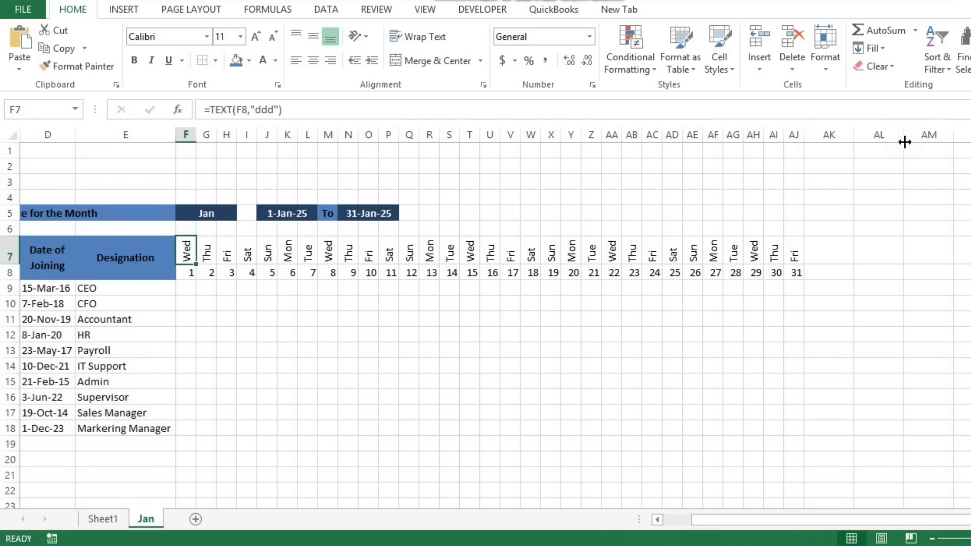
key("Left")
key("Left")
key("Left")
key("Left")
key("Left")
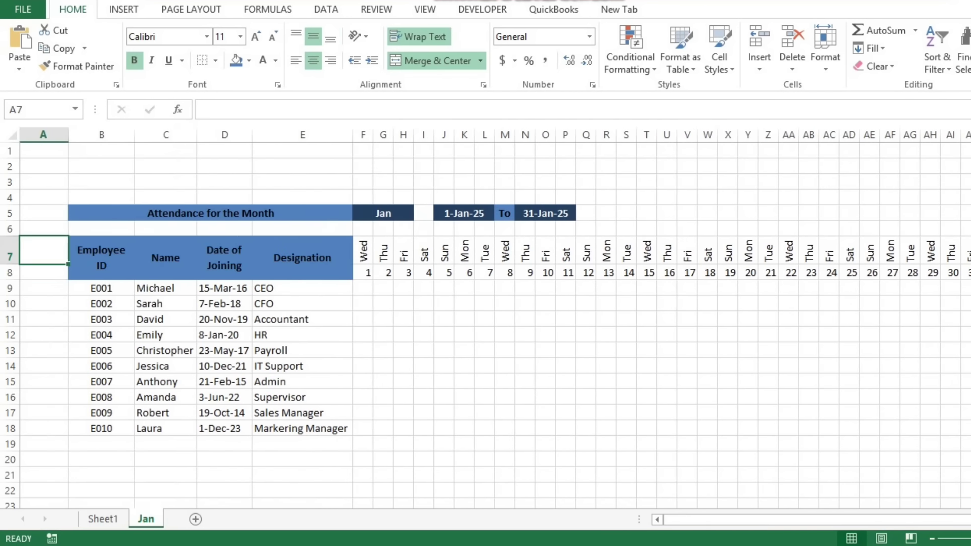
key("Right")
key("shift+Right")
key("shift+Right")
key("shift+Right")
key("shift+Right")
key("shift+Right")
key("shift+Right")
key("shift+Right")
key("shift+Right")
key("shift+Right")
key("shift+Right")
key("shift+Right")
key("shift+Right")
key("shift+Right")
key("shift+Right")
key("shift+Right")
key("shift+Right")
key("shift+Right")
key("shift+Right")
key("shift+Right")
key("shift+Right")
key("shift+Right")
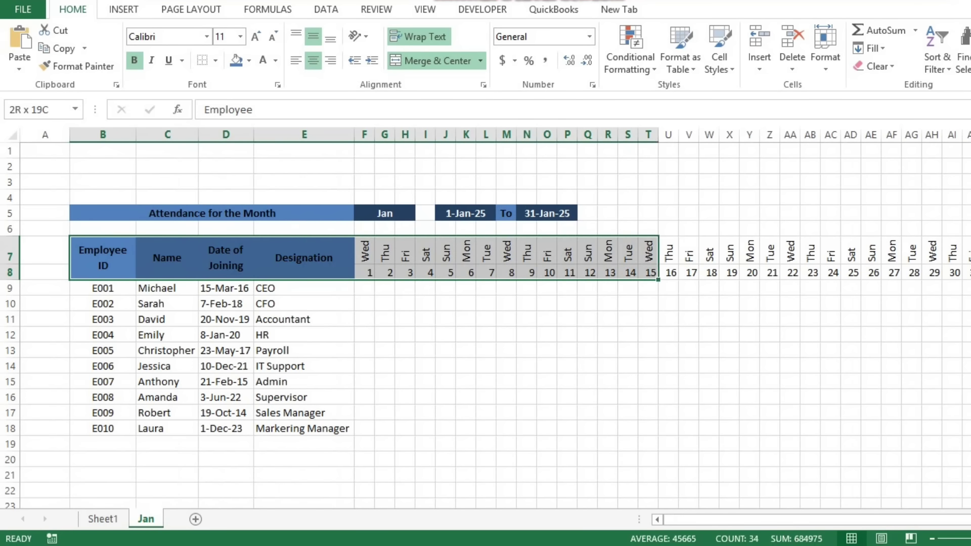
key("ctrl+shift+Right")
key("ctrl+shift+Down")
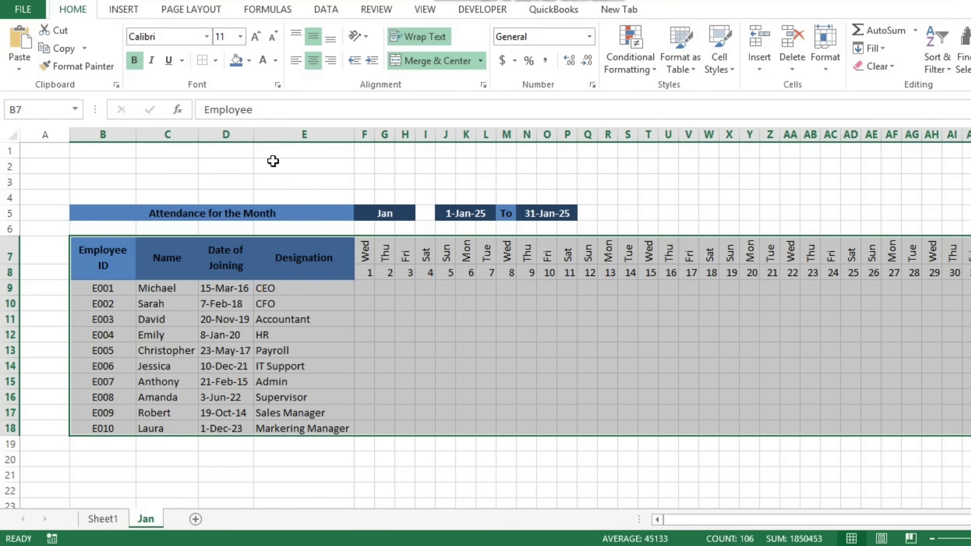
left_click(216, 62)
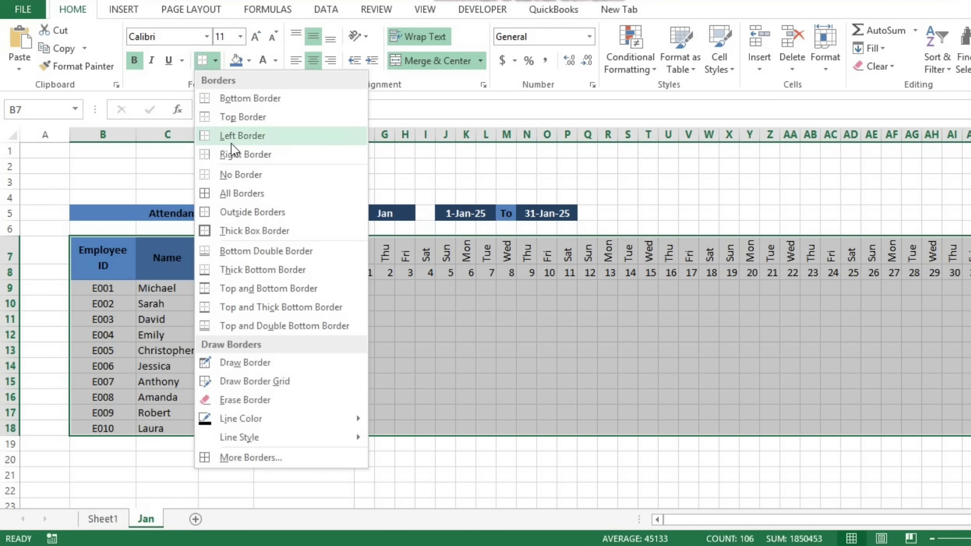
left_click(242, 194)
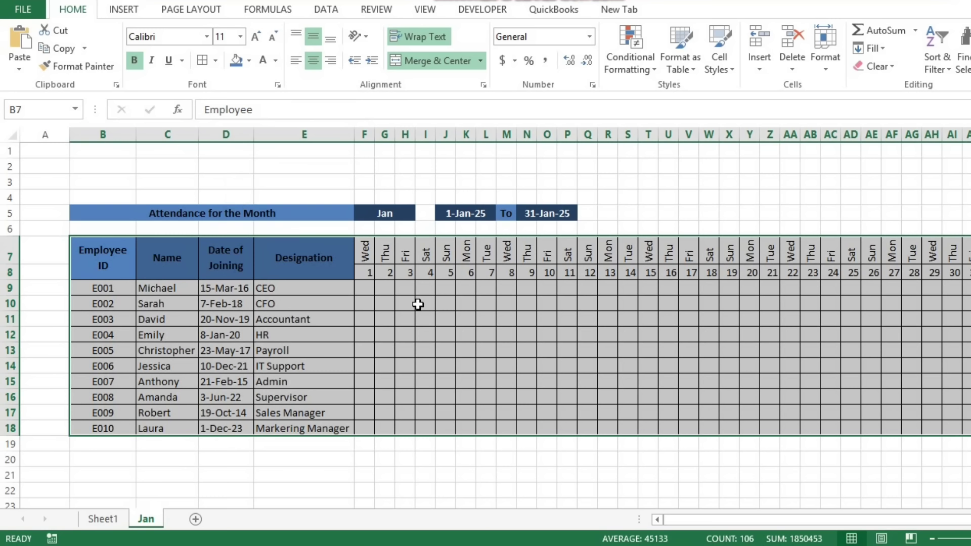
left_click(467, 471)
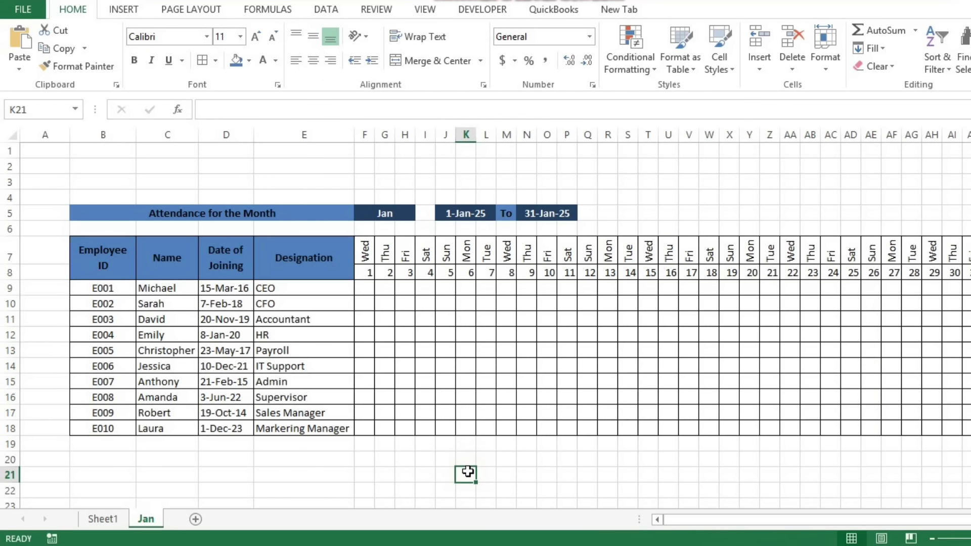
Fill the weekday headers F7:AJ7 with the same blue theme color as the employee headers and make them bold
left_click(364, 253)
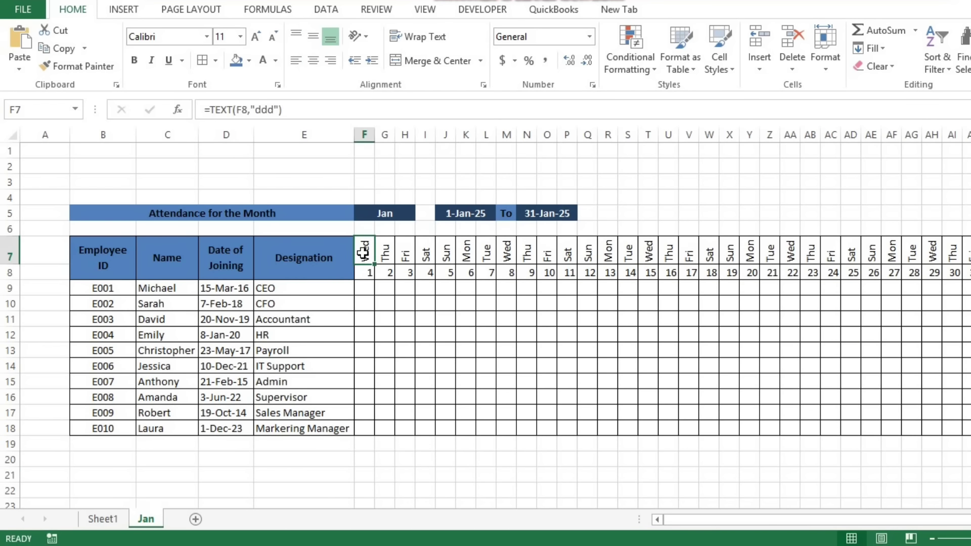
key("shift+Right")
key("shift+Right")
key("shift+Right")
key("shift+Right")
key("shift+Right")
key("shift+Right")
key("shift+Right")
key("shift+Right")
key("shift+Right")
key("shift+Right")
key("shift+Right")
key("shift+Right")
key("shift+Right")
key("shift+Right")
key("shift+Right")
key("shift+Right")
key("shift+Right")
key("shift+Right")
key("shift+Right")
key("shift+Right")
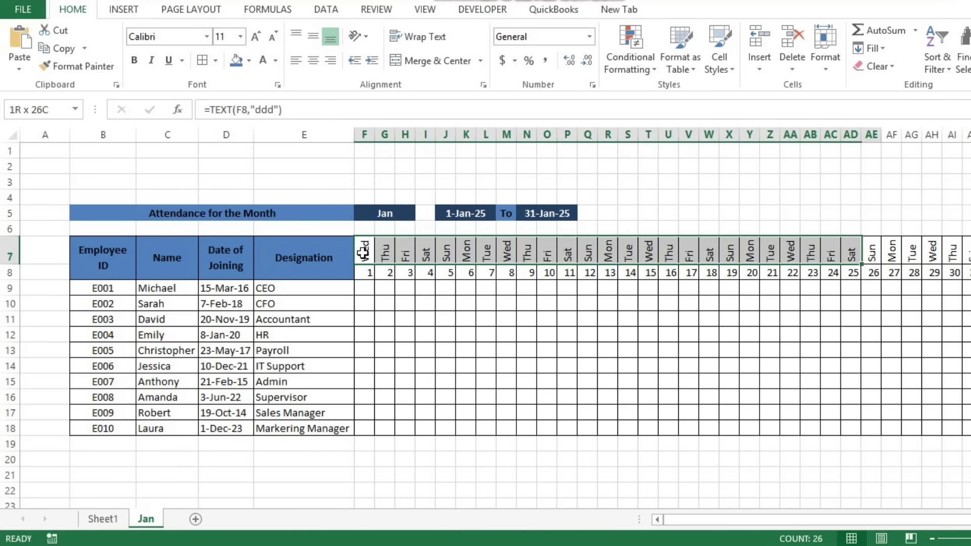
key("shift+Right")
key("shift+Right")
key("shift+Right")
key("shift+Right")
key("shift+Right")
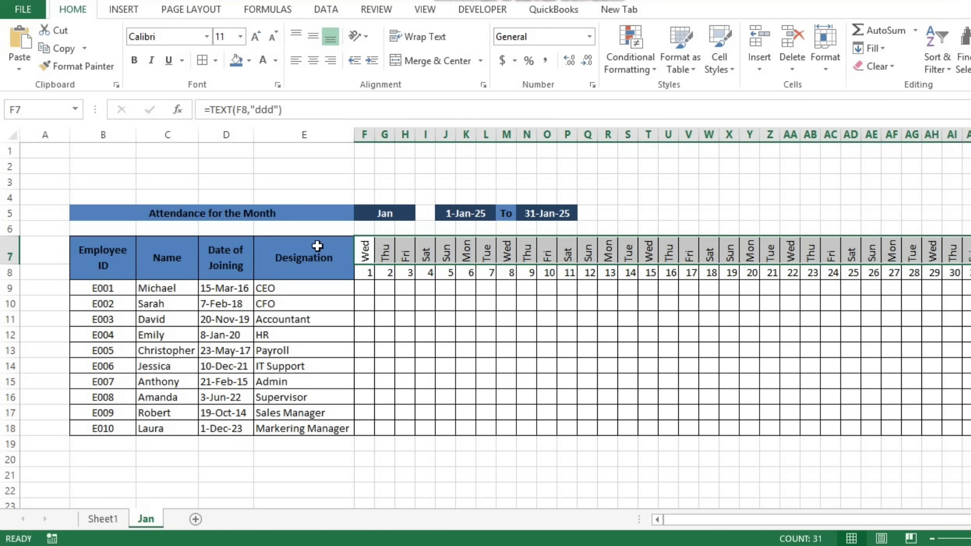
left_click(248, 62)
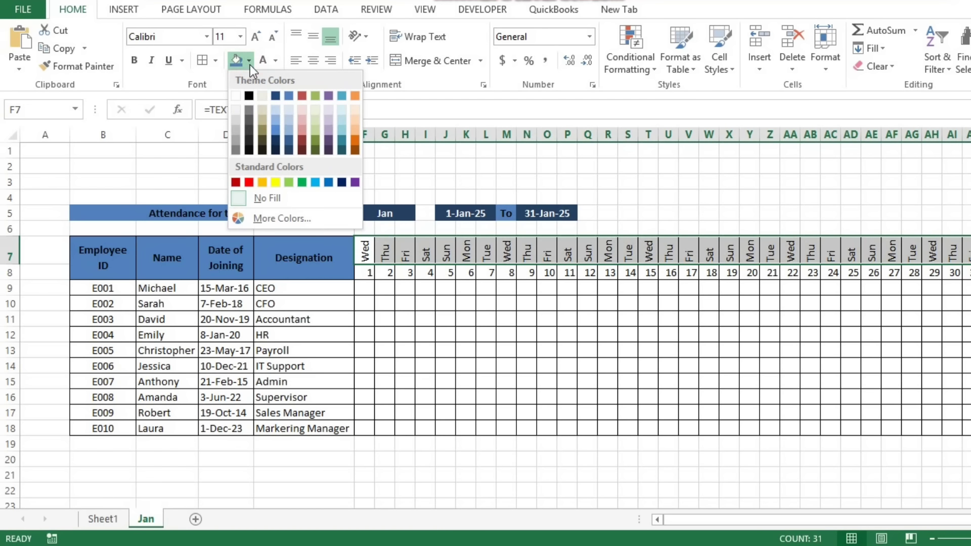
left_click(289, 96)
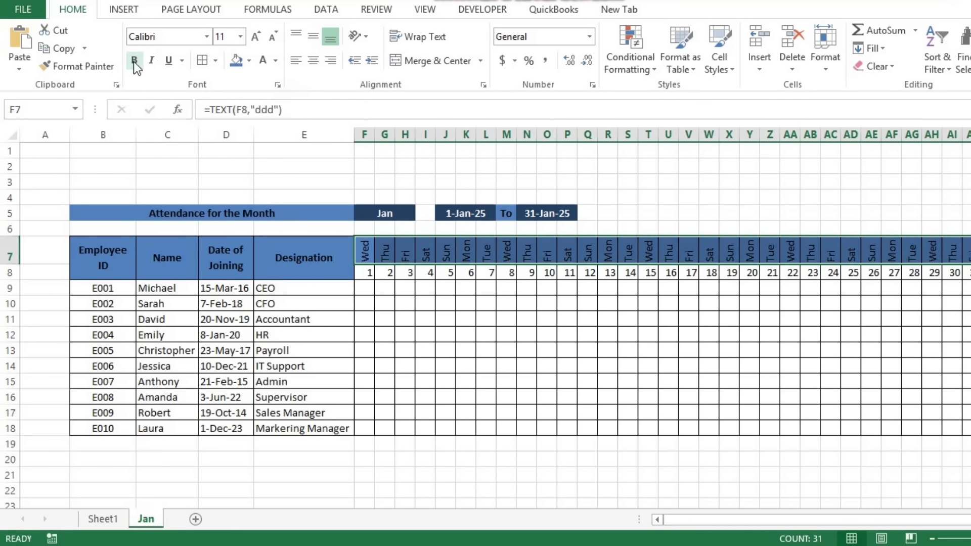
left_click(134, 62)
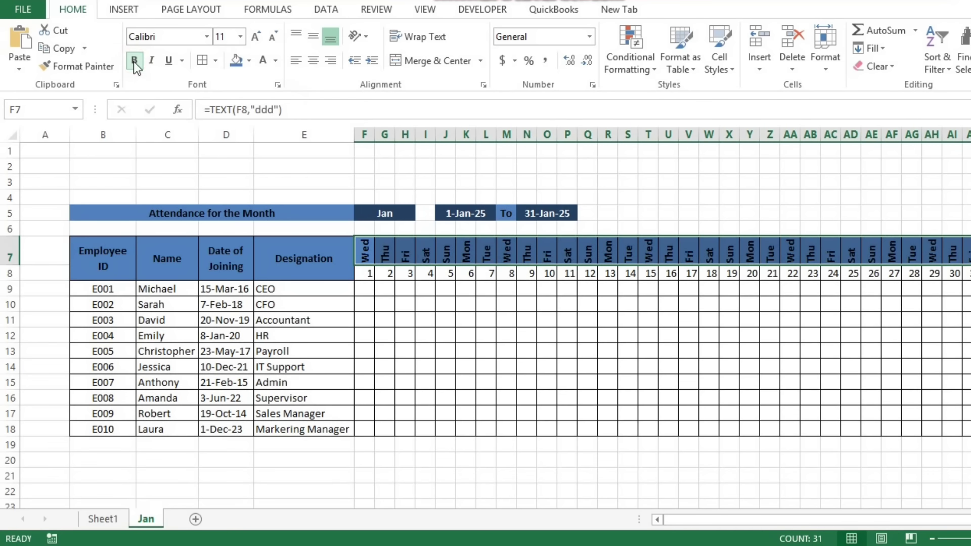
Fill the day-number headers F8:AJ8 with the darkest blue theme color and make their text white and bold
key("Down")
key("shift+Right")
key("shift+Right")
key("shift+Right")
key("shift+Right")
key("shift+Right")
key("shift+Right")
key("shift+Right")
key("shift+Right")
key("shift+Right")
key("shift+Right")
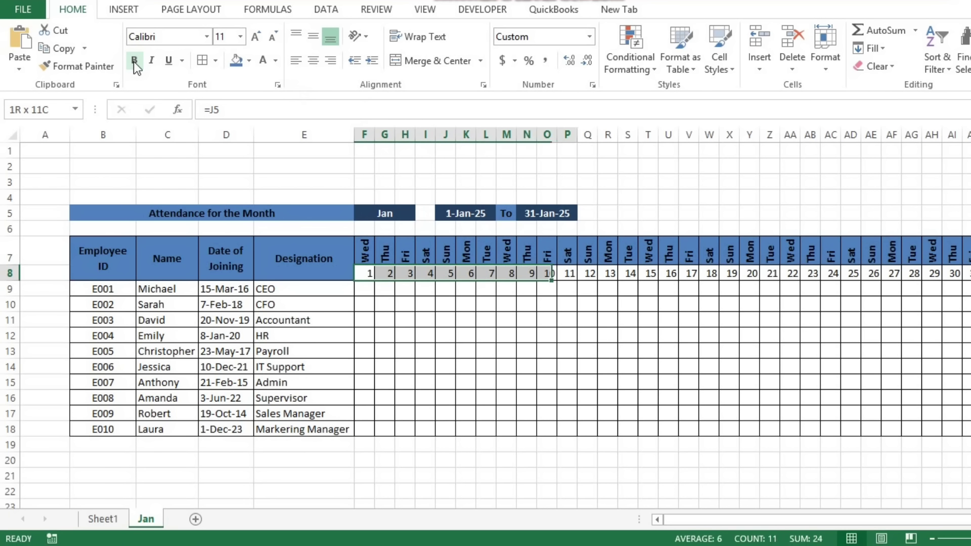
key("shift+Right")
key("shift+Right")
key("shift+Right")
key("shift+Right")
key("shift+Right")
key("shift+Right")
key("shift+Right")
key("shift+Right")
key("shift+Right")
key("shift+Right")
key("shift+Right")
key("shift+Right")
key("shift+Right")
key("shift+Right")
key("shift+Right")
key("shift+Right")
key("shift+Right")
key("shift+Right")
key("shift+Right")
key("shift+Right")
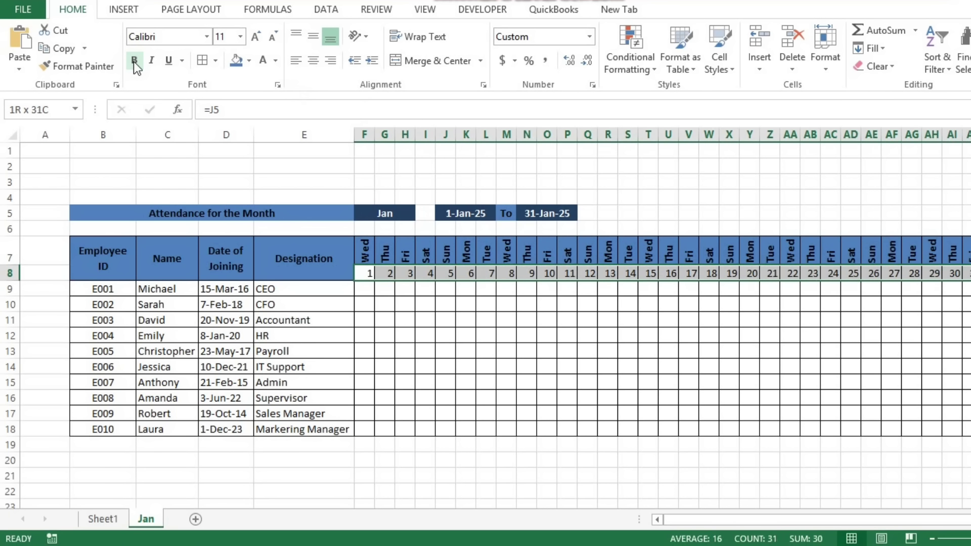
left_click(248, 61)
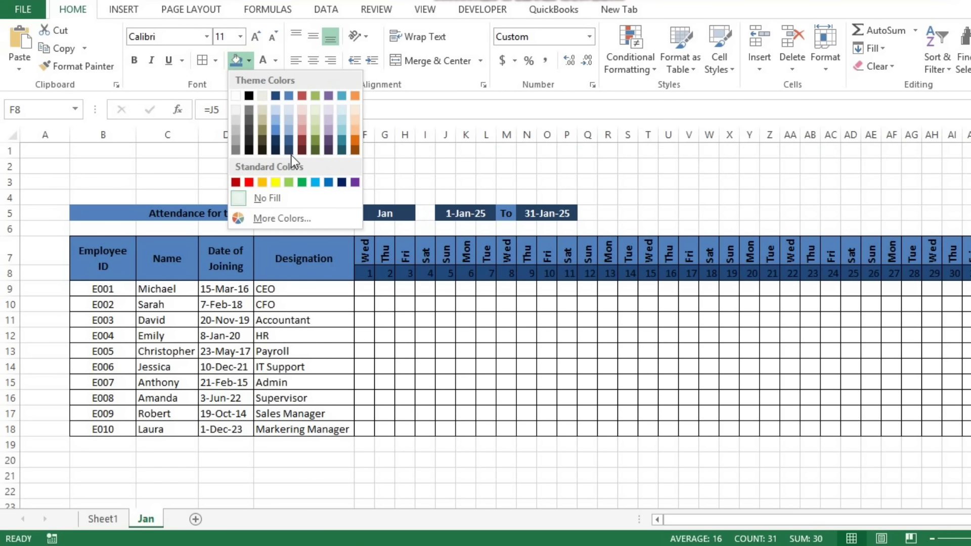
left_click(275, 148)
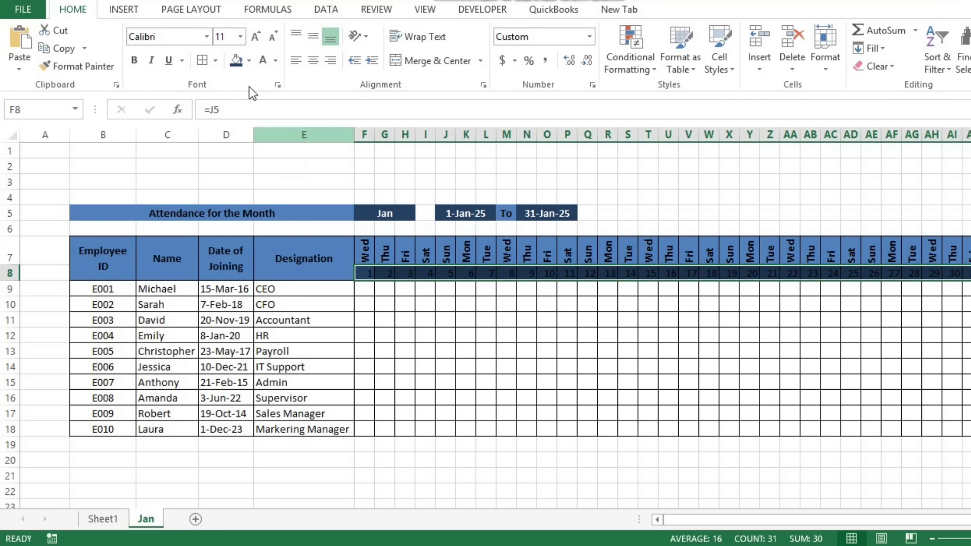
left_click(263, 61)
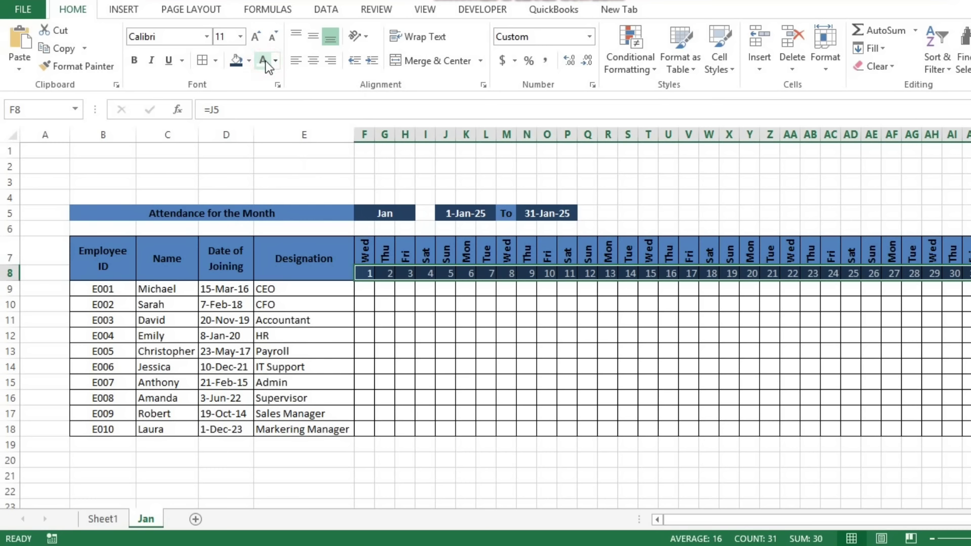
key("ctrl+b")
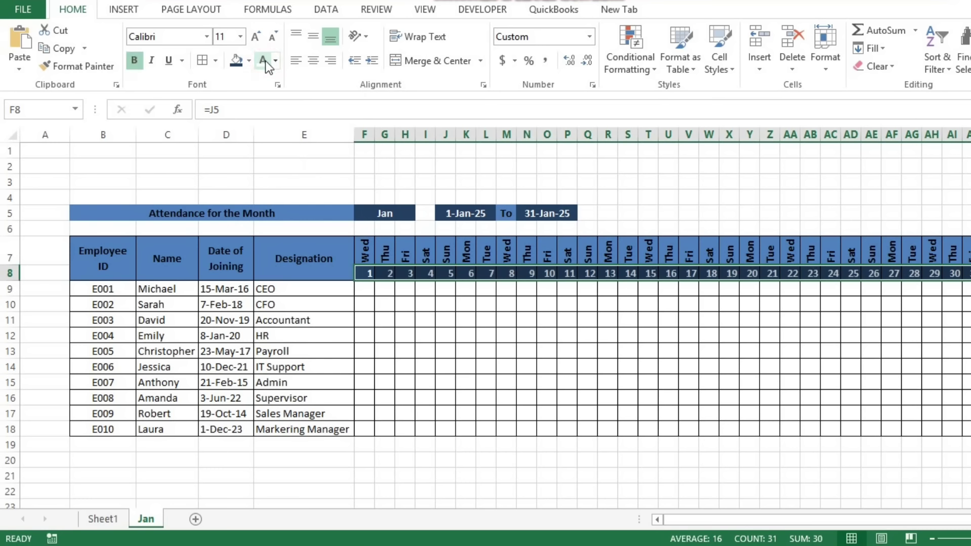
Create a formula-based conditional formatting rule for the attendance cells F9:AJ18 with the formula =F$7="sun"
key("Down")
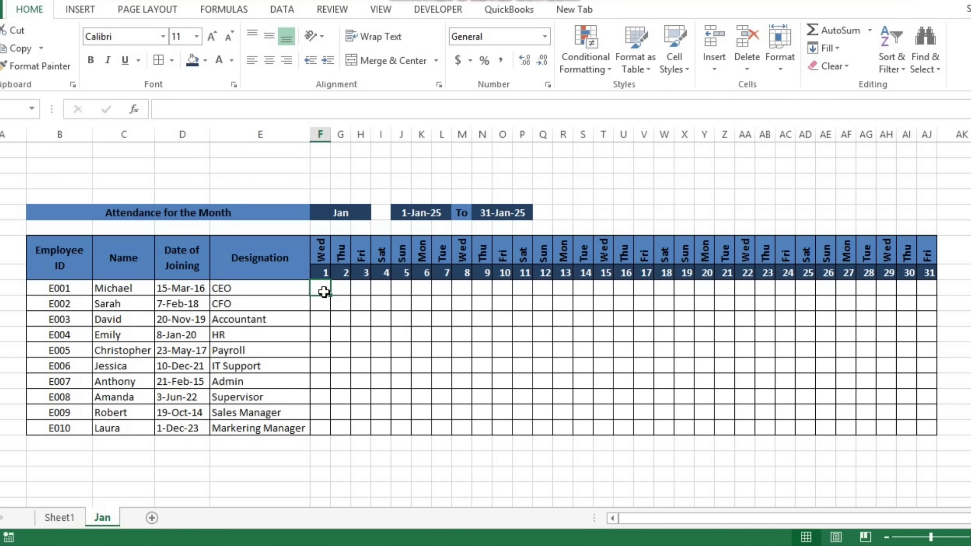
key("shift+Right")
key("shift+Right")
key("shift+Right")
key("shift+Right")
key("shift+Right")
key("shift+Right")
key("shift+Right")
key("shift+Right")
key("shift+Right")
key("shift+Right")
key("shift+Right")
key("shift+Right")
key("shift+Right")
key("shift+Right")
key("shift+Right")
key("shift+Right")
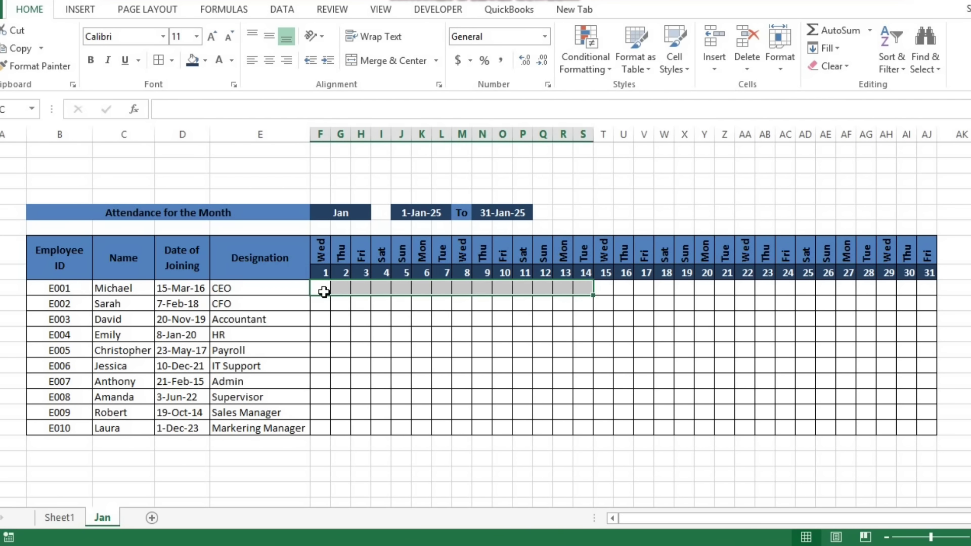
key("shift+Right")
key("shift+Right")
key("shift+Right")
key("shift+Right")
key("shift+Right")
key("shift+Right")
key("shift+Right")
key("shift+Right")
key("shift+Right")
key("ctrl+shift+End")
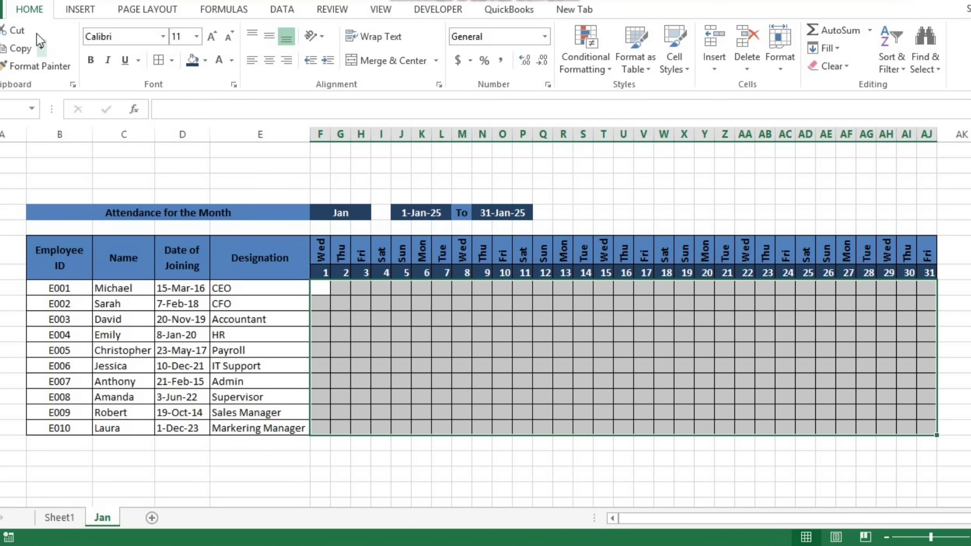
left_click(609, 70)
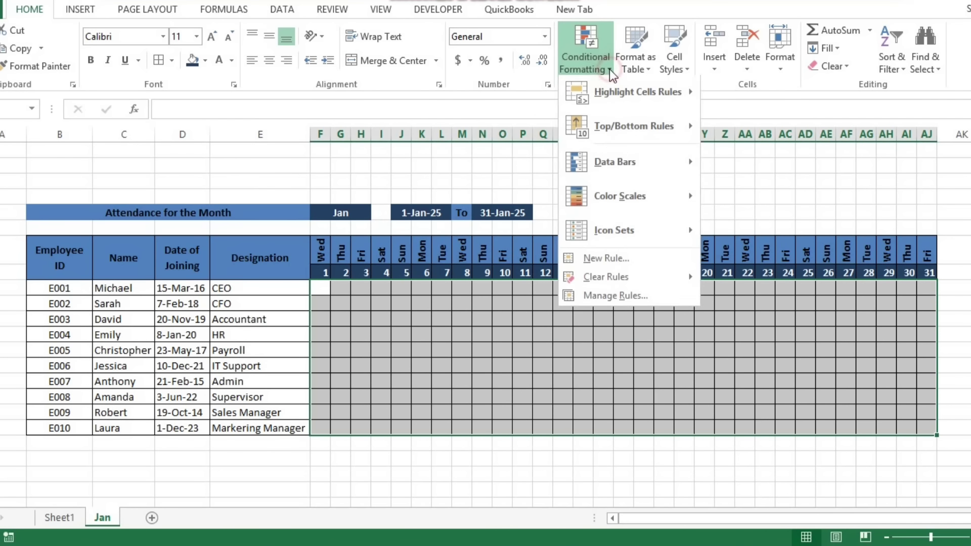
left_click(624, 259)
left_click(314, 161)
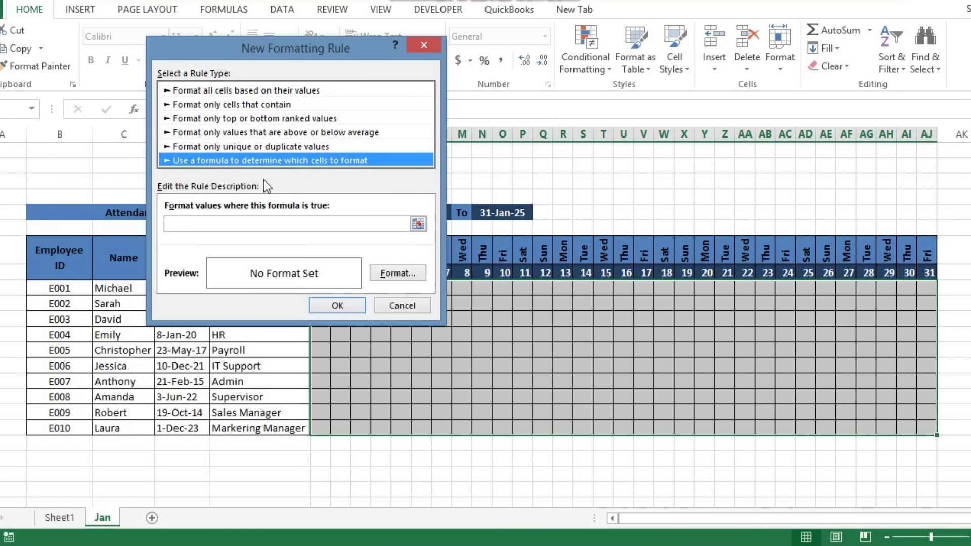
left_click(266, 225)
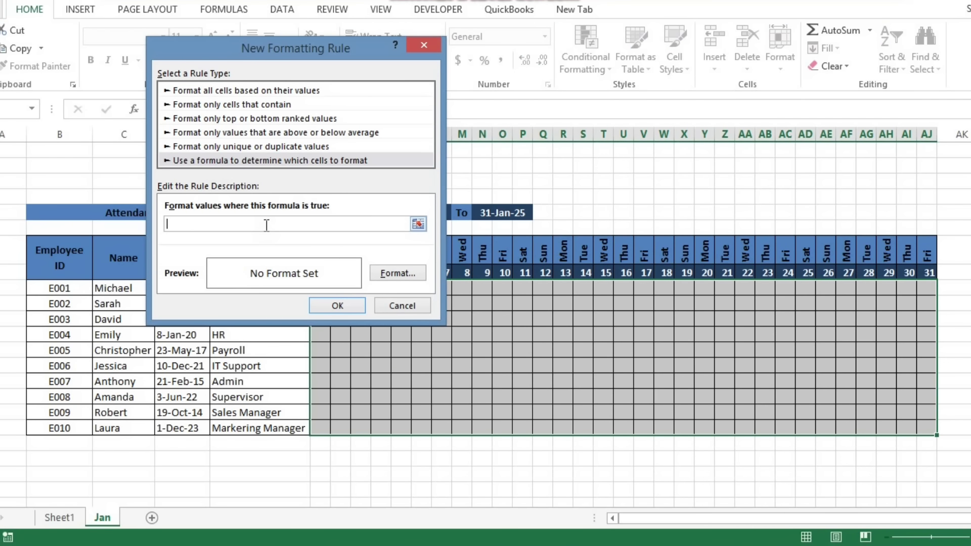
type("=F$7=\"sun\"")
Give the Sunday rule a standard red background fill and apply it to the attendance cells
left_click(394, 275)
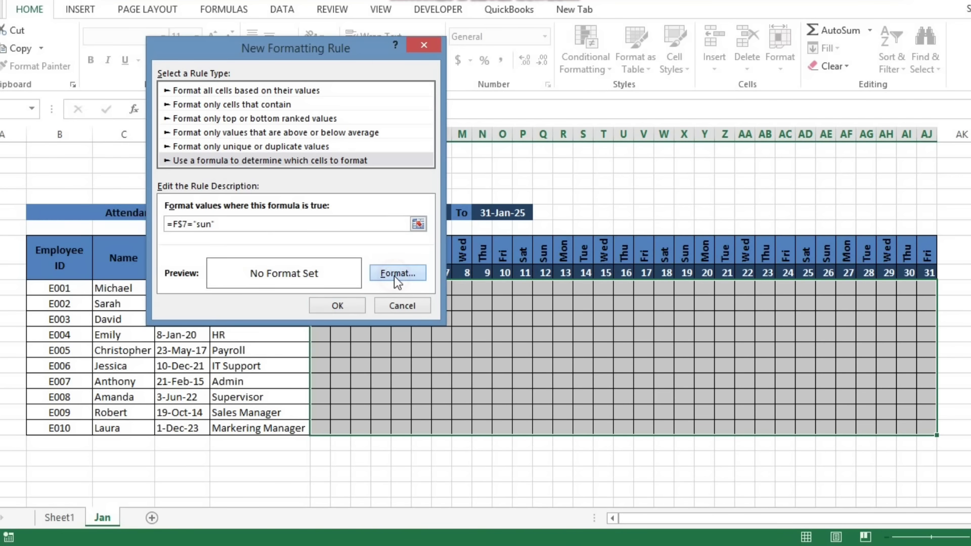
left_click(301, 15)
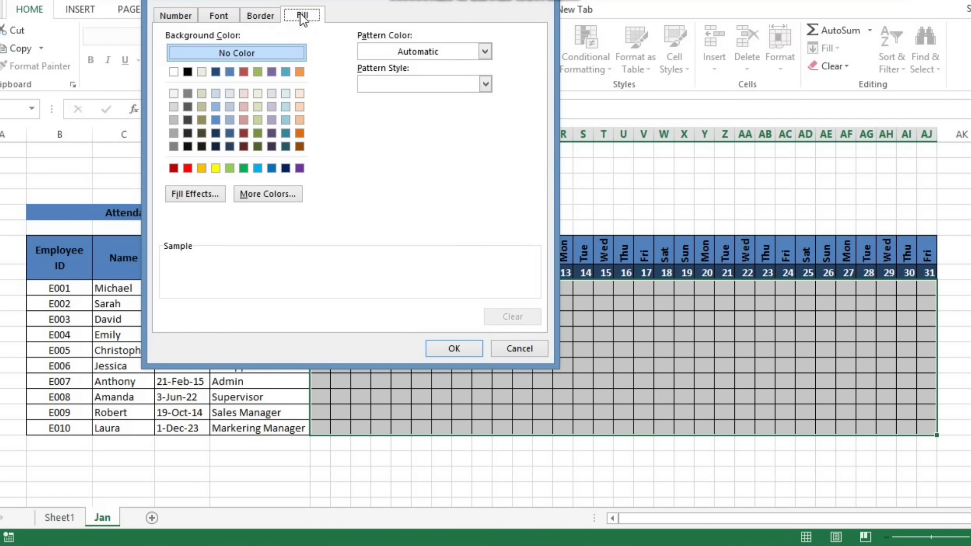
left_click(188, 168)
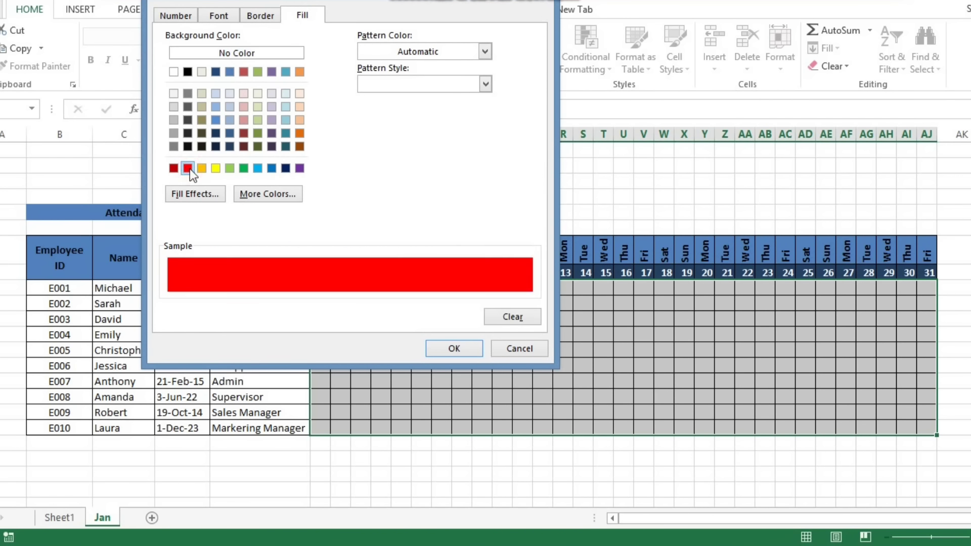
left_click(450, 347)
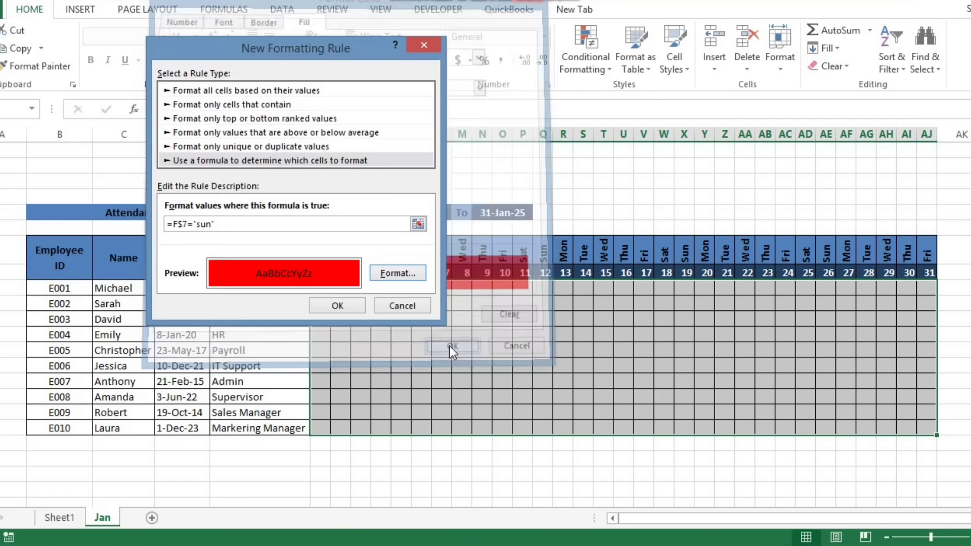
left_click(339, 302)
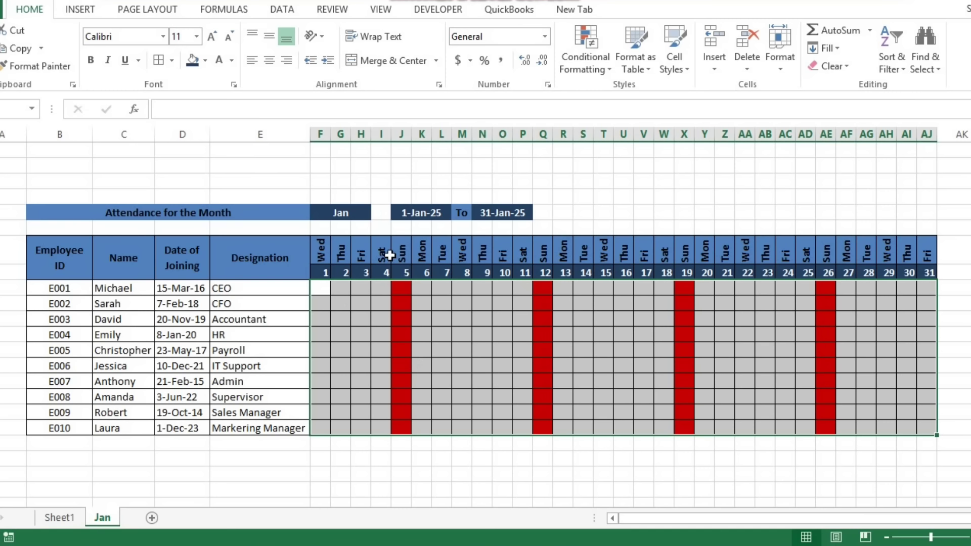
left_click(549, 338)
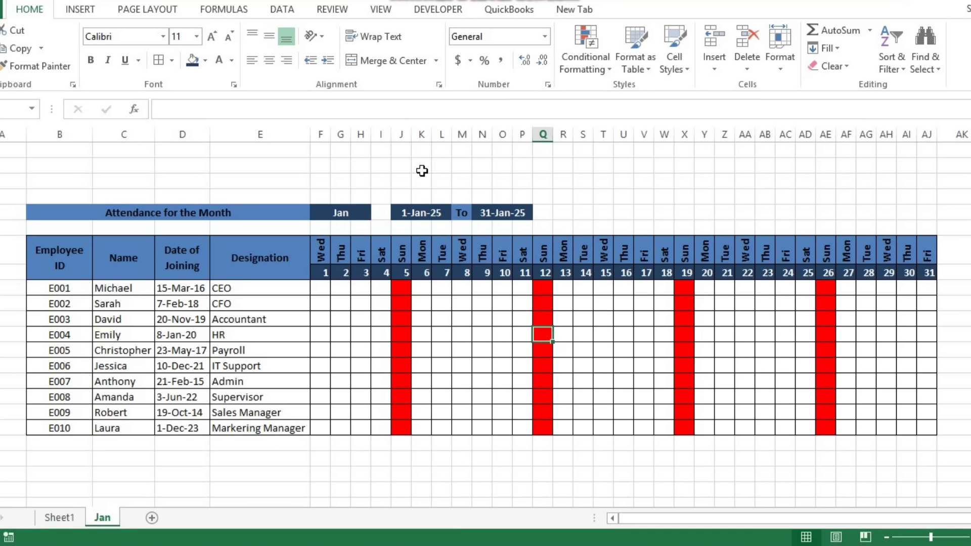
Append &" "&2025 to the end of the sheet-name formula in the month cell F5
left_click(420, 213)
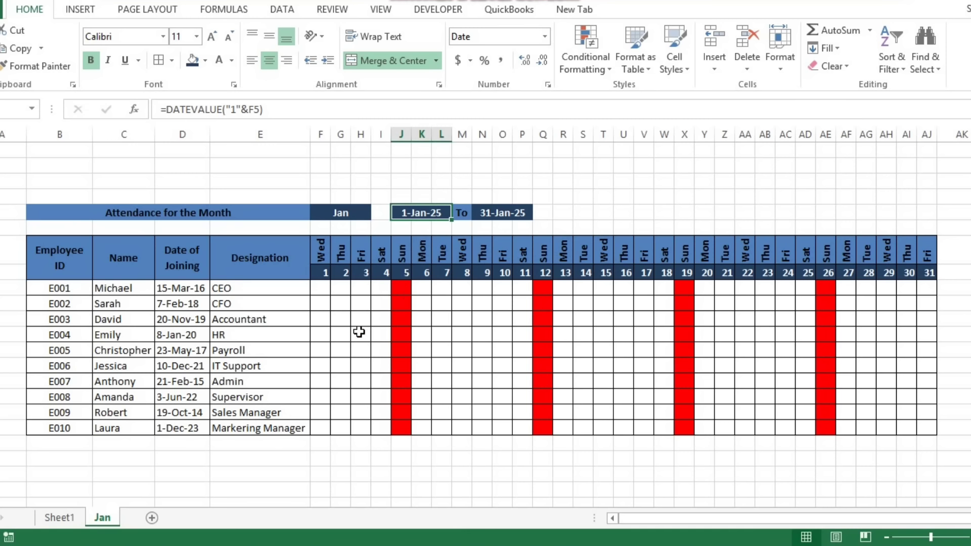
left_click(342, 211)
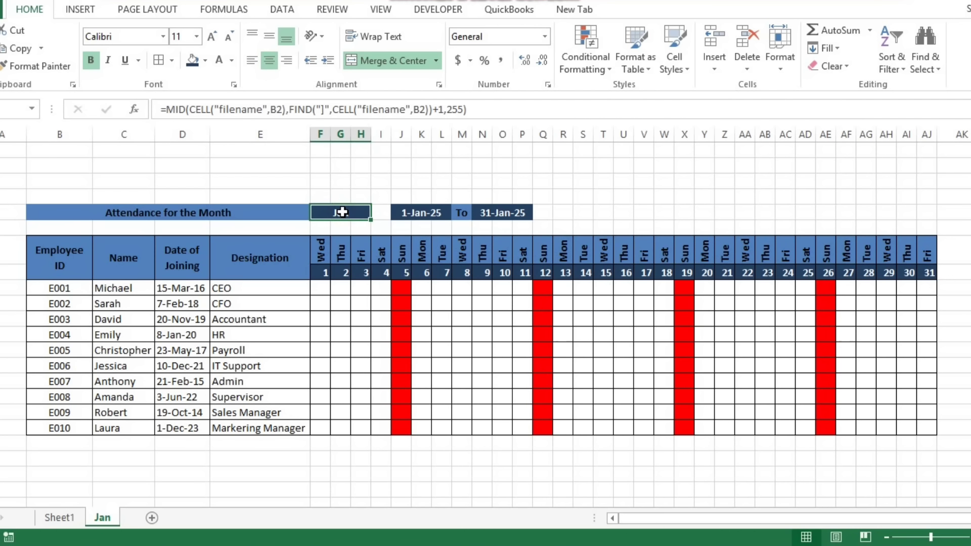
double_click(342, 212)
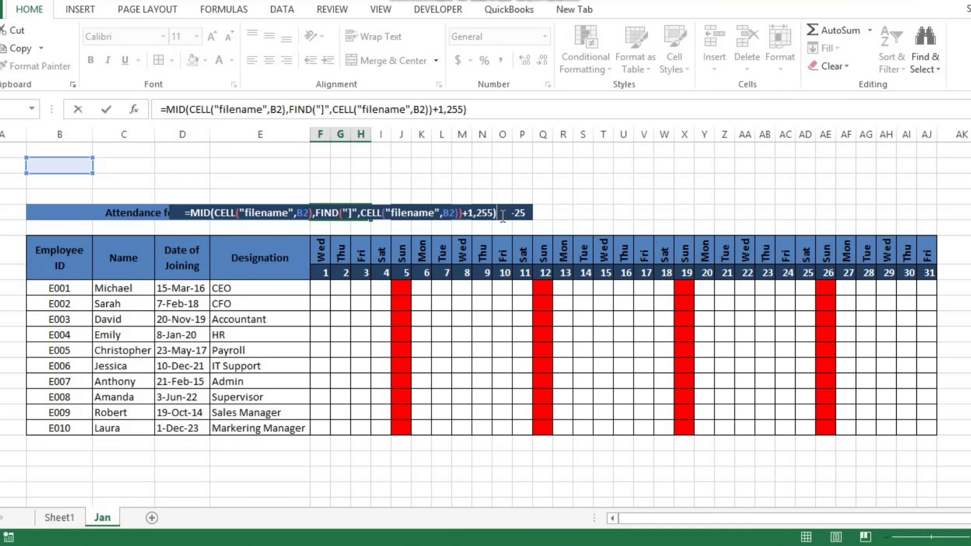
type("&")
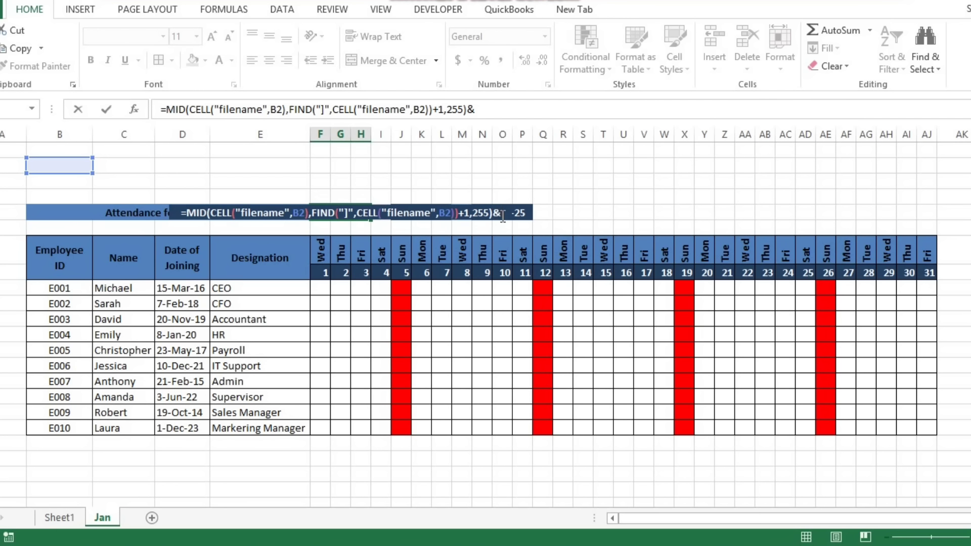
type("\"")
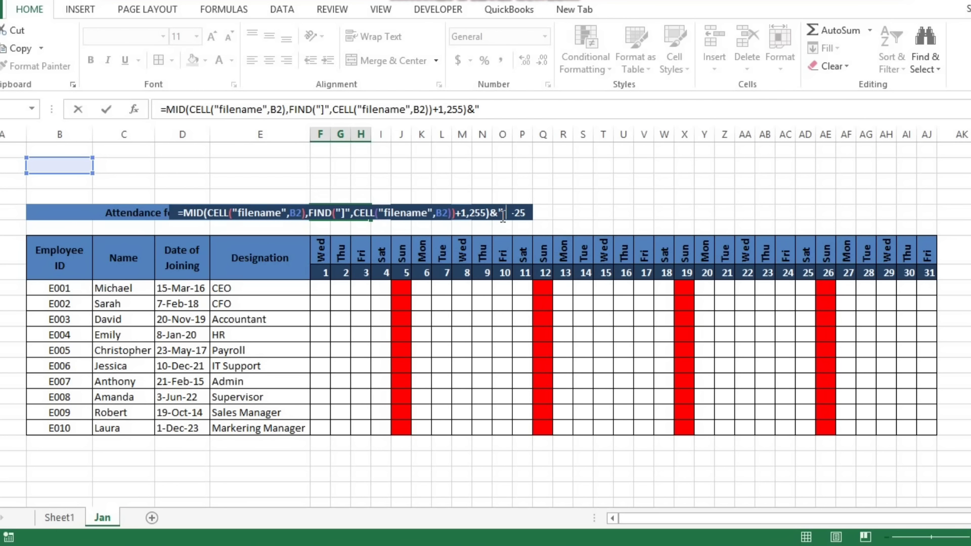
type(" \"")
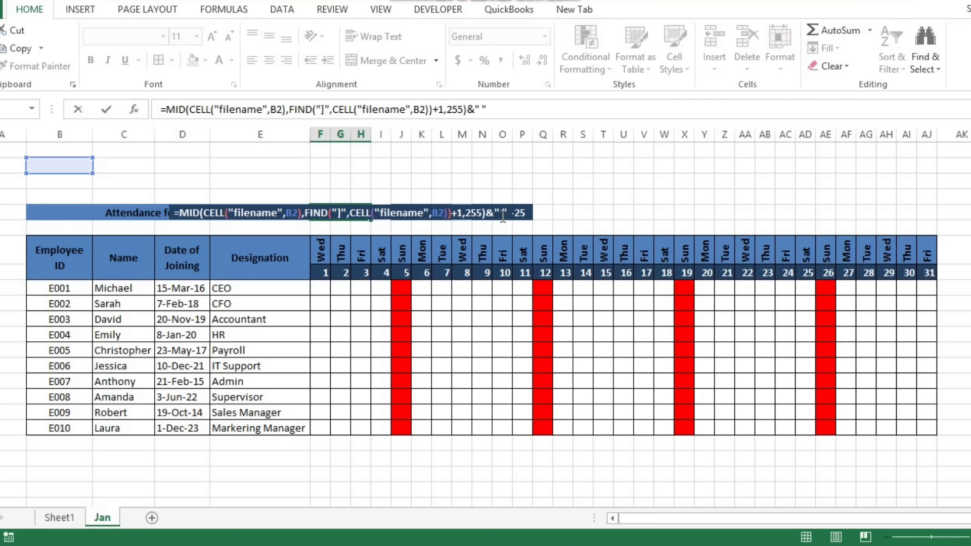
type("&")
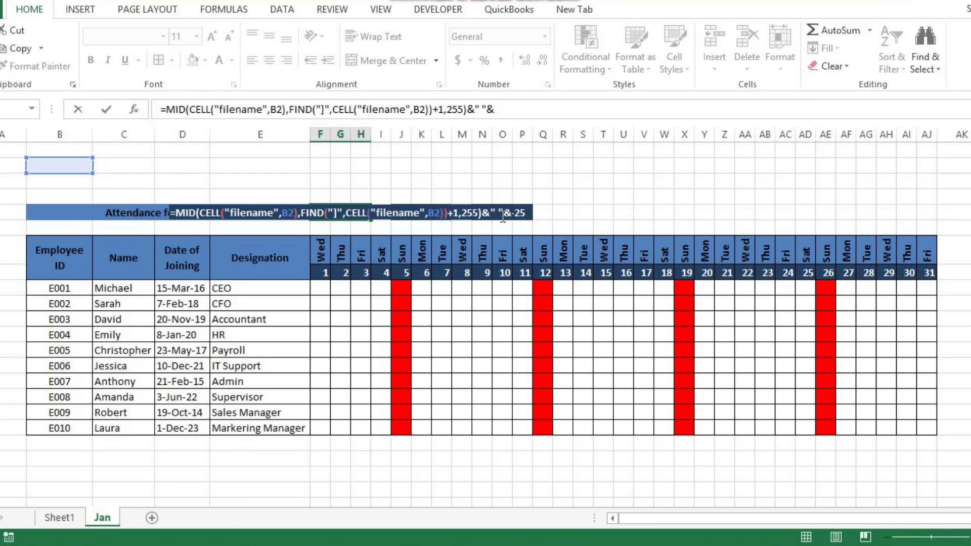
type("2025")
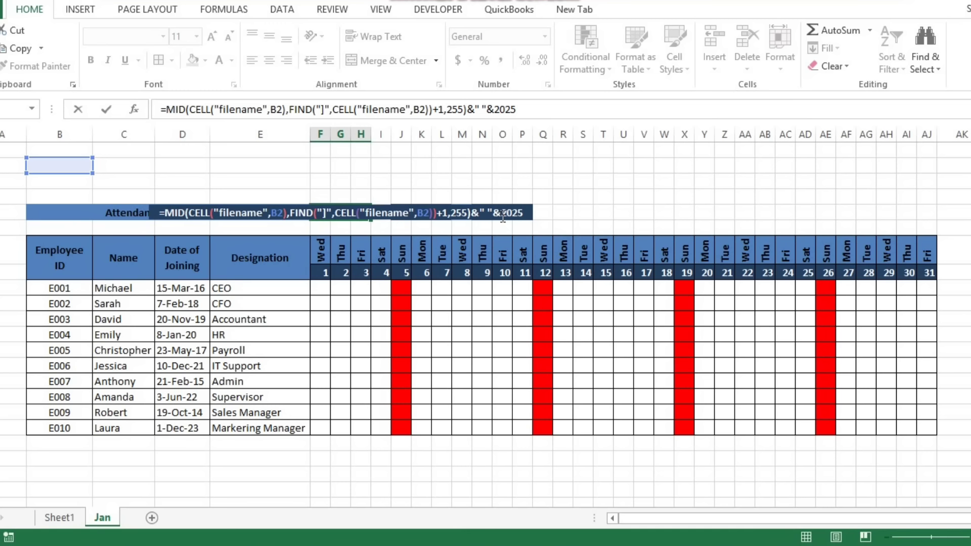
key("Return")
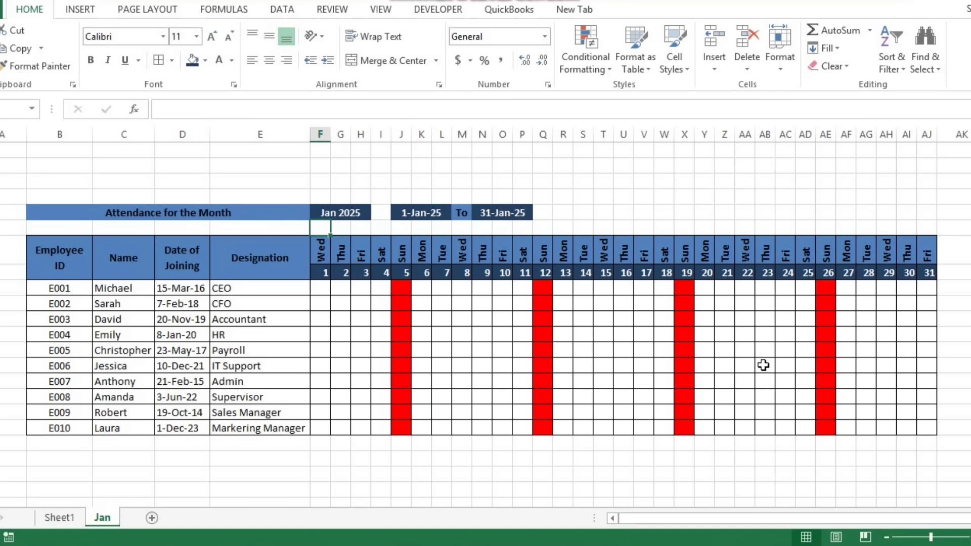
Try the attendance codes p and a in the first day's cells F9 and F10, and undo both entries
left_click(362, 340)
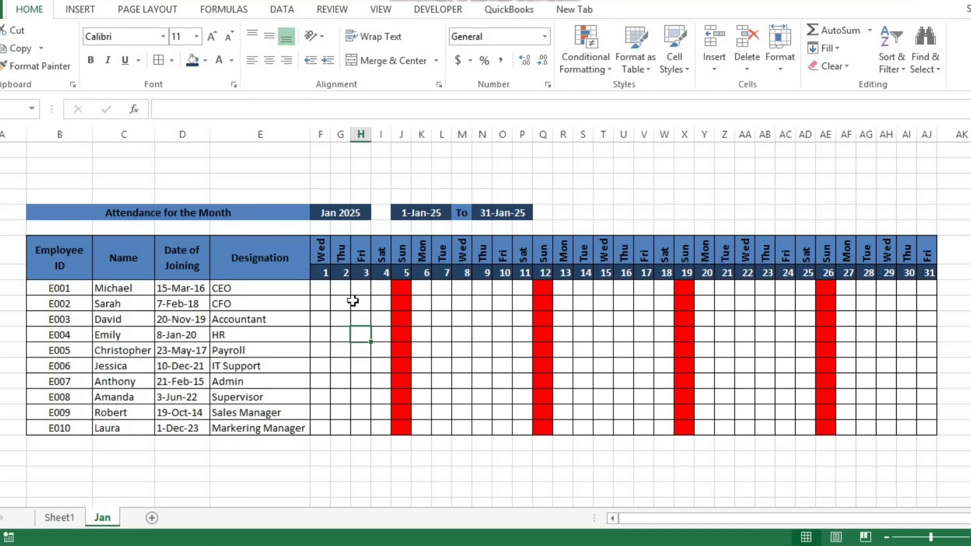
left_click(320, 290)
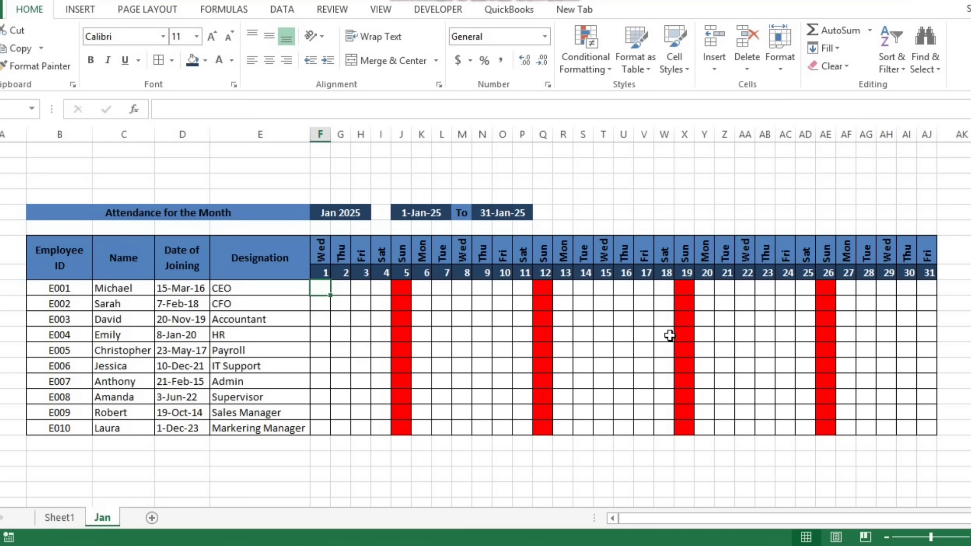
type("p")
key("Return")
type("a")
key("Return")
type("d")
key("Escape")
key("Up")
key("ctrl+z")
key("ctrl+z")
Add data validation to the attendance cells F9:AJ18, allowing a list with the source p,a
key("shift+Right")
key("shift+Right")
key("shift+Right")
key("shift+Right")
key("shift+Right")
key("shift+Right")
key("shift+Right")
key("shift+Right")
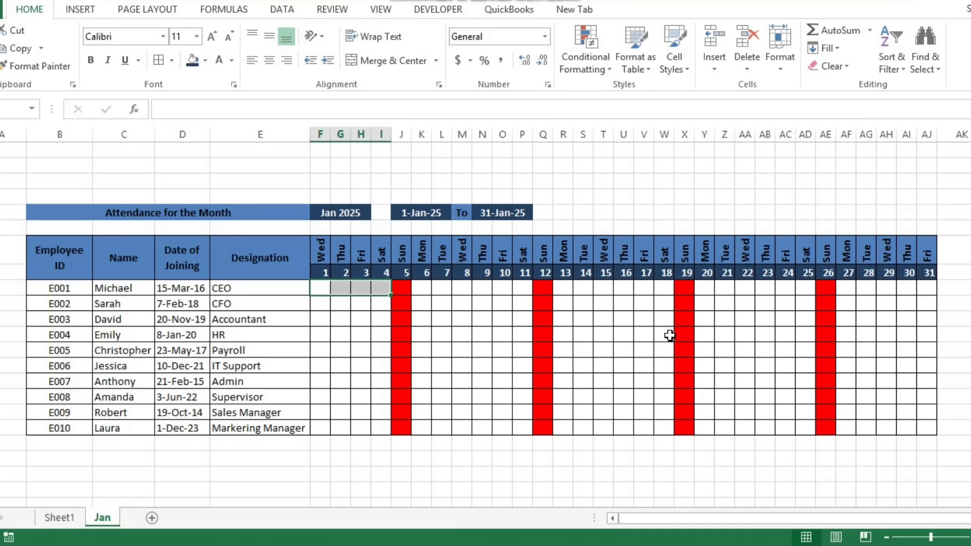
key("shift+Right")
key("shift+Right")
key("shift+Right")
key("shift+Right")
key("shift+Right")
key("shift+Right")
key("shift+Right")
key("shift+Right")
key("shift+Right")
key("shift+Right")
key("shift+Right")
key("shift+Right")
key("shift+Right")
key("shift+Right")
key("shift+Right")
key("shift+Right")
key("shift+Right")
key("shift+Right")
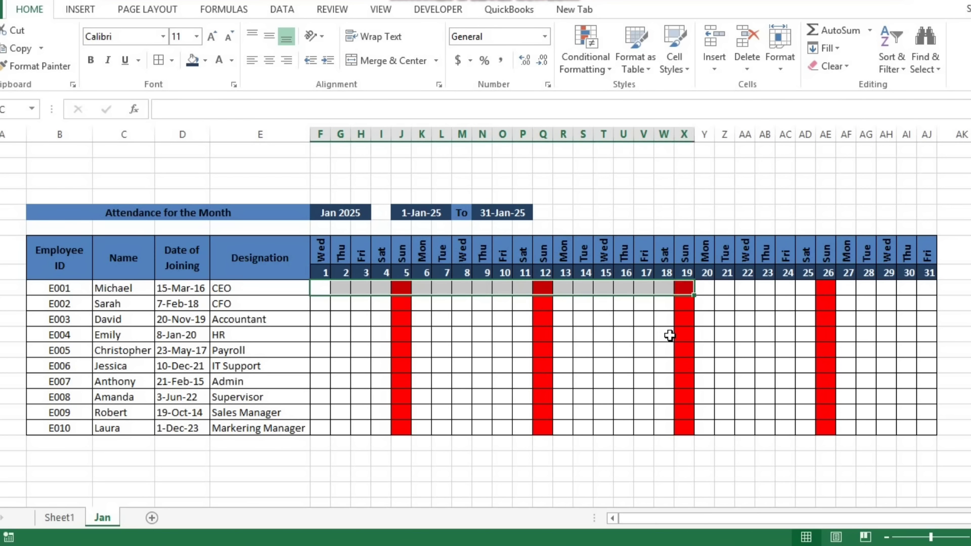
key("shift+Right")
key("shift+Right")
key("shift+Right")
key("shift+Right")
key("shift+Down")
key("shift+Down")
key("shift+Down")
key("shift+Down")
key("shift+Down")
key("shift+Down")
key("shift+Down")
key("shift+Down")
key("shift+Down")
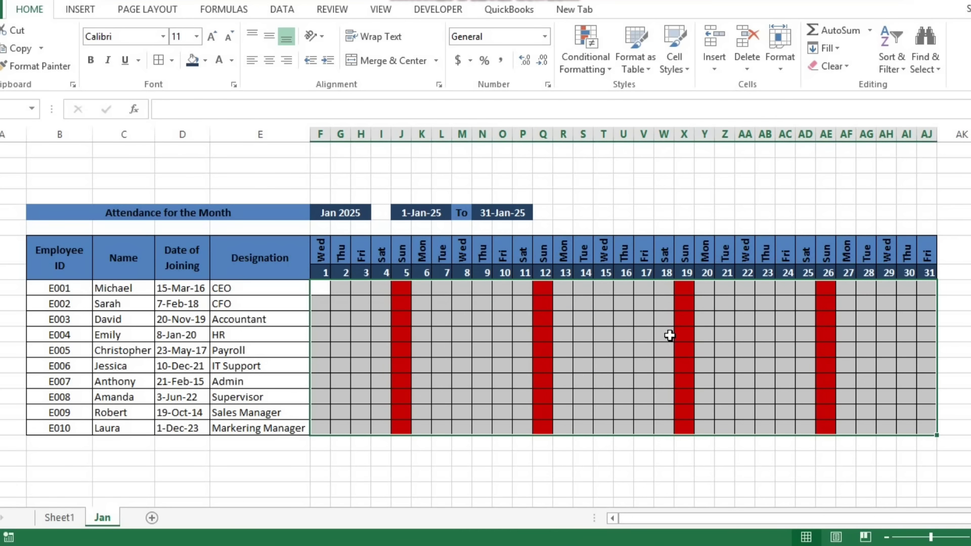
left_click(281, 12)
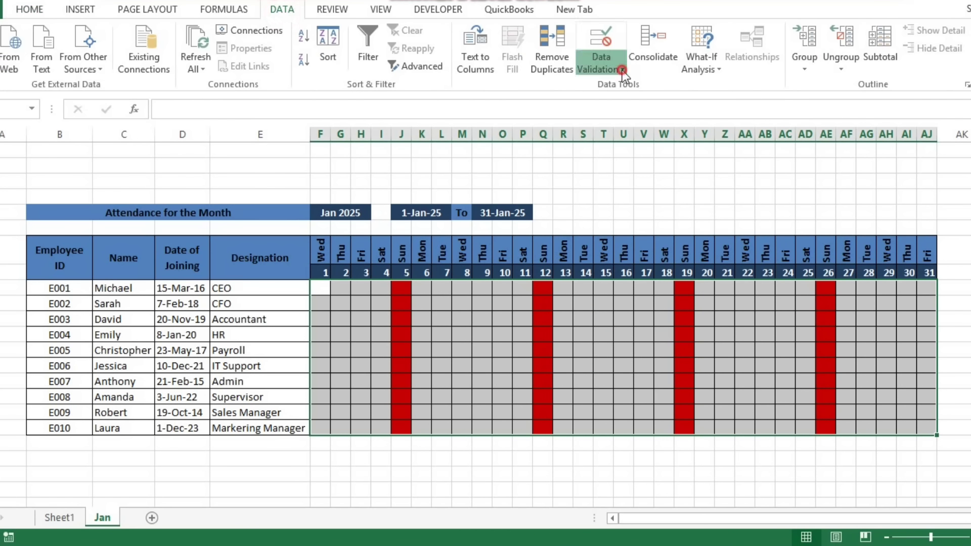
left_click(602, 69)
left_click(621, 87)
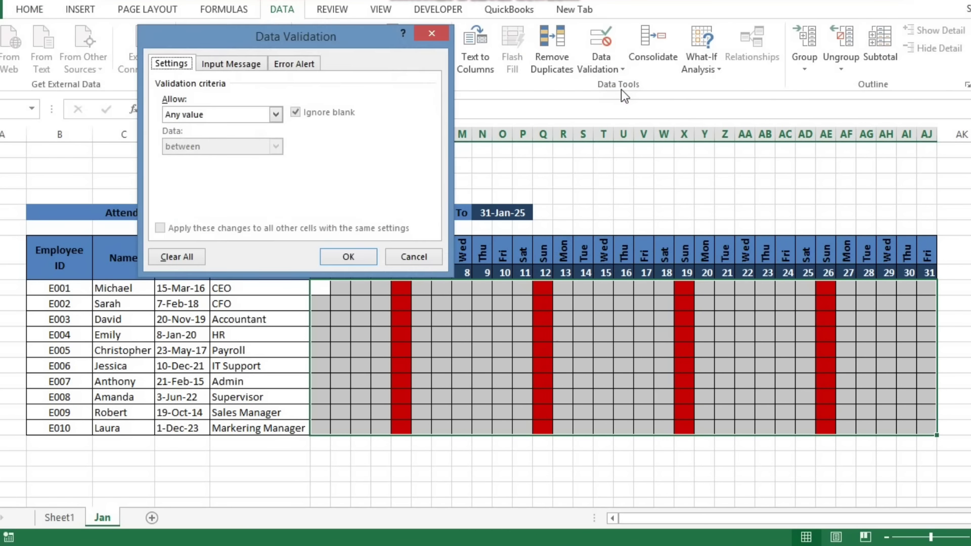
left_click(275, 115)
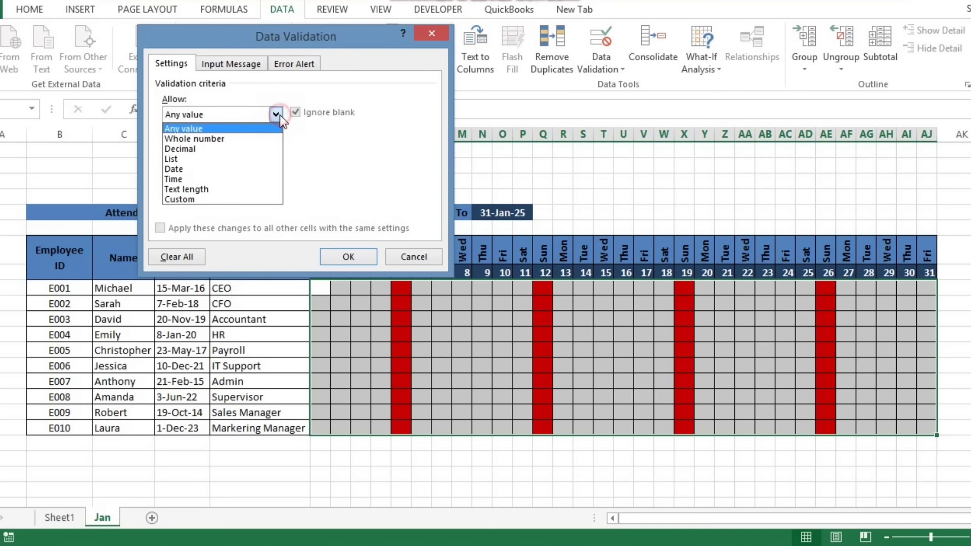
left_click(218, 158)
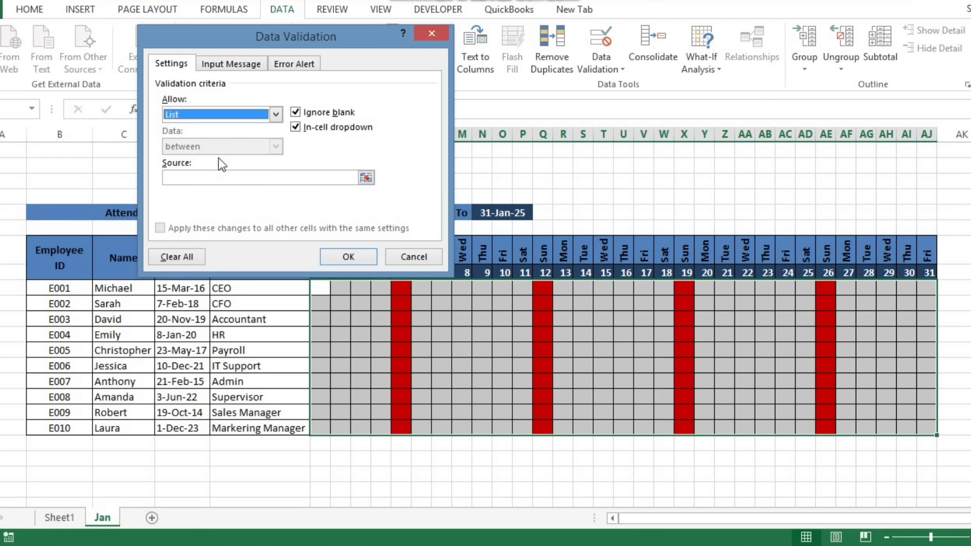
left_click(222, 177)
type("p,a")
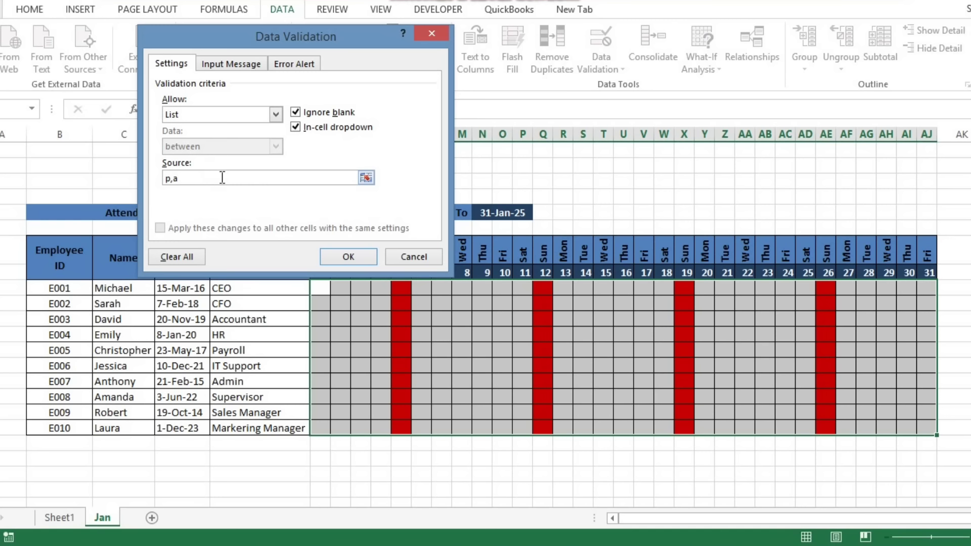
left_click(342, 257)
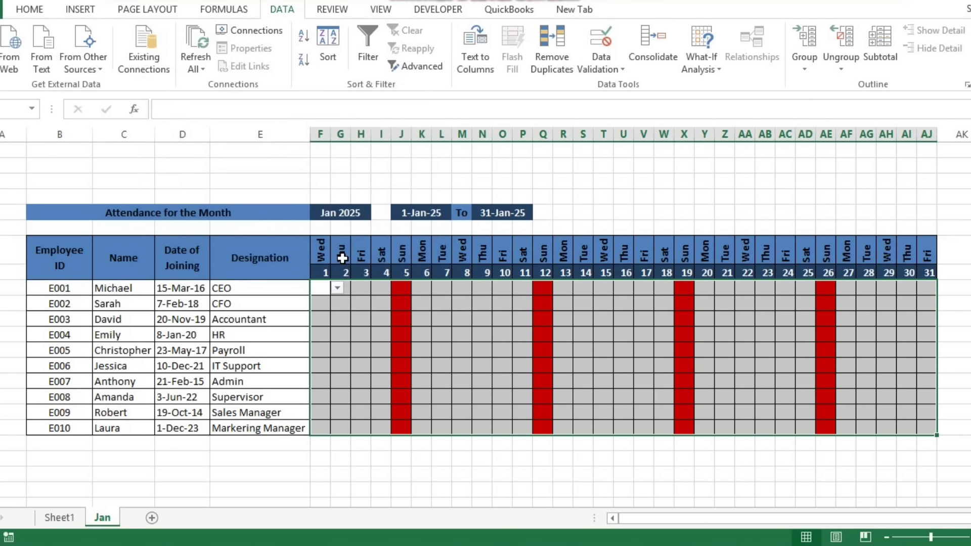
Choose p in F9, a in G9 and p in H9 from the attendance drop-down lists
left_click(325, 304)
left_click(321, 288)
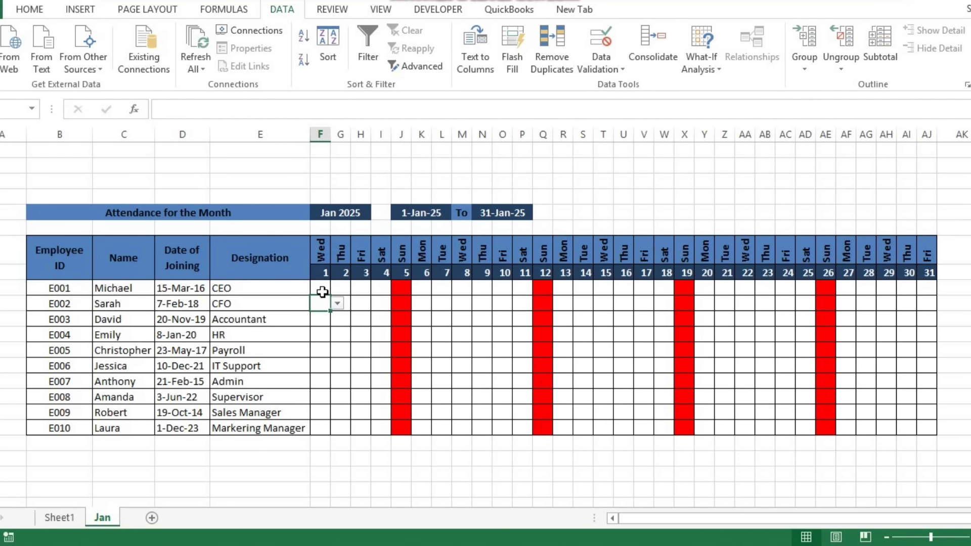
left_click(337, 288)
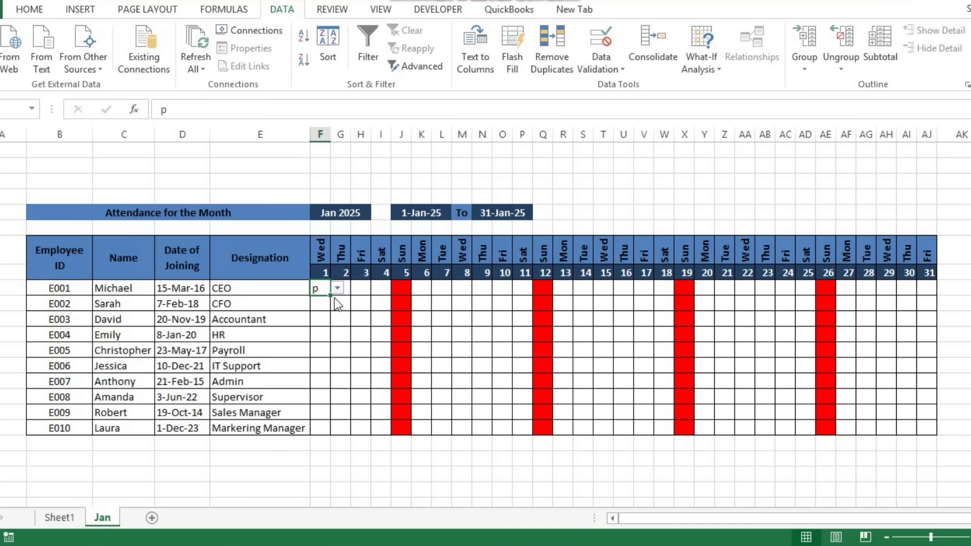
left_click(347, 290)
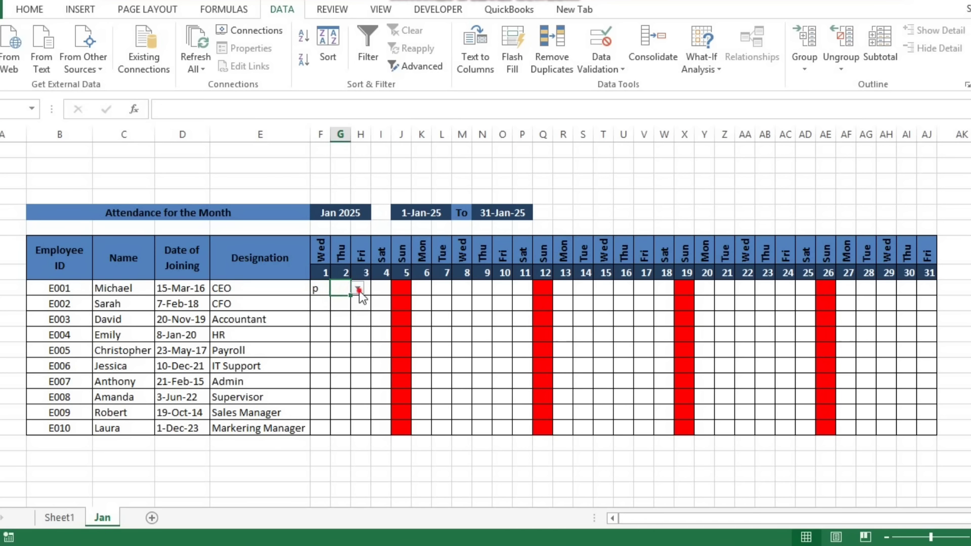
left_click(357, 289)
key("Return")
left_click(364, 288)
left_click(377, 288)
left_click(365, 301)
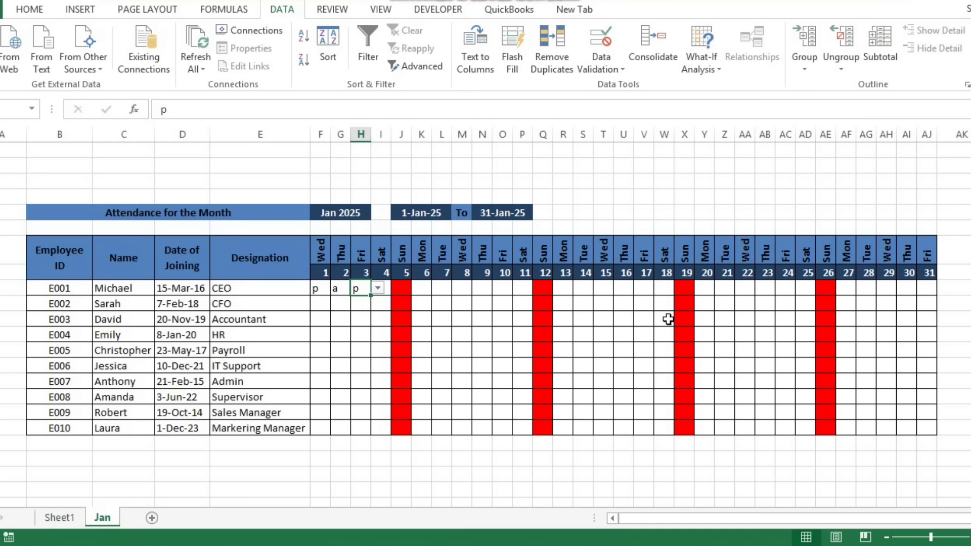
Replace H9's entry with the a code copied from G9, and paste a block of p and a codes into F9:W15
key("Delete")
key("Left")
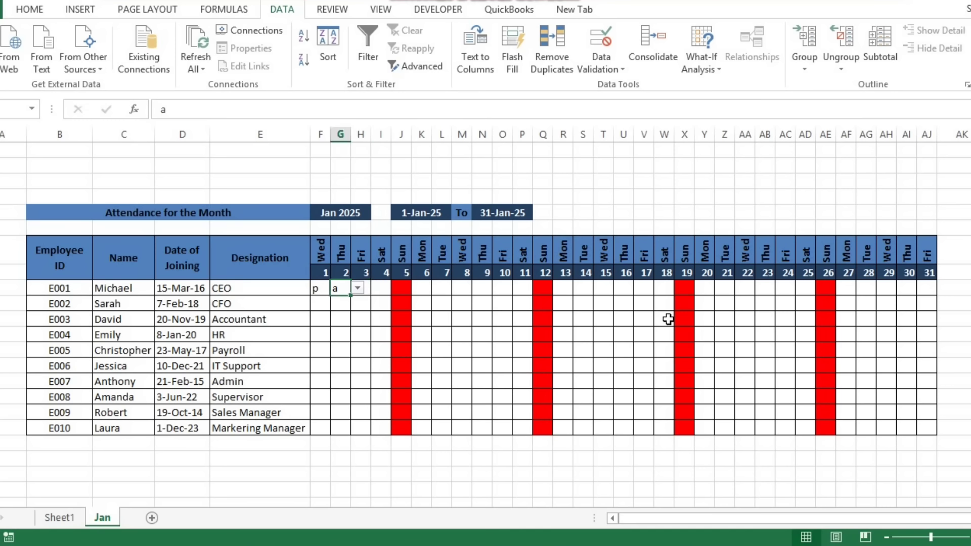
key("ctrl+c")
key("Right")
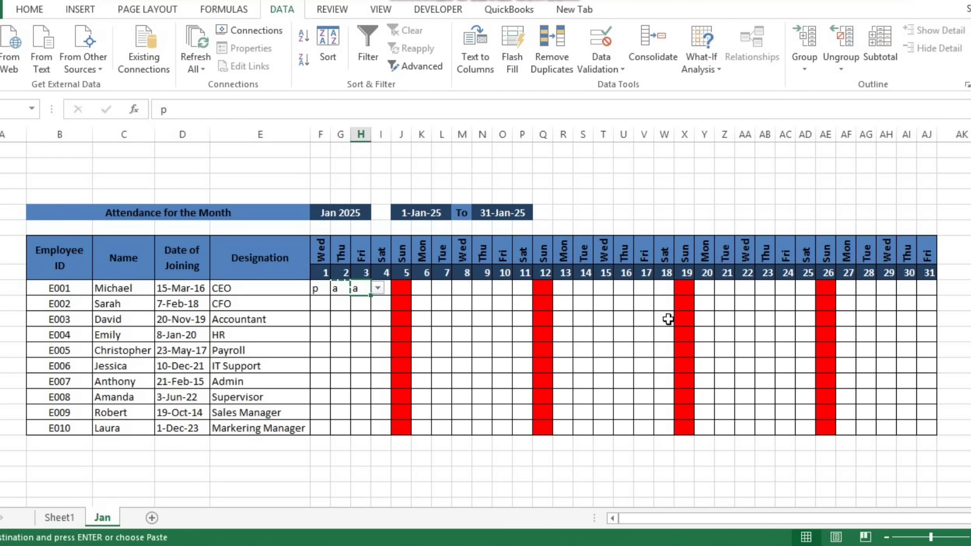
key("ctrl+v")
key("Right")
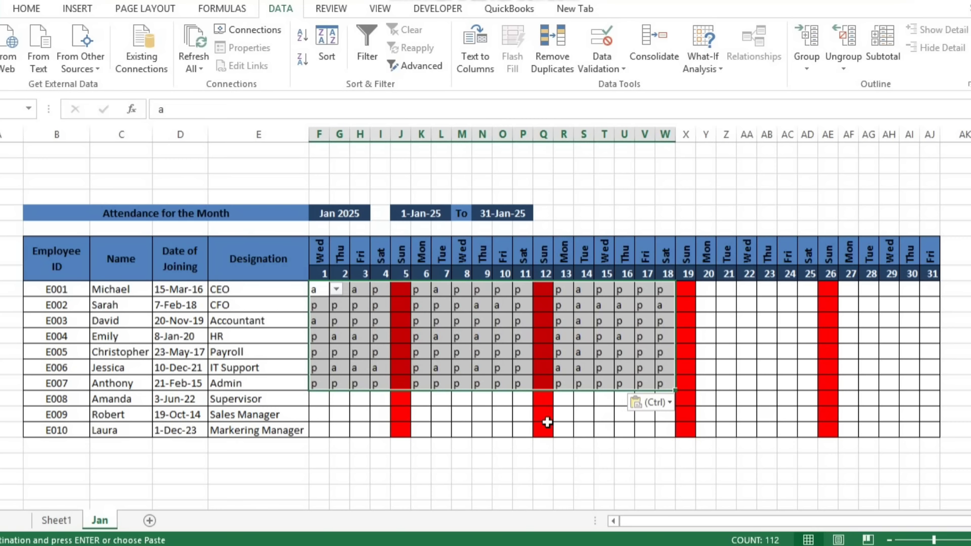
Enter the summary headers Presence, Absence and Total Days of Month in cells AL7:AN7, beyond the attendance grid
key("Right")
key("Right")
key("Right")
key("Right")
key("Right")
key("Right")
key("Right")
key("Right")
key("Right")
key("Right")
key("Right")
key("Right")
key("Right")
key("Right")
key("Right")
key("Right")
key("Right")
key("Right")
key("Right")
key("Right")
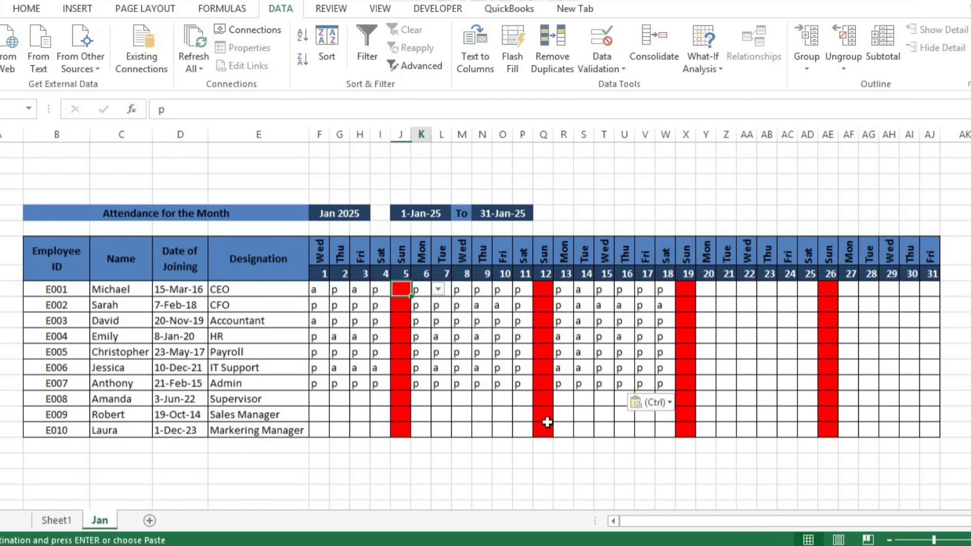
key("Right")
key("Right")
key("Right")
key("Right")
key("Right")
key("Right")
key("Right")
key("Right")
key("Right")
key("Right")
key("Right")
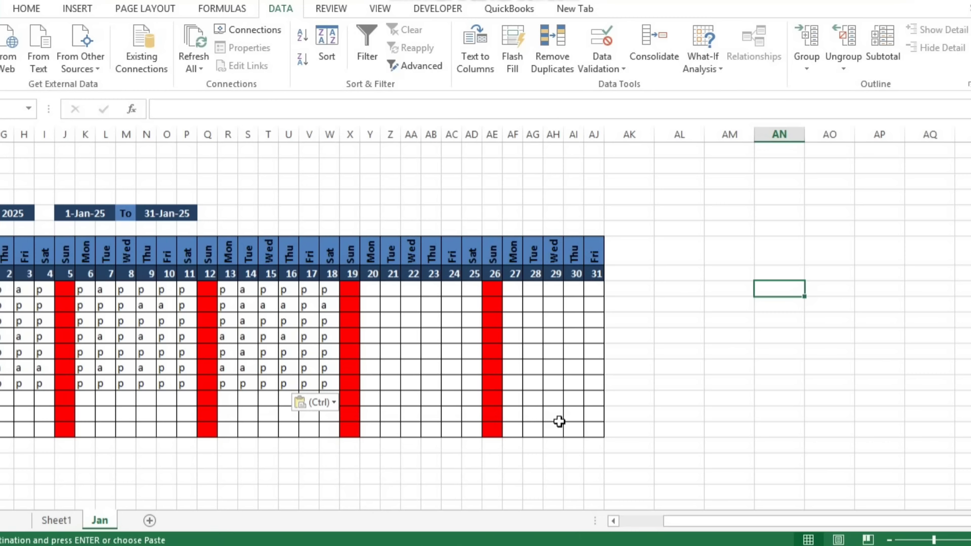
key("Left")
key("Left")
key("Up")
key("Up")
type("Prens")
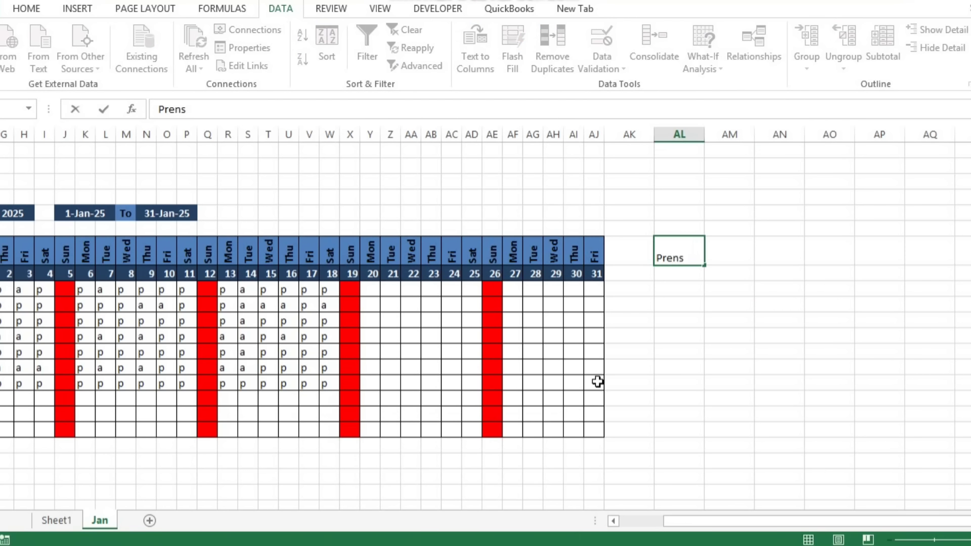
key("BackSpace")
key("BackSpace")
type("sence")
key("Right")
type("Absence")
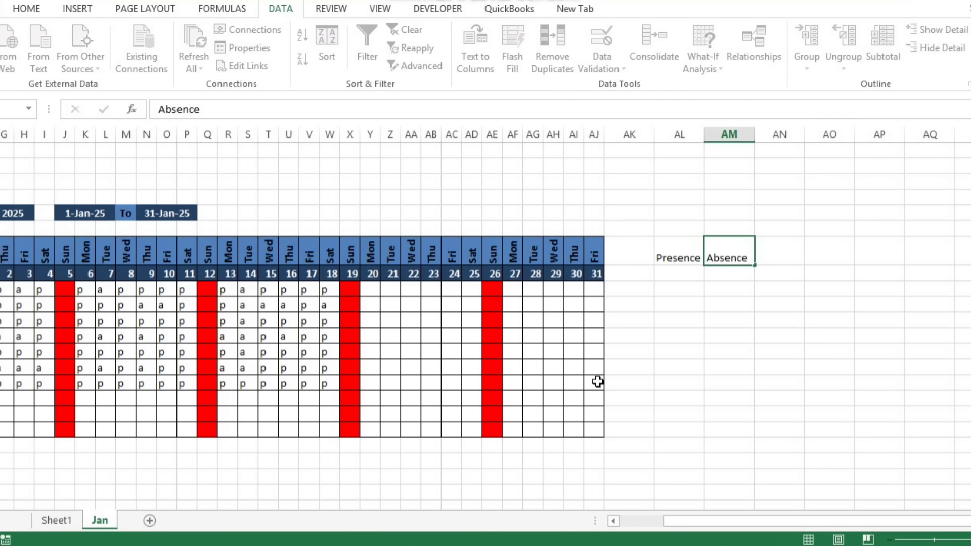
key("Right")
type("Total Days of Month")
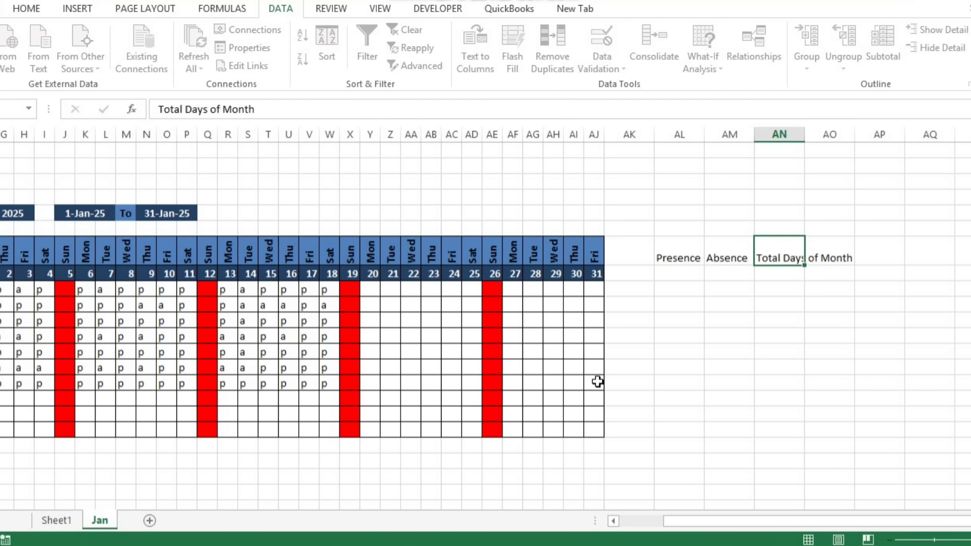
Add the headers Total Payable Days, Basic Salary and HRA in cells AO7:AQ7
key("Right")
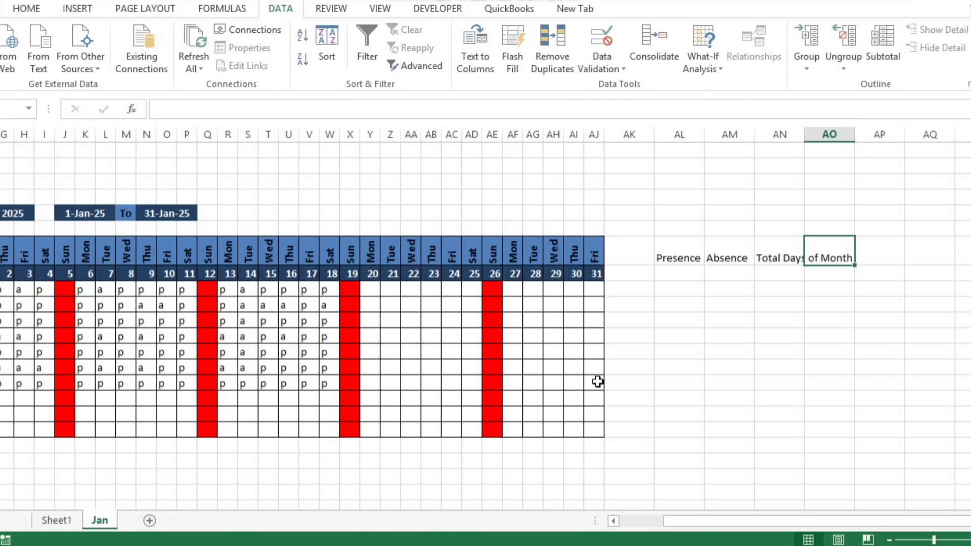
type("Total Payable Days")
key("Right")
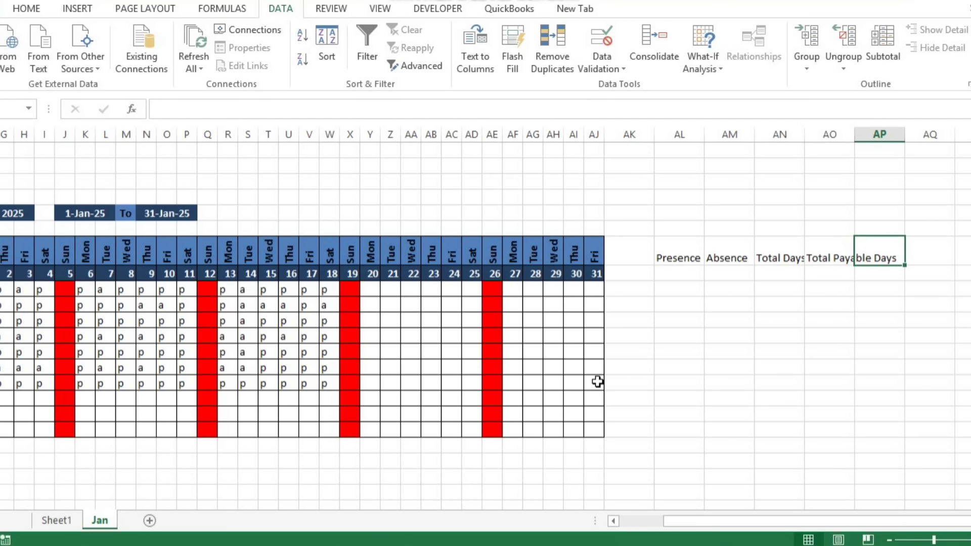
type("Basic Salary")
key("Right")
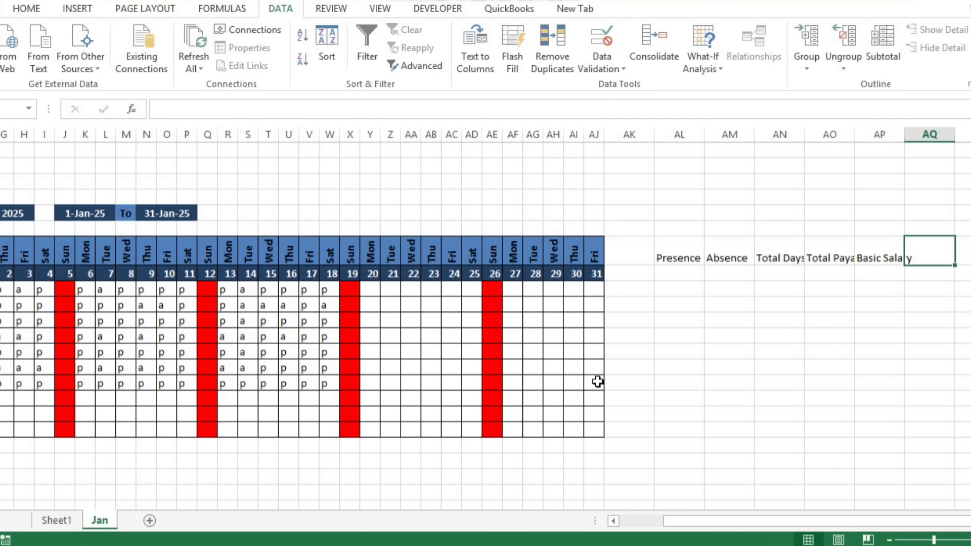
type("HRA")
key("Right")
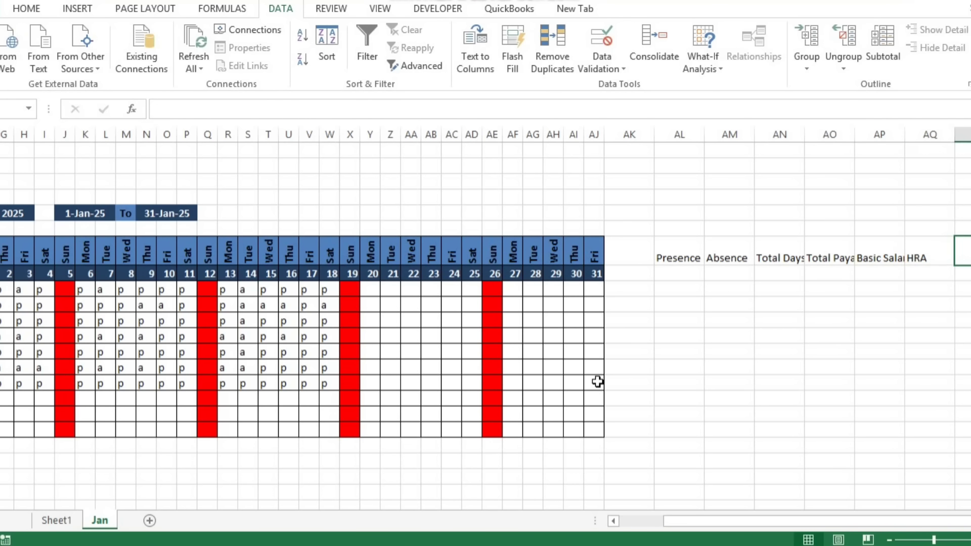
Add the headers Per Day Amount, PF, Total Amount and Net Salary in cells AR7:AU7
type("Per Day Amount")
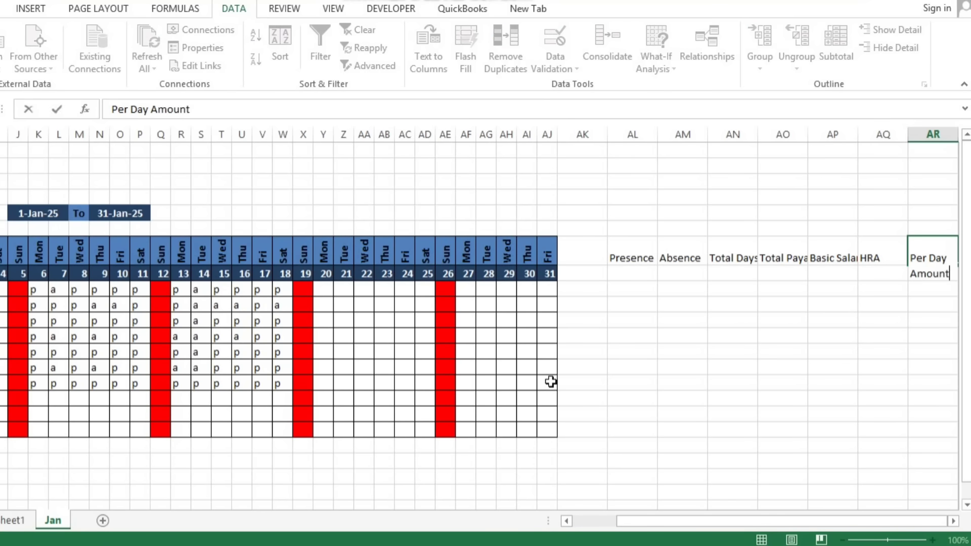
key("Right")
key("Right")
key("Left")
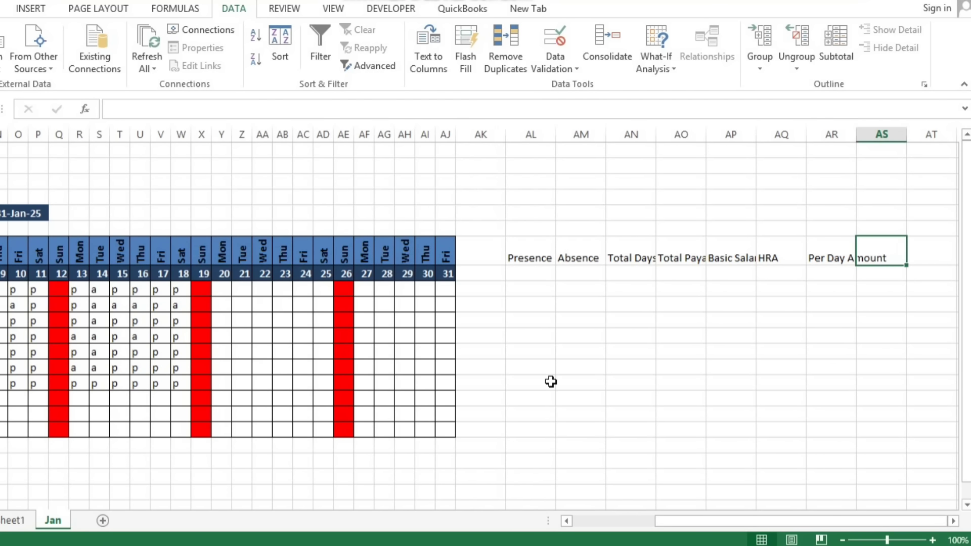
type("PF")
key("Right")
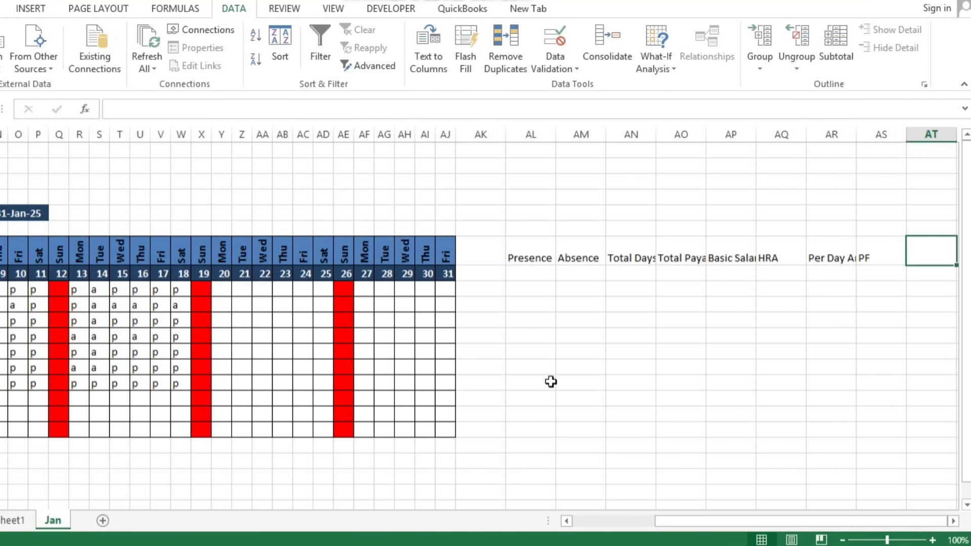
type("Total Amount")
key("Right")
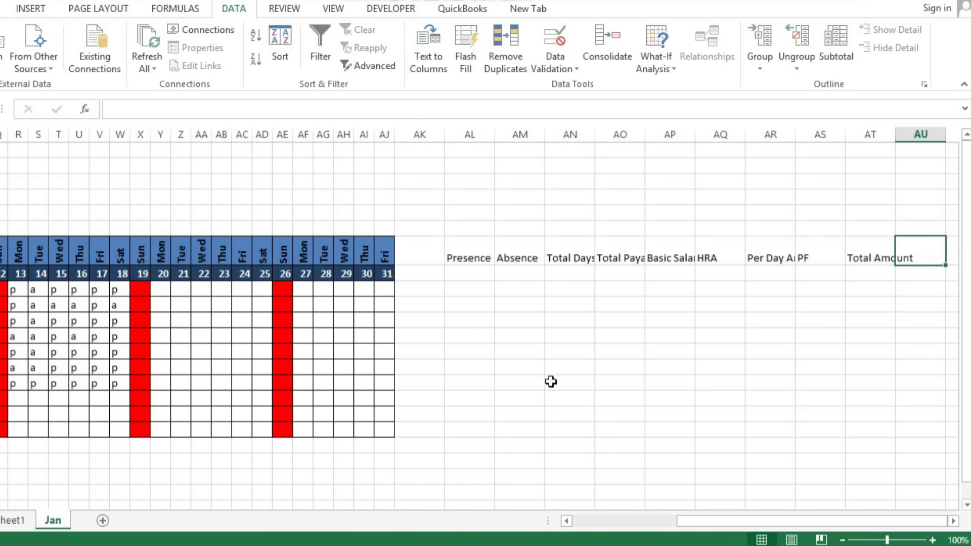
type("Net Salary")
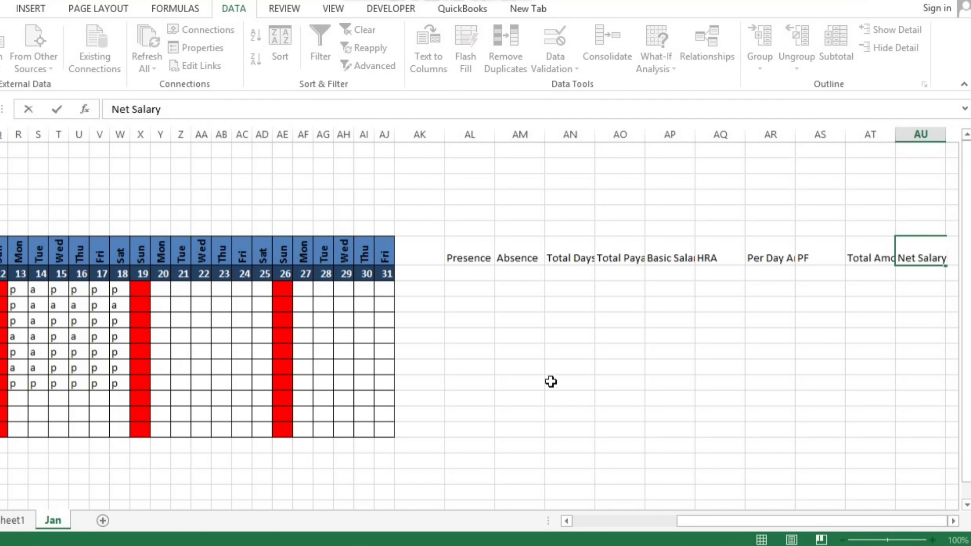
key("Right")
key("Left")
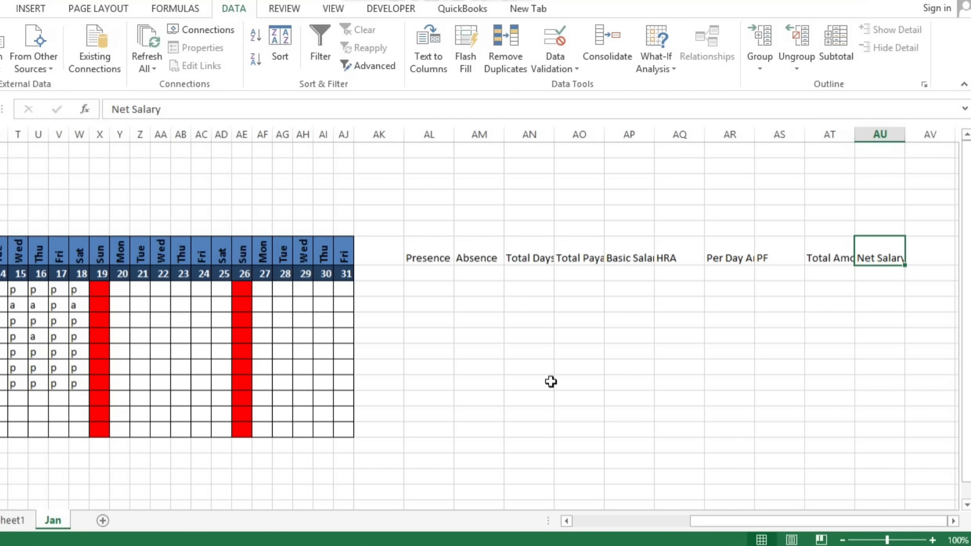
Enter the group label Additions in the cell above HRA and Deductions in the cell above PF
key("Left")
key("Left")
key("Left")
key("Left")
key("Up")
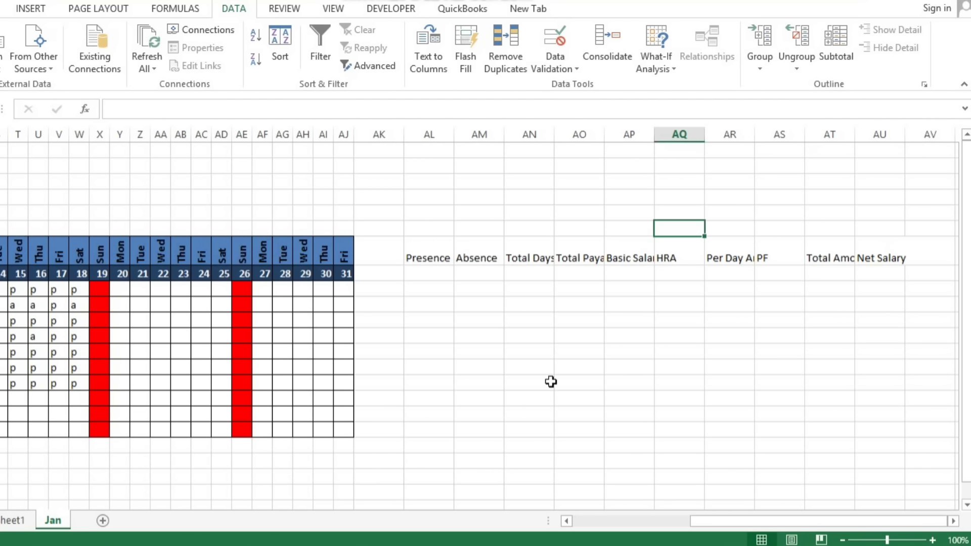
type("Additions")
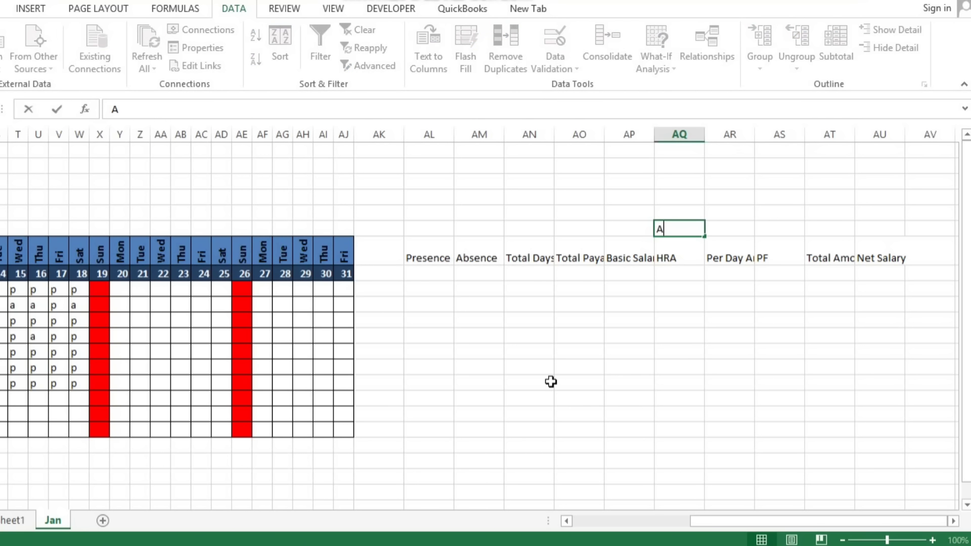
key("Right")
key("Right")
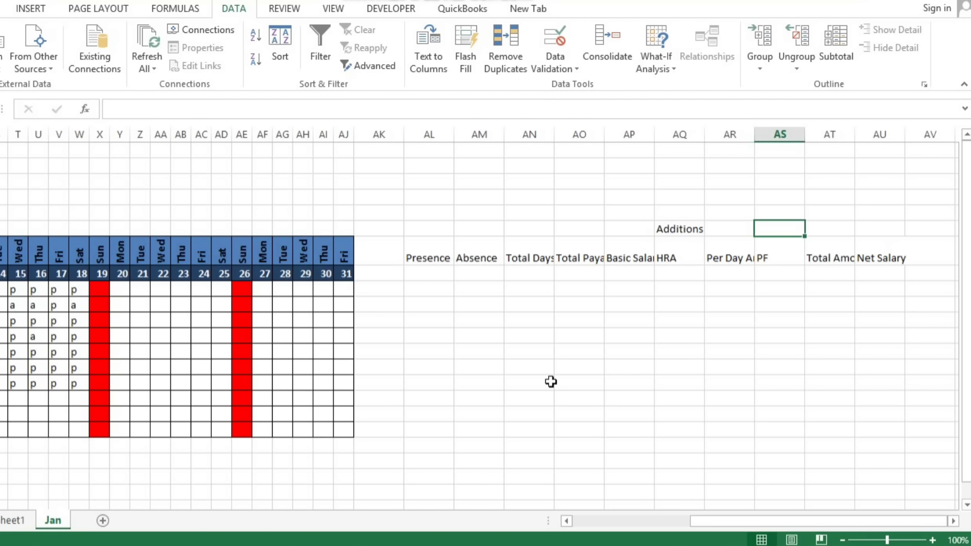
type("Deductions")
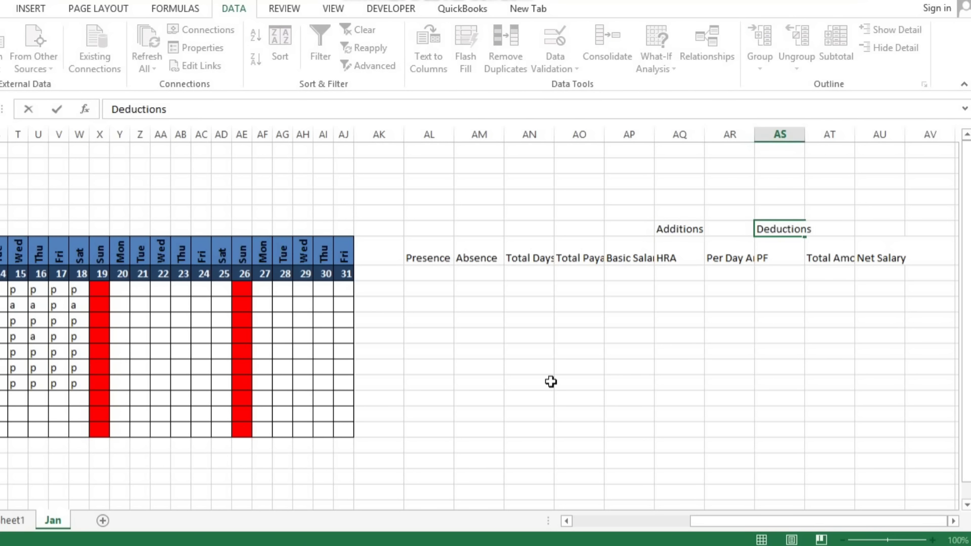
key("Return")
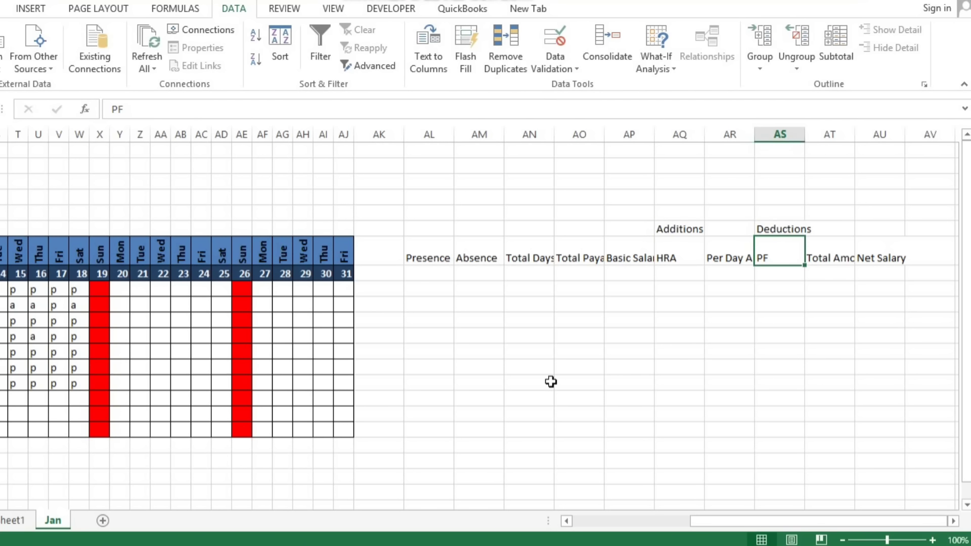
Apply all borders to the payroll table from the Presence header through Net Salary, down to the last employee row
key("Left")
key("Left")
key("Left")
key("Left")
key("Left")
key("Left")
key("Left")
key("shift+Right")
key("ctrl+shift+Right")
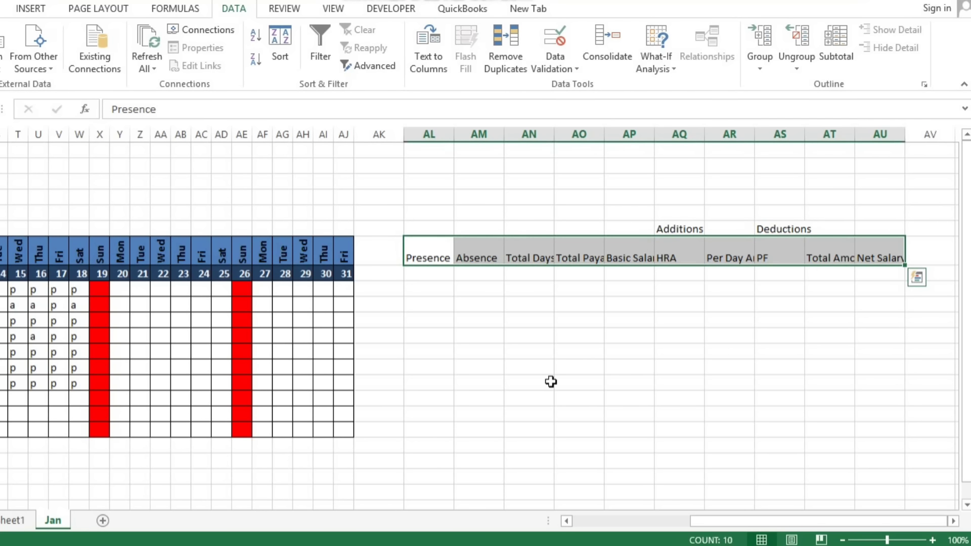
key("shift+Down")
key("shift+Down")
key("shift+Down")
key("shift+Down")
key("shift+Down")
key("shift+Down")
key("shift+Down")
key("shift+Down")
key("shift+Down")
key("shift+Down")
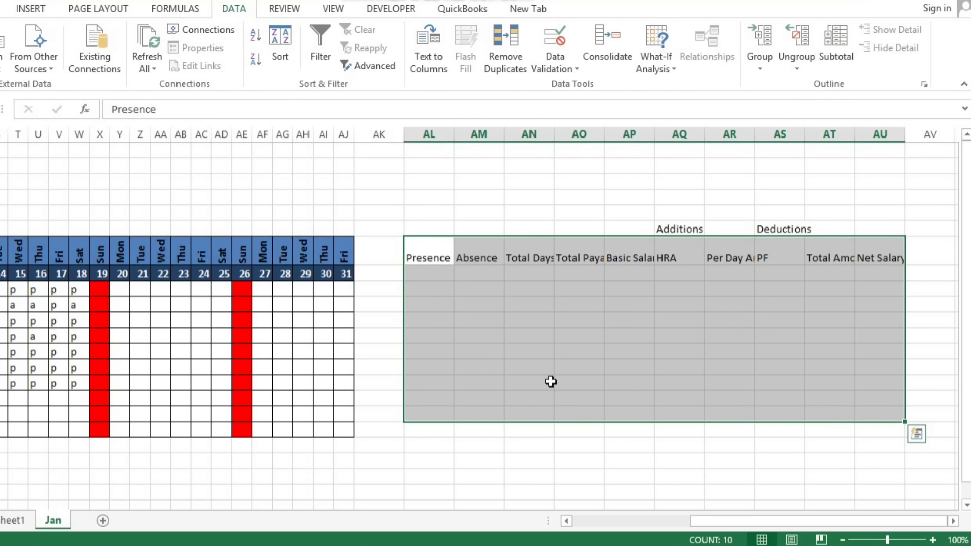
key("shift+Down")
left_click(1, 9)
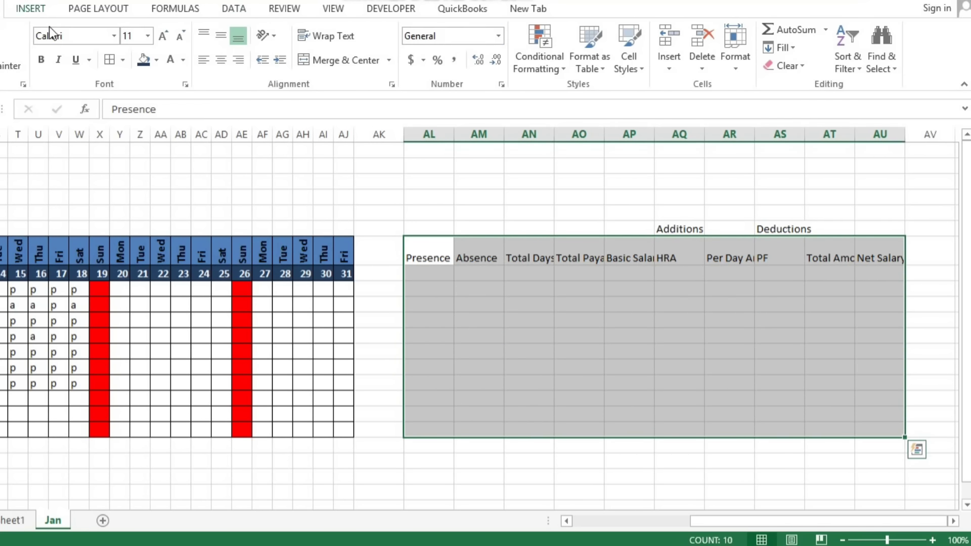
left_click(112, 62)
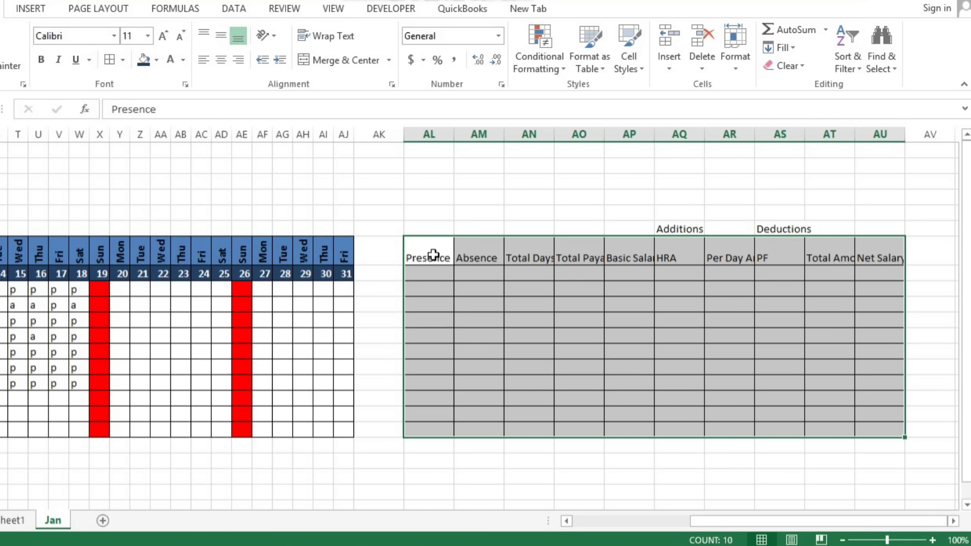
Review the formatted payroll headers from Presence across to Net Salary (USD)
left_click(433, 255)
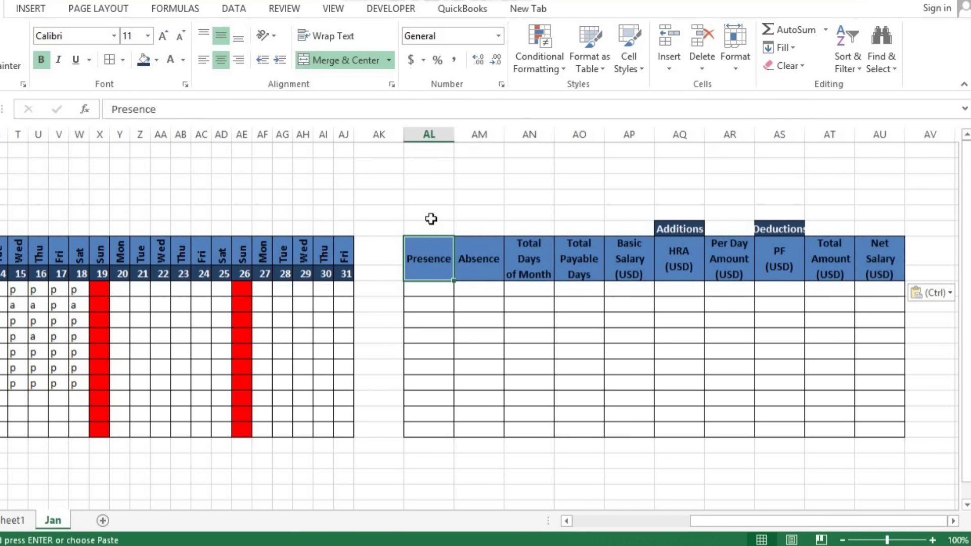
key("Right")
key("Right")
key("Right")
key("Right")
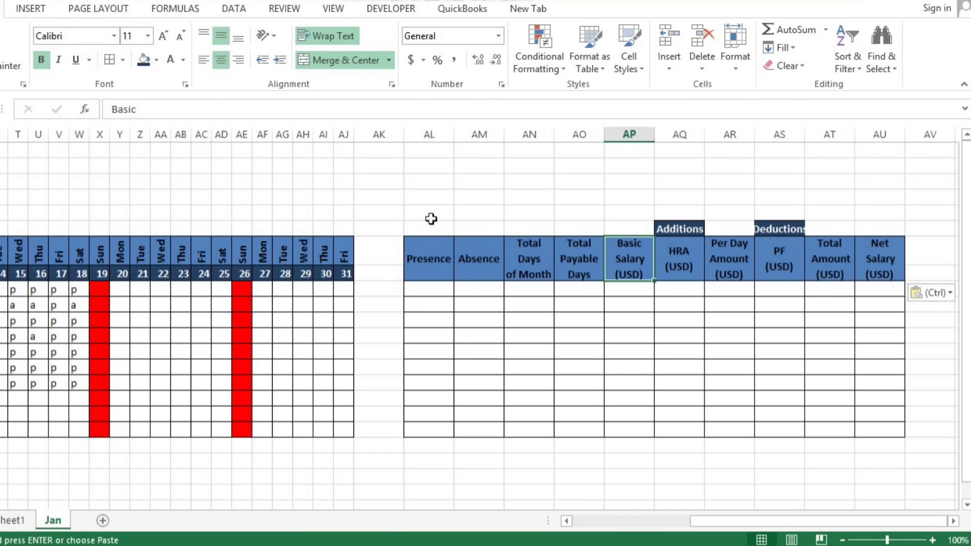
key("Right")
key("Right")
key("Right")
key("Right")
key("Right")
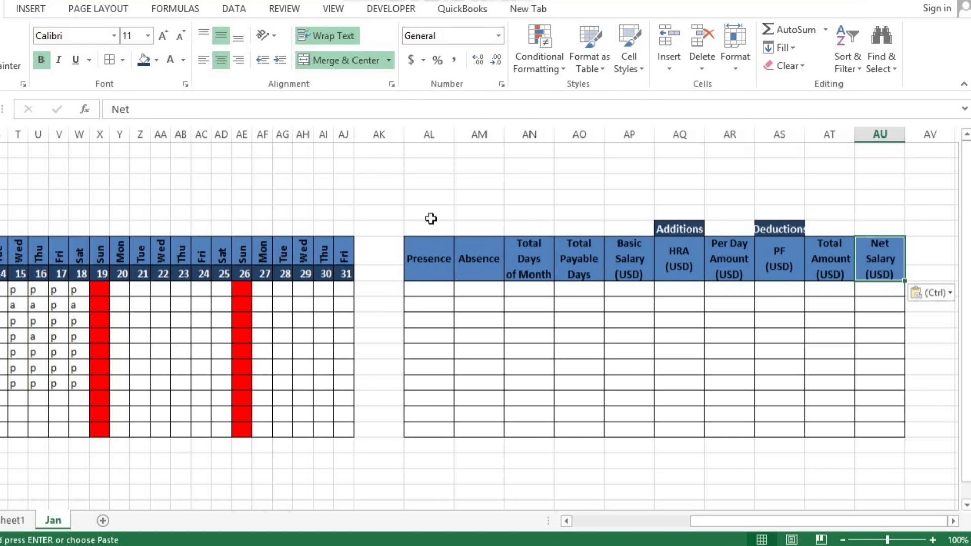
key("Left")
key("Left")
key("Left")
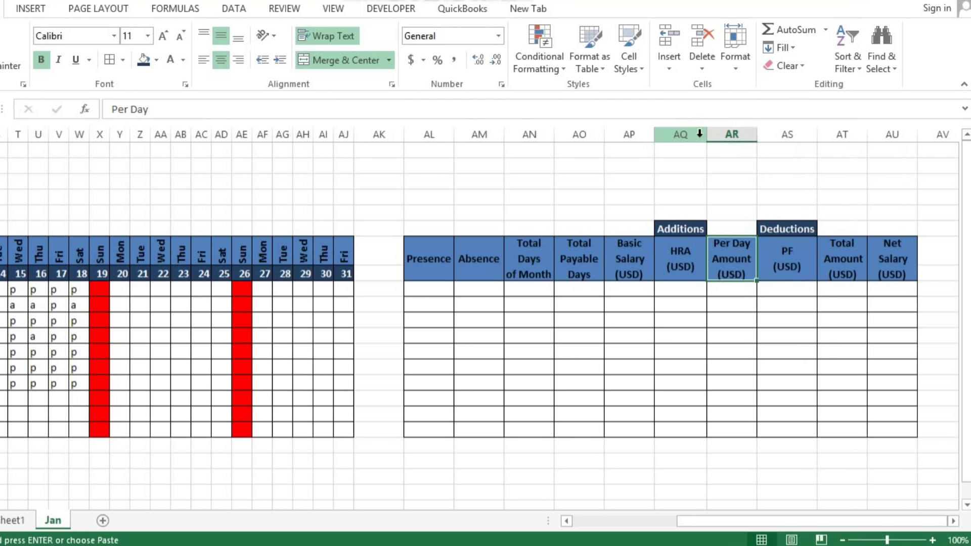
Count the first employee's present days in the Presence column with =COUNTIF(F9:AJ9,"p")
left_click(440, 288)
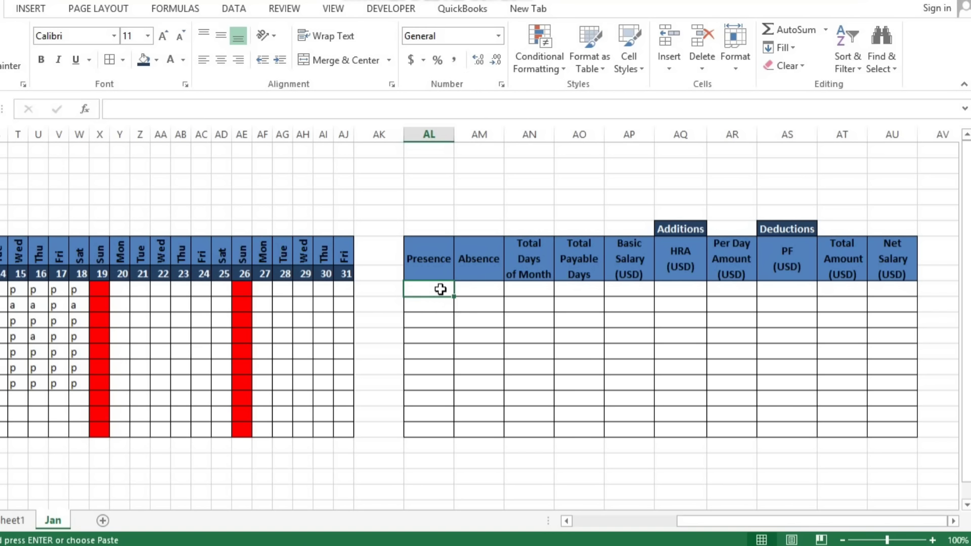
type("=")
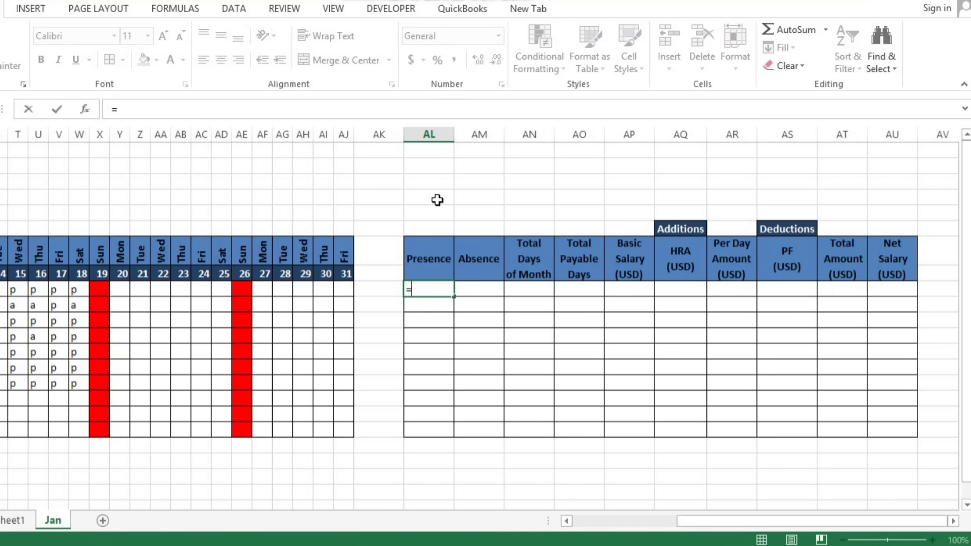
type("countif")
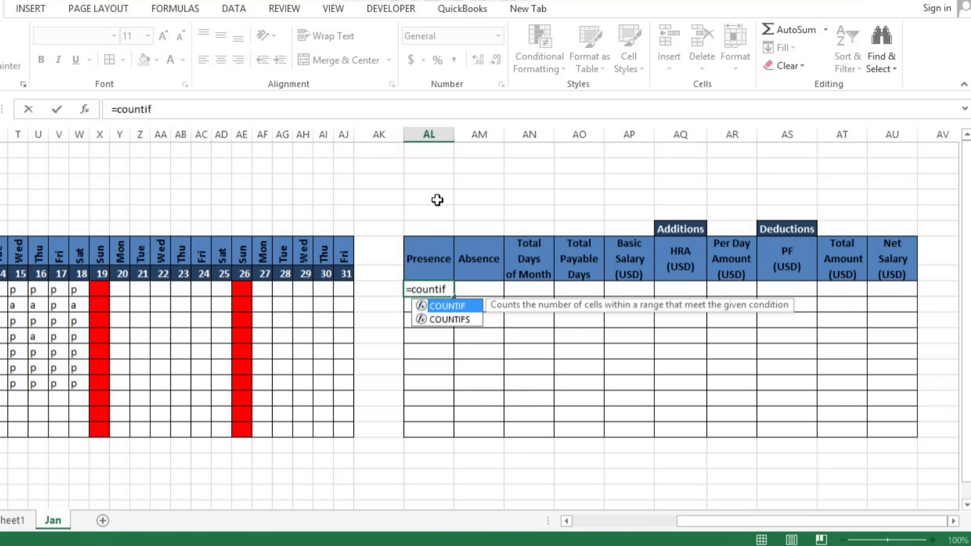
key("Tab")
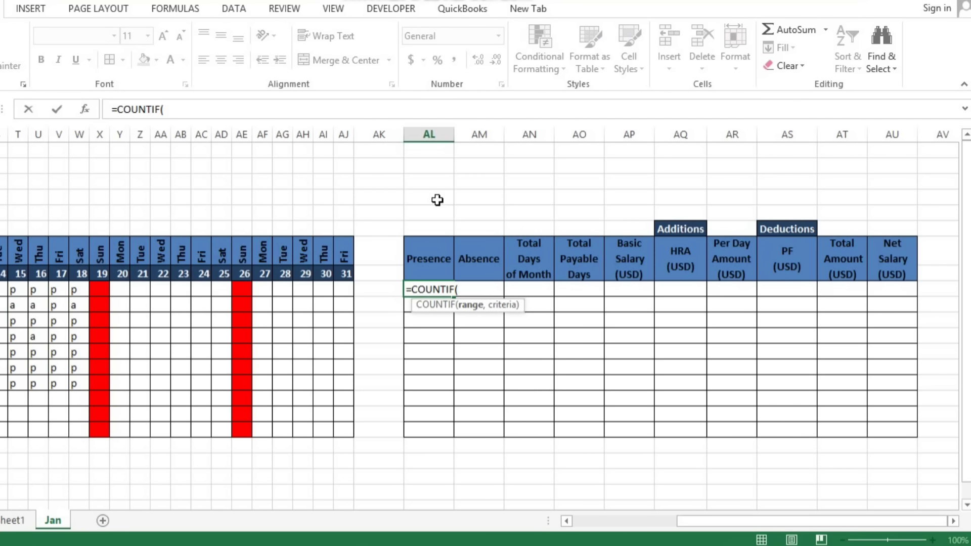
key("Left")
key("Left")
key("Left")
key("Left")
key("Left")
key("Left")
key("Left")
key("Left")
key("Left")
key("Left")
key("Left")
key("Left")
key("Left")
key("Left")
key("Left")
key("Left")
key("Left")
key("Left")
key("Left")
key("Left")
key("Left")
key("Left")
key("Left")
key("Left")
key("Left")
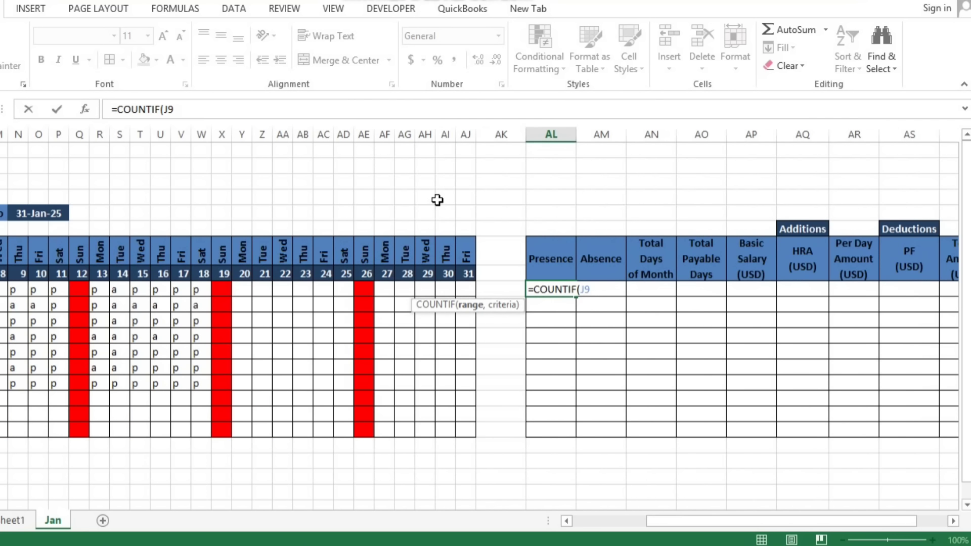
key("Left")
key("Left")
key("Left")
key("shift+Right")
key("shift+Right")
key("shift+Right")
key("shift+Right")
key("shift+Right")
key("shift+Right")
key("shift+Right")
key("shift+Right")
key("shift+Right")
key("shift+Right")
key("shift+Right")
key("shift+Right")
key("shift+Right")
key("shift+Right")
key("shift+Right")
key("shift+Right")
key("shift+Right")
key("shift+Right")
key("shift+Right")
key("shift+Right")
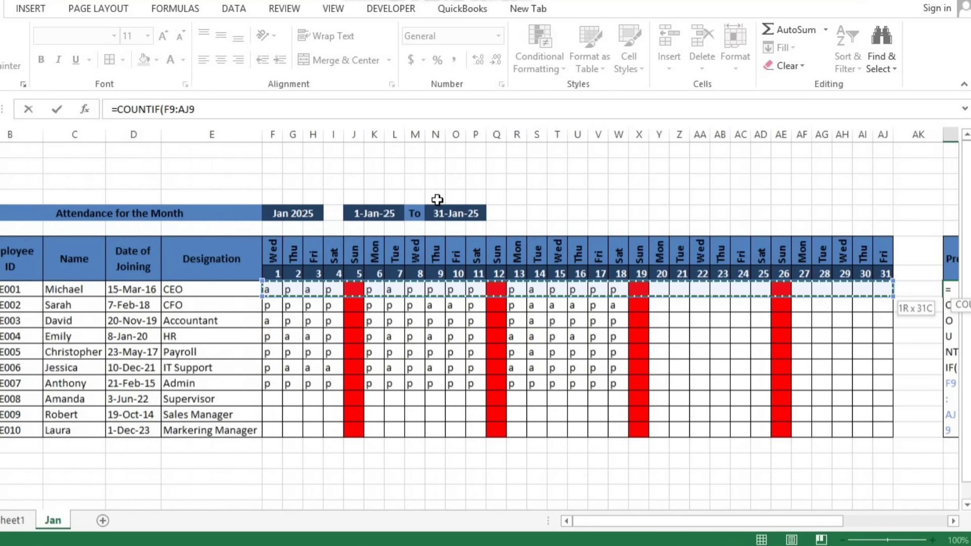
type(",\"")
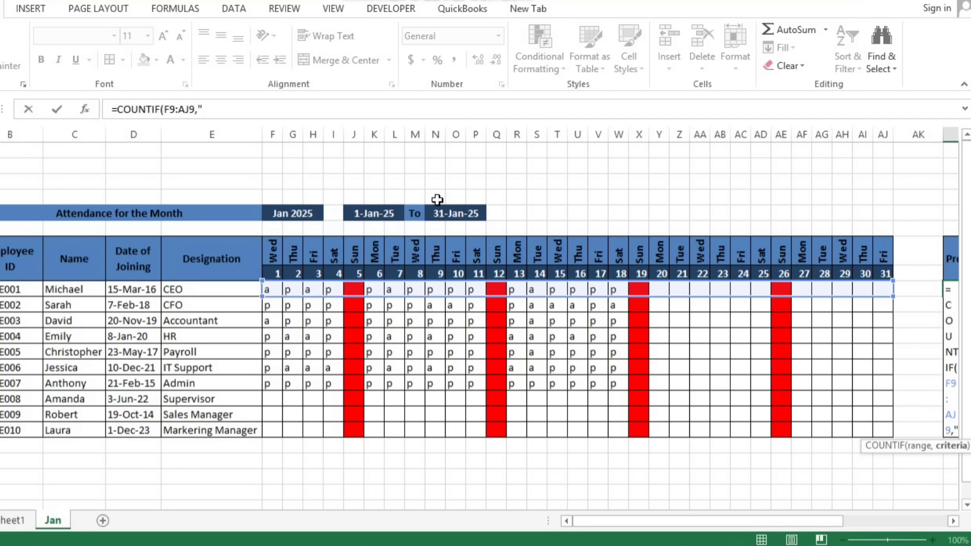
type("p")
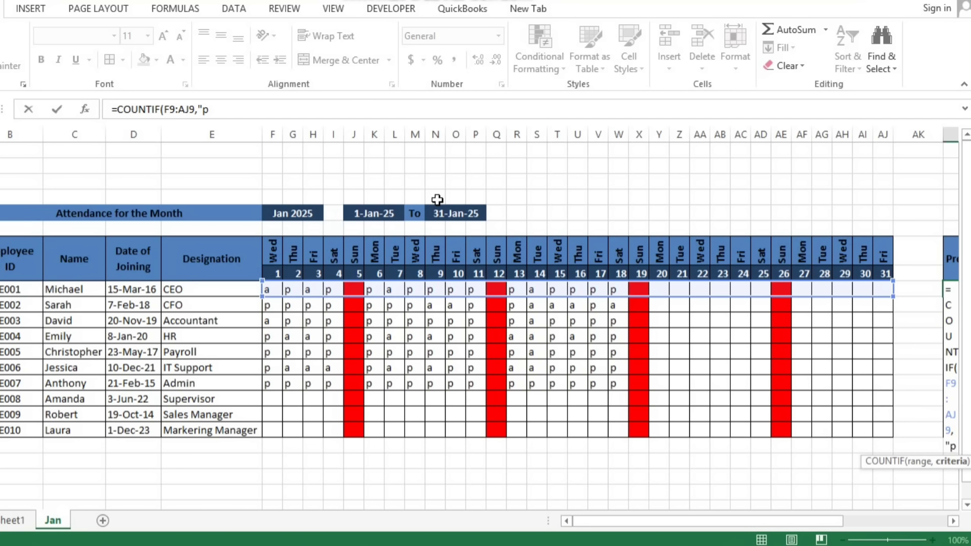
type("\")")
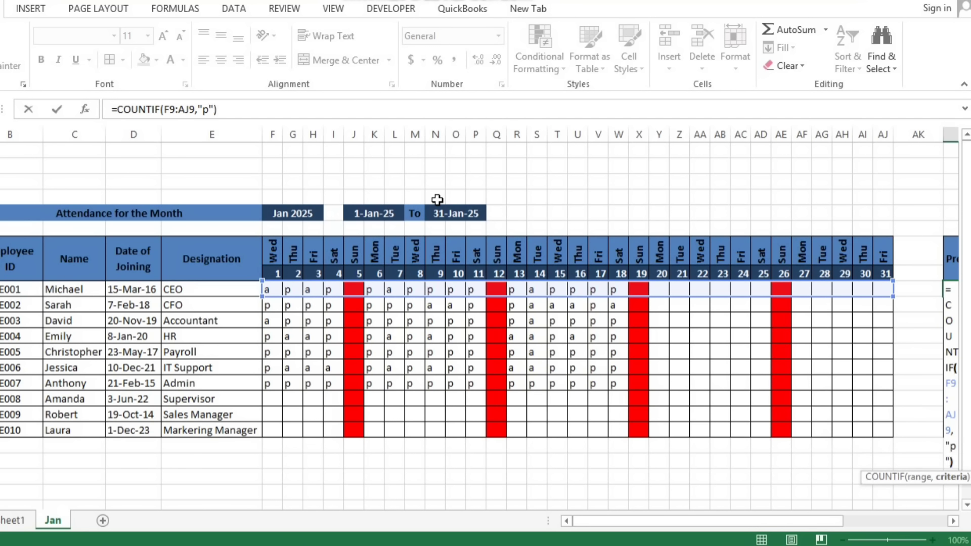
key("Return")
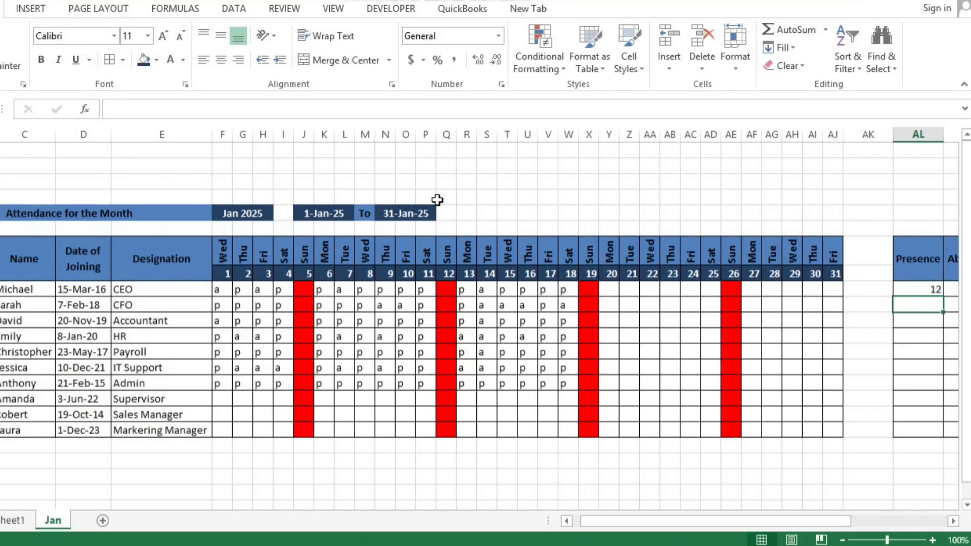
Inspect the first employee's Presence formula and the attendance range it references
key("Right")
key("Right")
key("Right")
key("Left")
key("Left")
key("Left")
key("Up")
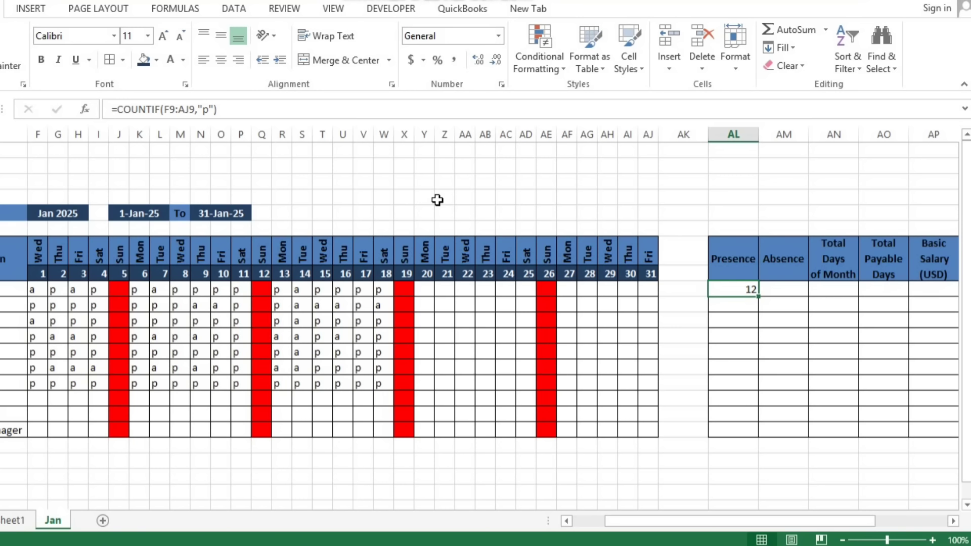
key("F2")
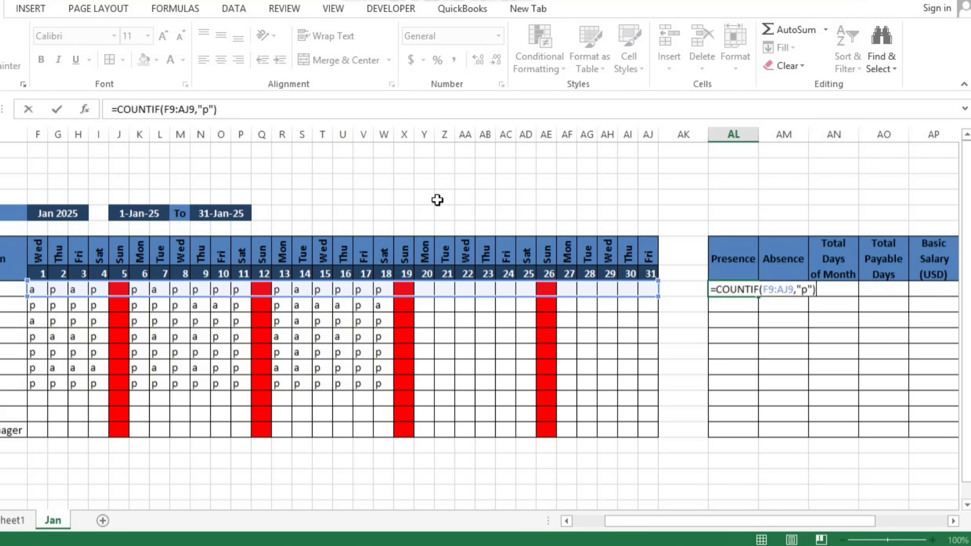
key("Escape")
Count the first employee's absent days in the Absence column with =COUNTIF(F9:AJ9,"a")
key("Right")
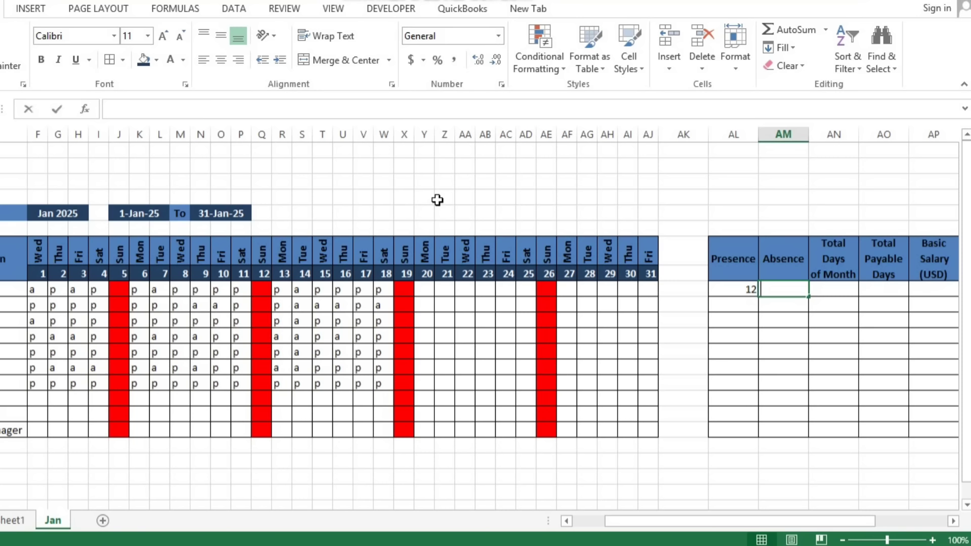
type("=countif")
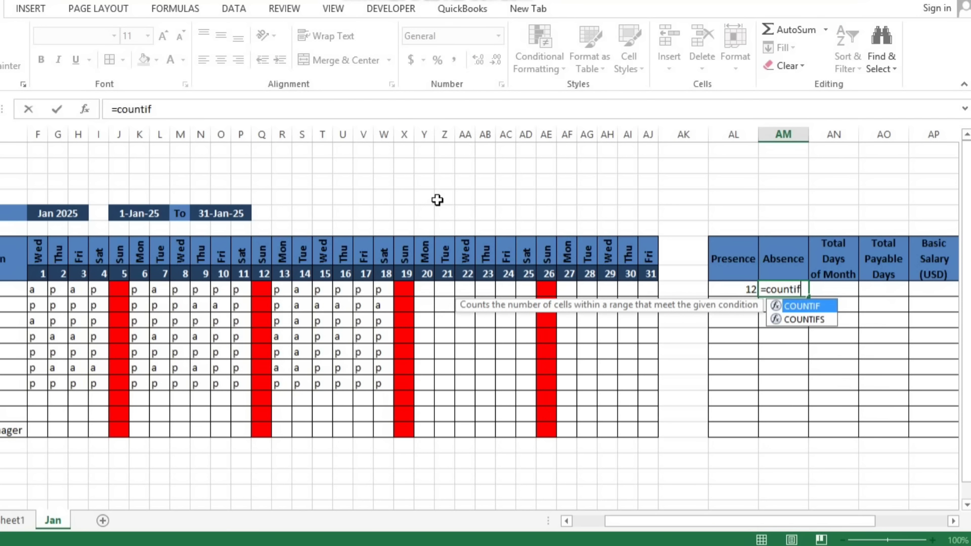
key("Tab")
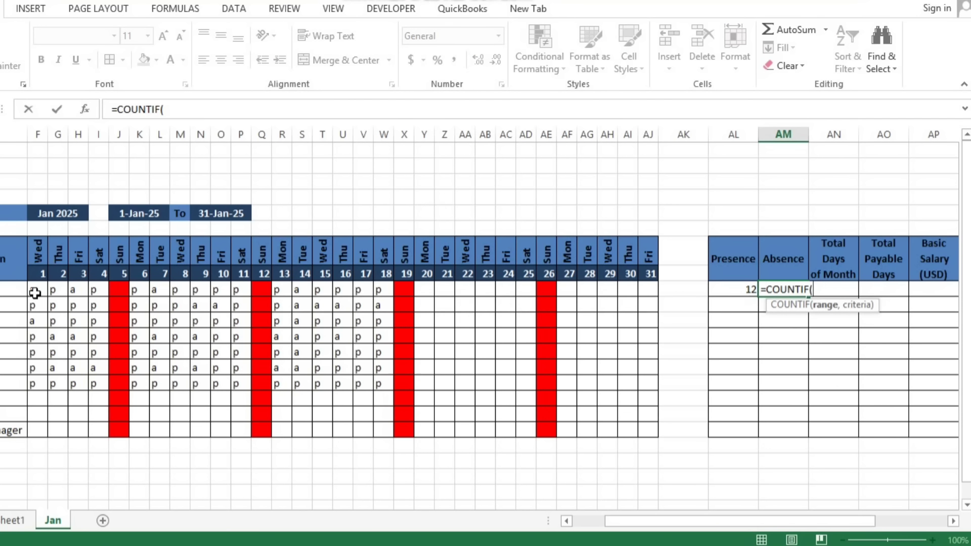
left_click_drag(33, 289, 36, 293)
key("shift+Right")
key("shift+Right")
key("shift+Right")
key("shift+Right")
key("shift+Right")
key("shift+Right")
key("shift+Right")
key("shift+Right")
key("shift+Right")
key("shift+Right")
key("shift+Right")
key("shift+Right")
key("shift+Right")
key("shift+Right")
key("shift+Right")
key("shift+Right")
key("shift+Right")
key("shift+Right")
key("shift+Right")
key("shift+Right")
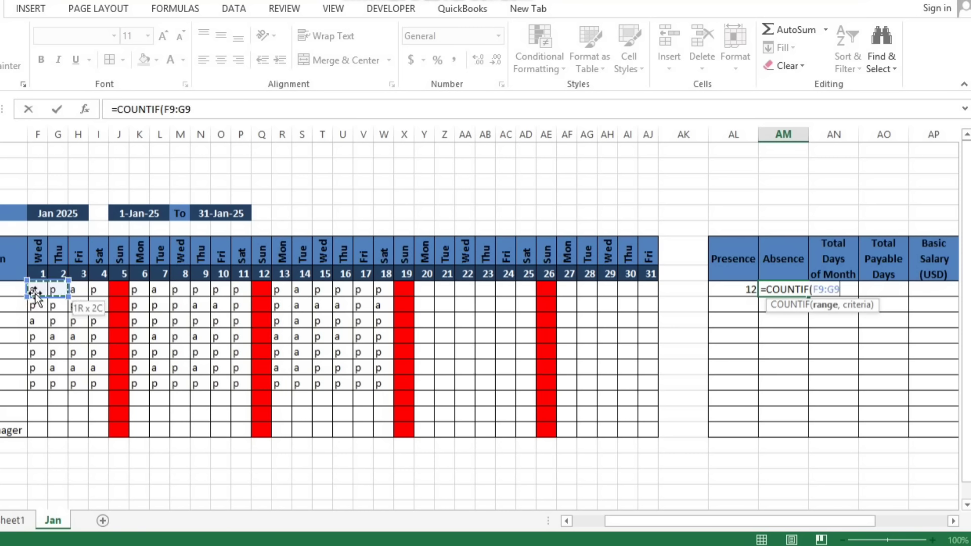
key("shift+Right")
key("shift+Right")
key("shift+Right")
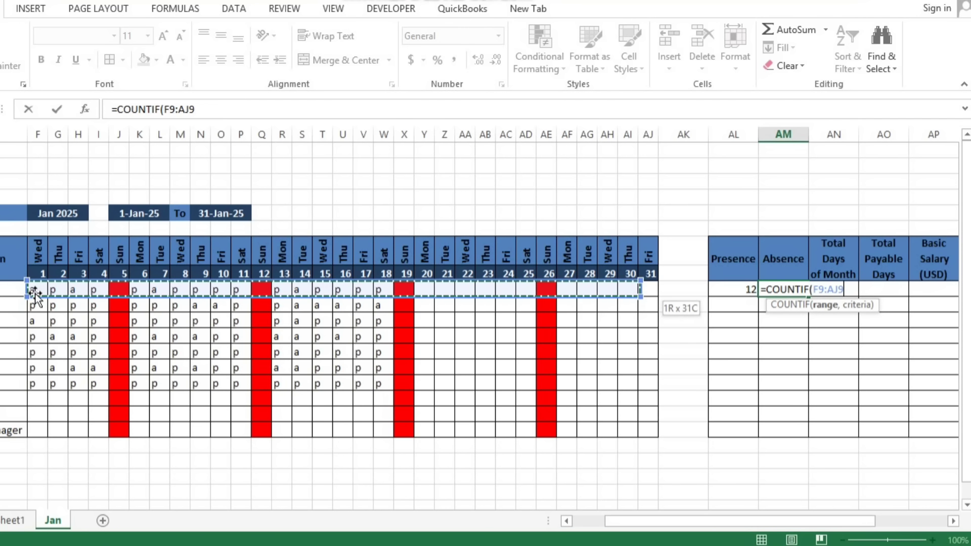
type(",\"")
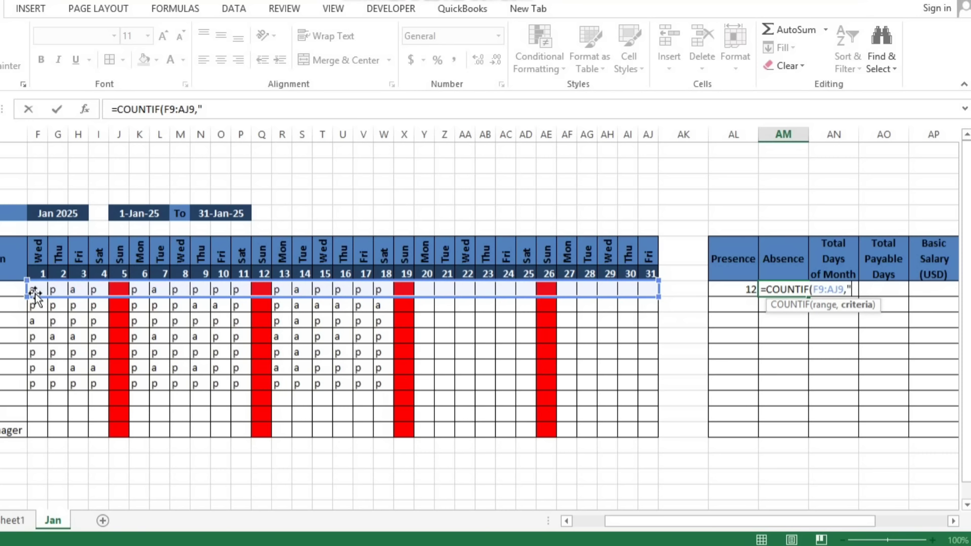
type("a\")")
key("Return")
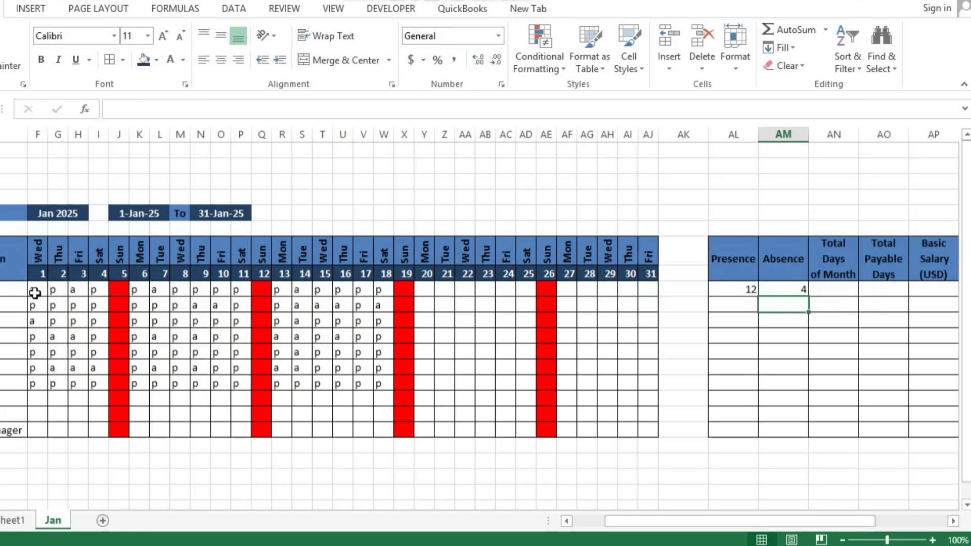
key("Up")
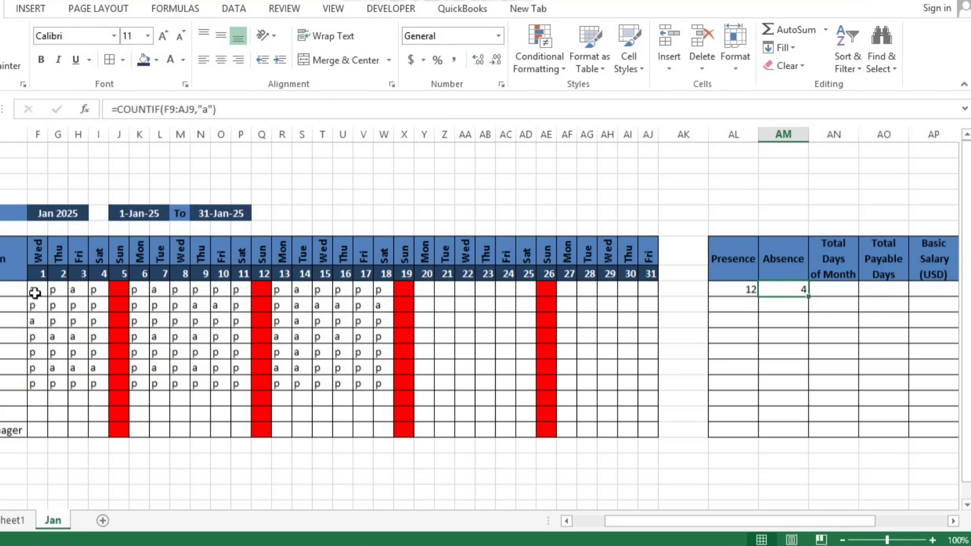
key("Left")
key("Right")
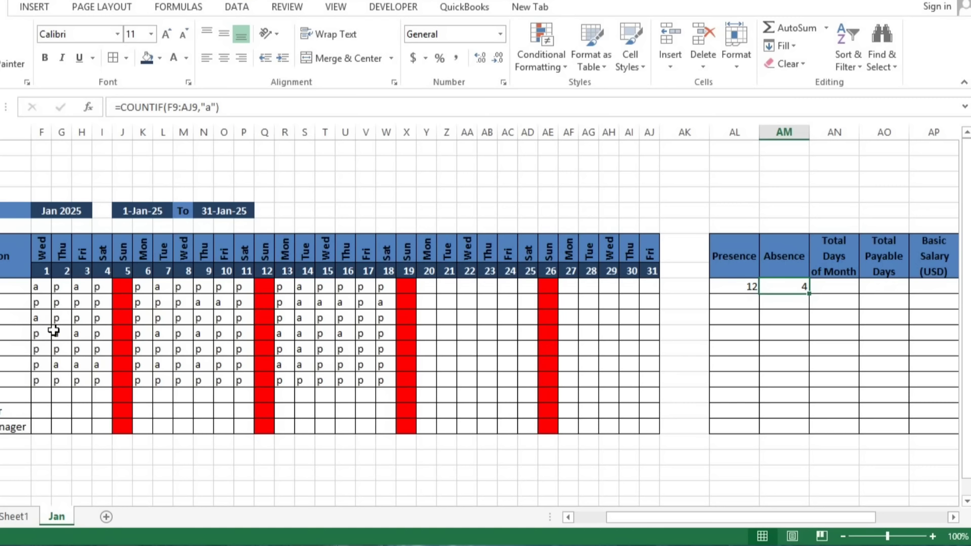
Calculate the first employee's Total Days of Month from the period's end date with =DAY(N5)
left_click(835, 267)
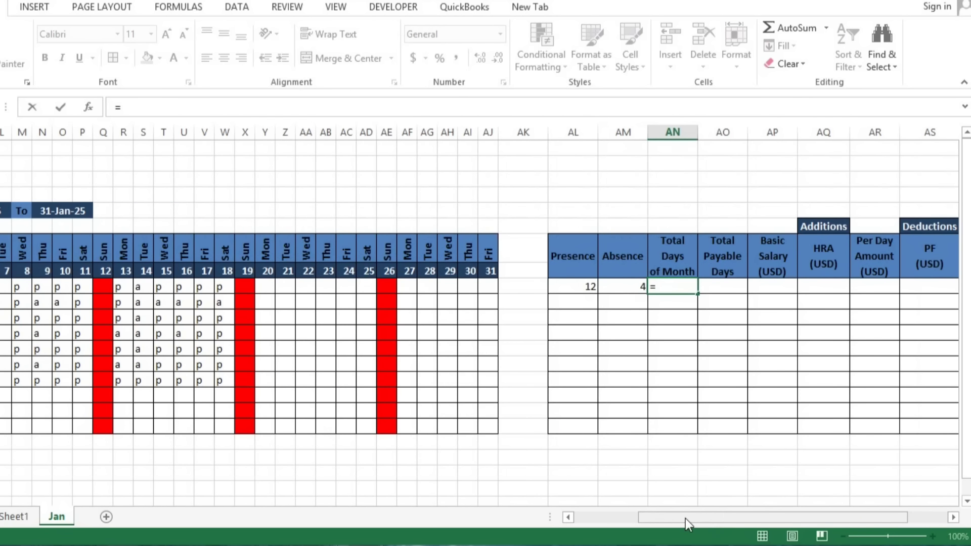
type("=day")
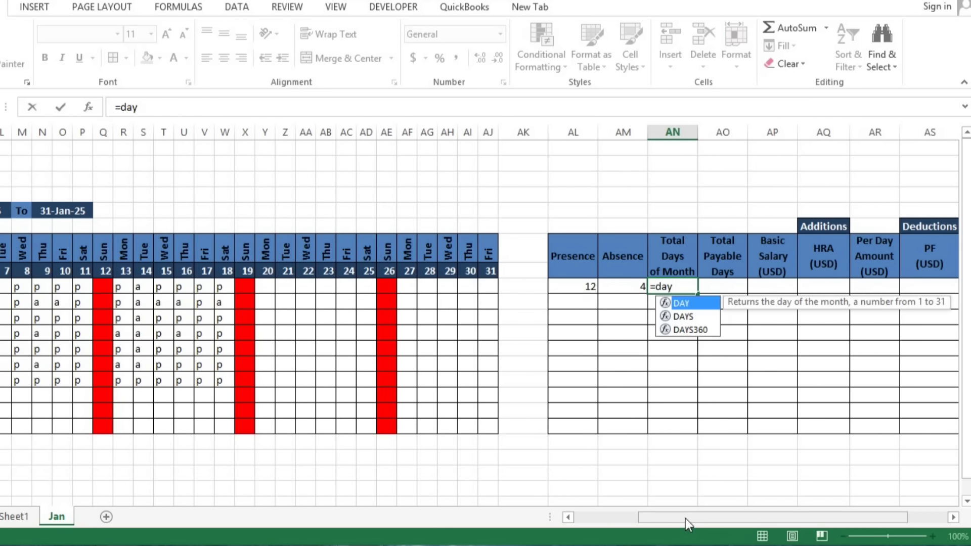
key("Tab")
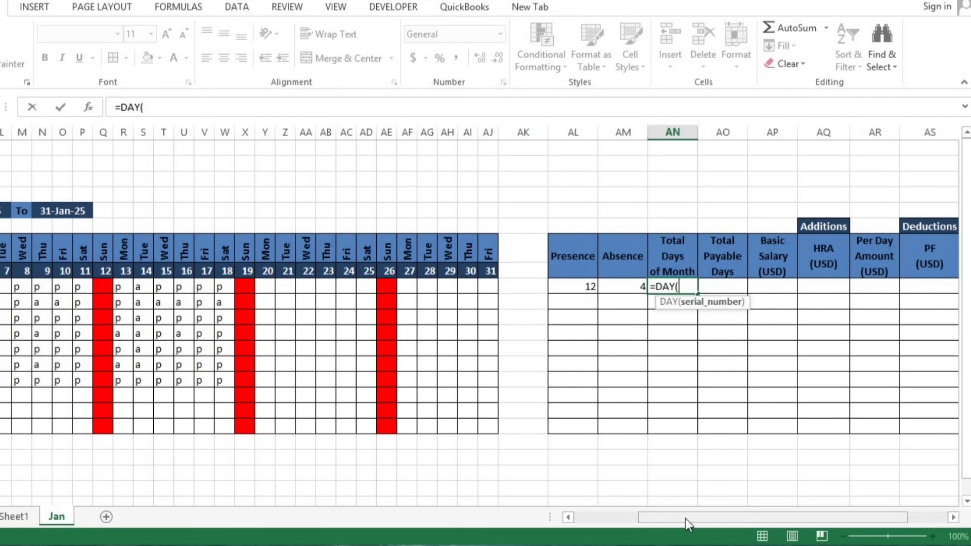
left_click(51, 213)
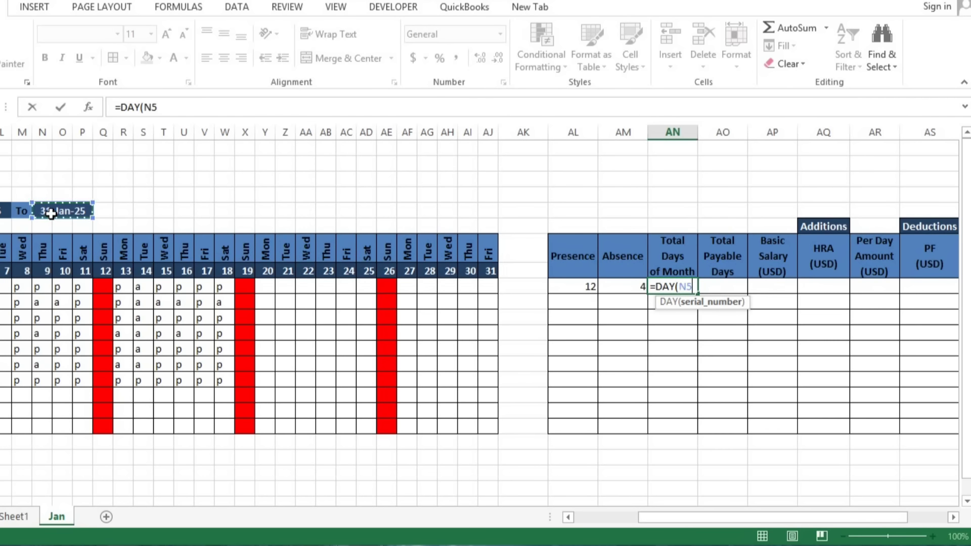
type(")")
key("Return")
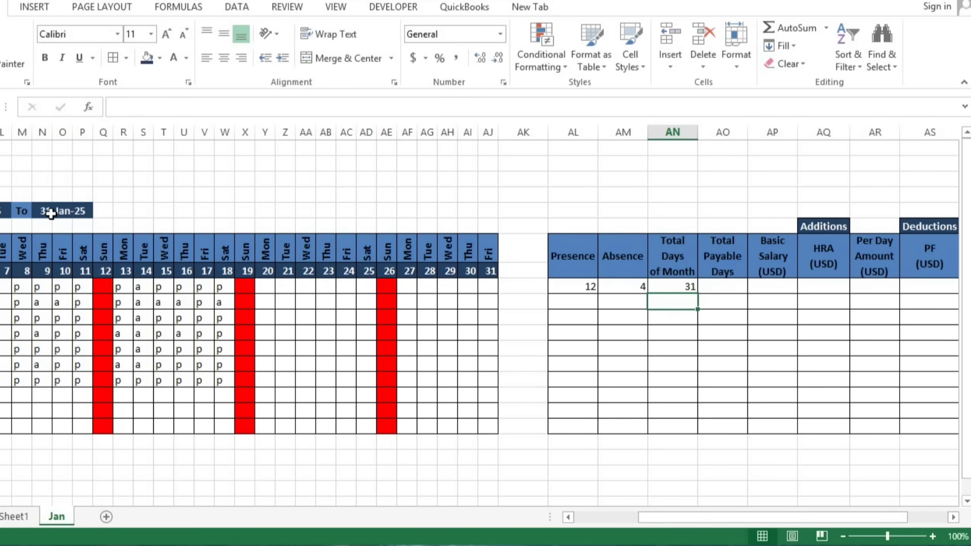
Make the end-date reference absolute in the first employee's Total Days of Month formula, giving =DAY($N$5)
key("Up")
key("F2")
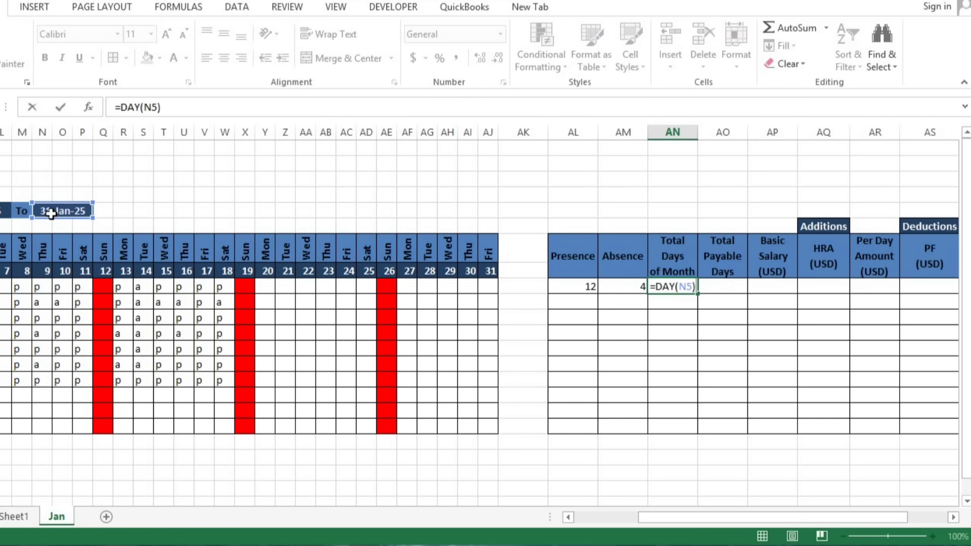
key("Left")
key("Left")
key("Left")
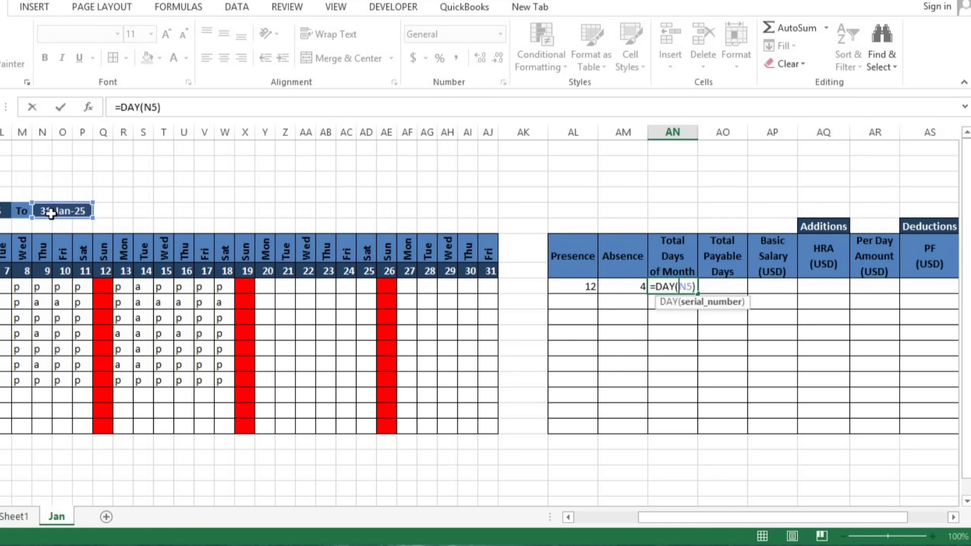
key("F4")
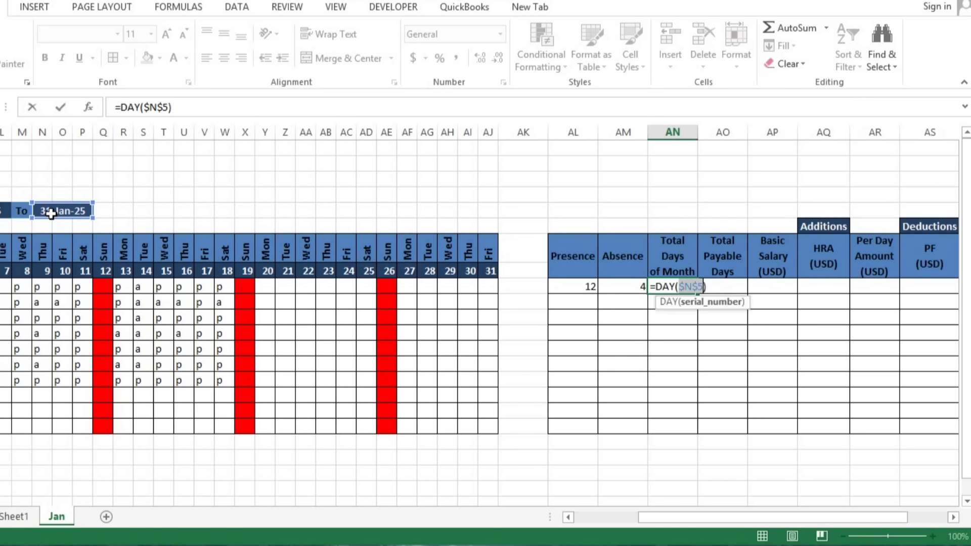
key("Return")
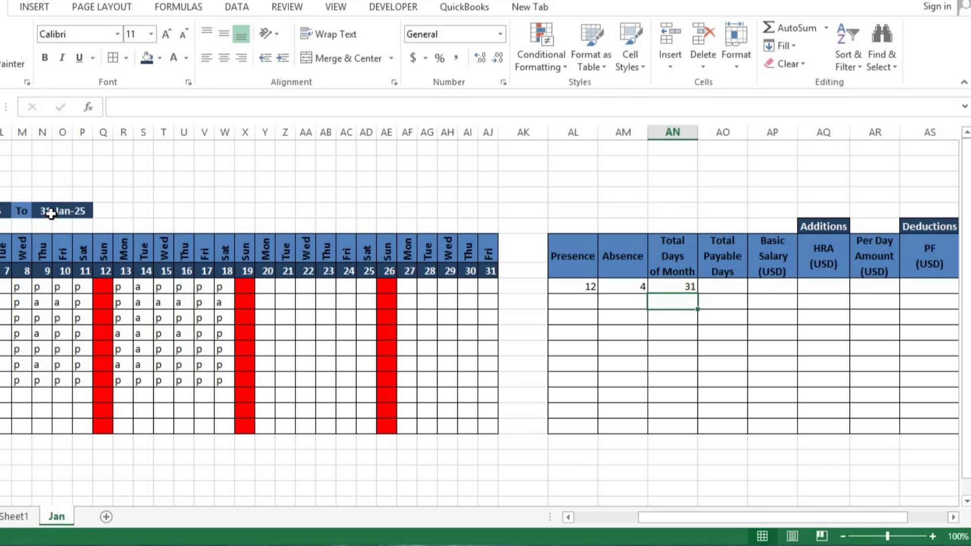
Fill the Total Days of Month formula down to the last employee row and check a copied cell
key("Up")
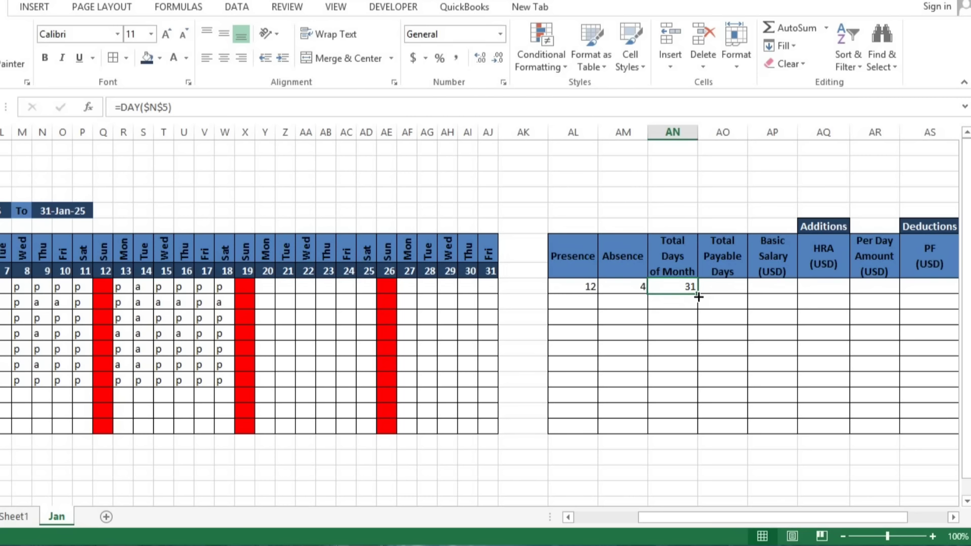
left_click_drag(698, 296, 697, 435)
key("Down")
key("F2")
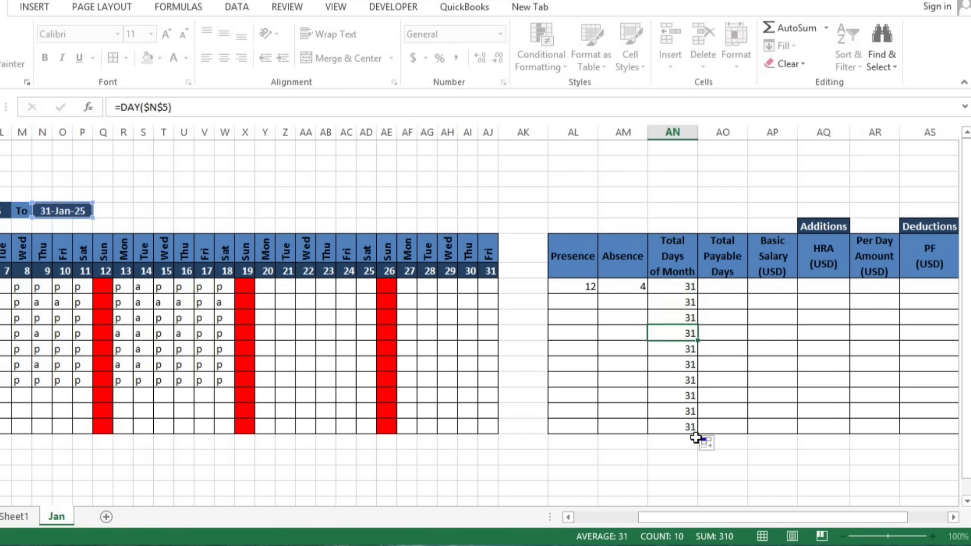
key("Escape")
Fill the first employee's Presence and Absence formulas down together to the last employee row
left_click(579, 292)
key("shift+Right")
left_click_drag(647, 293, 649, 433)
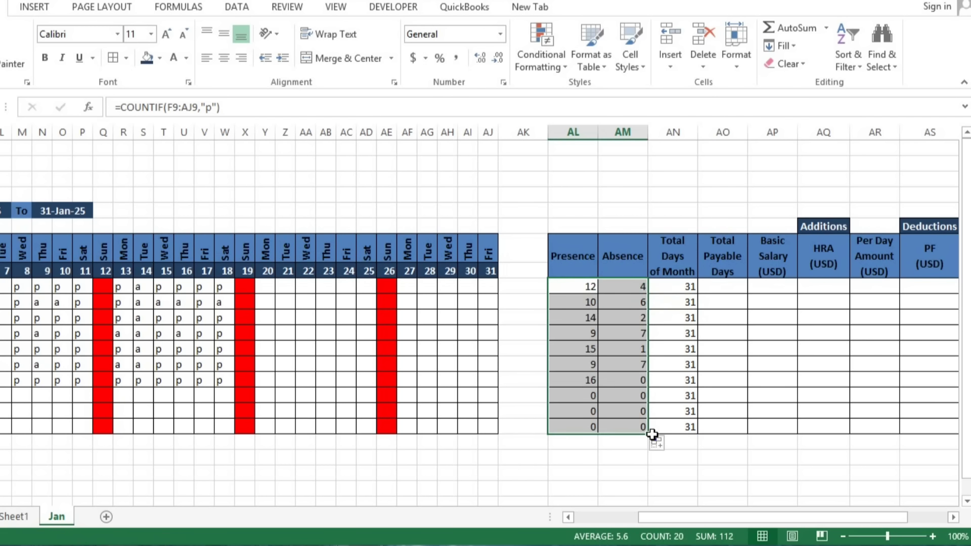
key("Down")
key("Down")
key("Right")
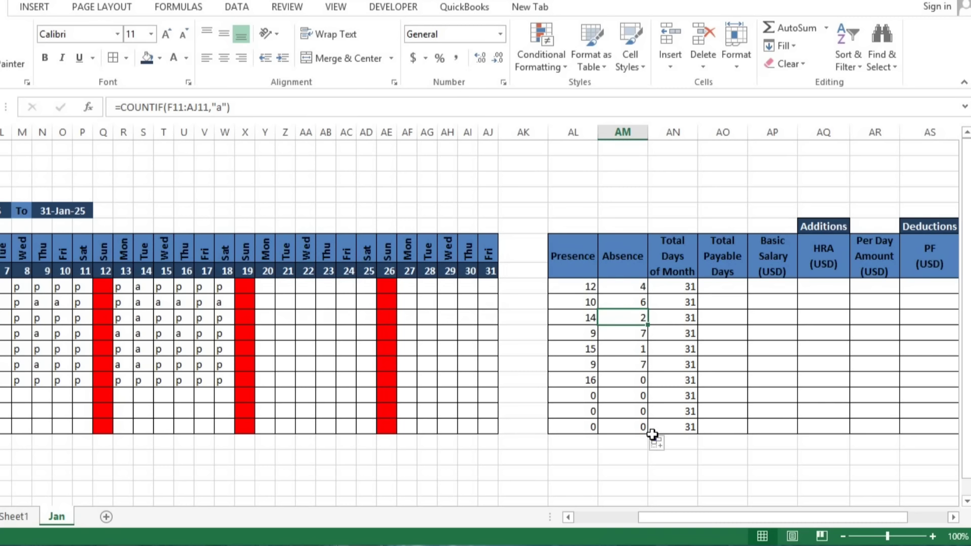
Calculate Total Payable Days for the first employee with =AN9-AM9 and fill it down to the last employee row
left_click(726, 286)
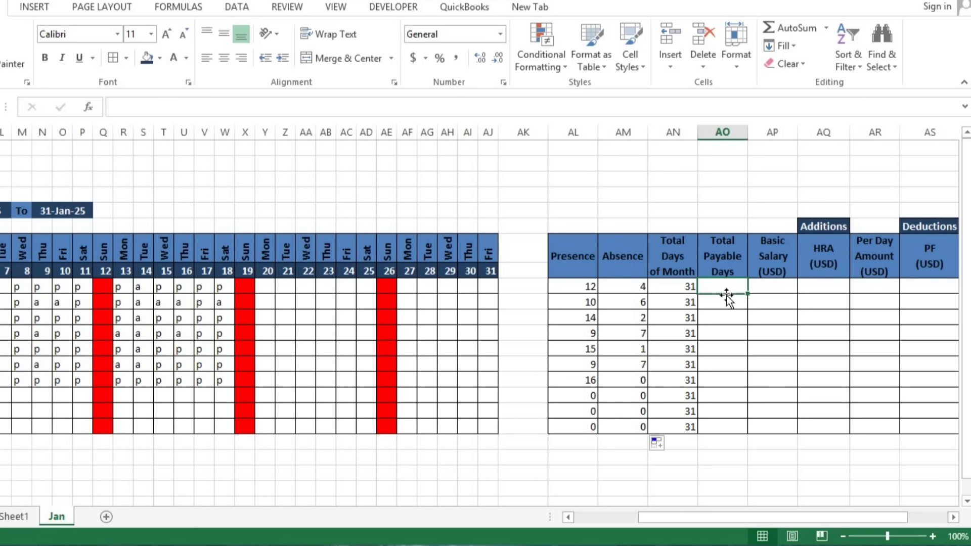
type("=")
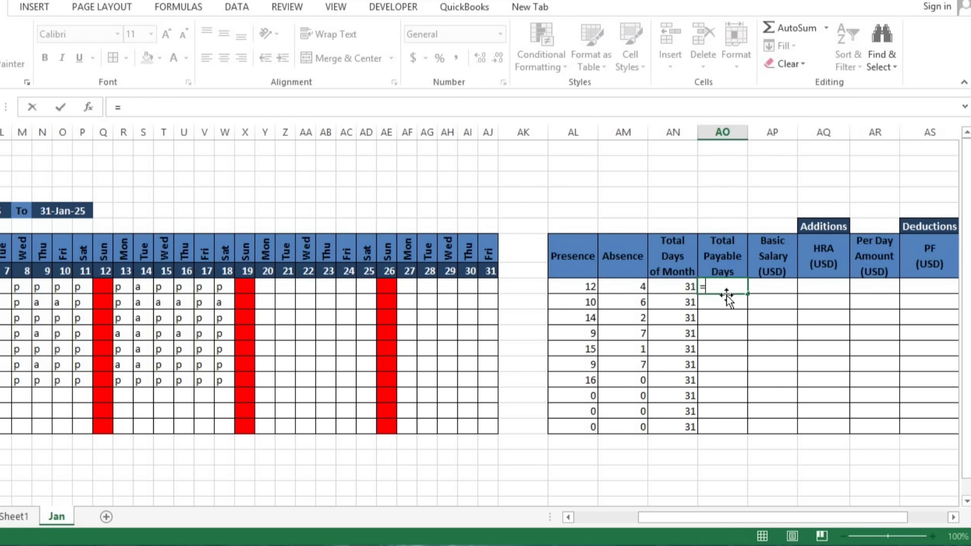
left_click(677, 286)
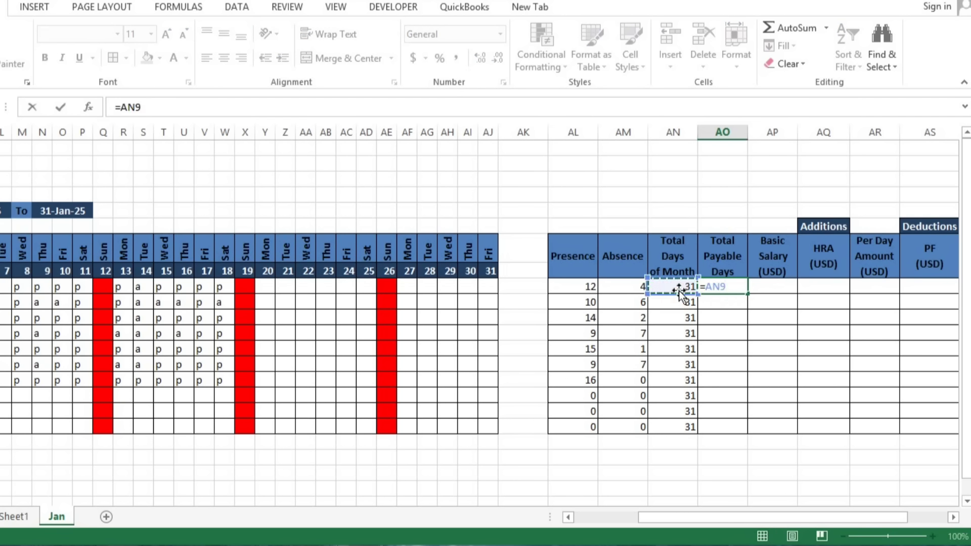
type("-")
left_click(630, 288)
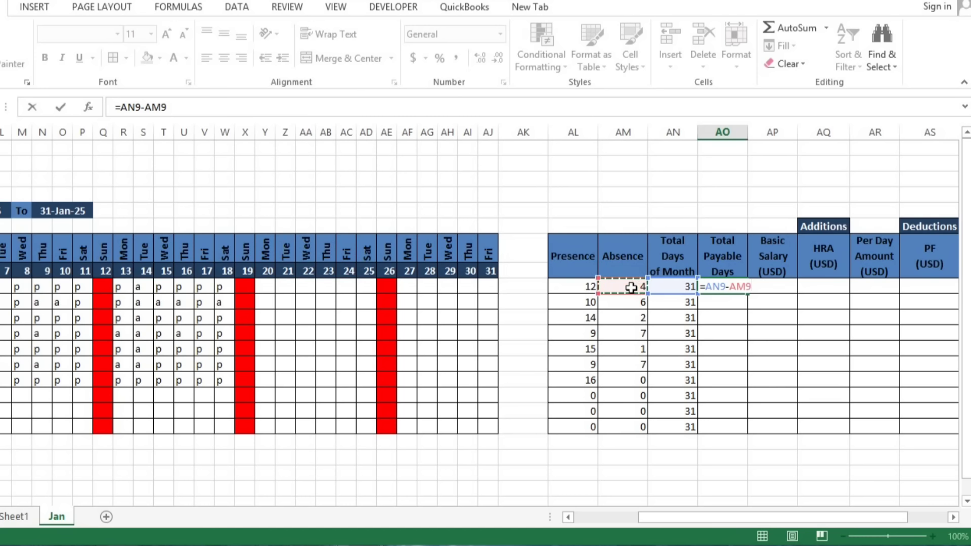
key("Return")
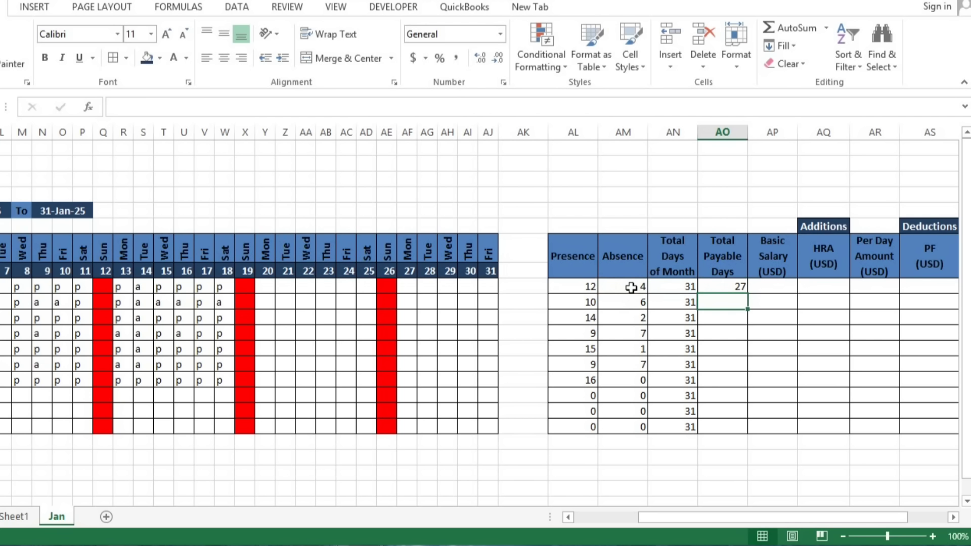
left_click(736, 288)
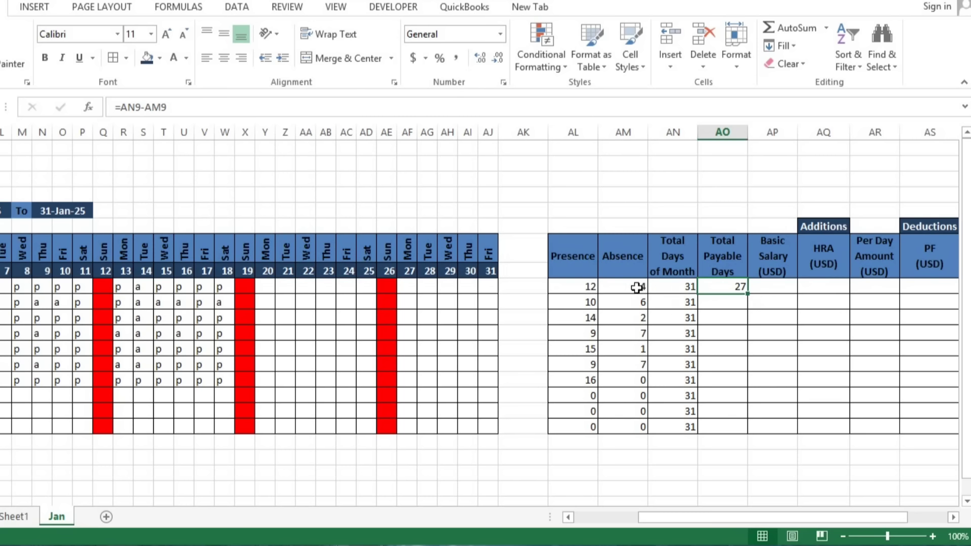
left_click_drag(748, 294, 747, 439)
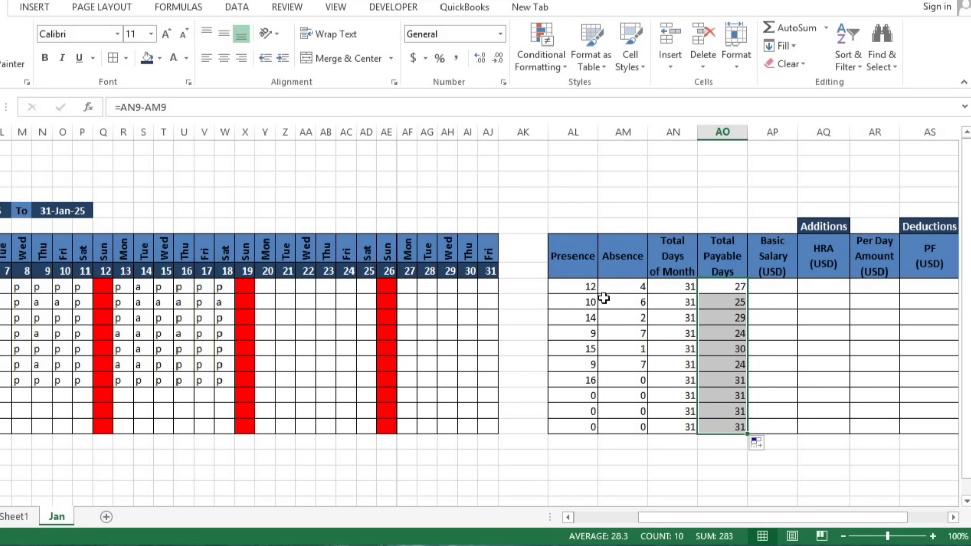
left_click(286, 195)
left_click(273, 292)
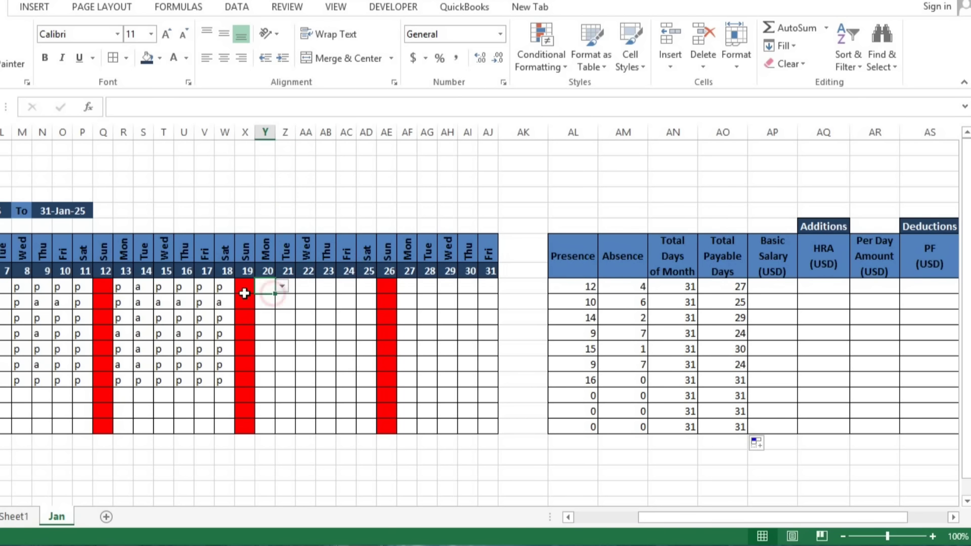
left_click(225, 301)
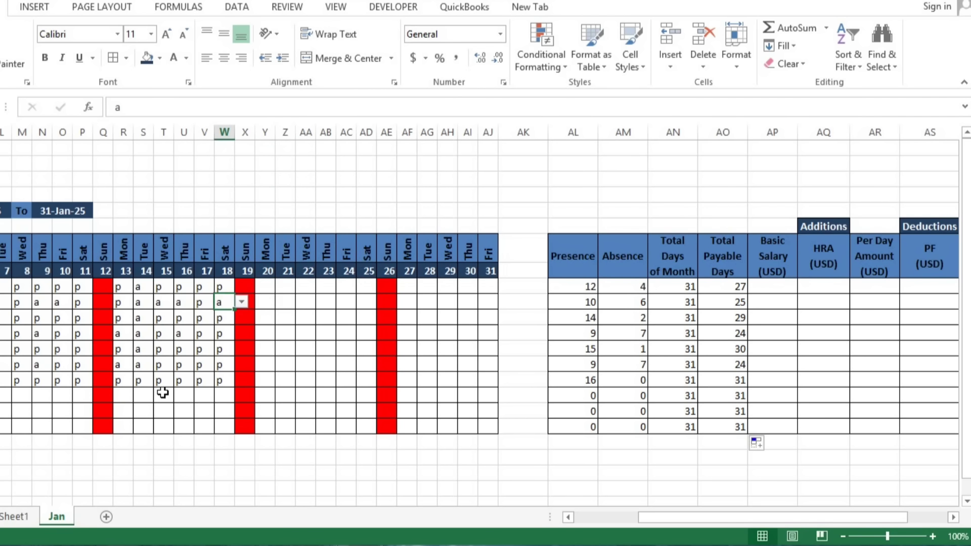
Replace the first employee's Total Payable Days formula with =IFERROR(SUMPRODUCT((($F9:$AJ9="p")+($F$7:$AJ$7="sun"))*($F$8:$AJ$8<=LOOKUP(2,1/($F9:$AJ9<>""),$F$8:$AJ$8))),0)
left_click(729, 295)
left_click(732, 288)
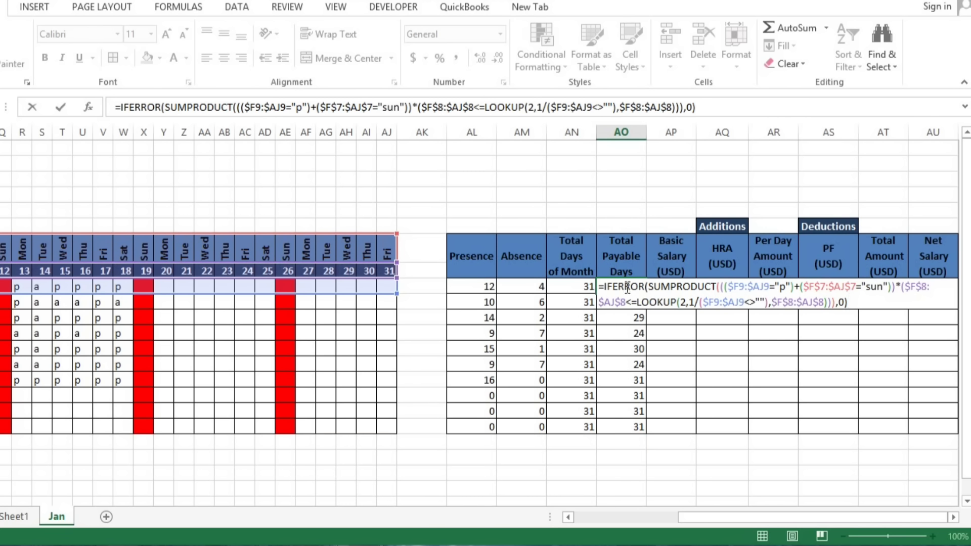
key("Escape")
key("Return")
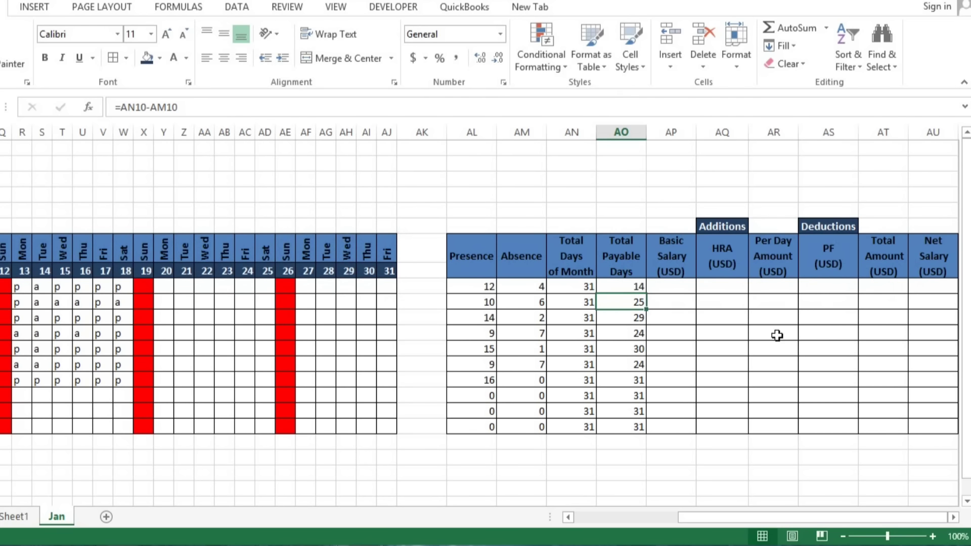
Examine the IFERROR, LOOKUP, presence and Sunday conditions, and SUMPRODUCT parts of the first employee's Total Payable Days formula
key("Up")
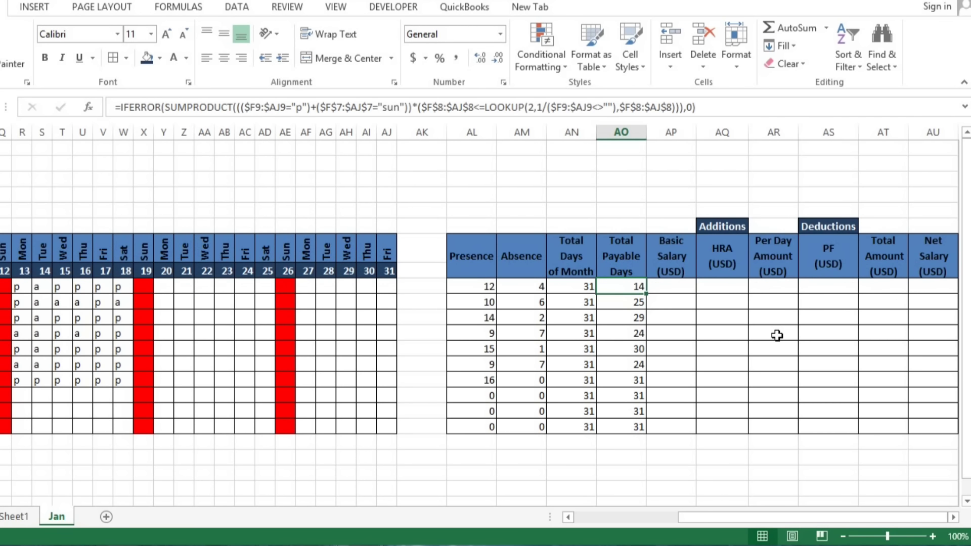
key("F2")
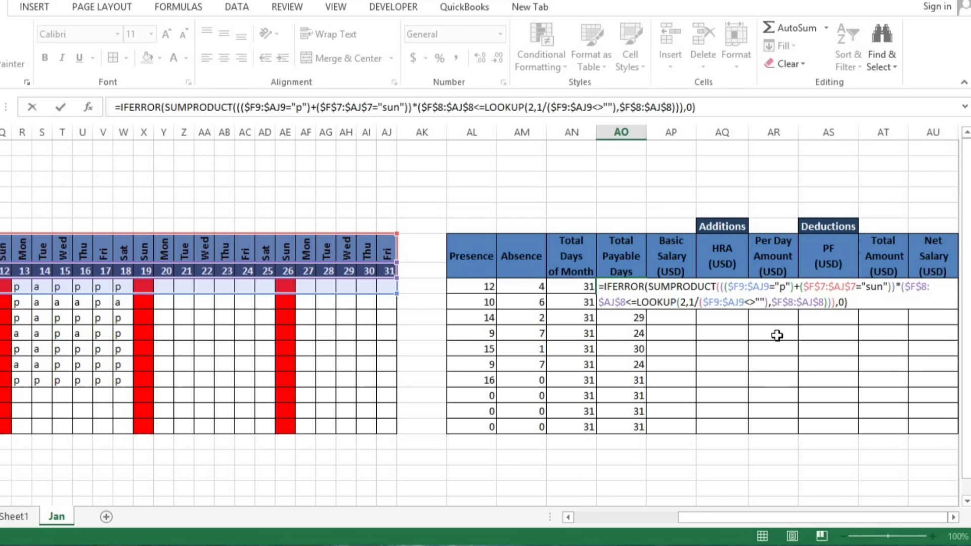
key("Up")
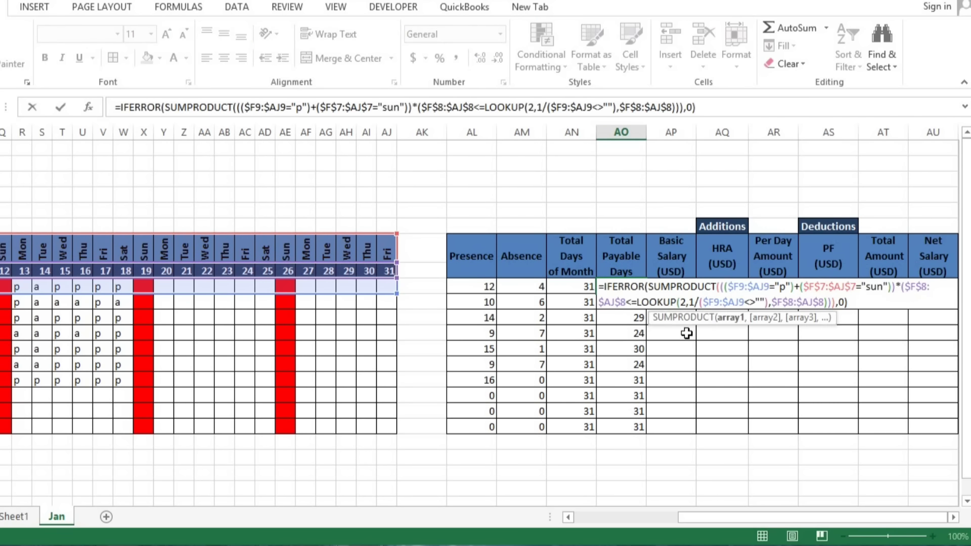
left_click(638, 287)
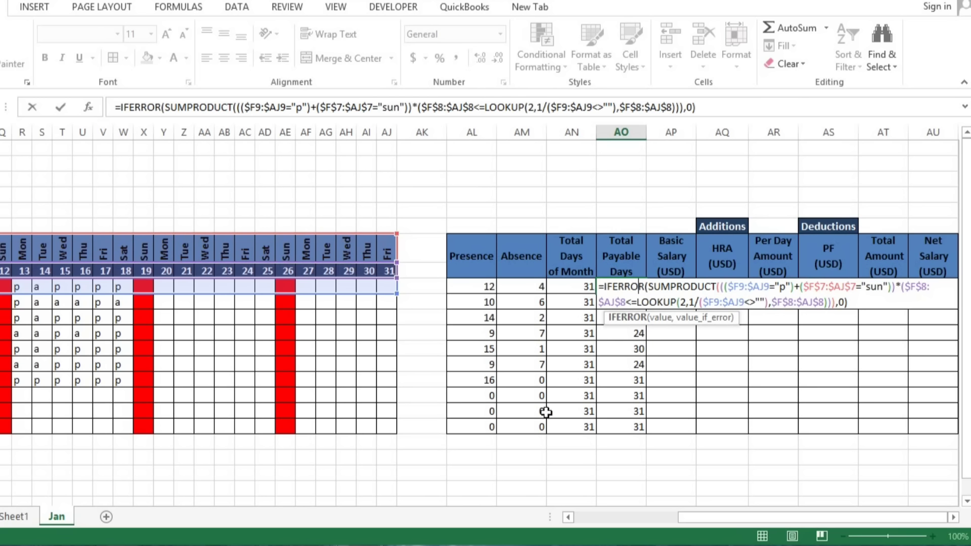
left_click_drag(636, 302, 827, 302)
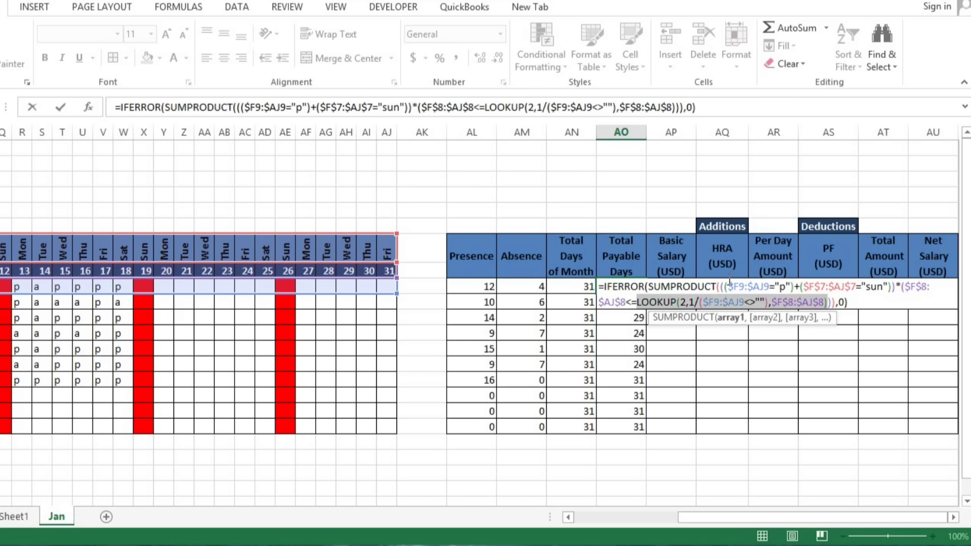
double_click(671, 305)
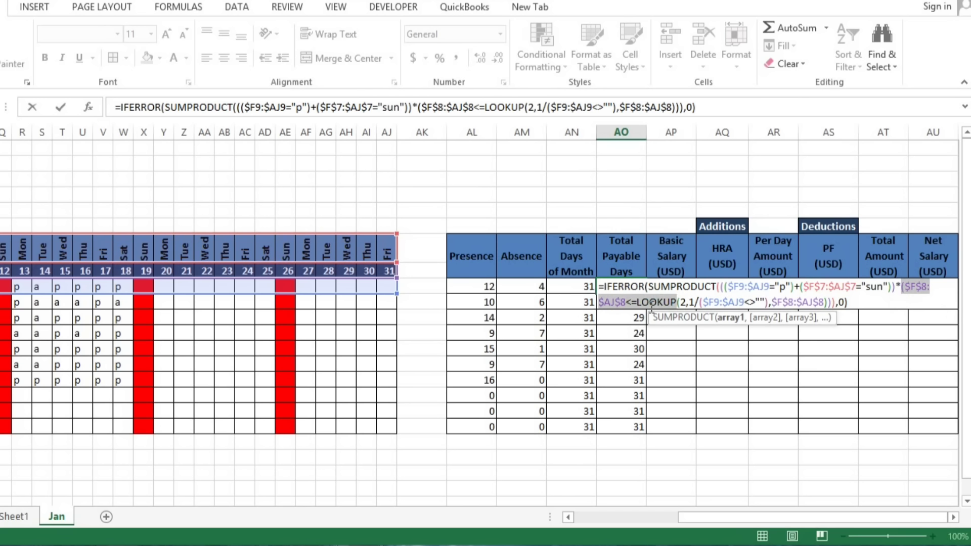
left_click_drag(727, 286, 889, 287)
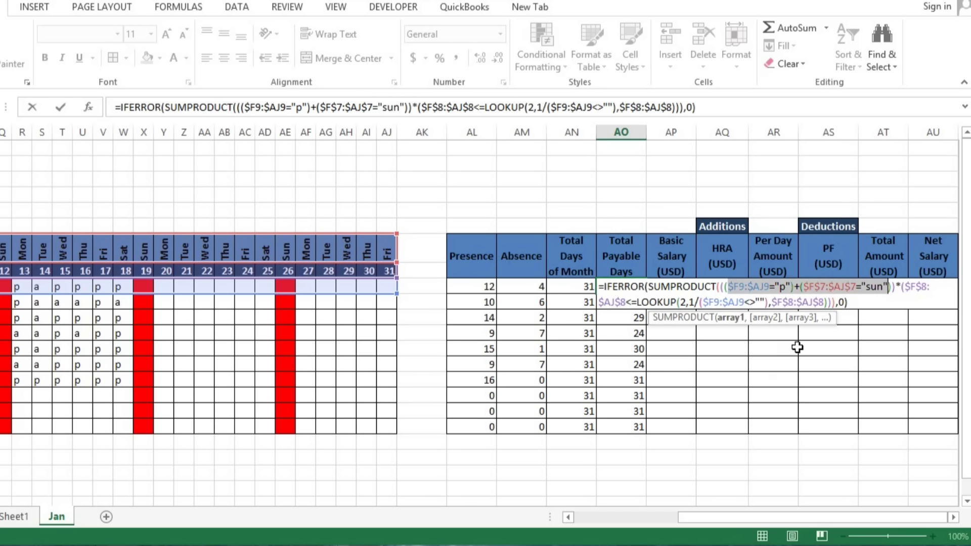
left_click(898, 285)
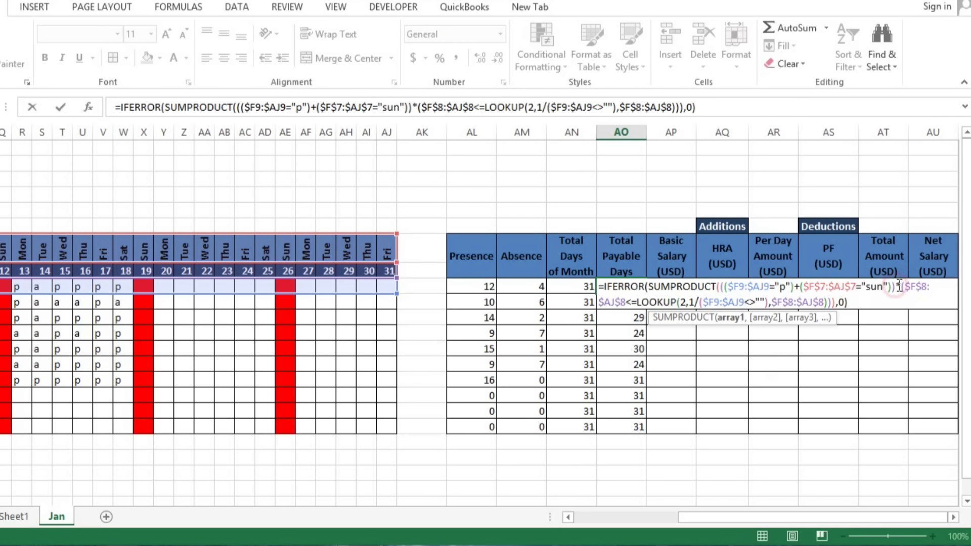
key("shift+Right")
left_click_drag(649, 286, 717, 286)
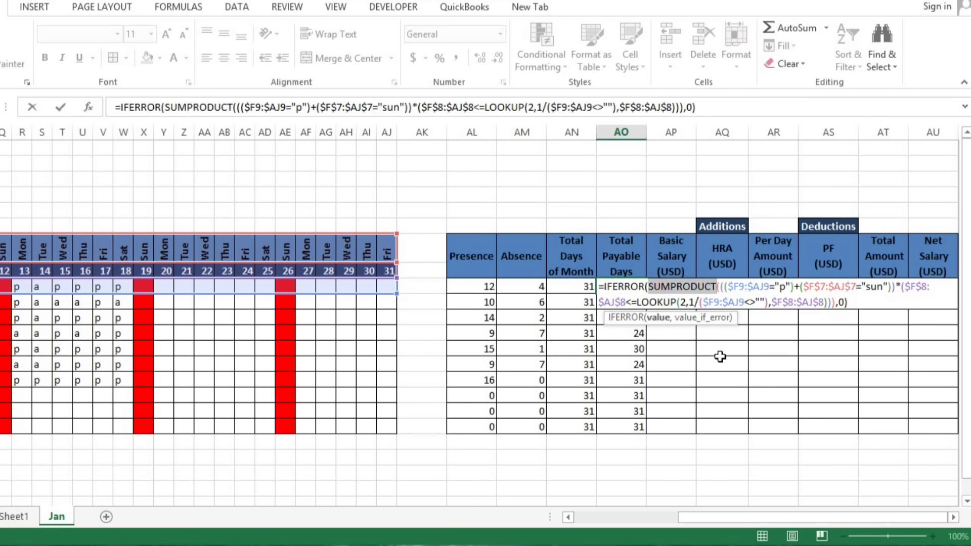
key("Escape")
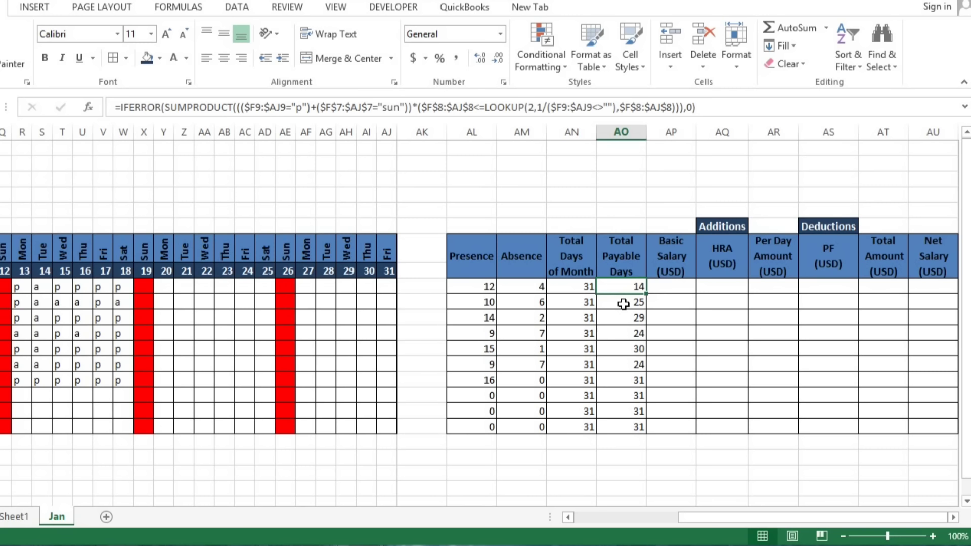
left_click(488, 285)
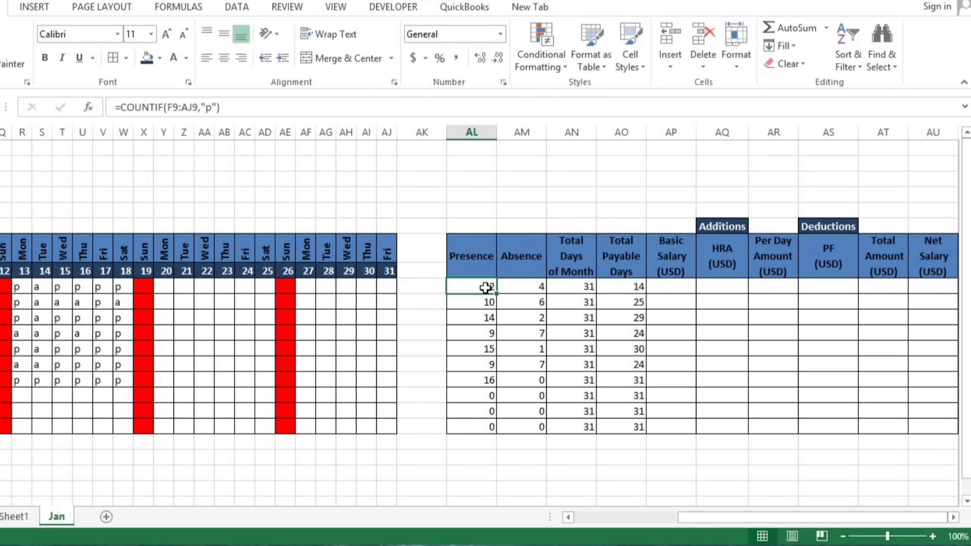
Compare the first employee's daily attendance marks and the Sunday columns with the Total Payable Days value
key("Left")
key("Left")
key("Left")
key("Left")
key("Left")
key("Left")
key("Left")
key("Left")
key("Left")
key("Left")
key("Left")
key("Left")
key("Left")
key("Left")
key("Left")
key("Left")
key("Left")
key("Left")
key("Left")
key("Left")
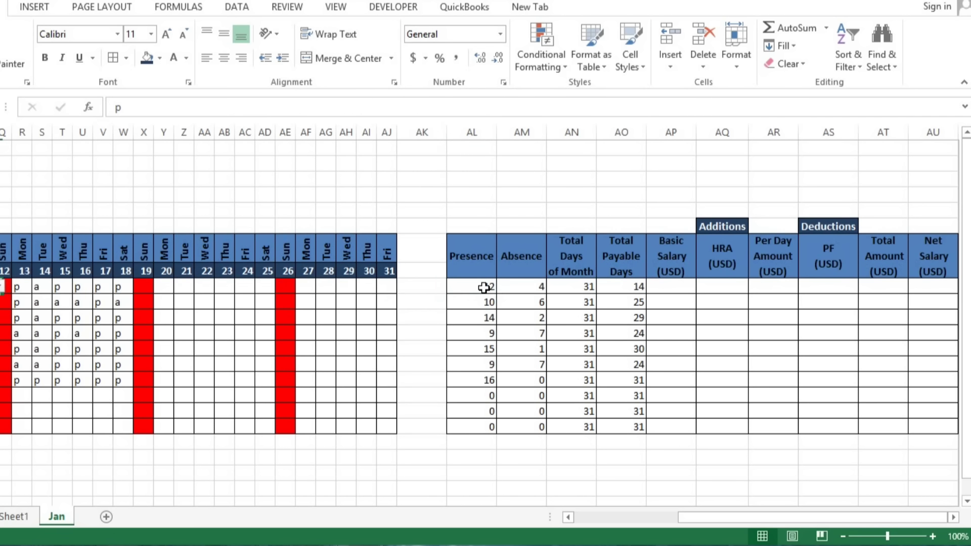
key("Left")
key("Left")
key("Left")
key("Left")
key("Left")
key("Left")
key("Left")
key("Left")
key("Left")
key("Left")
key("Left")
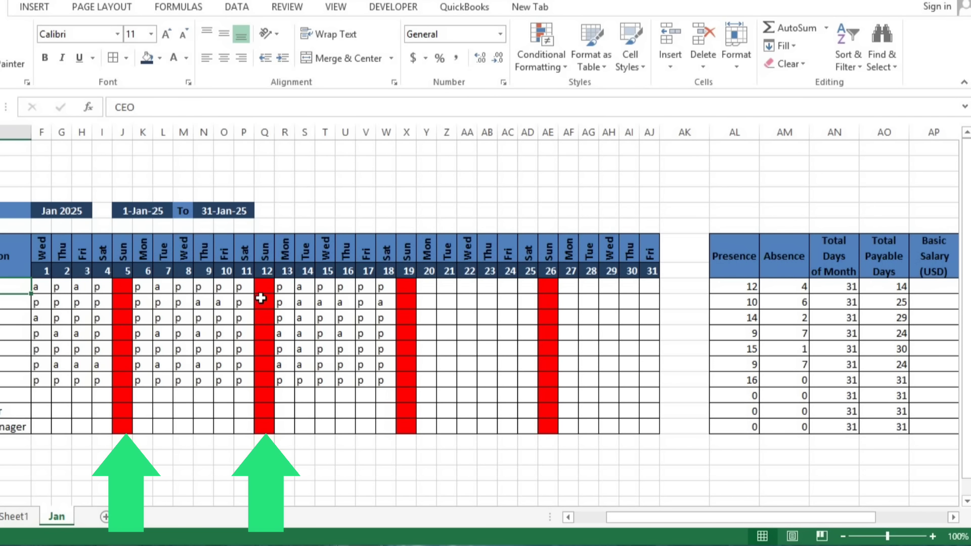
left_click(884, 287)
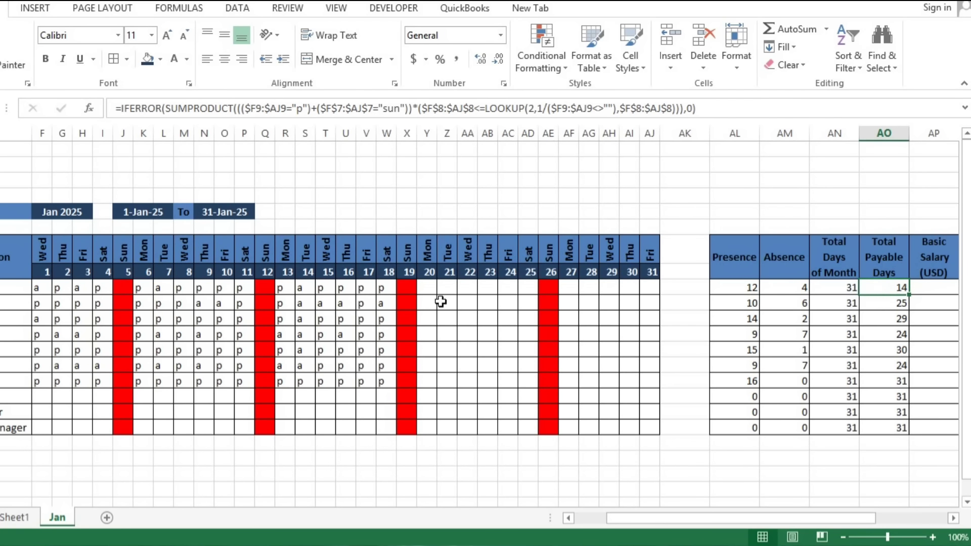
Clear the first employee's attendance marks from 6 to 18 January
left_click(142, 290)
key("shift+Right")
key("ctrl+shift+Right")
key("Delete")
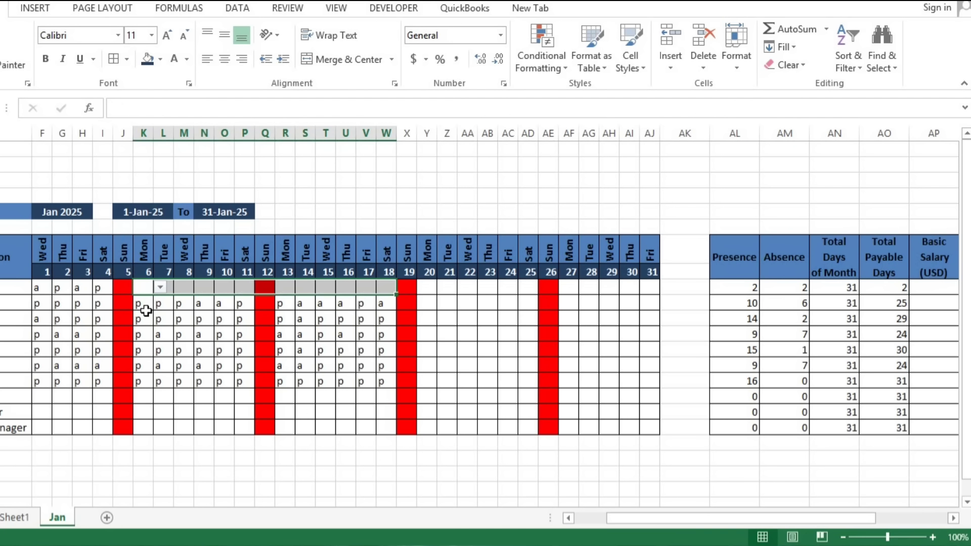
key("Left")
key("Left")
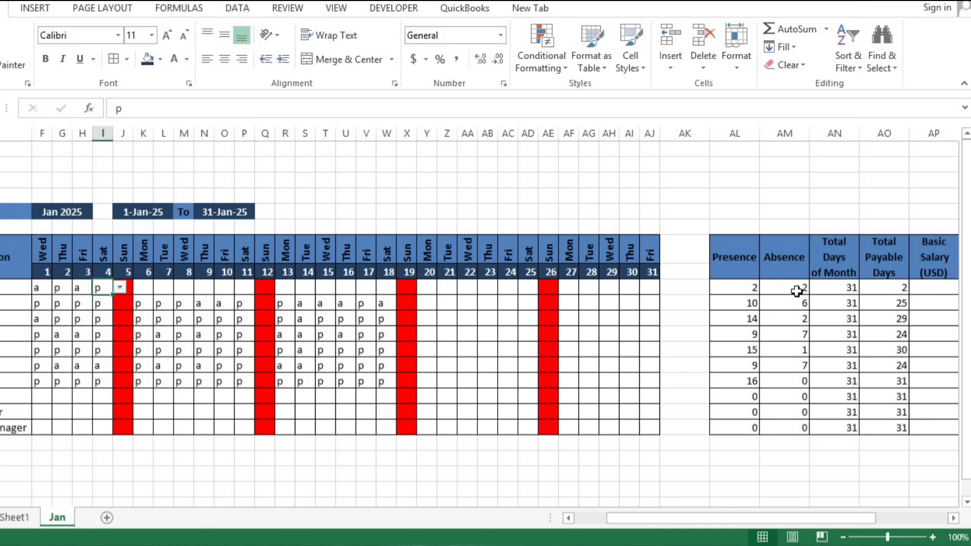
Mark the first employee absent (a) on 6 January and review the Total Payable Days formula in that row
left_click(146, 288)
left_click(162, 287)
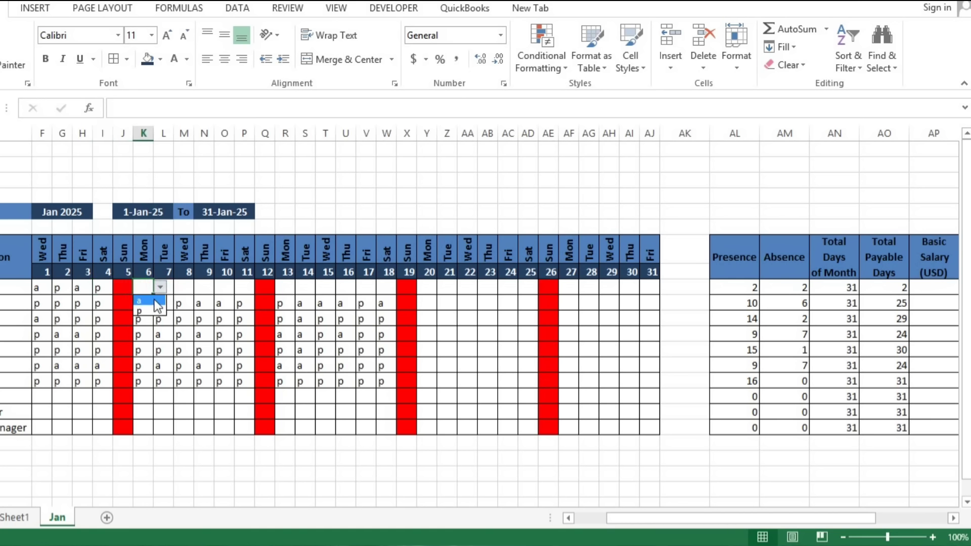
left_click(155, 301)
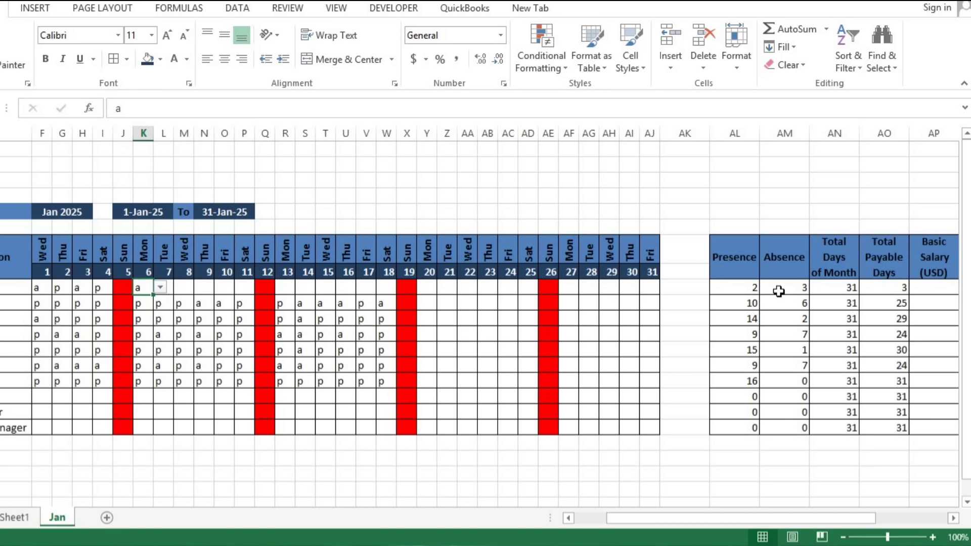
double_click(888, 292)
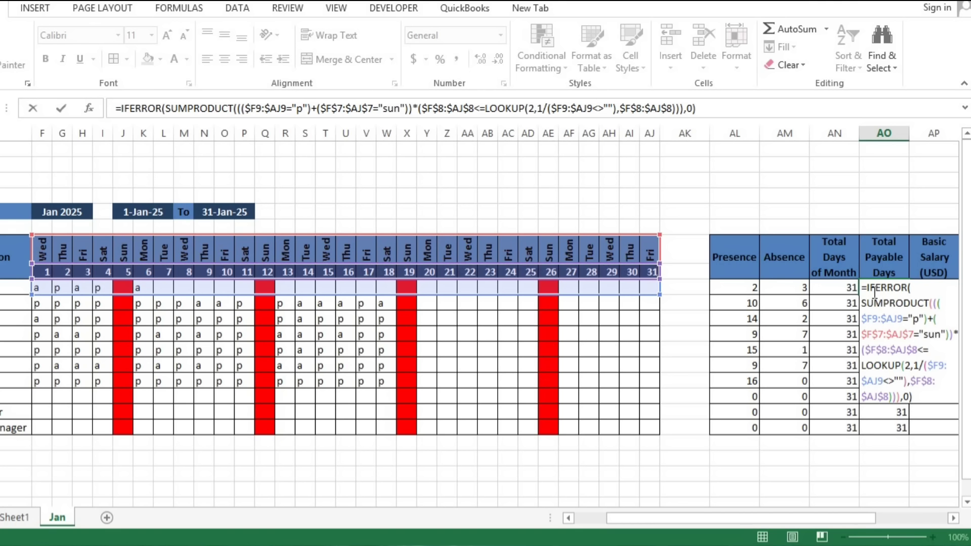
key("ctrl+Return")
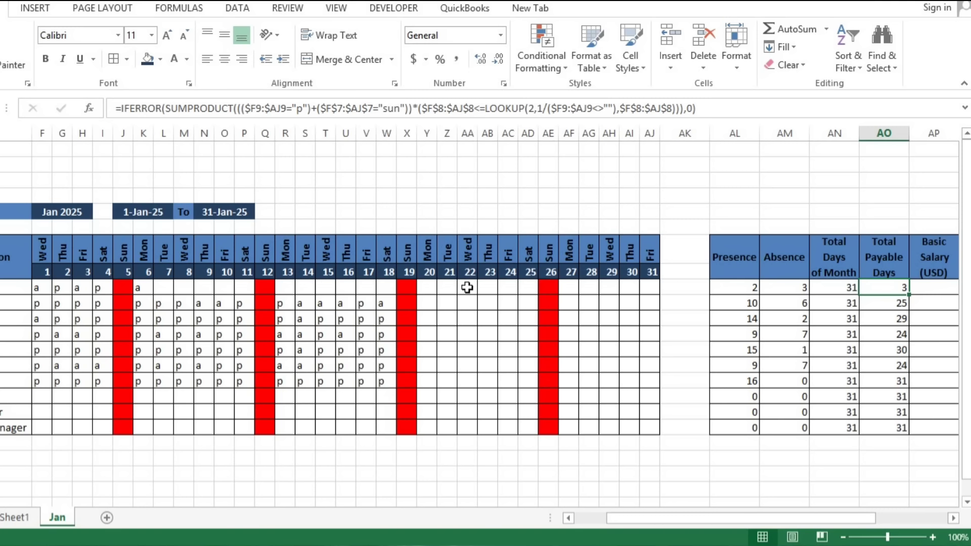
Fill the Basic Salary column with 10,000 for the first employee, rising by 1,000 per row to 19,000 for the last
key("Right")
key("Right")
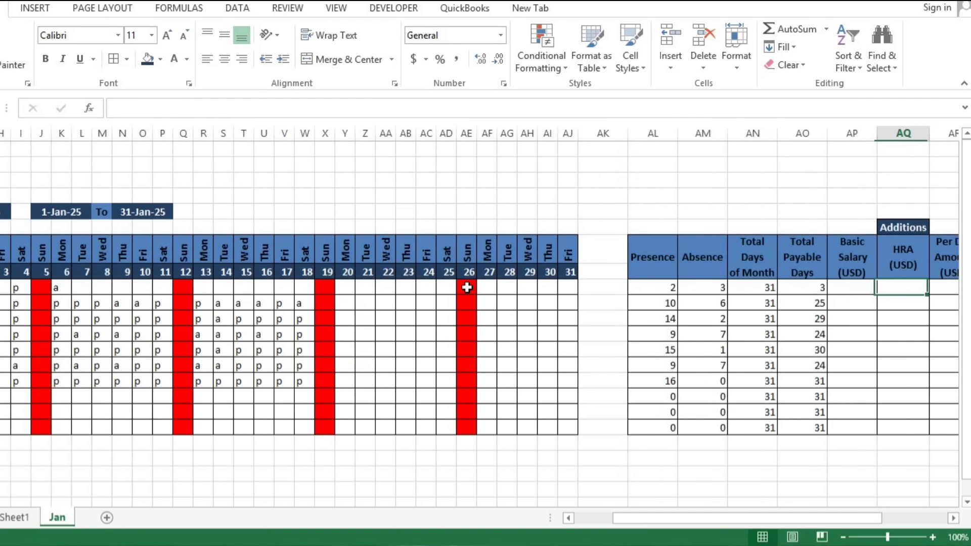
key("Left")
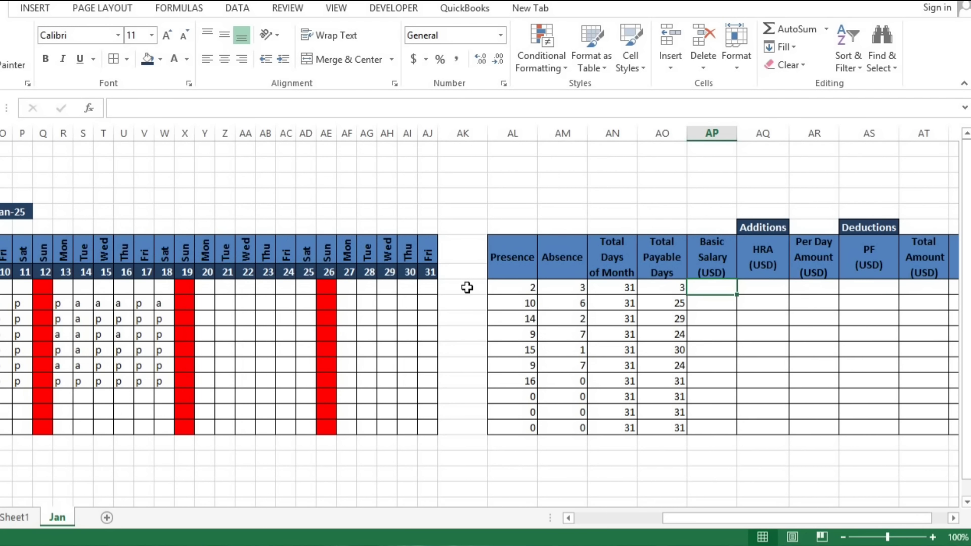
type("10,000 11,000 12,000 13,000 14,000 15,000 16,000 17,000 18,000 19,000")
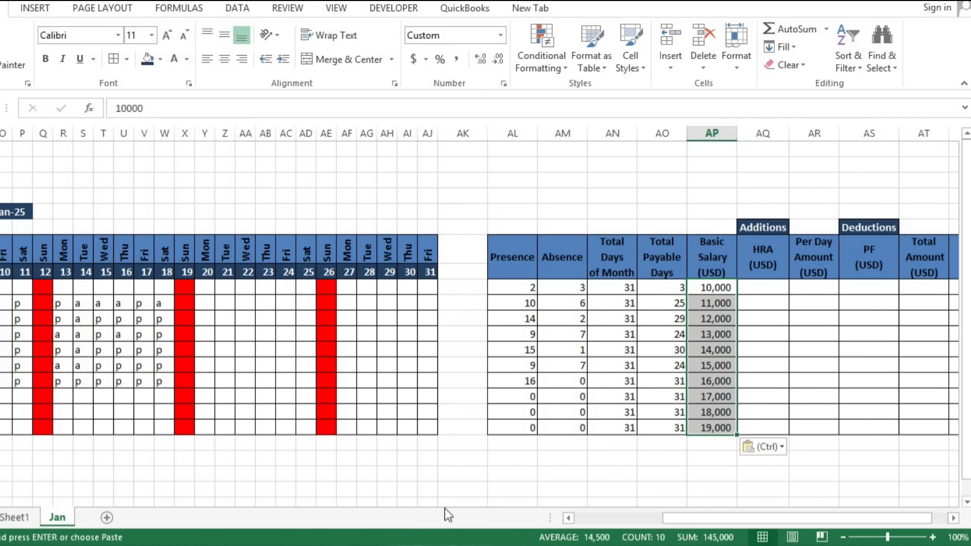
key("Right")
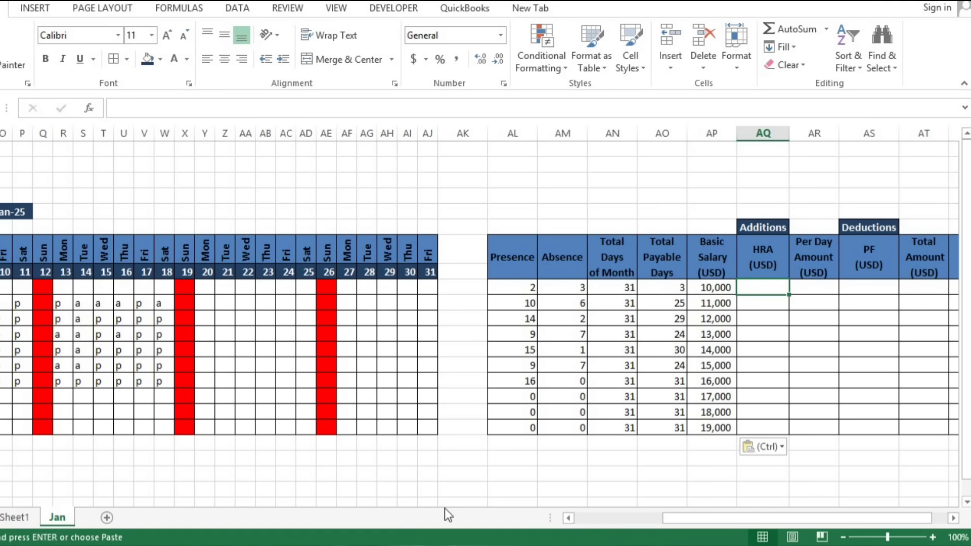
key("Escape")
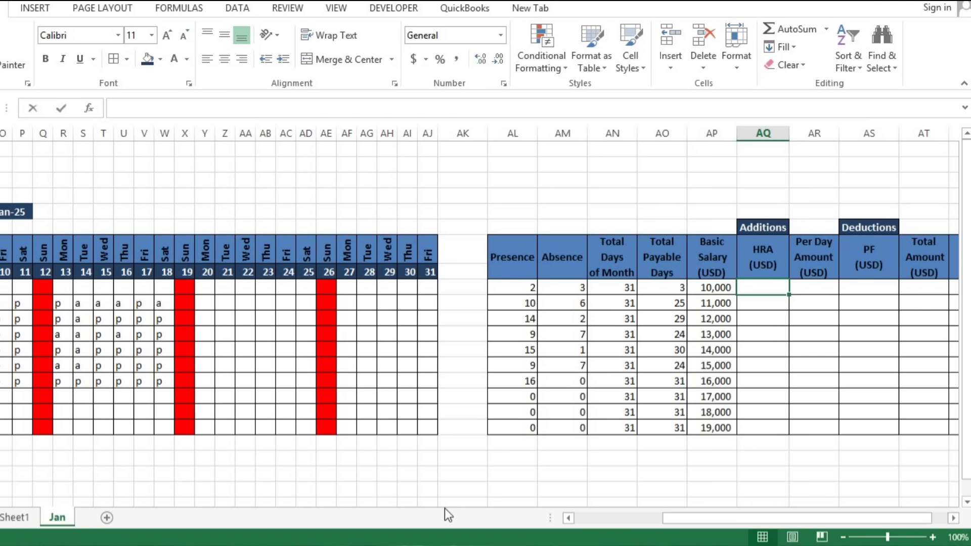
Calculate the first employee's HRA with =AP9*10%, fill it down to the last employee row, and check the second row's formula
type("=")
key("Left")
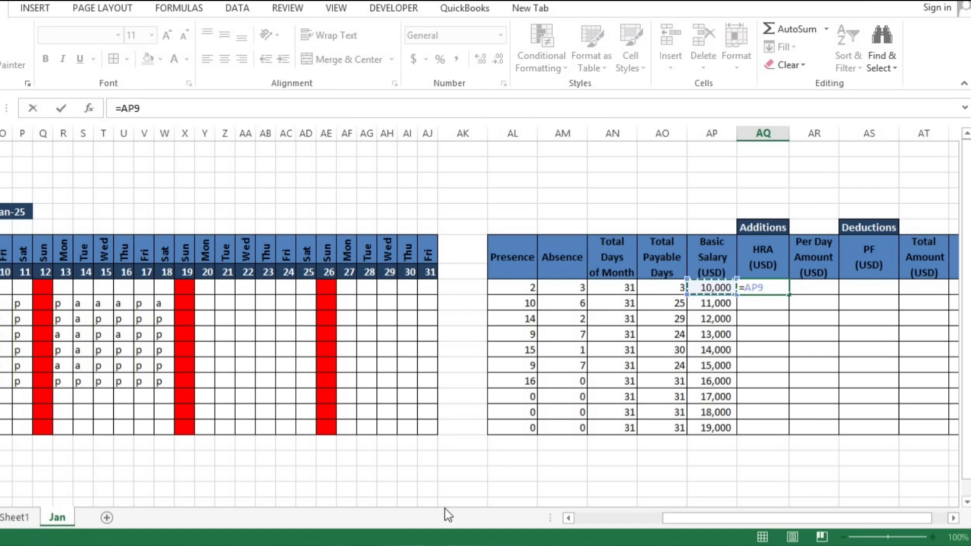
type("*10%")
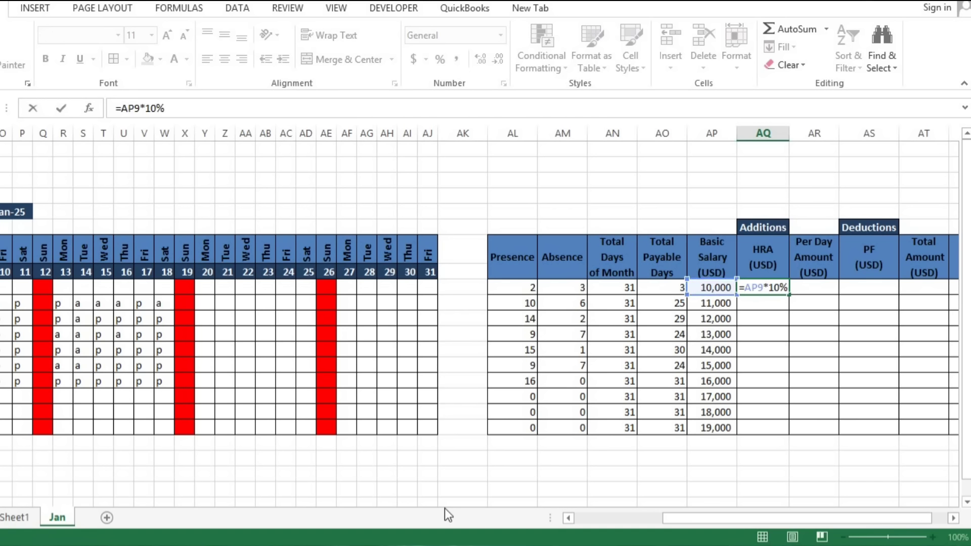
key("Return")
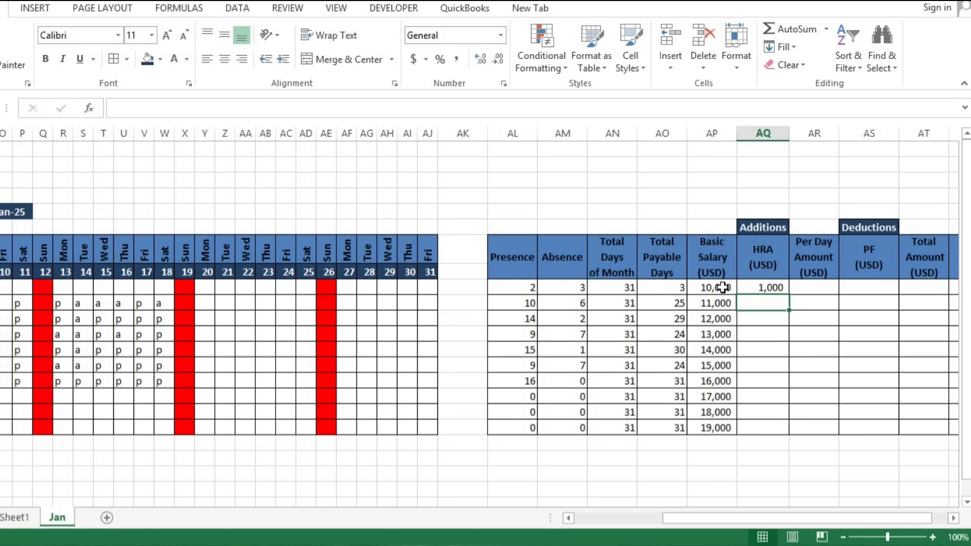
left_click(773, 287)
double_click(790, 296)
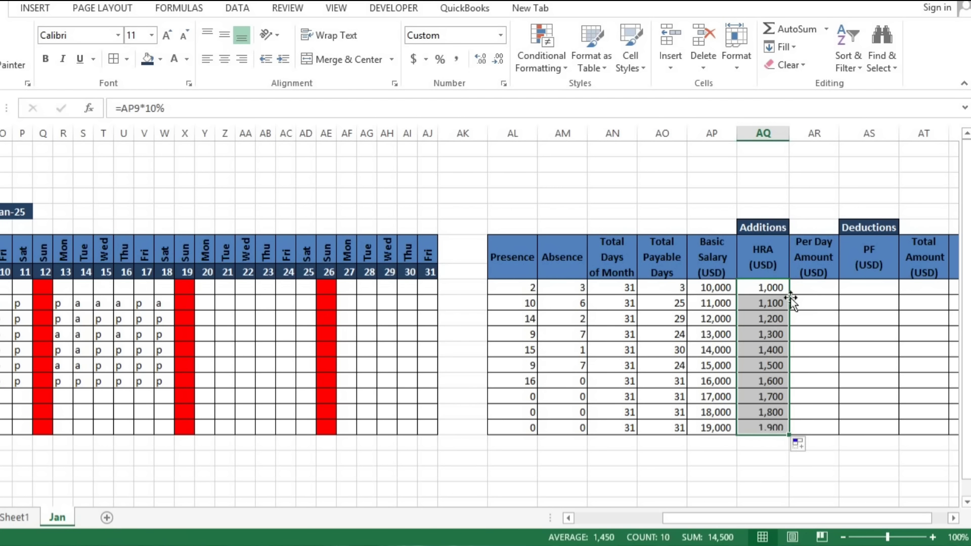
left_click(791, 299)
key("F2")
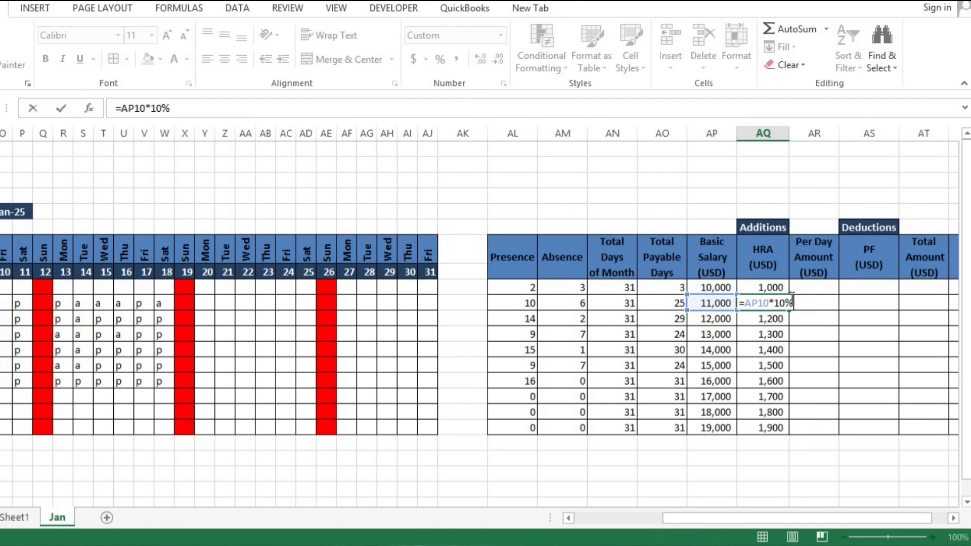
key("Escape")
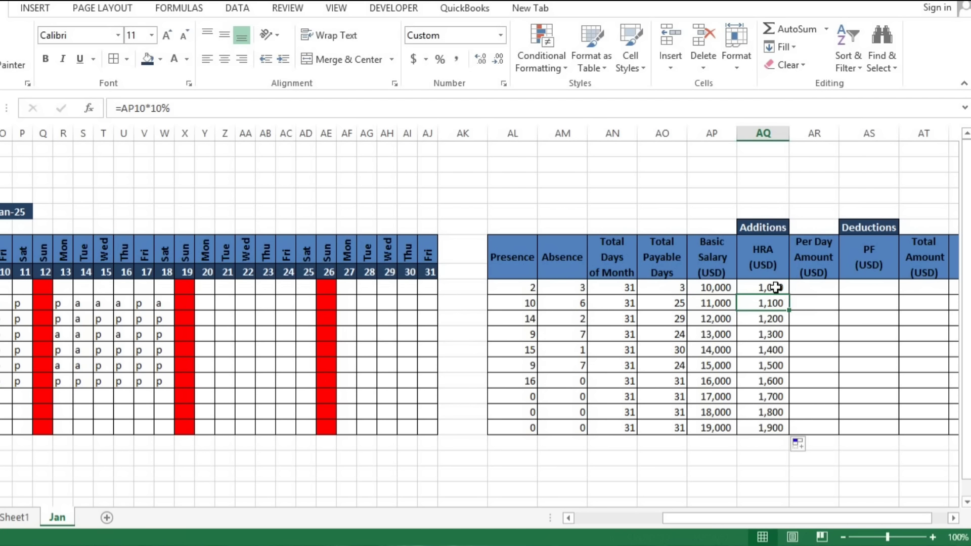
Calculate the first employee's Per Day Amount with =AP9/AN9
left_click(813, 287)
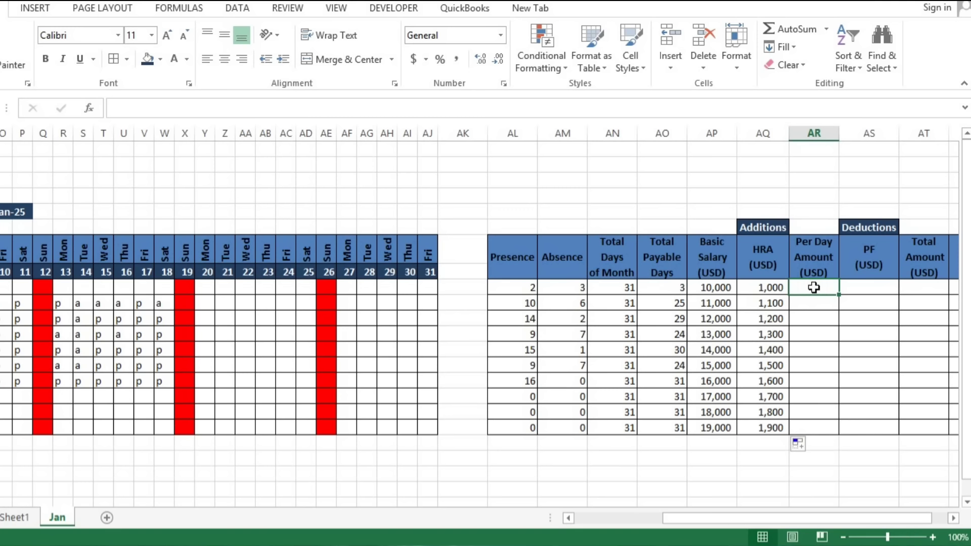
type("=")
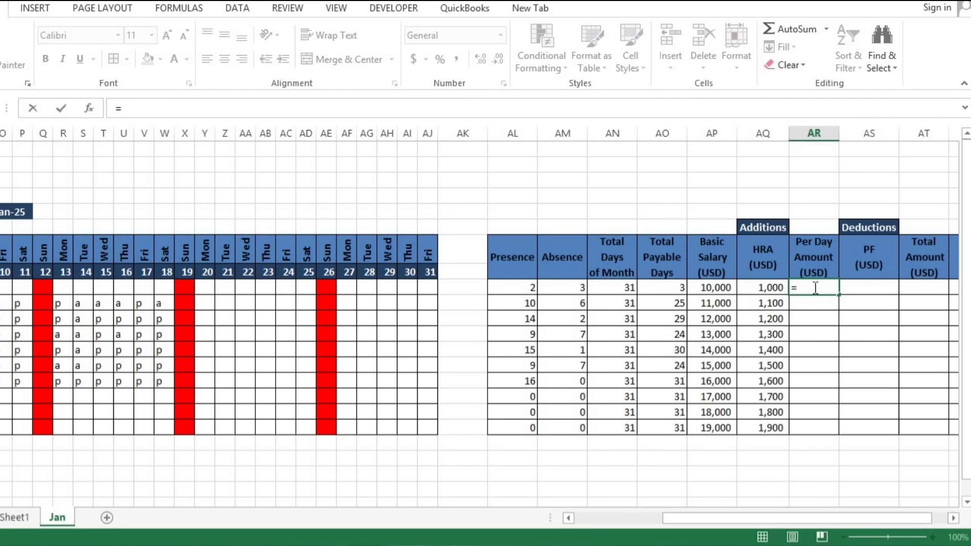
left_click(726, 288)
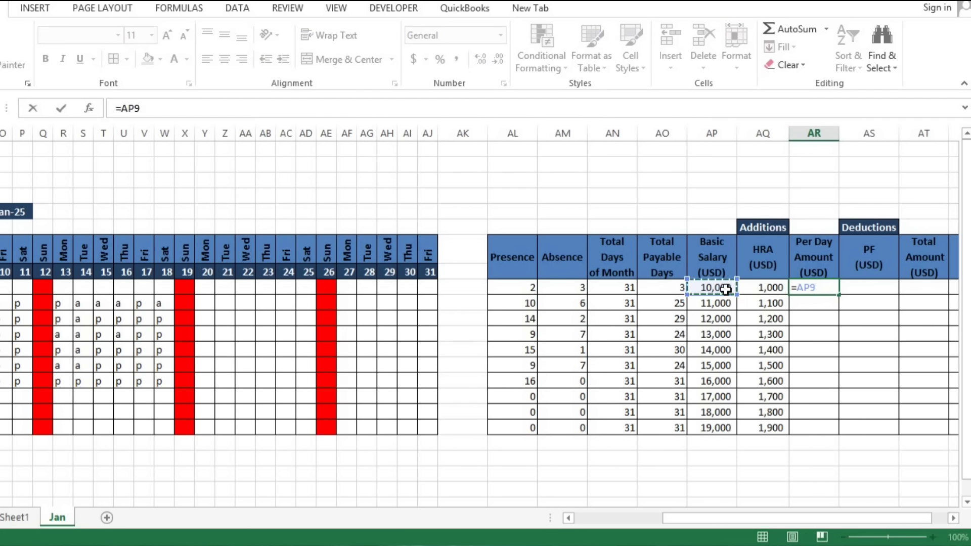
type("/")
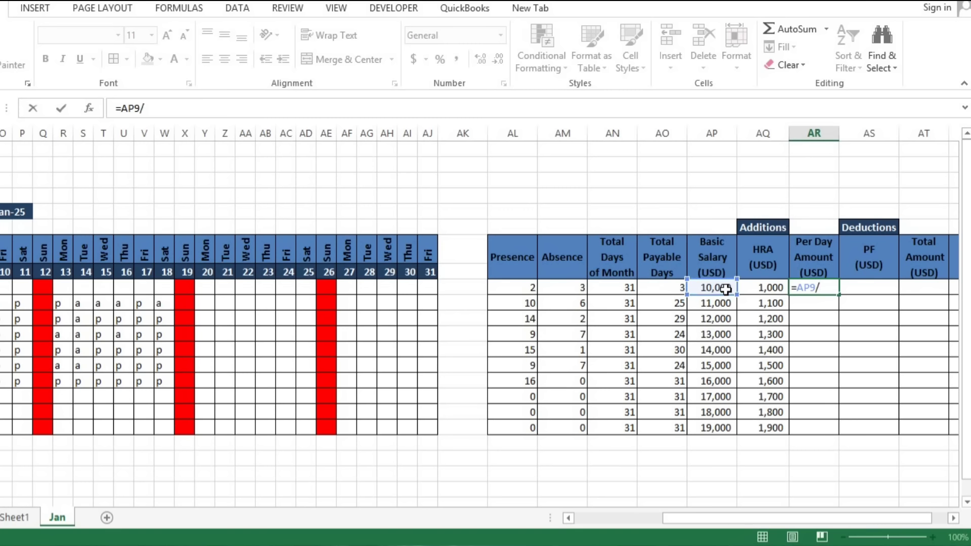
left_click(626, 288)
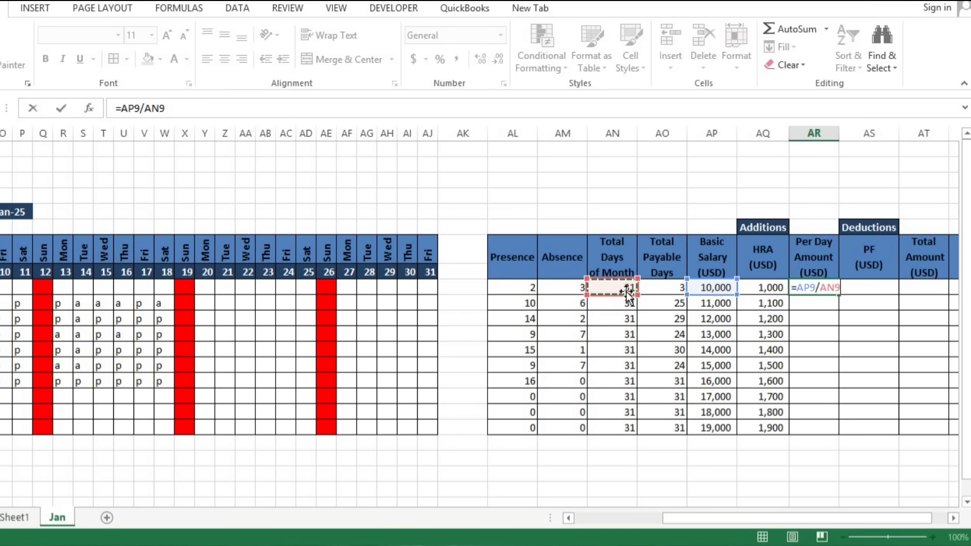
key("Return")
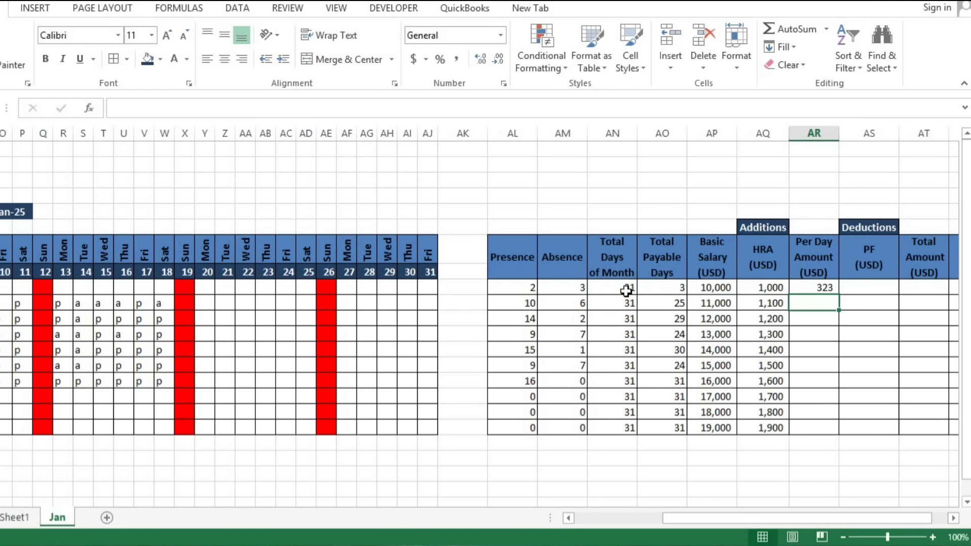
key("Up")
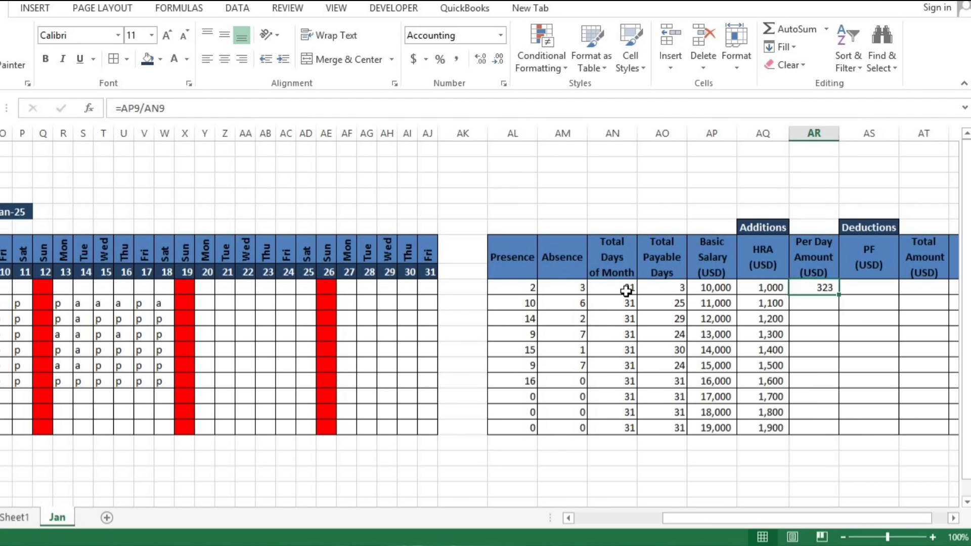
Fill the Per Day Amount formula down to the last employee row and display the amounts without decimal places
double_click(838, 294)
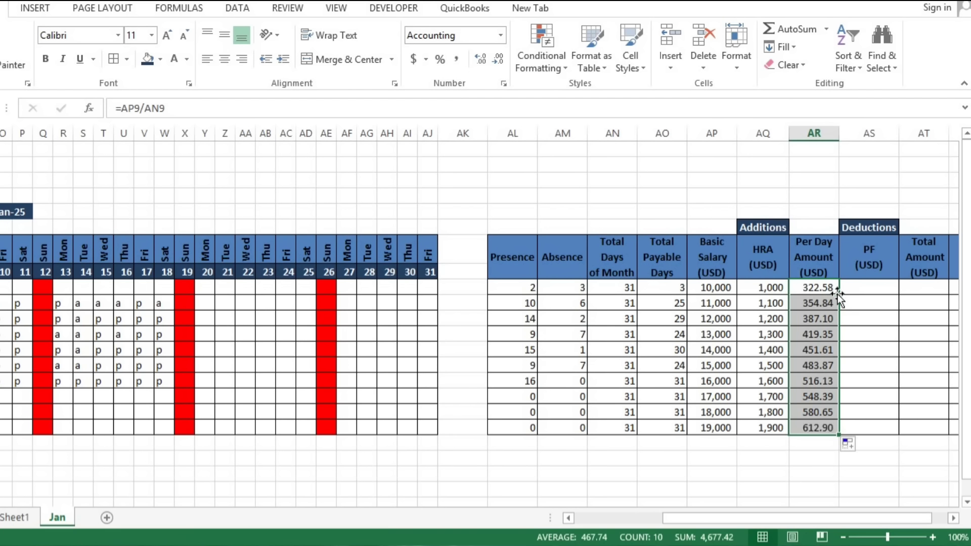
left_click(498, 62)
left_click(497, 62)
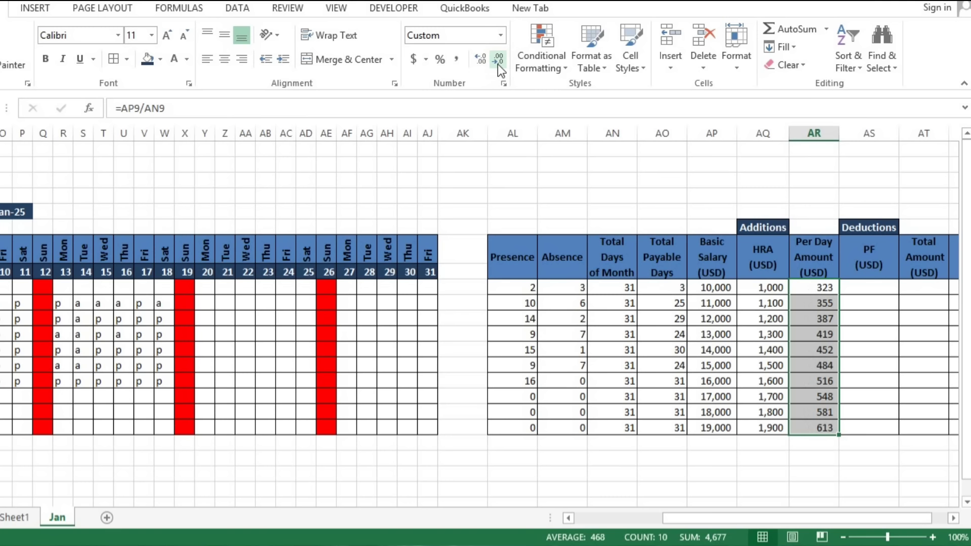
Calculate the first employee's PF deduction with =AP9*5% and fill it down to the last employee row
key("Right")
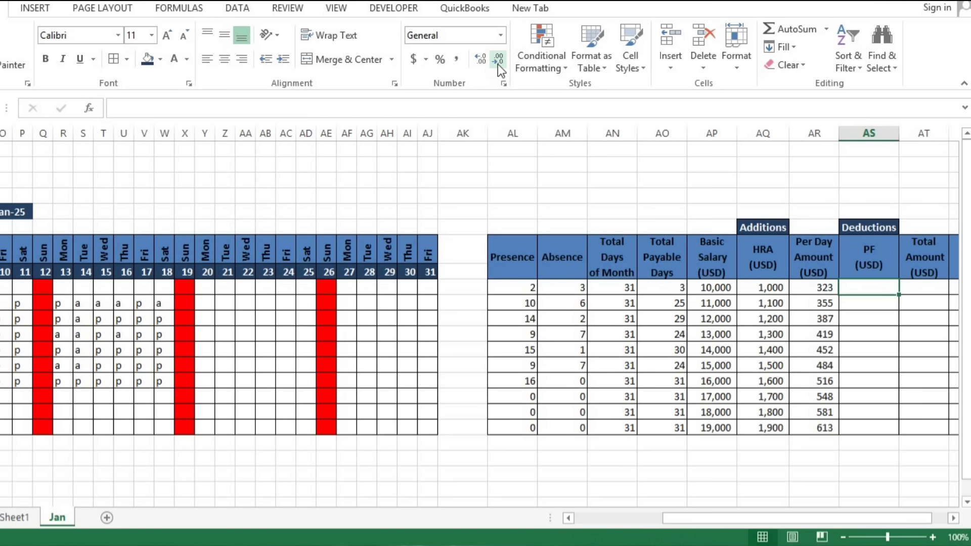
type("=")
key("Left")
key("Left")
key("Left")
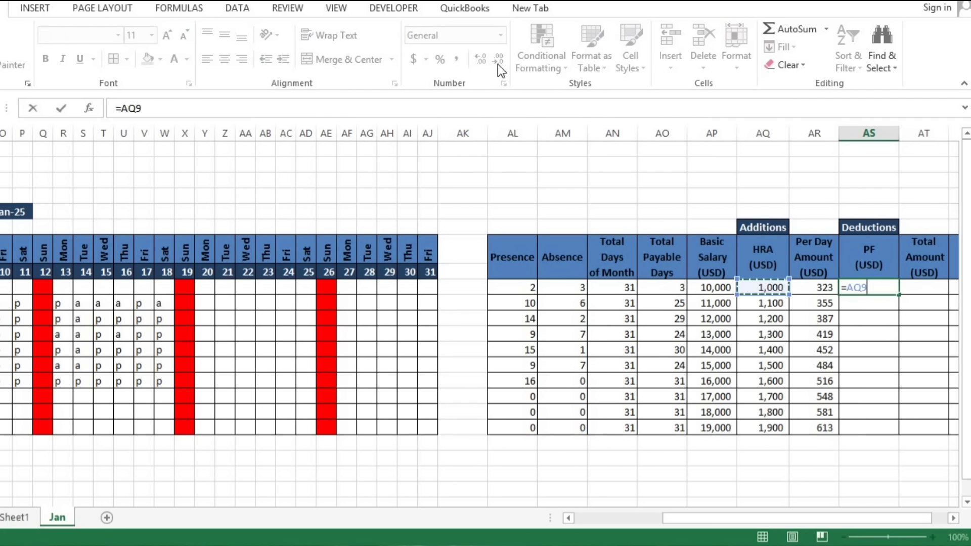
type("*")
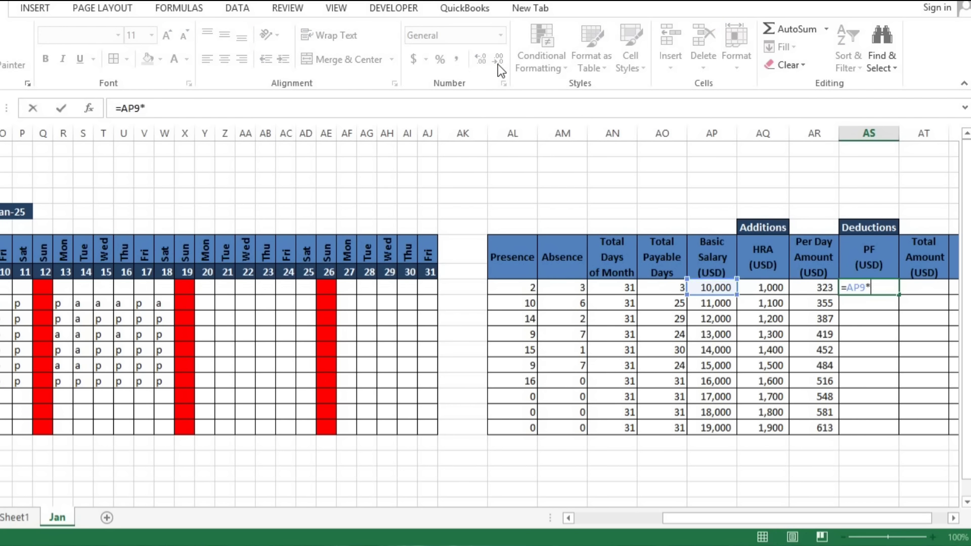
type("5%")
key("Return")
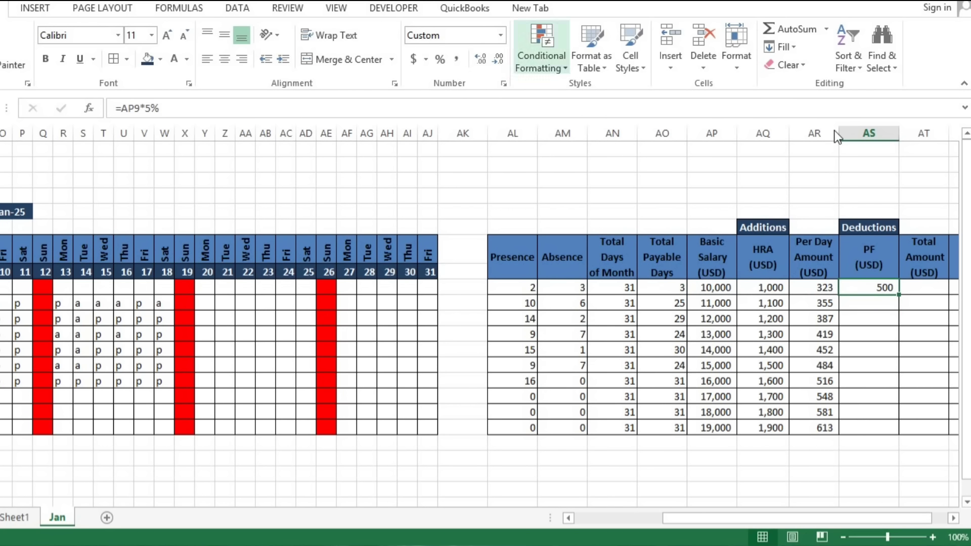
double_click(899, 294)
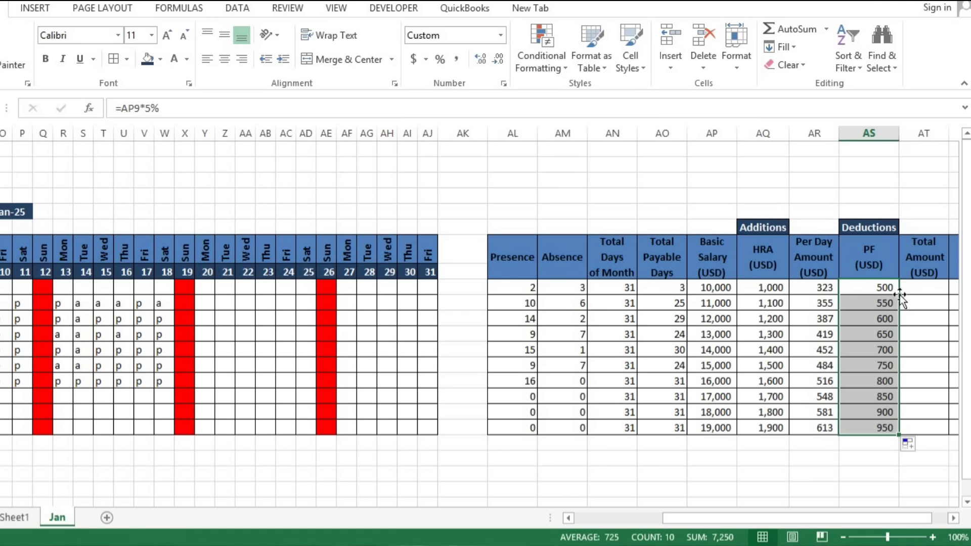
Calculate the first employee's Total Amount with =AR9*AO9 and fill it down to the last employee row
key("Right")
key("Right")
key("Right")
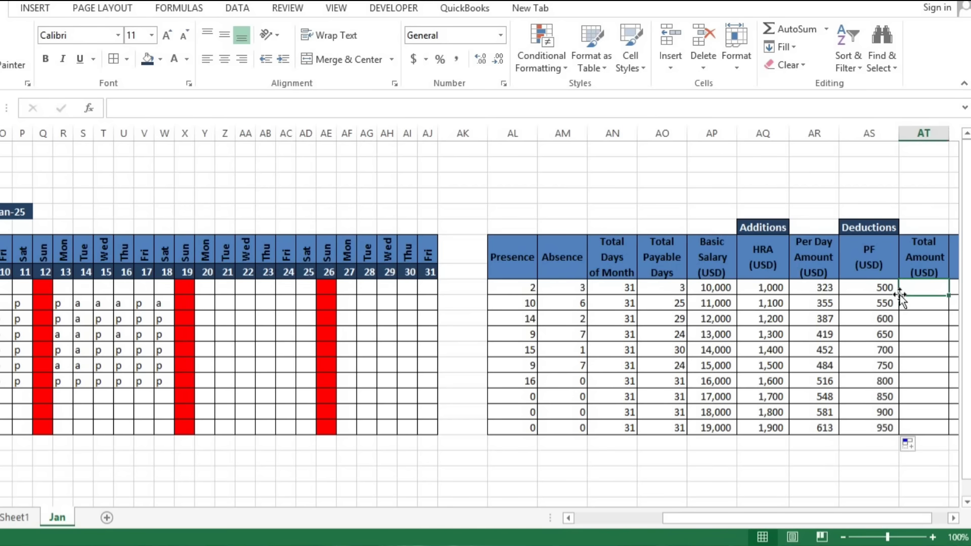
key("Left")
key("Left")
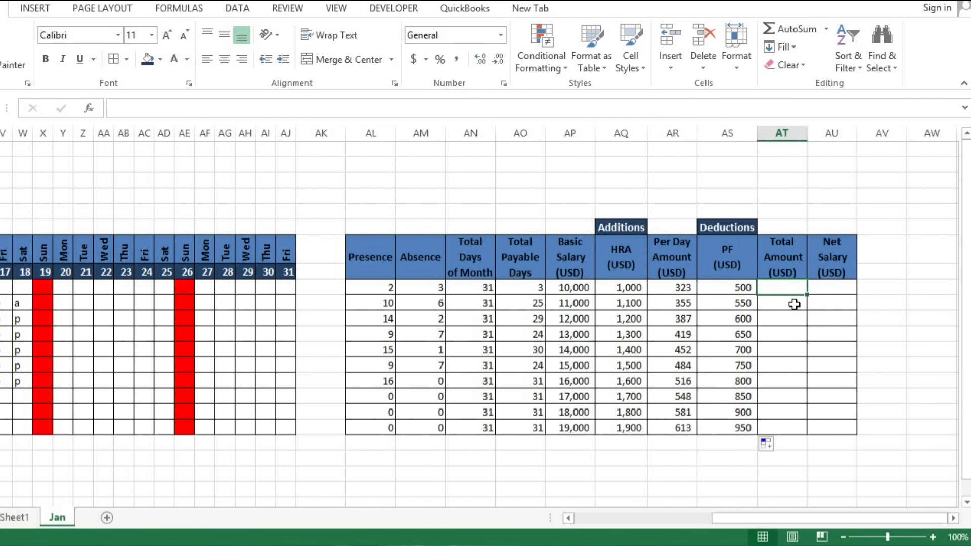
key("Up")
key("Down")
type("=")
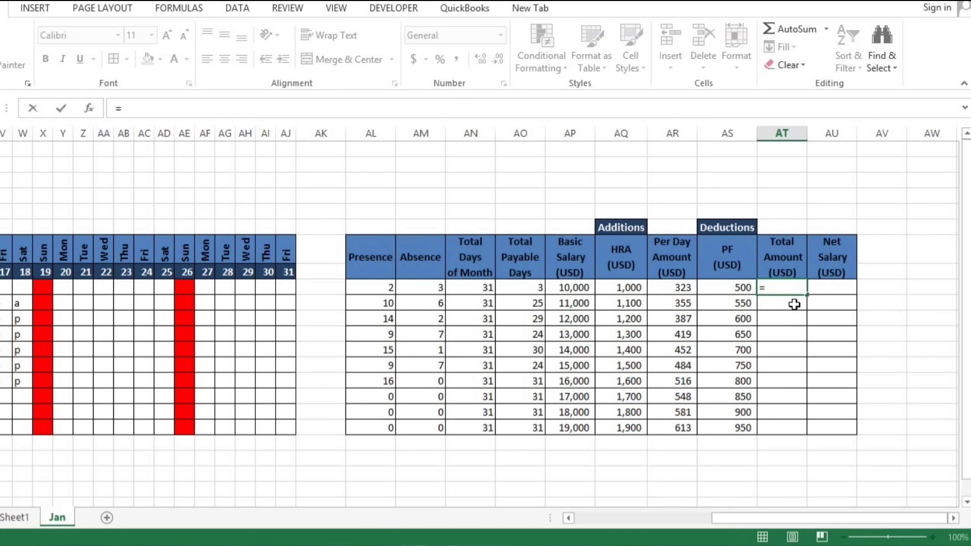
left_click(675, 290)
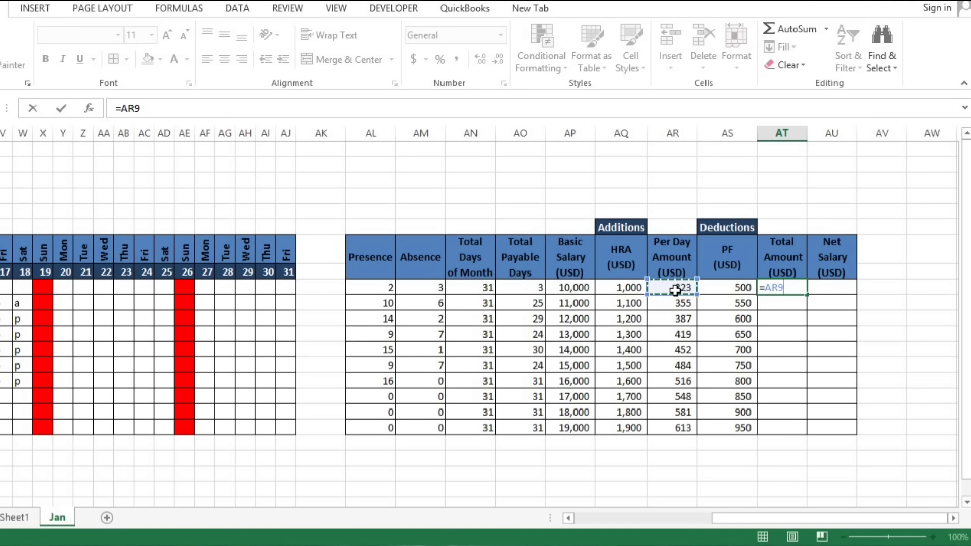
type("*")
left_click(512, 287)
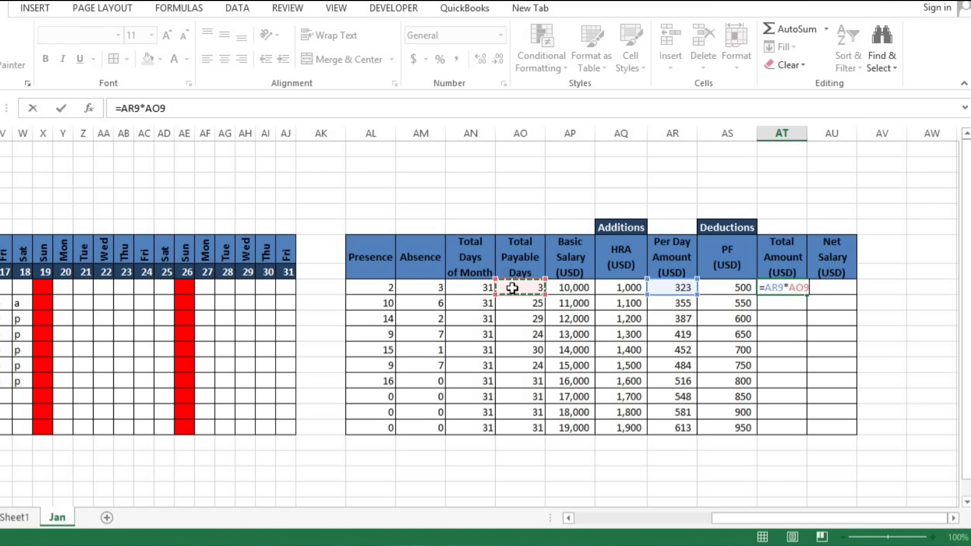
key("Return")
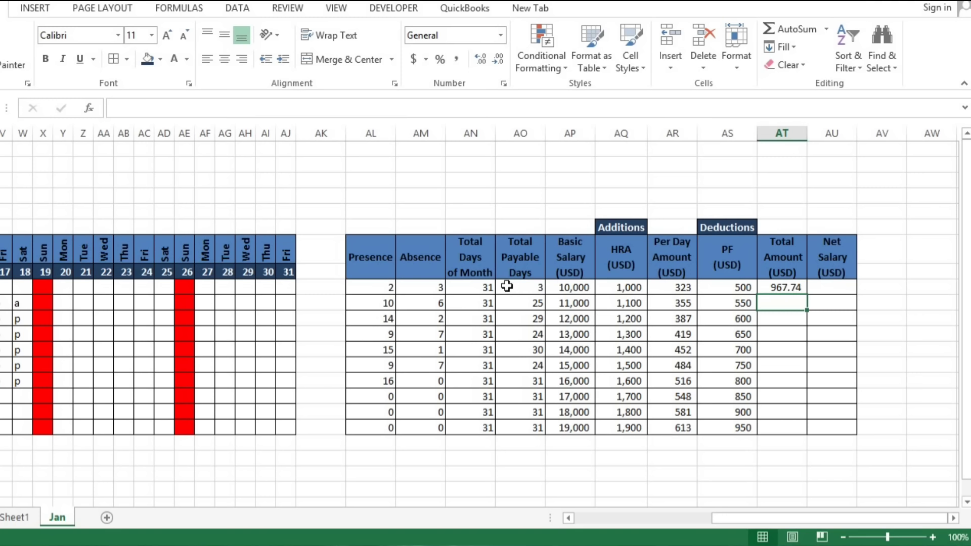
left_click(678, 288)
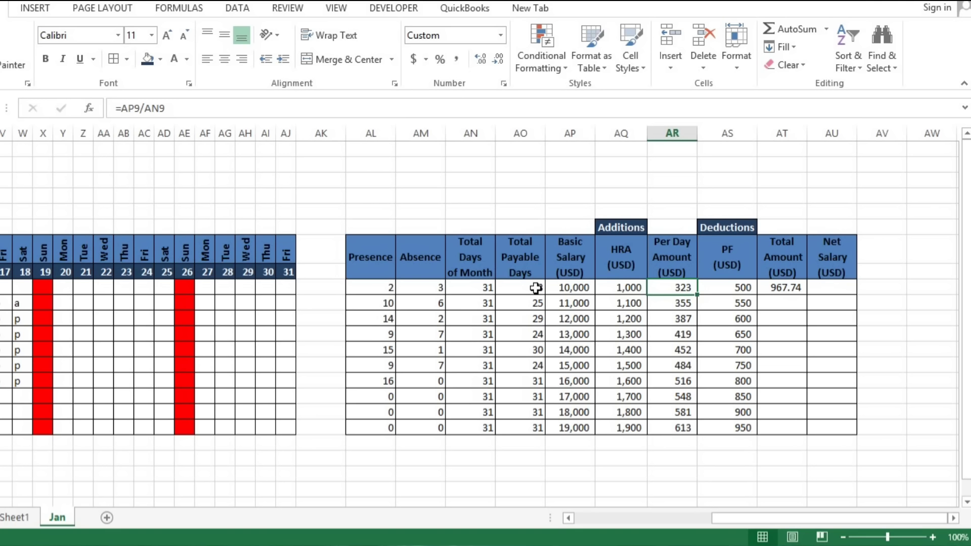
left_click(793, 288)
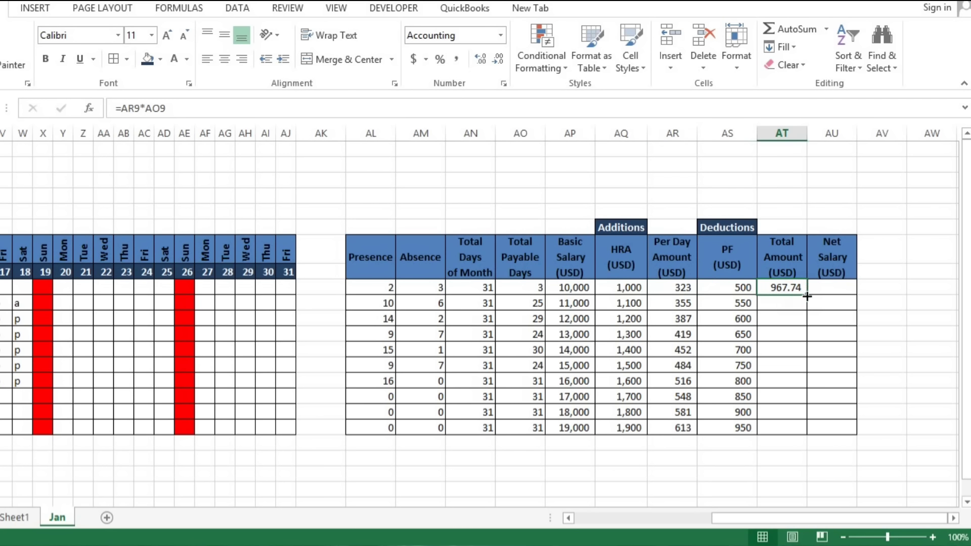
double_click(807, 295)
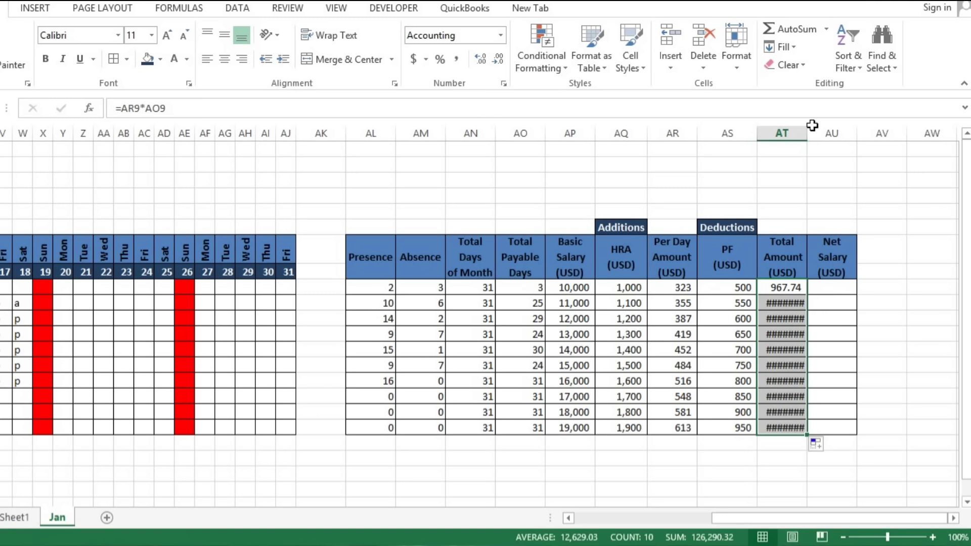
Display the Total Amount values without decimal places and refill the first employee's Total Payable Days formula down to the last employee row
left_click(498, 59)
left_click(498, 59)
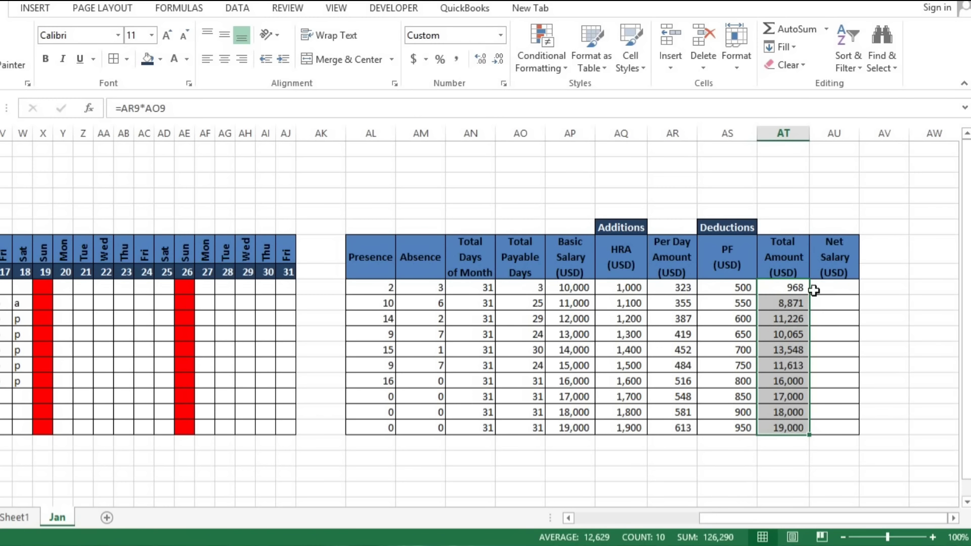
left_click(536, 291)
double_click(545, 294)
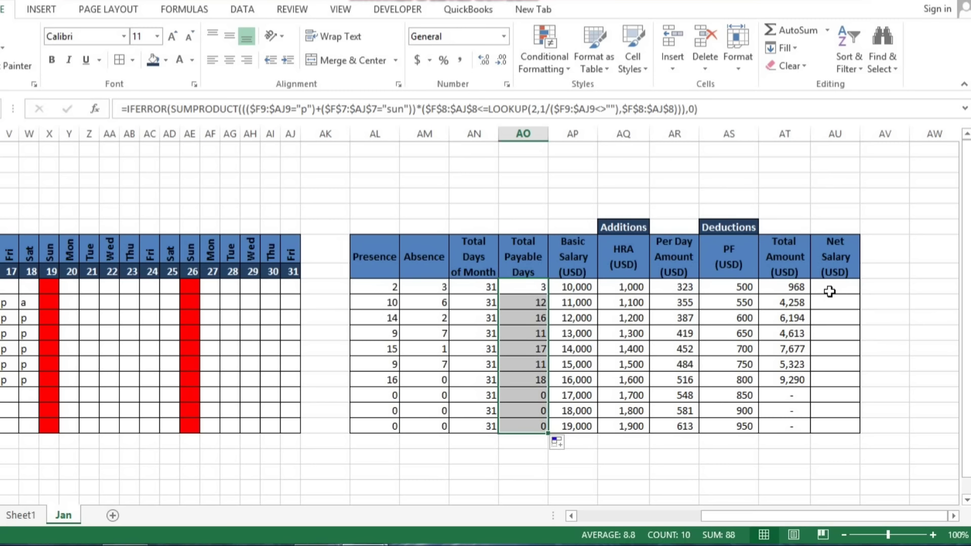
Calculate the first employee's Net Salary with =AT9+AQ9-AS9 and fill it down to the last employee row
left_click(829, 292)
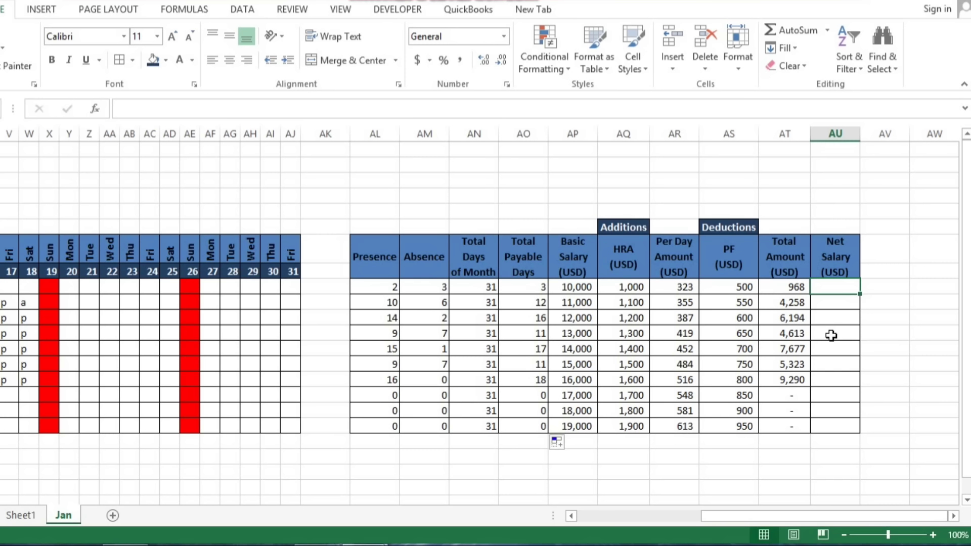
type("=")
key("Left")
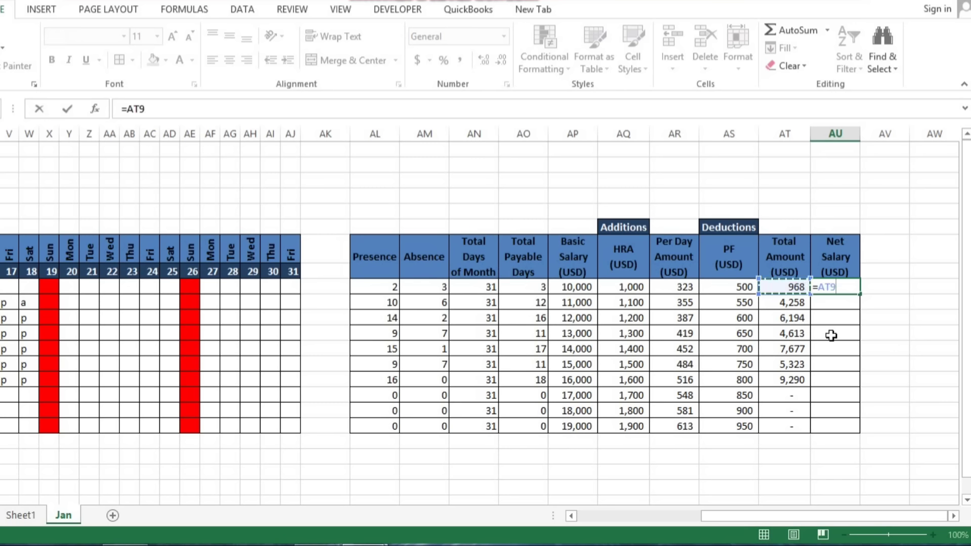
type("+")
key("Left")
key("Left")
key("Left")
key("Left")
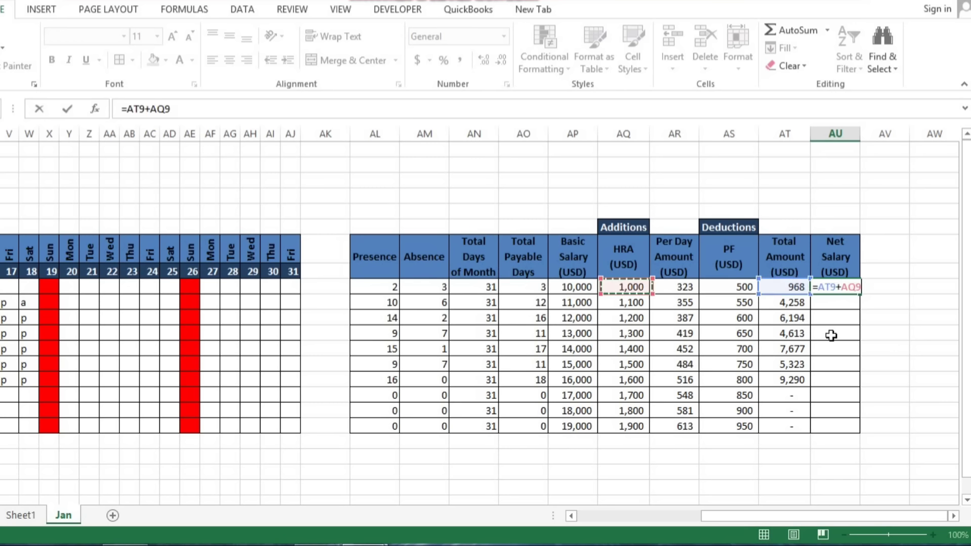
type("-")
key("Left")
key("Left")
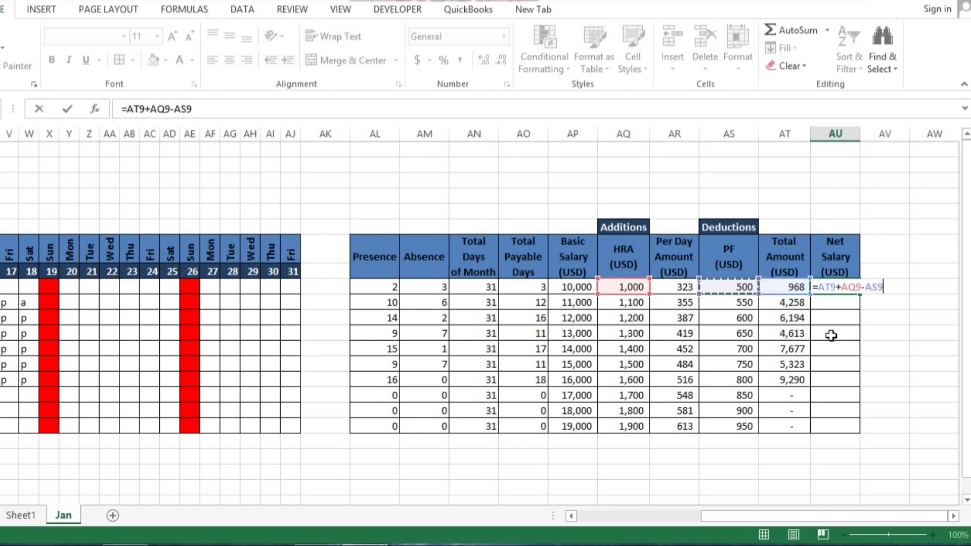
key("Return")
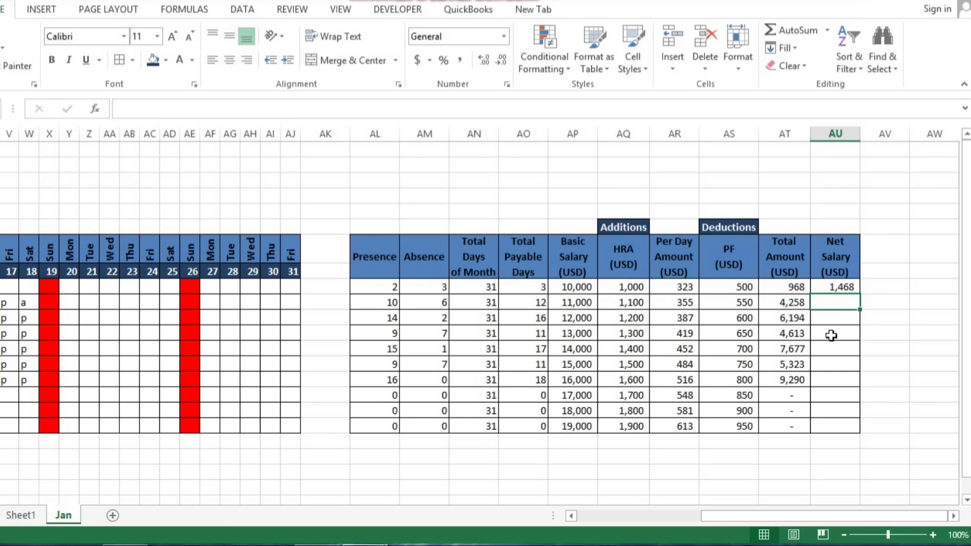
left_click(849, 288)
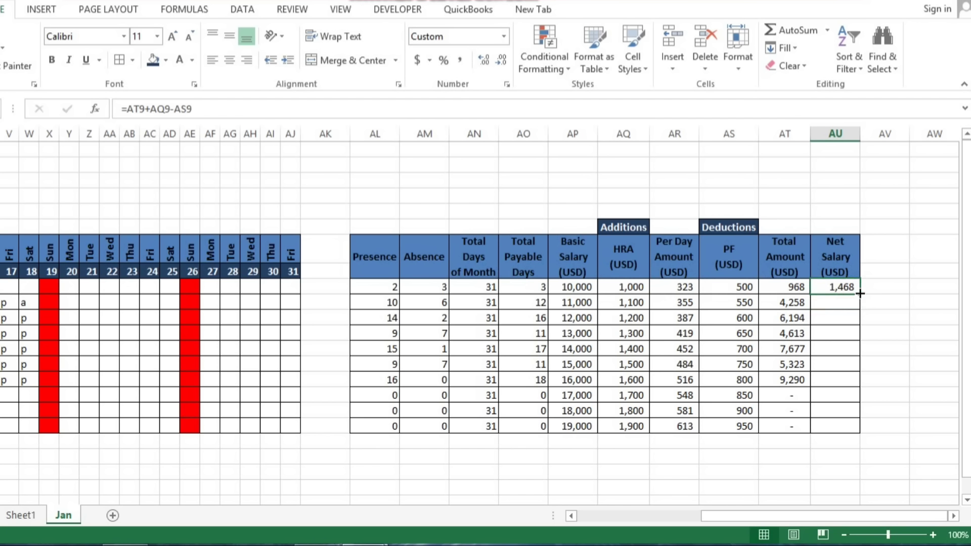
double_click(859, 293)
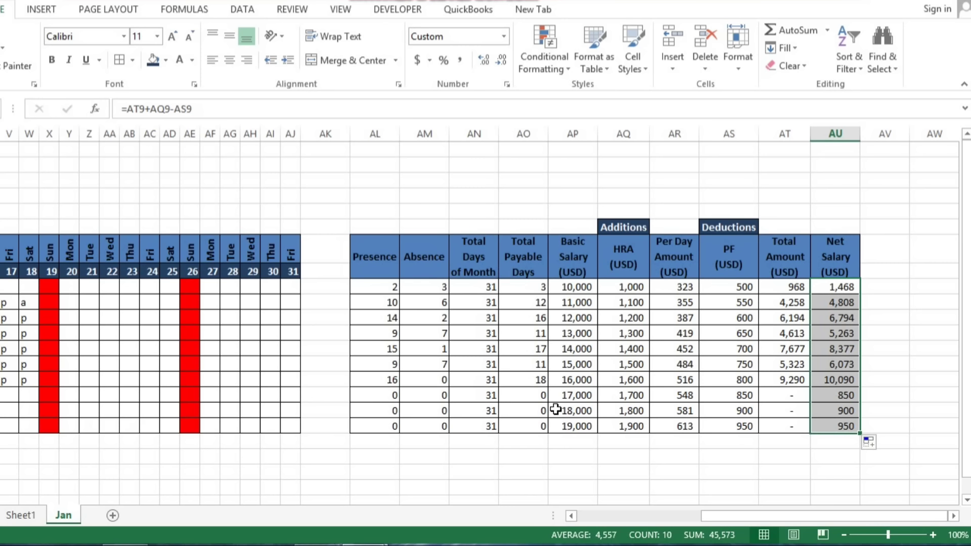
Change the first employee's Net Salary formula to =IF(AO9=0,0,AT9+AQ9-AS9) and fill it down to the last employee row
left_click(834, 288)
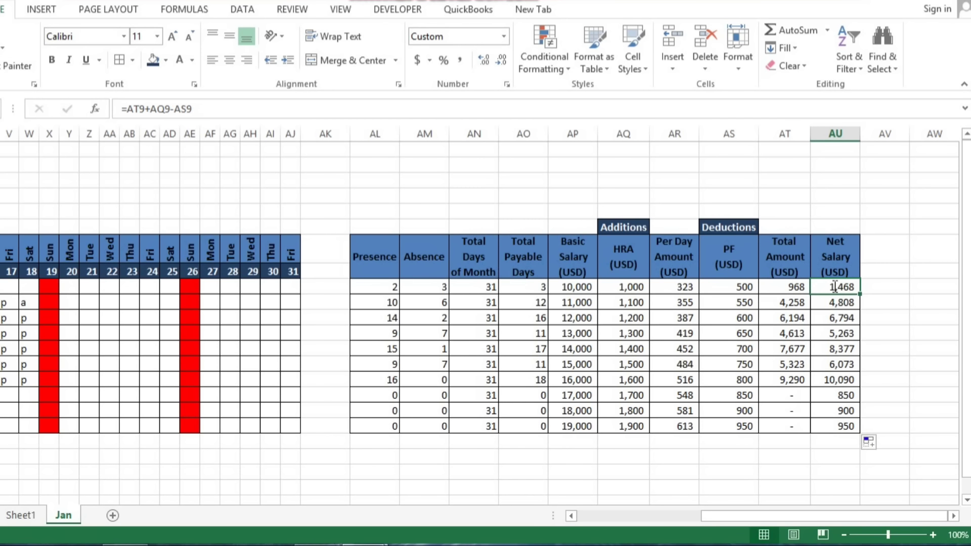
double_click(834, 290)
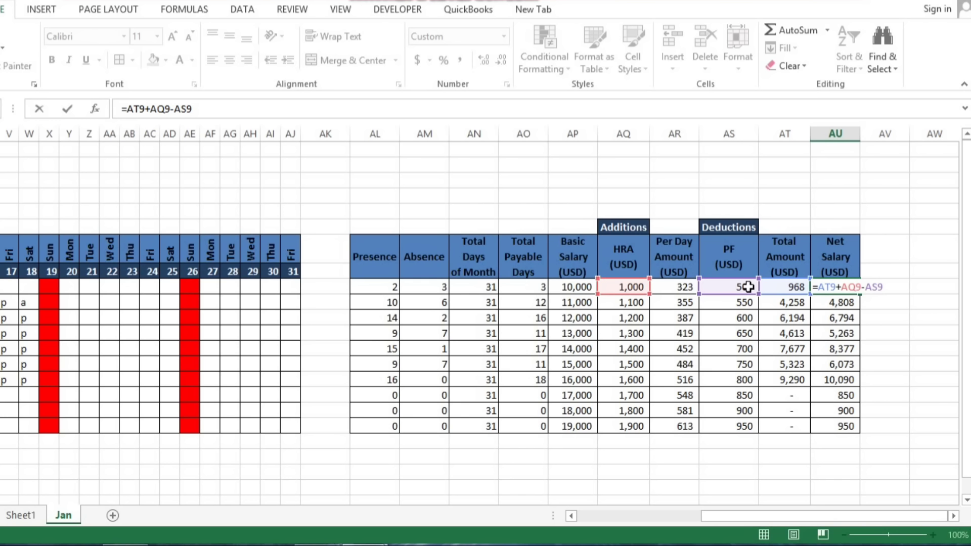
left_click(818, 287)
type("if")
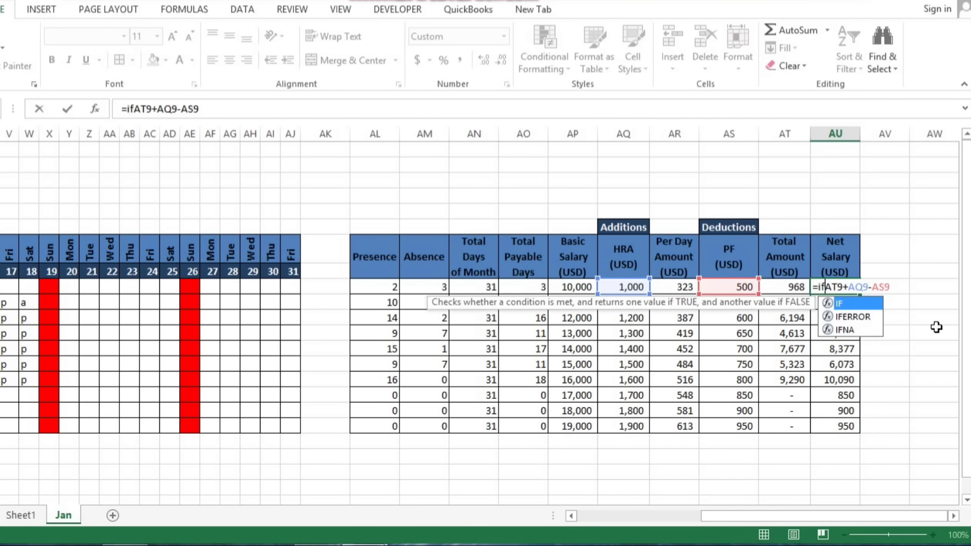
key("Tab")
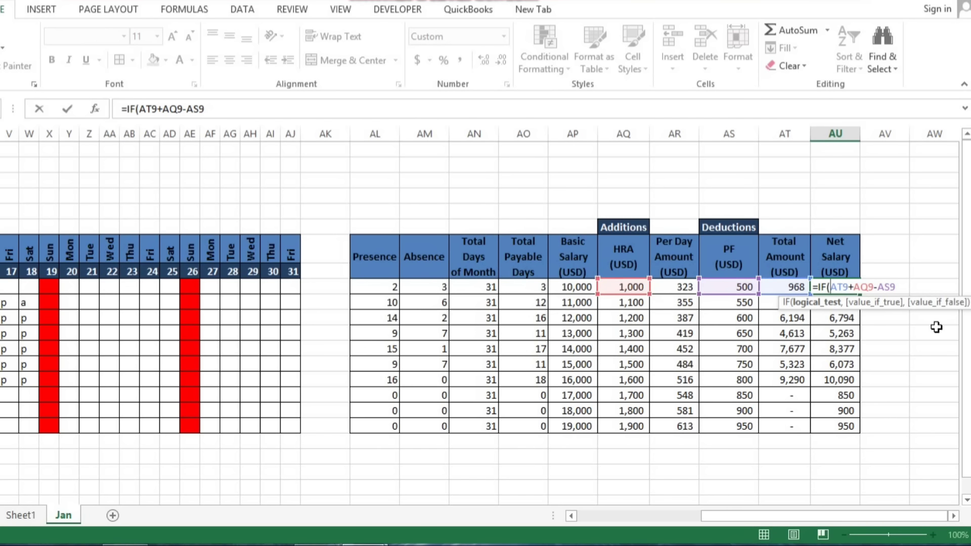
left_click(538, 287)
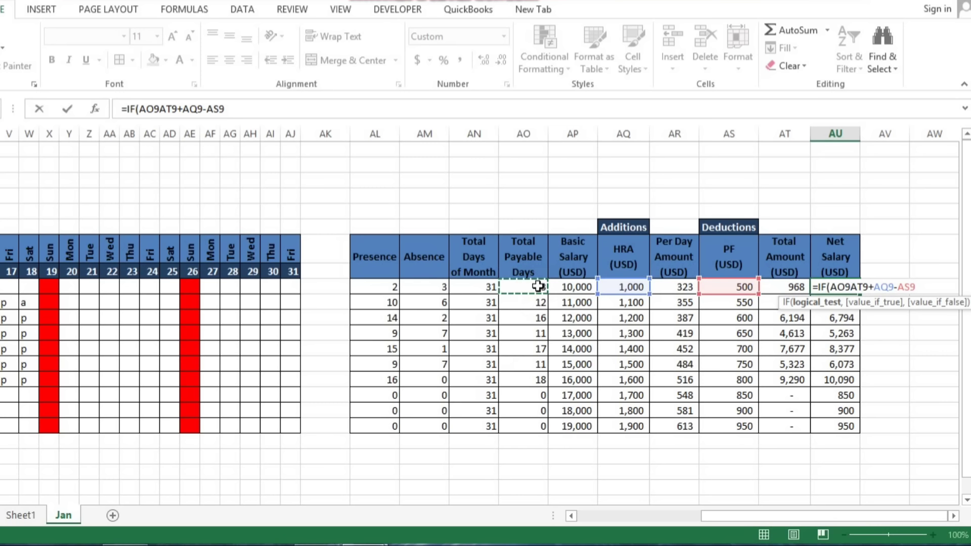
type("=0")
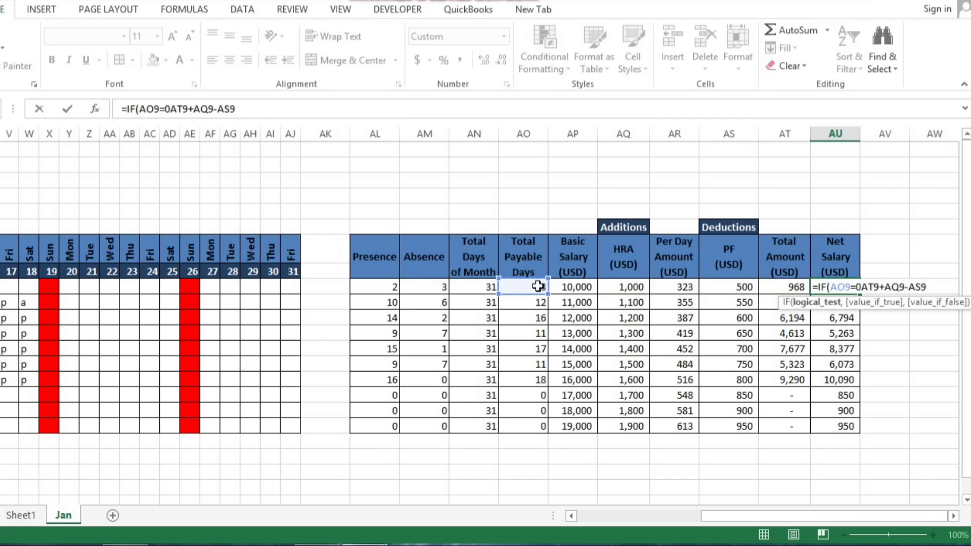
type(",0")
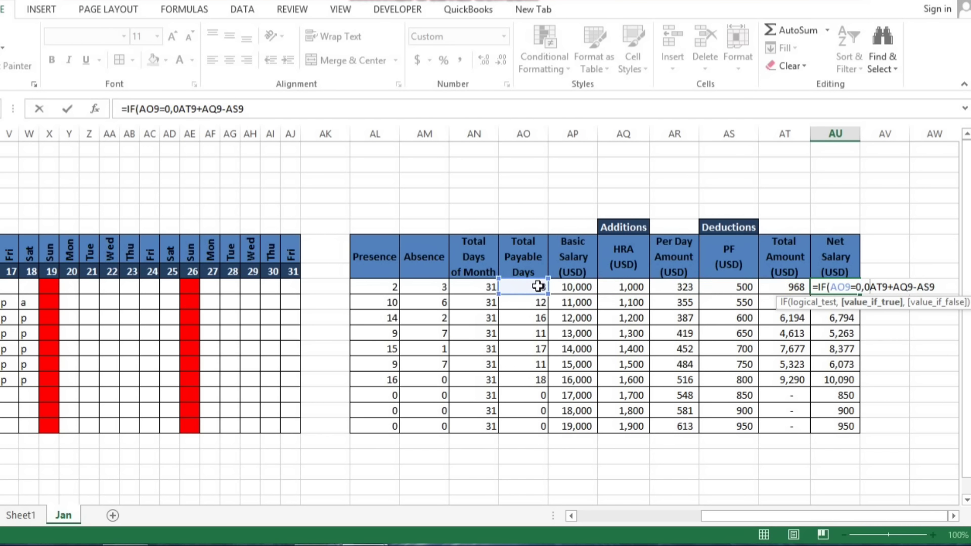
type(",")
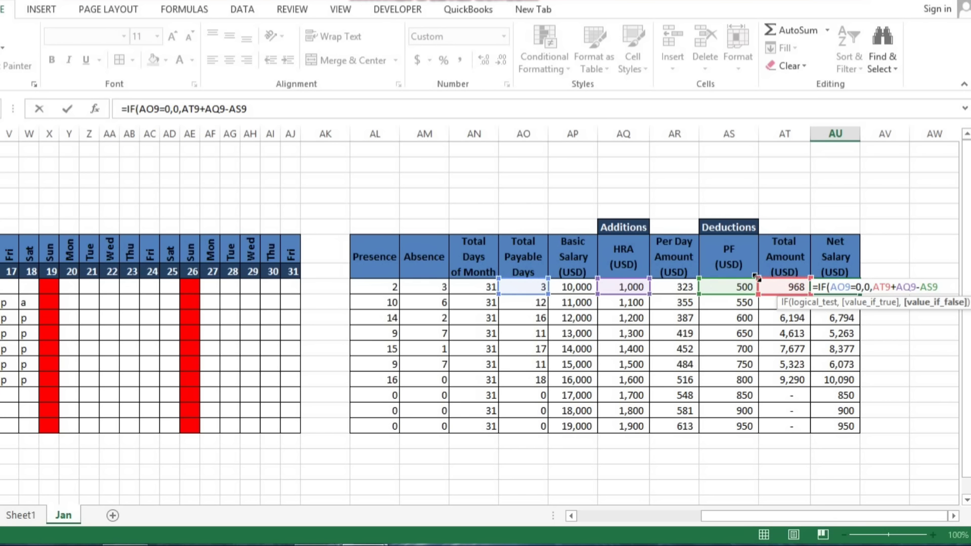
left_click(942, 289)
type(")")
key("Return")
key("Up")
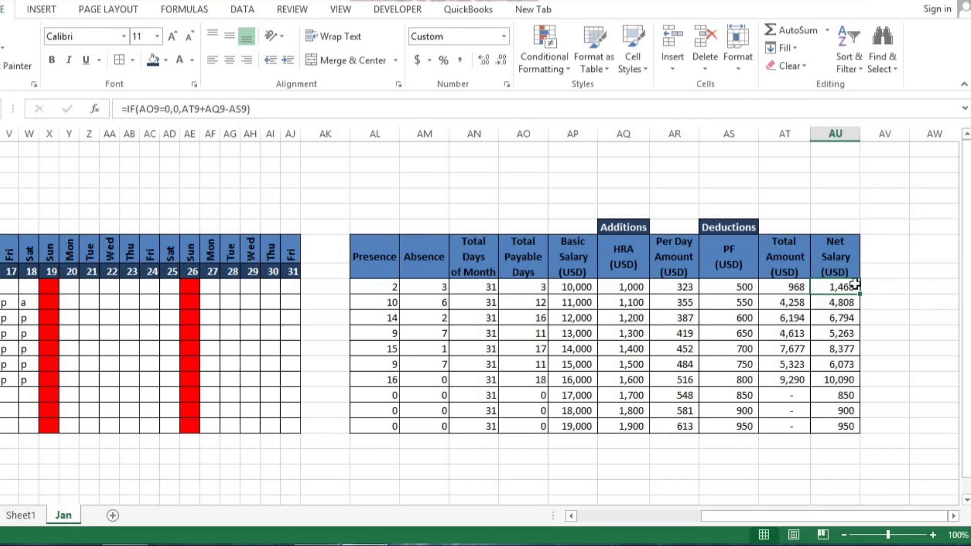
double_click(859, 294)
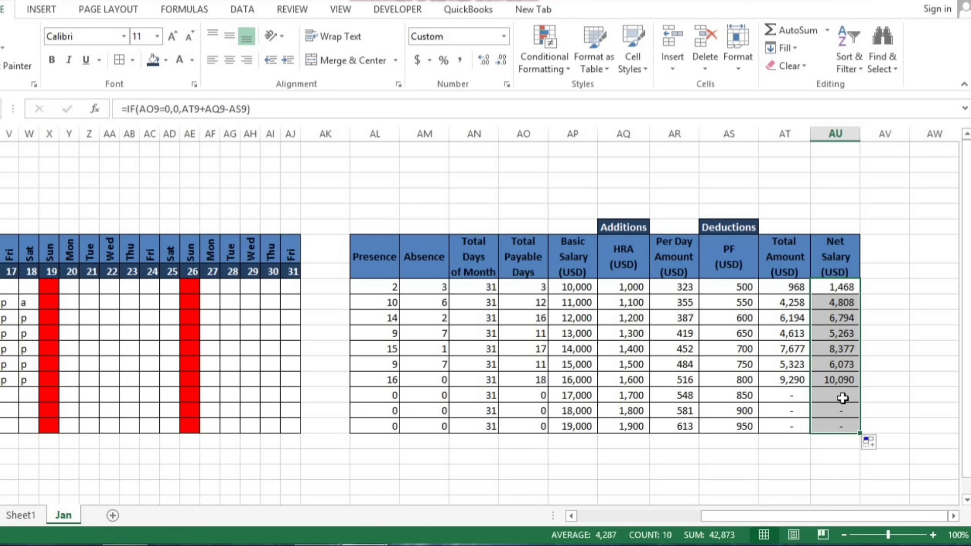
left_click(845, 292)
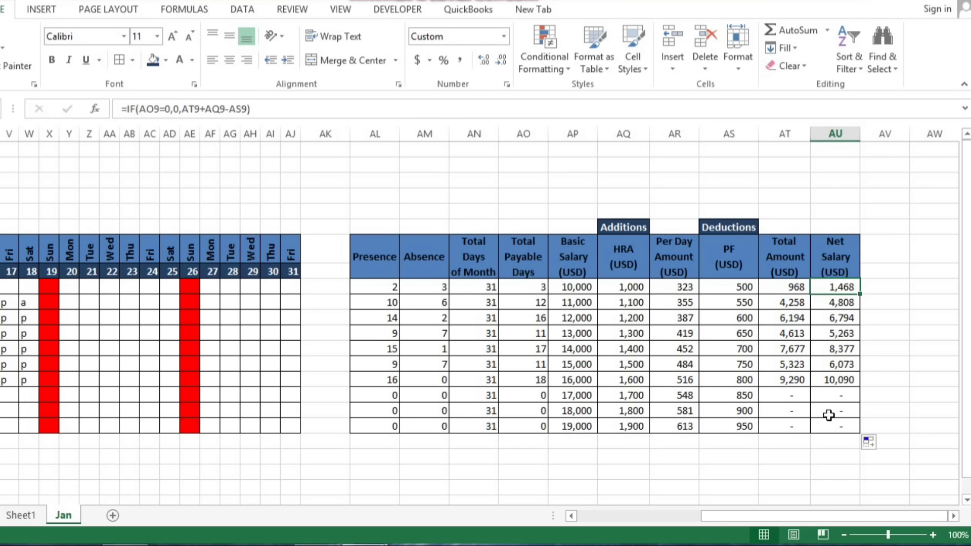
Try extending the last employee's row, from Employee ID through Net Salary, eight rows further down, and undo the fill
left_click(106, 401)
key("Left")
key("Left")
key("Left")
key("Left")
key("Left")
key("Left")
key("Left")
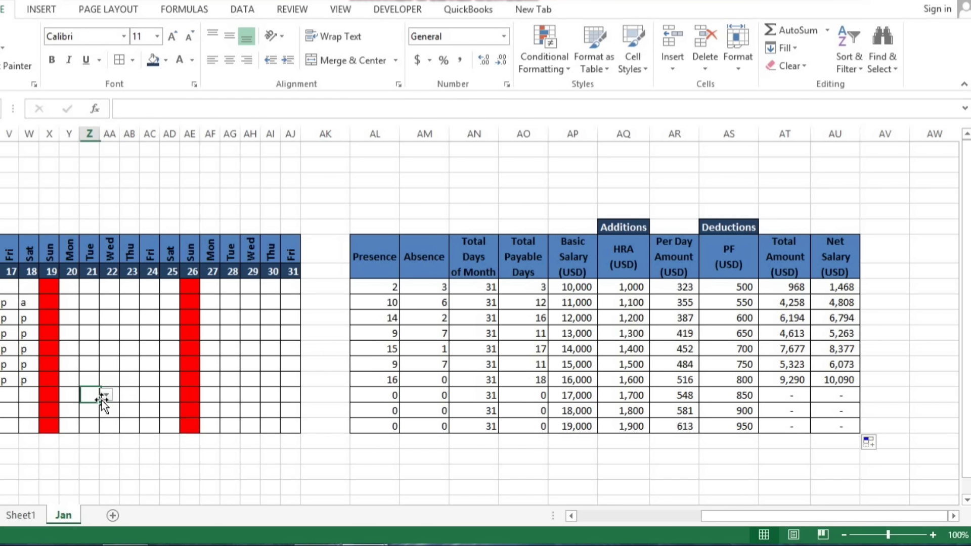
key("Left")
key("Left")
key("Left")
key("Left")
key("Left")
key("Left")
key("Left")
key("Left")
key("Left")
key("Left")
key("Left")
key("Left")
key("Left")
key("Left")
key("Left")
key("Left")
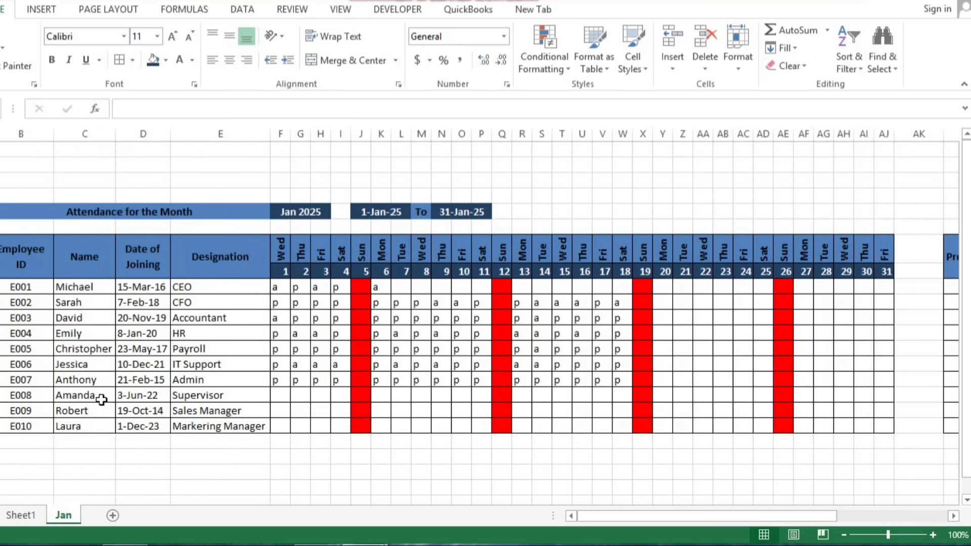
key("Right")
key("Down")
key("shift+Right")
key("shift+Right")
key("shift+Right")
key("shift+Right")
key("shift+Right")
key("shift+Right")
key("shift+Right")
key("shift+Right")
key("shift+Right")
key("shift+Right")
key("shift+Right")
key("shift+Right")
key("shift+Right")
key("shift+Right")
key("shift+Right")
key("shift+Right")
key("shift+Right")
key("shift+Right")
key("shift+Right")
key("shift+Right")
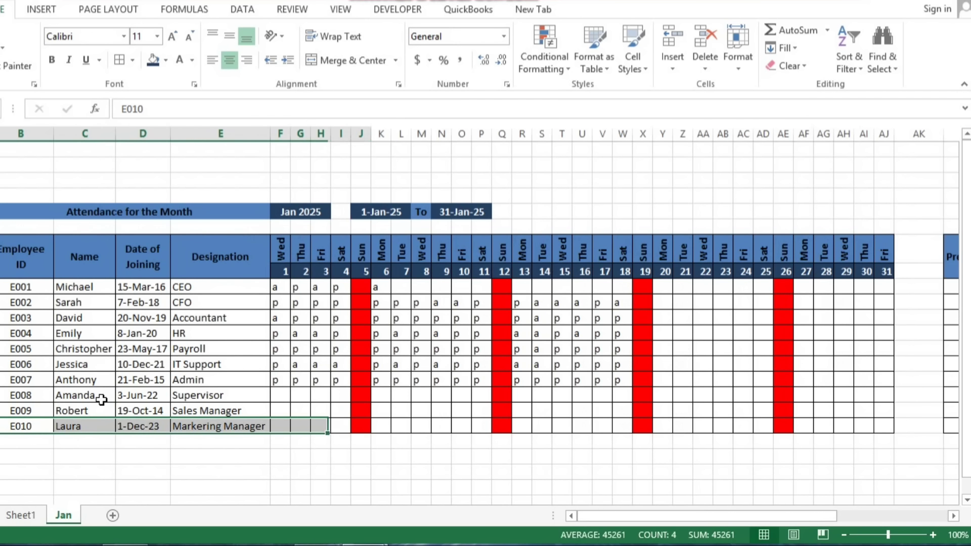
key("shift+Right")
key("shift+Right")
key("shift+Right")
key("shift+Right")
key("shift+Right")
key("shift+Right")
key("shift+Right")
key("shift+Right")
key("shift+Right")
key("shift+Right")
key("shift+Right")
key("shift+Right")
key("shift+Right")
key("shift+Right")
key("shift+Right")
key("shift+Right")
key("shift+Right")
key("shift+Right")
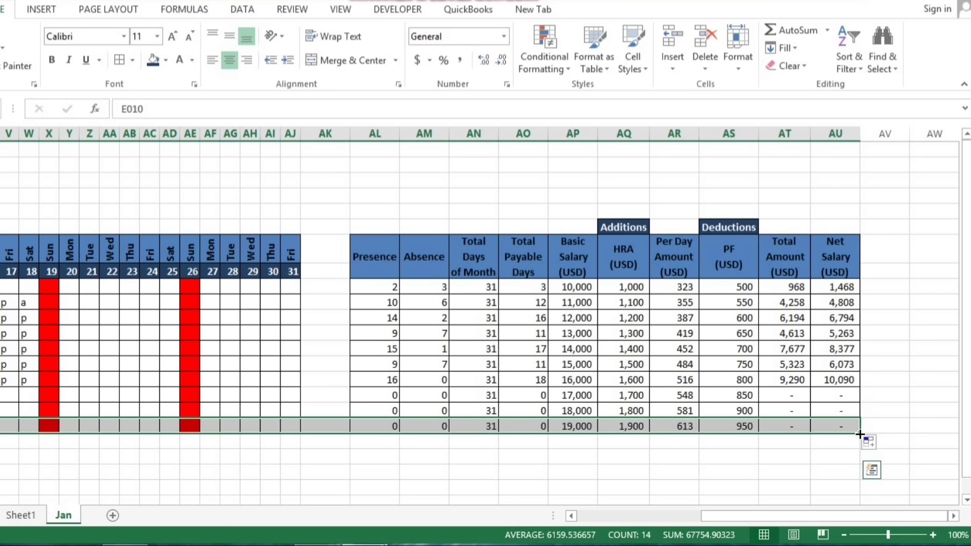
left_click_drag(860, 434, 859, 480)
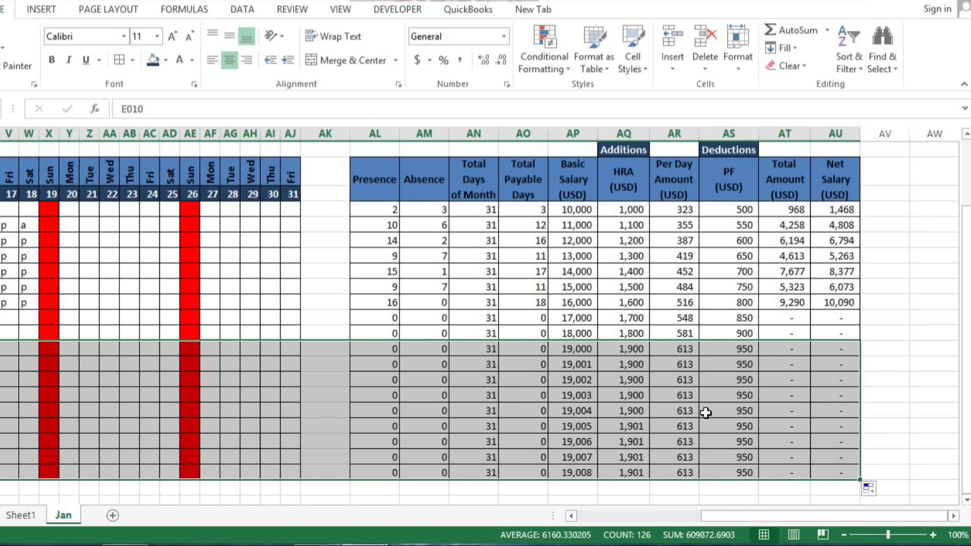
key("ctrl+z")
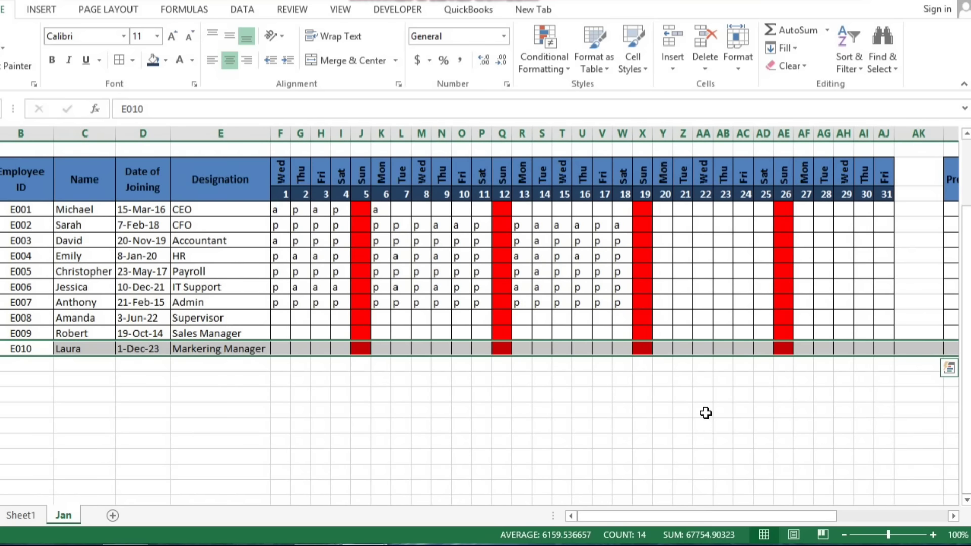
Review the attendance and payroll table from the day columns across to Net Salary
key("Right")
key("Right")
key("Right")
key("Right")
key("Right")
key("Right")
key("Right")
key("Right")
key("Right")
key("Right")
key("Right")
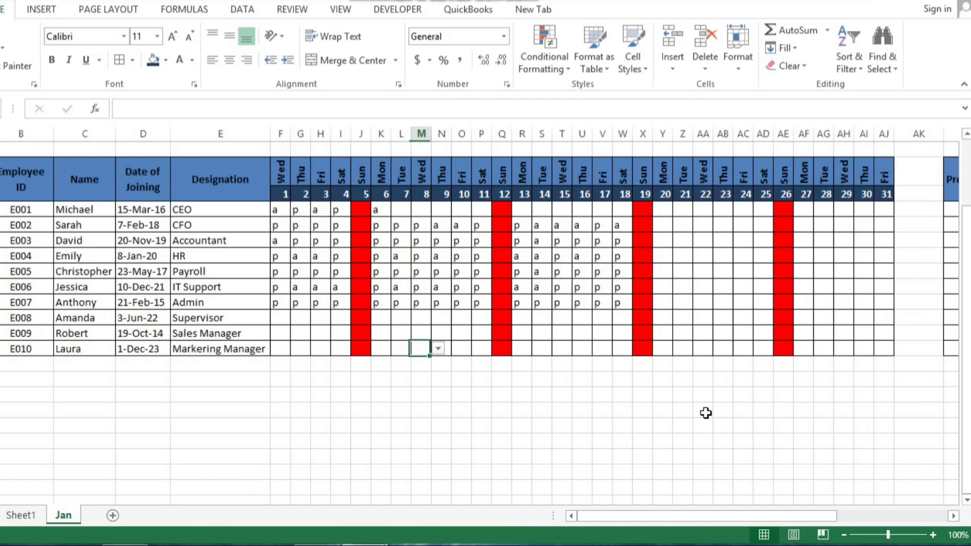
key("Right")
key("Right")
key("Right")
key("Right")
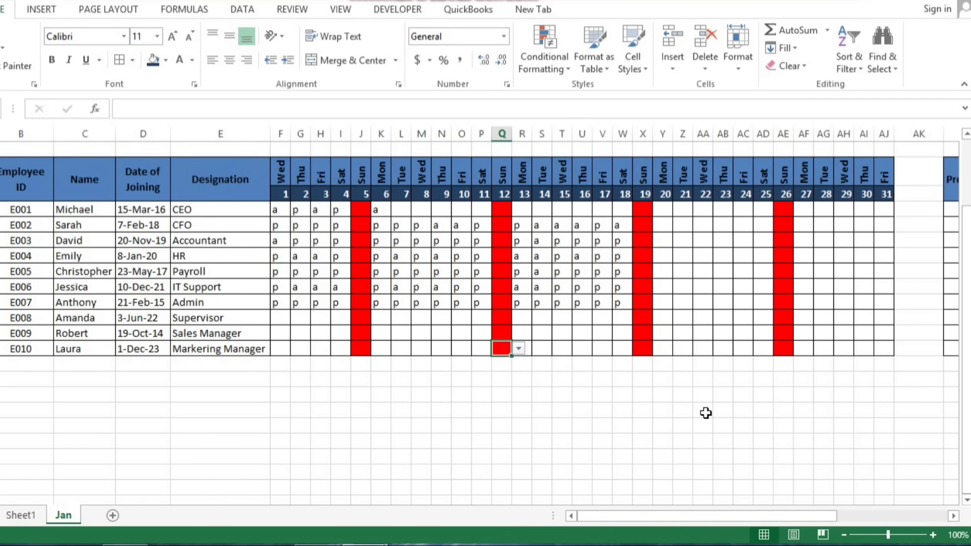
left_click(914, 330)
key("Right")
key("Right")
key("Right")
key("Right")
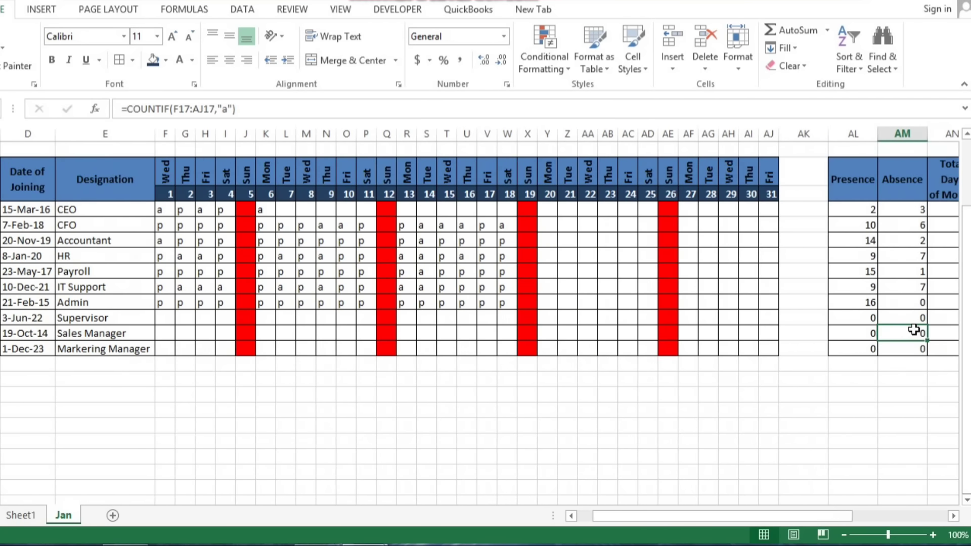
key("Right")
key("Right")
key("Right")
key("Right")
key("Right")
key("Right")
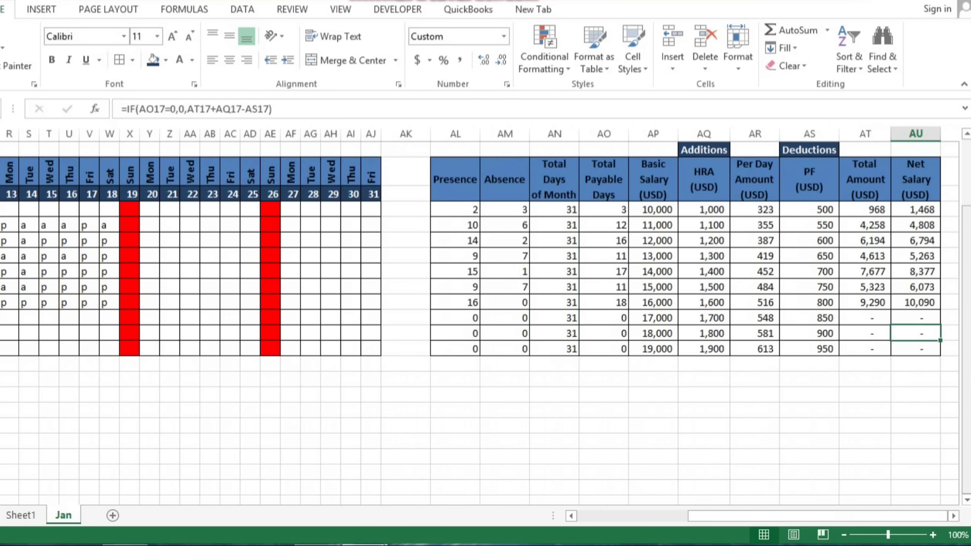
scroll(966, 253, "up", 2)
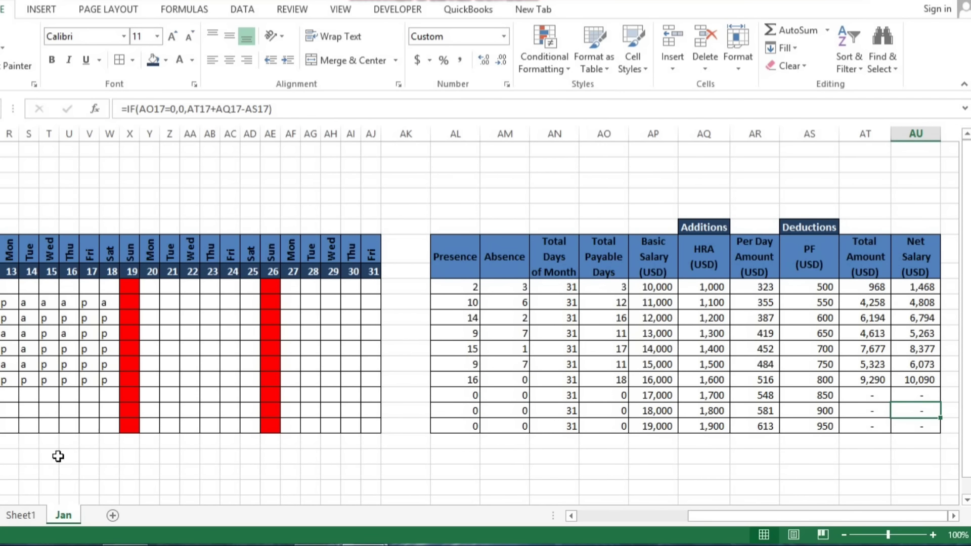
Rename Sheet1 as Home
left_click(26, 515)
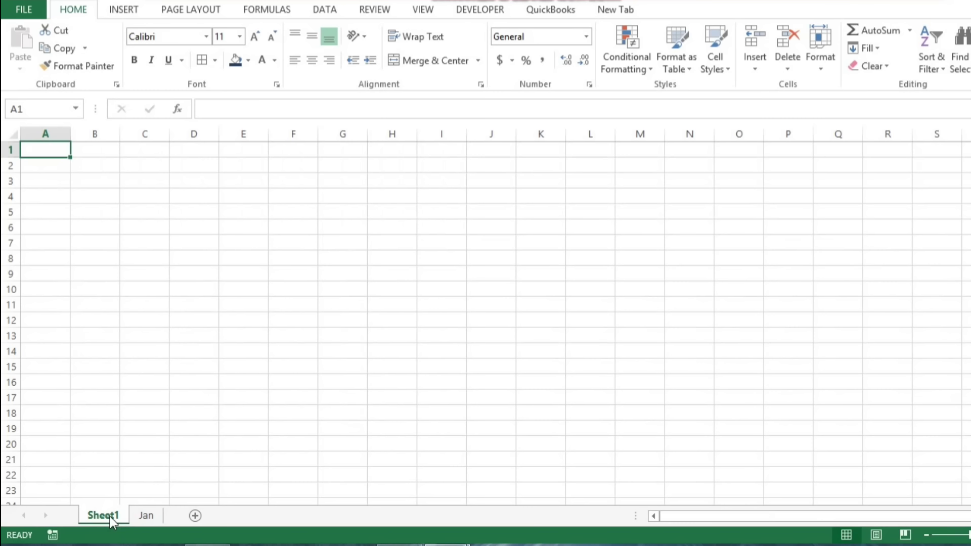
double_click(110, 517)
type("Hom")
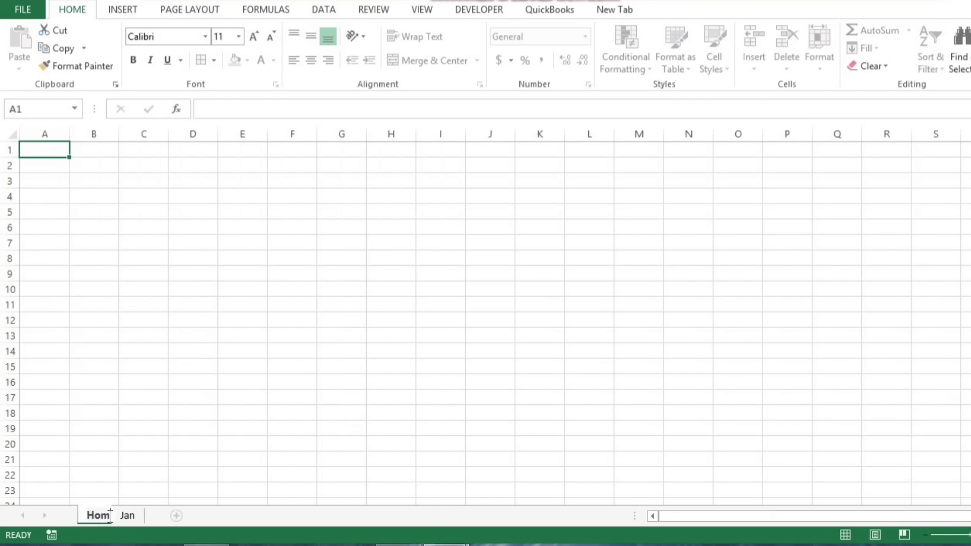
type("e")
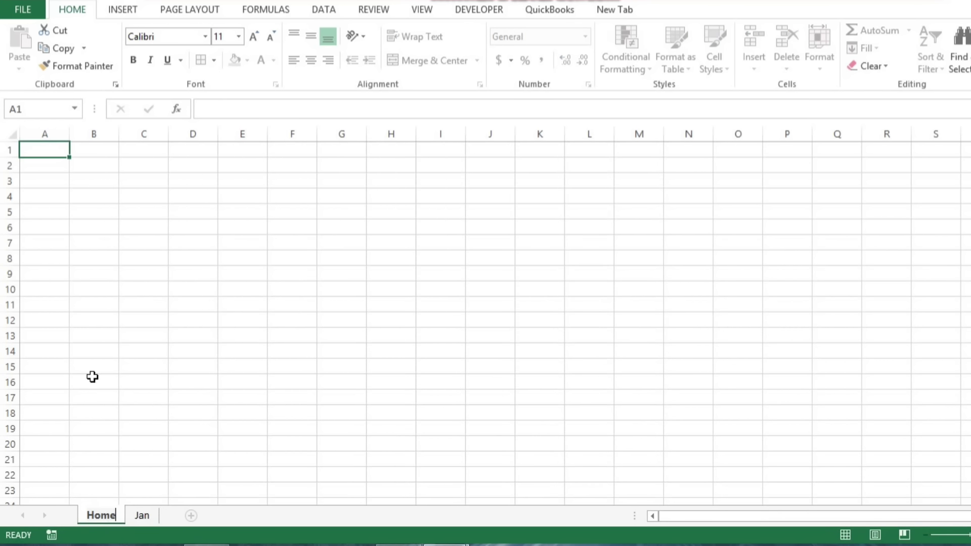
key("Return")
left_click(92, 377)
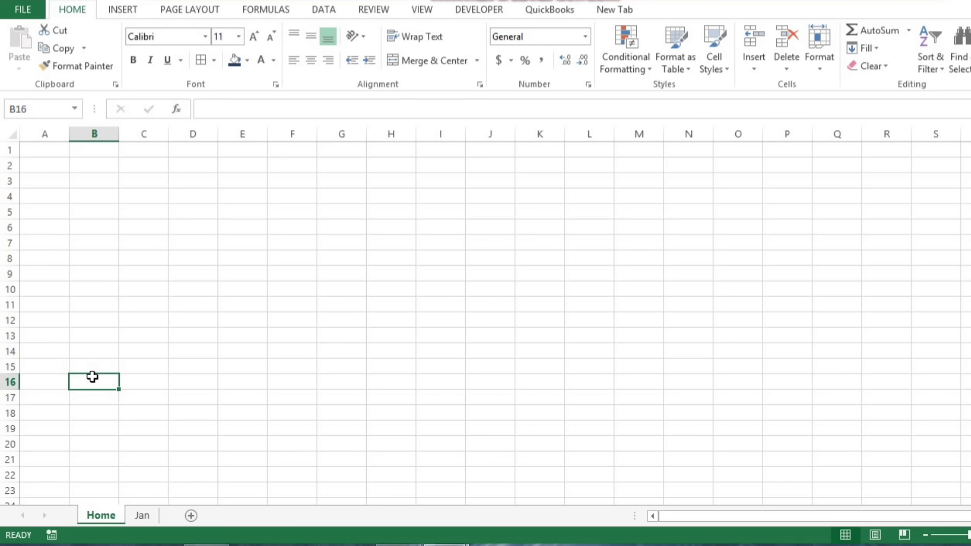
Draw a rectangle about 0.54" high and 1.04" wide over cells B5 to C7 on the Home sheet
left_click(97, 215)
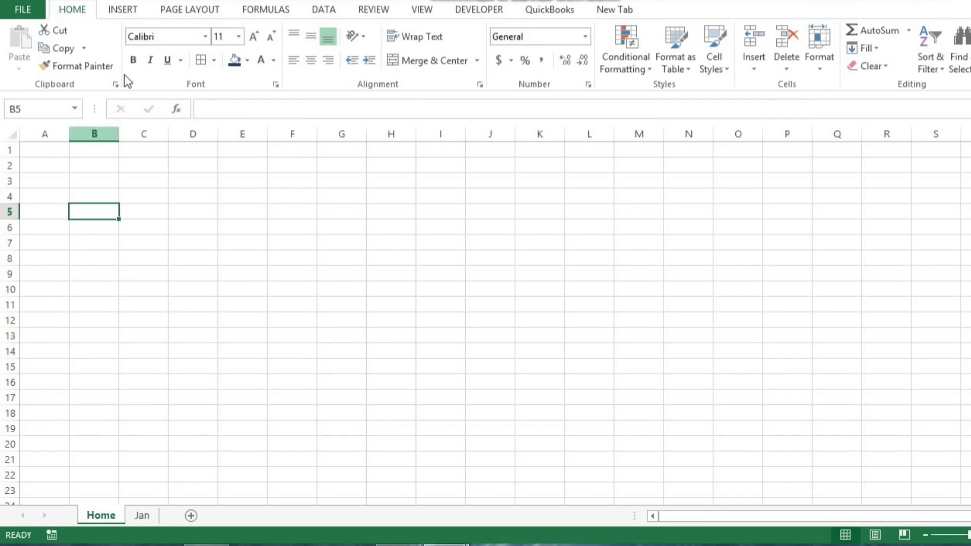
left_click(130, 11)
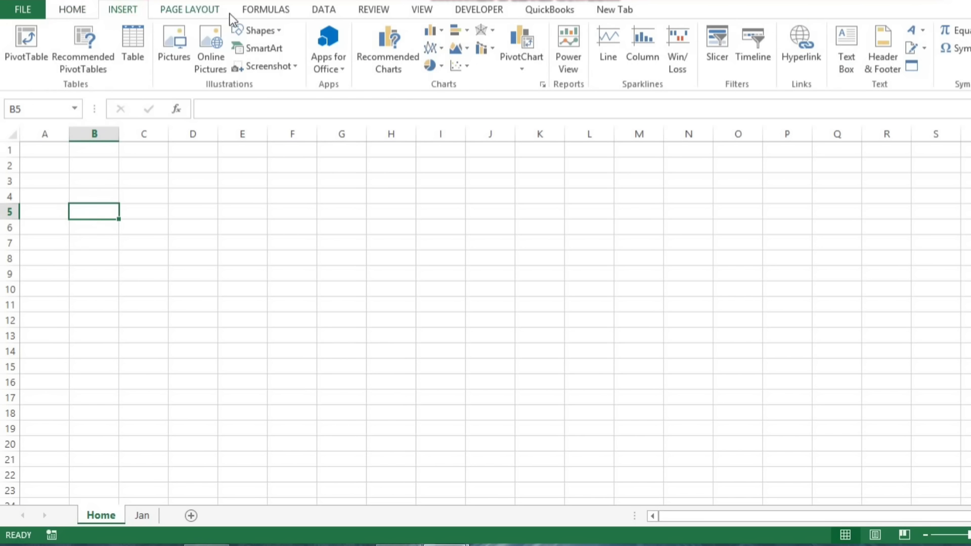
left_click(281, 31)
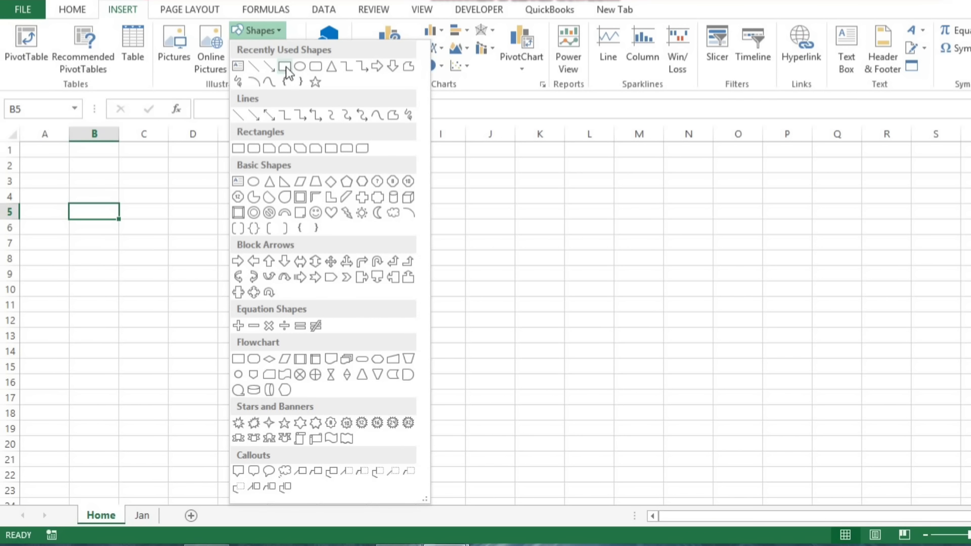
left_click(285, 67)
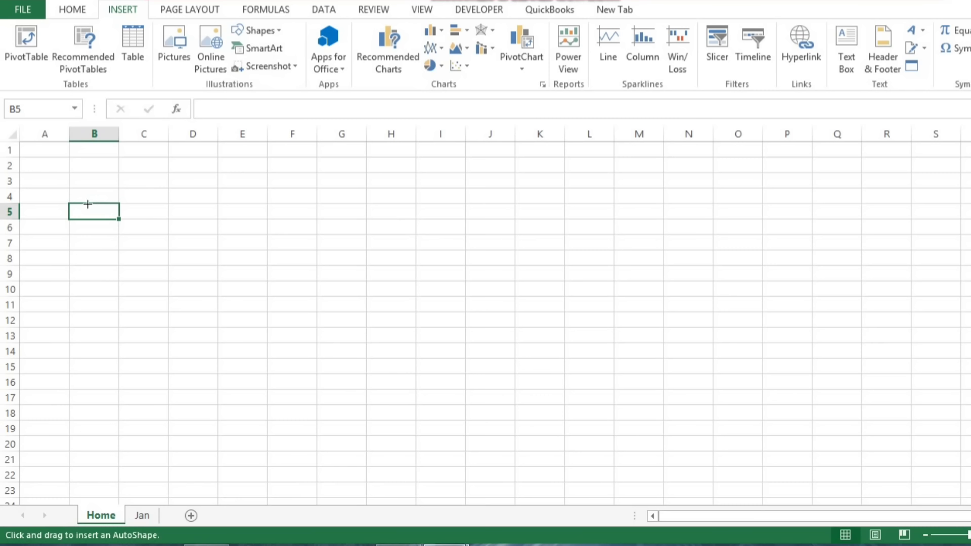
mouse_move(80, 204)
left_mouse_down()
mouse_move(128, 208)
mouse_move(158, 244)
left_mouse_up()
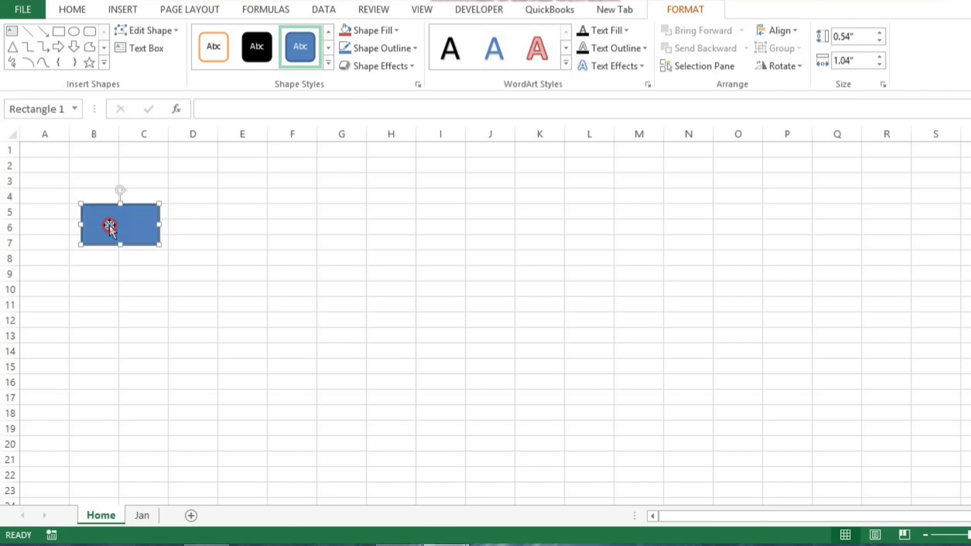
Label the rectangle Jan at font size 28, centred horizontally and vertically
type("Jan")
left_click_drag(88, 216, 108, 216)
left_click(71, 9)
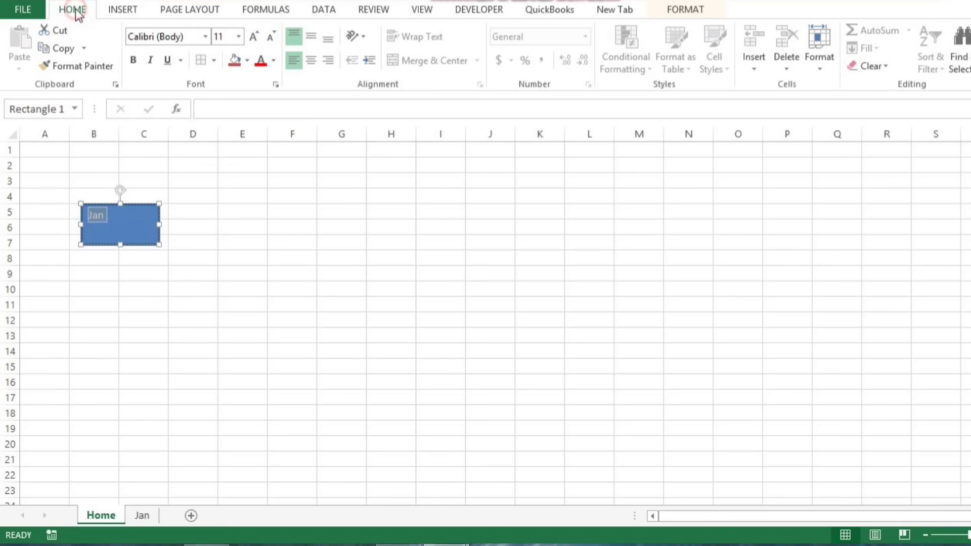
left_click(260, 39)
left_click(260, 40)
left_click(310, 37)
left_click(311, 60)
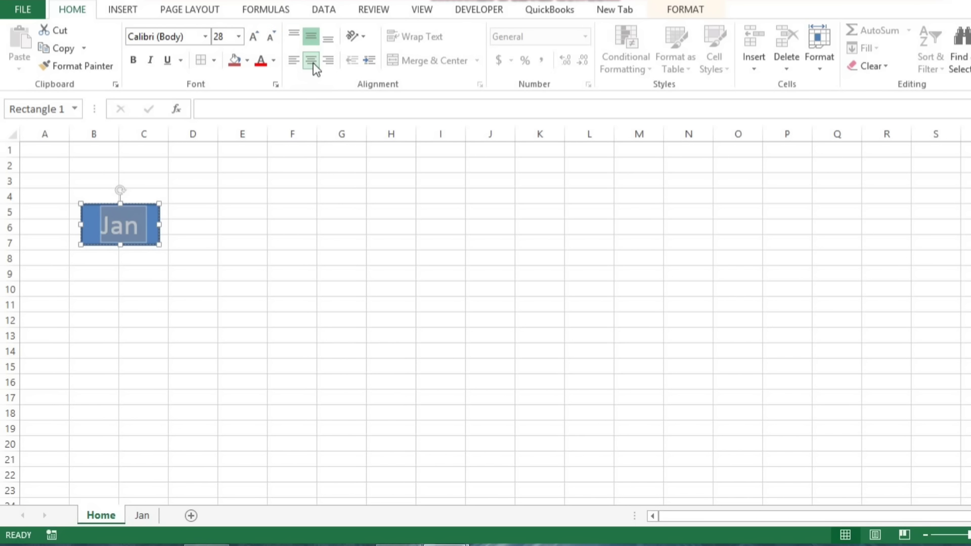
Copy the Jan rectangle eleven times to form a grid of three columns and four rows
left_click(85, 213)
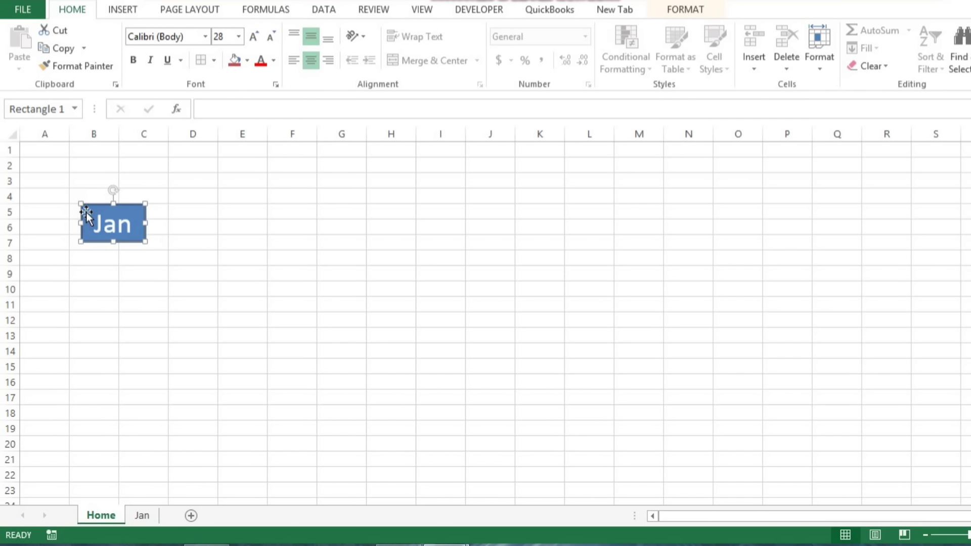
left_click(99, 266)
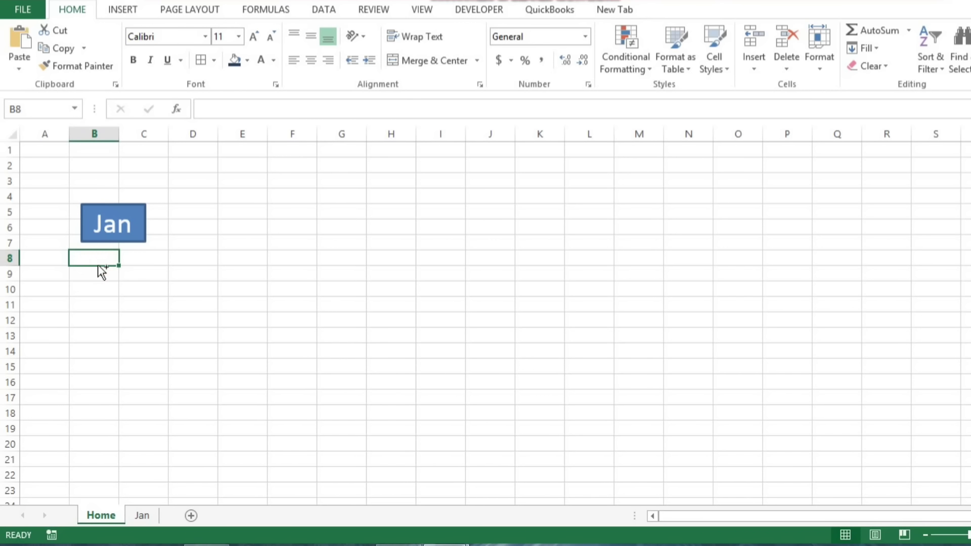
key("ctrl+v")
left_click_drag(99, 268, 100, 271)
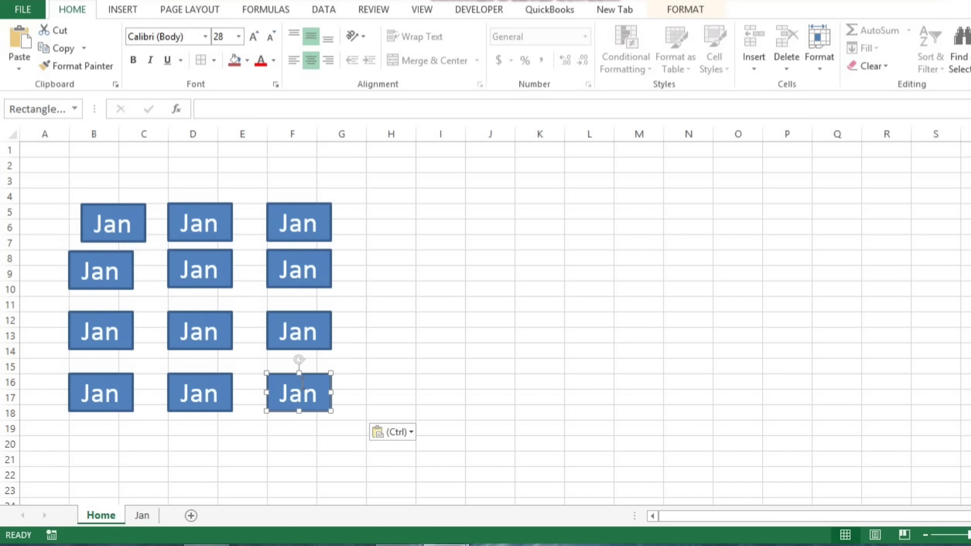
Relabel the copied rectangles Feb through Dec, running down each column, and arrange them closer together
left_click(87, 271)
left_click_drag(85, 272, 117, 273)
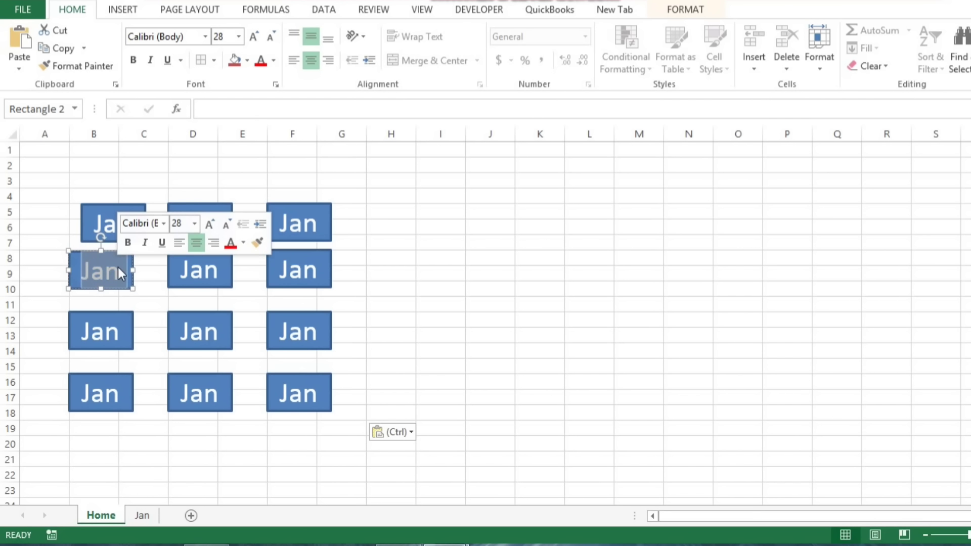
type("Feb")
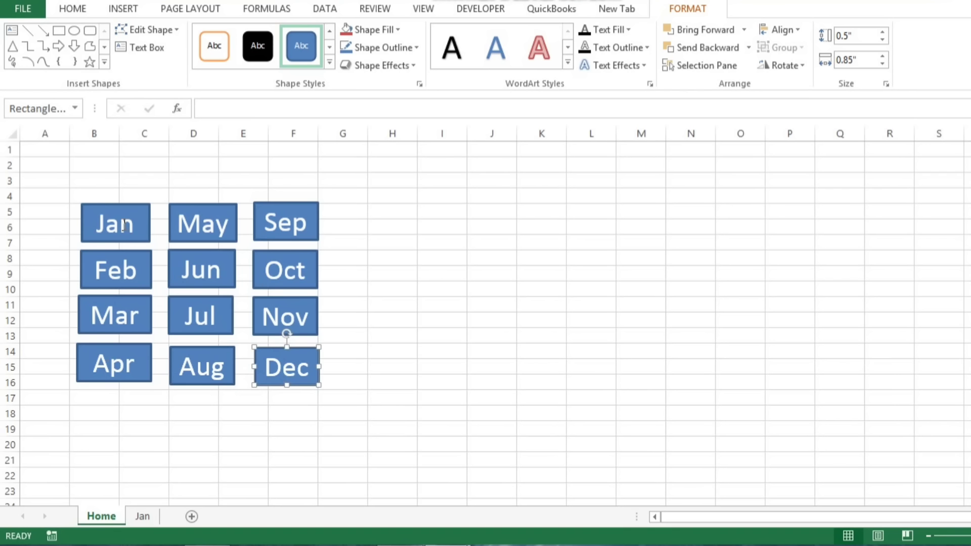
Select all twelve month rectangles and fill them with the dark blue theme colour
left_click(89, 209, "ctrl")
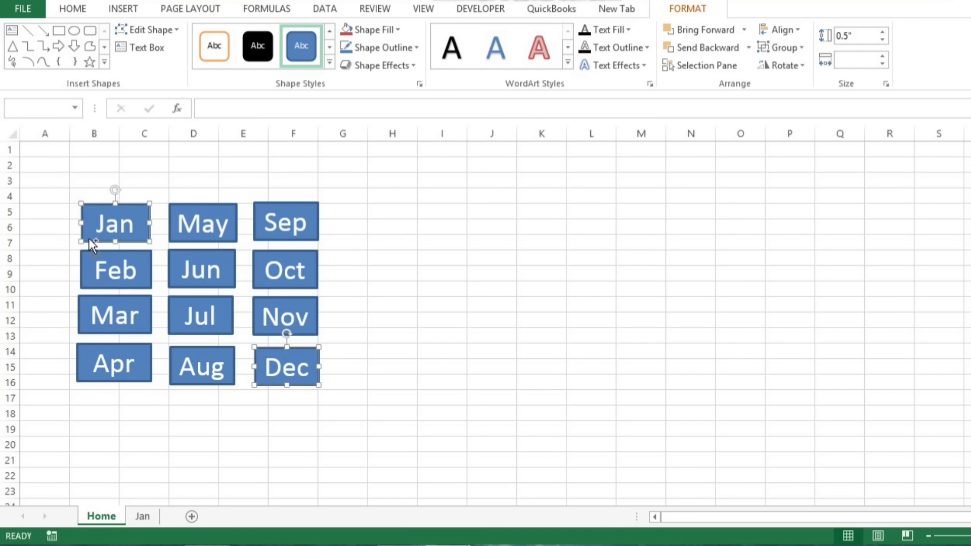
left_click(88, 255, "ctrl")
left_click(88, 298, "ctrl")
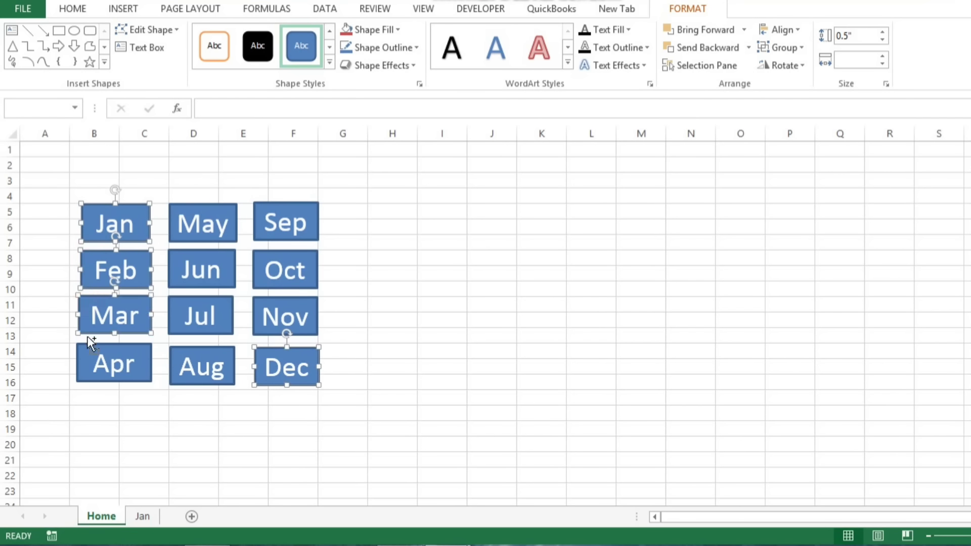
left_click(87, 347, "ctrl")
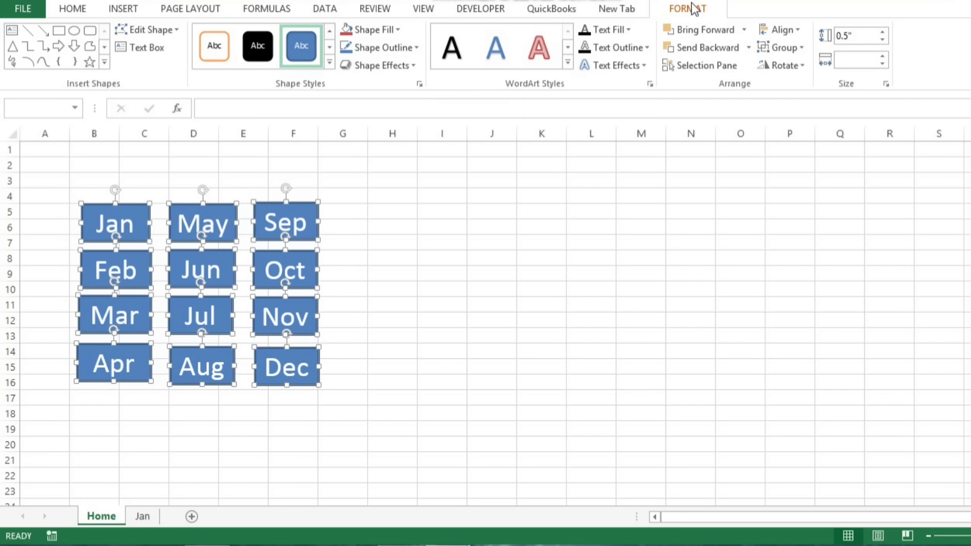
left_click(400, 29)
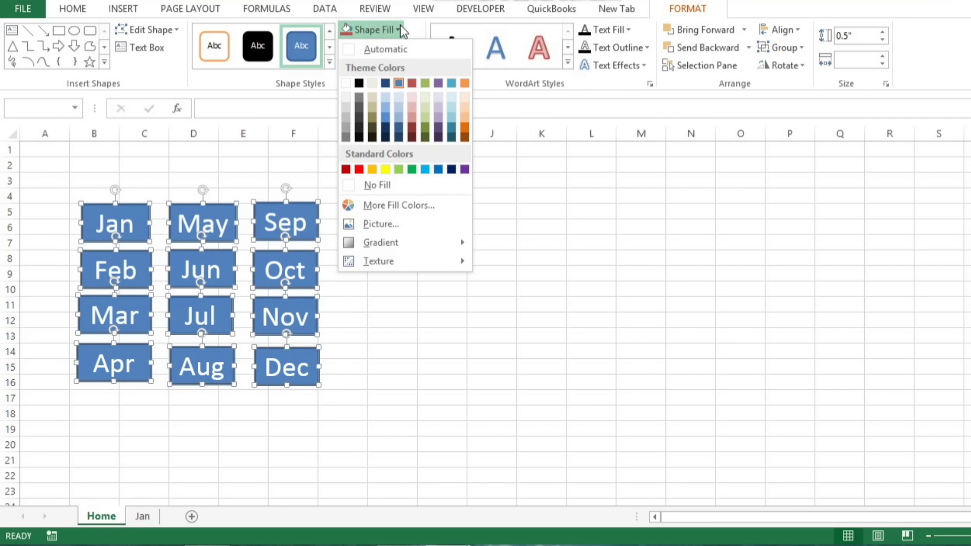
left_click(388, 86)
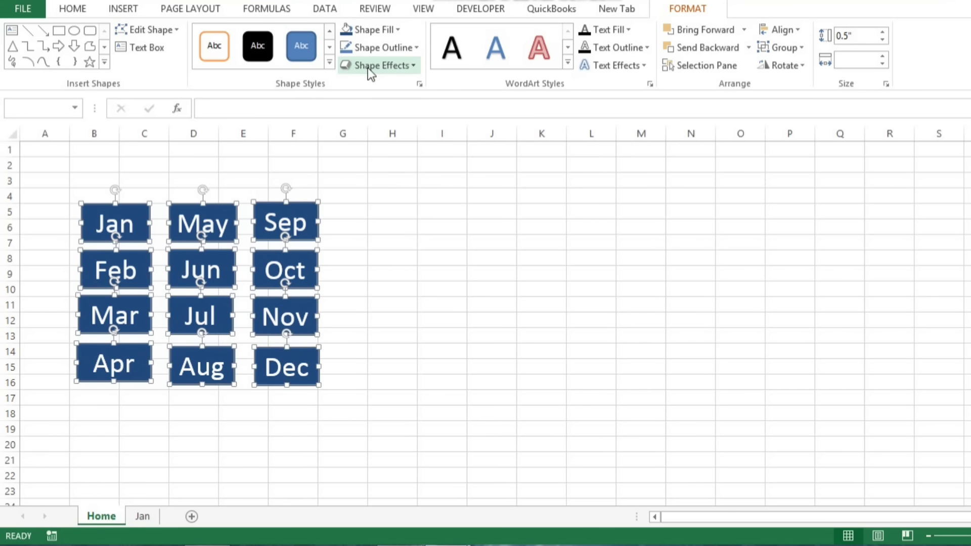
Apply an outer shadow cast to the right to all twelve month rectangles
left_click(410, 66)
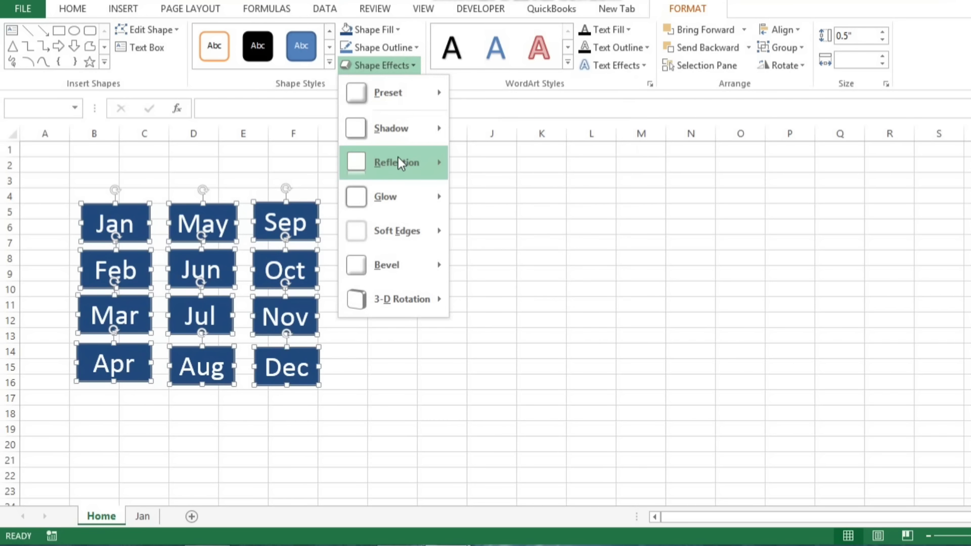
mouse_move(423, 119)
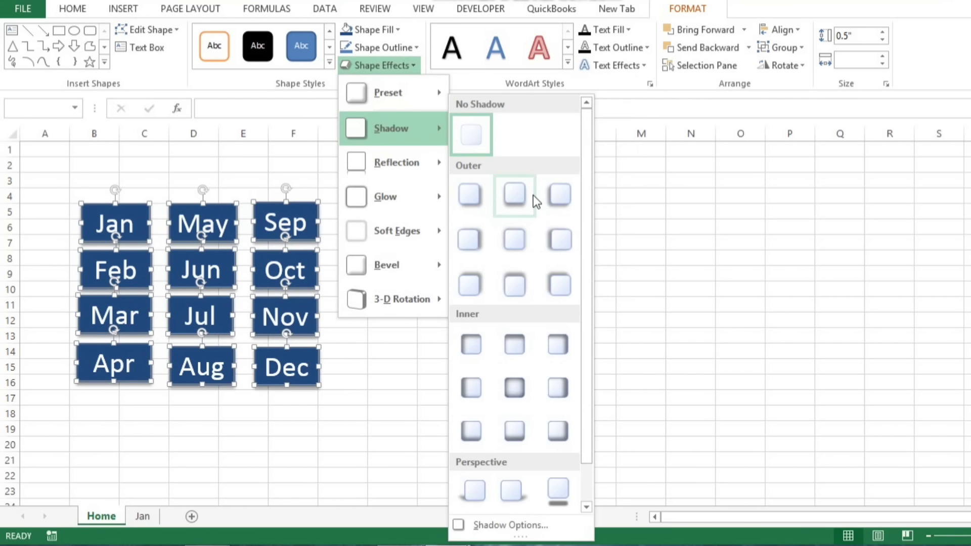
left_click(473, 244)
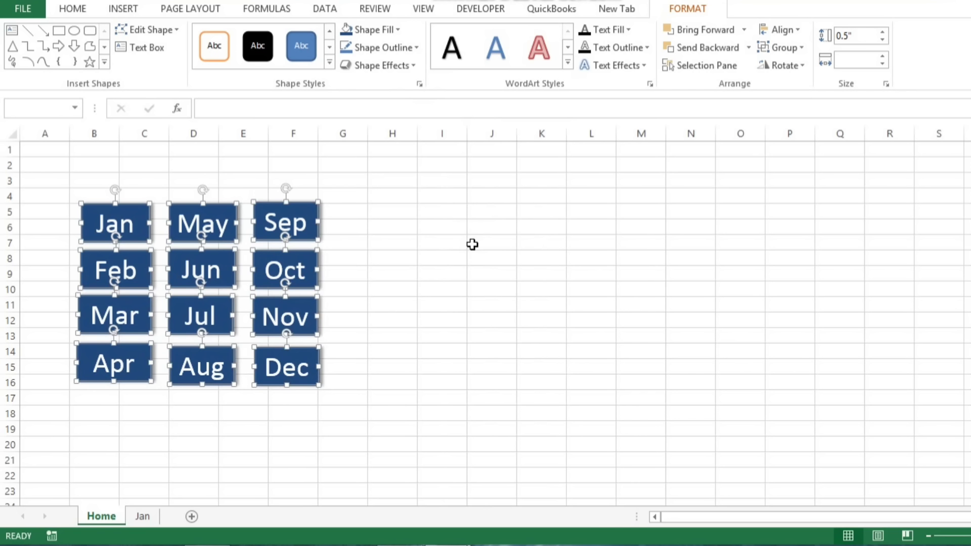
left_click(349, 338)
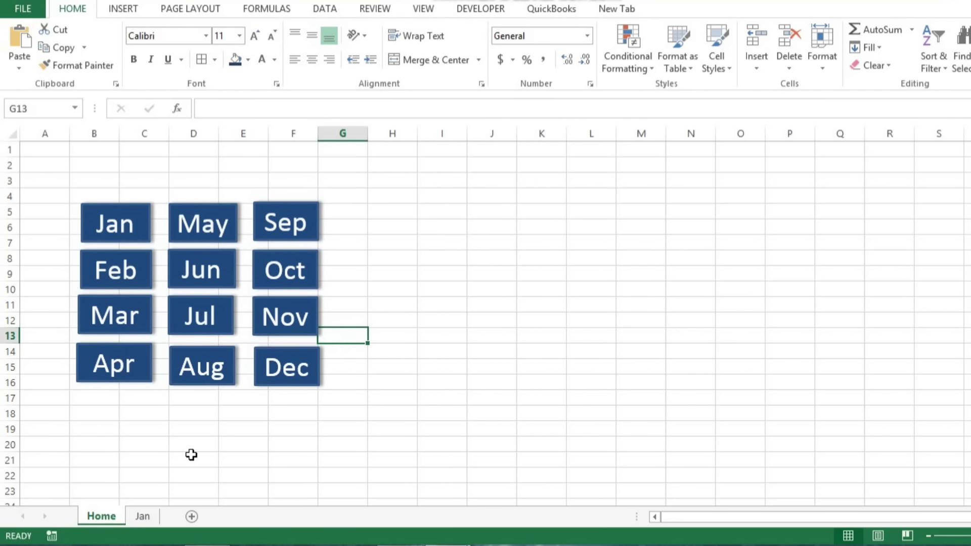
Paste the green home icon onto the Jan sheet and position it in column B above the attendance title
left_click(144, 521)
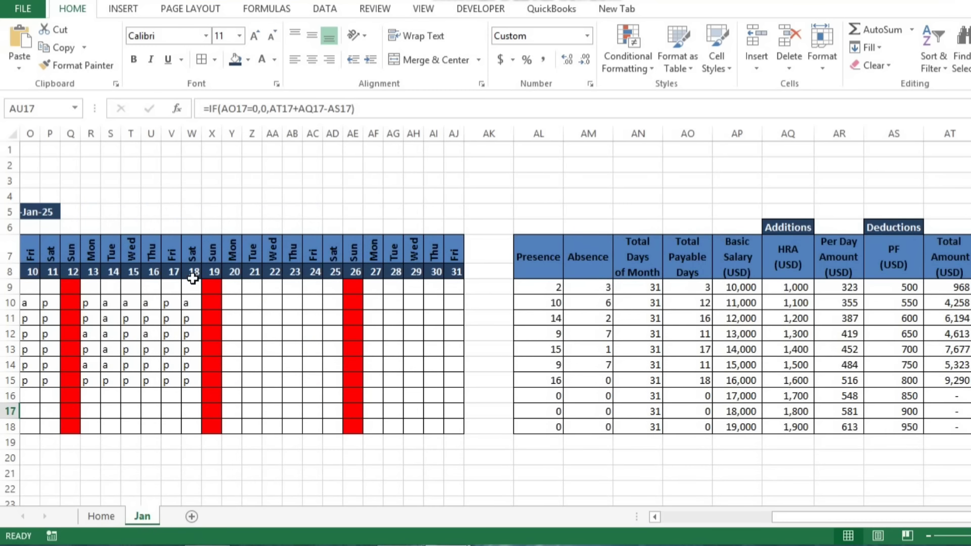
key("ctrl+Home")
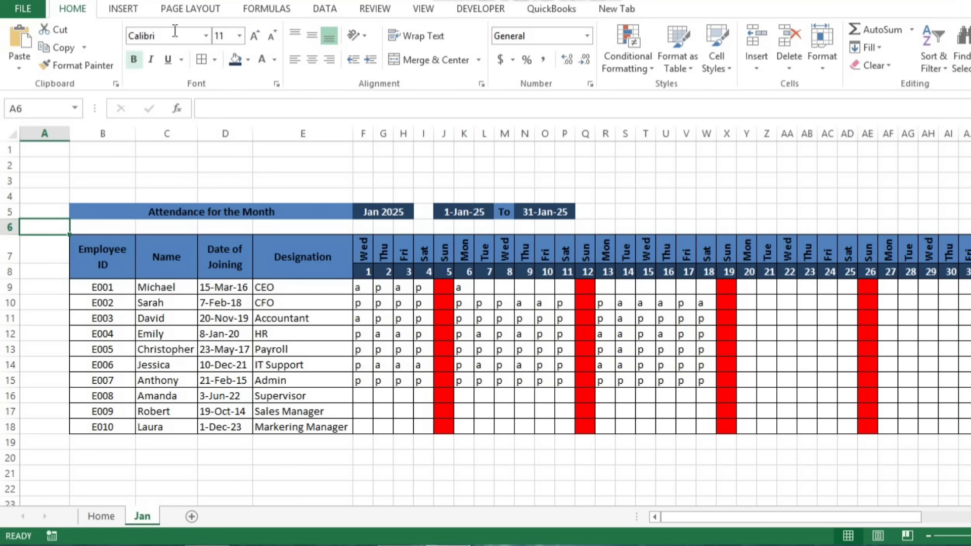
left_click(124, 8)
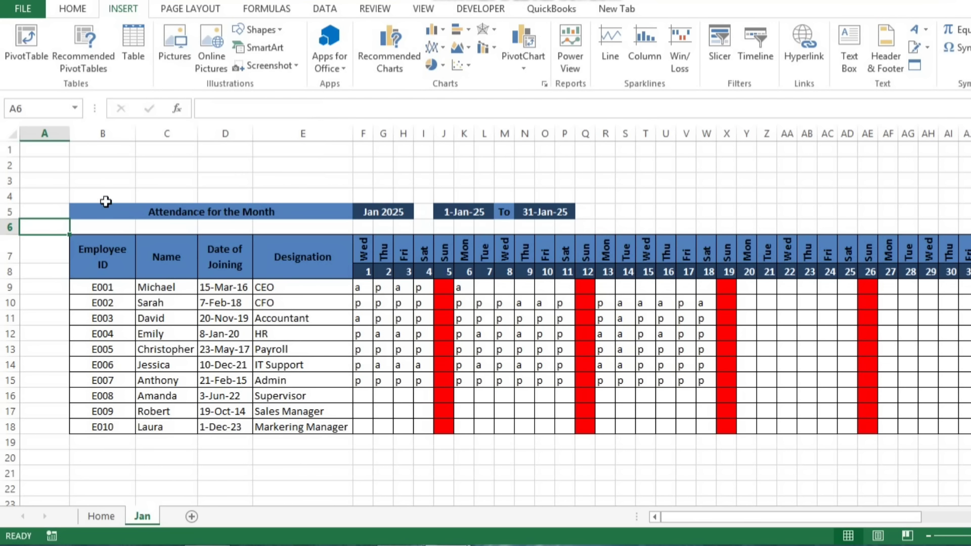
left_click(97, 165)
key("ctrl+v")
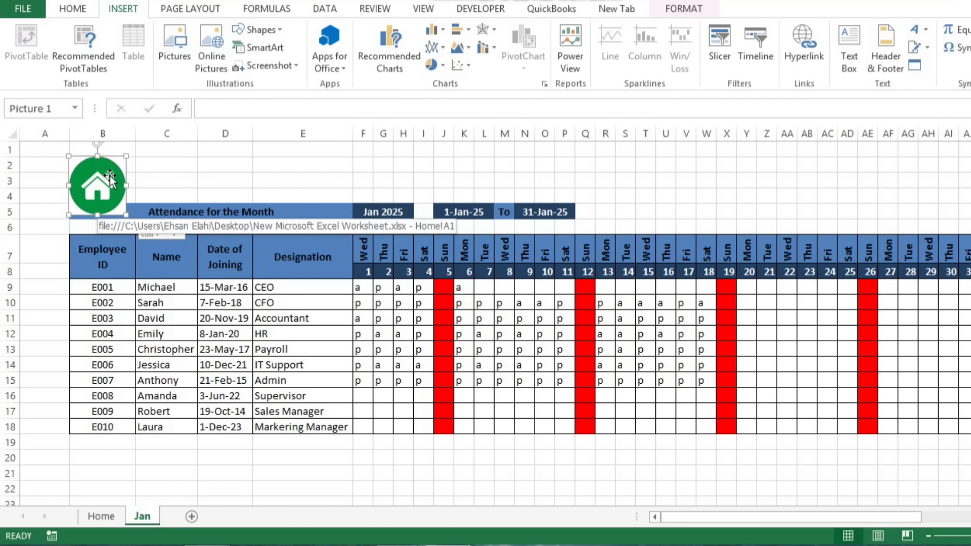
left_click_drag(114, 154, 117, 150)
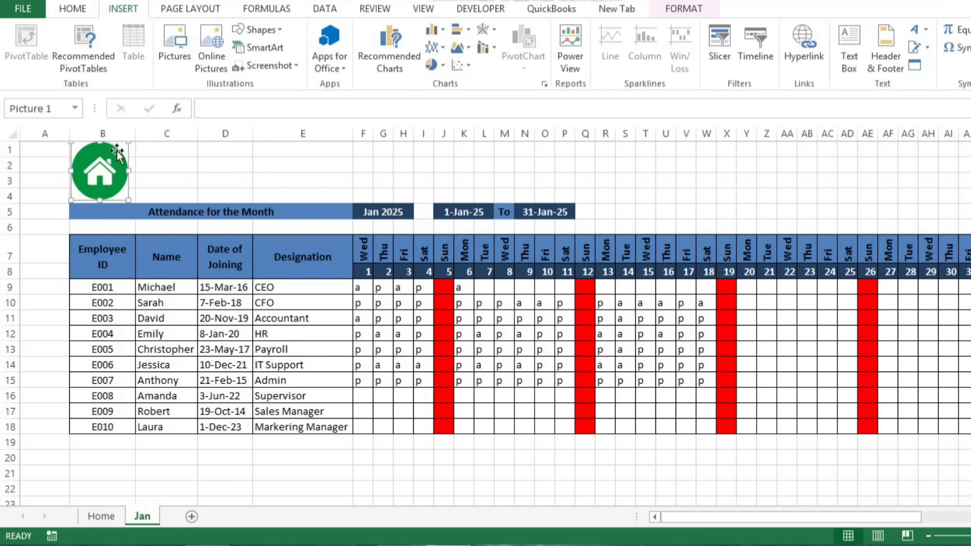
Set the height of rows 1 to 4 on the Jan sheet to 20
left_click(159, 151)
key("alt+h")
key("o")
key("h")
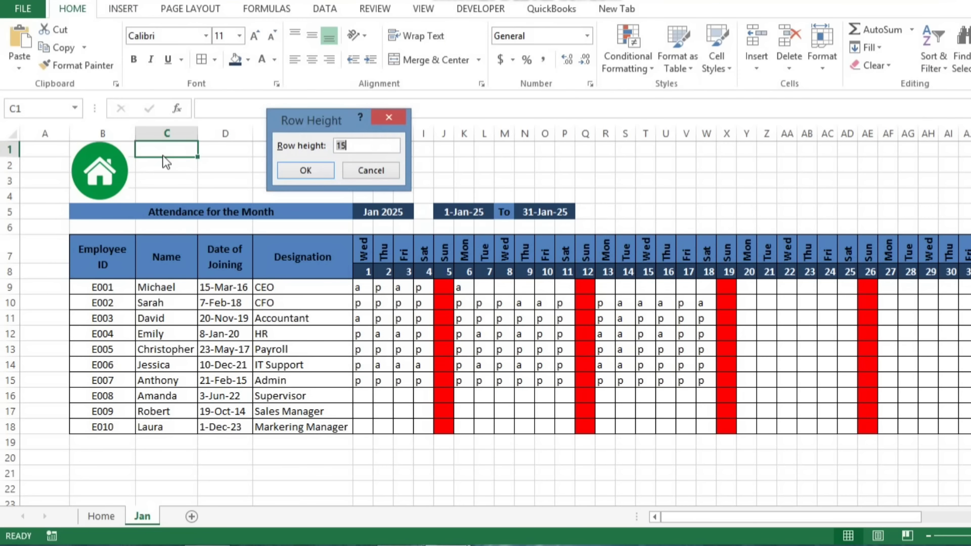
type("20")
key("Return")
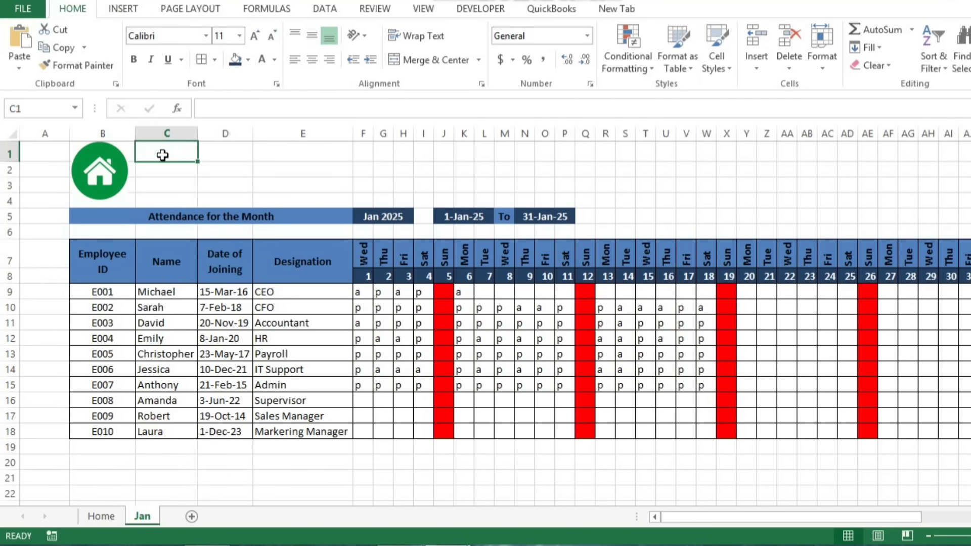
key("Down")
key("shift+Down")
key("shift+Down")
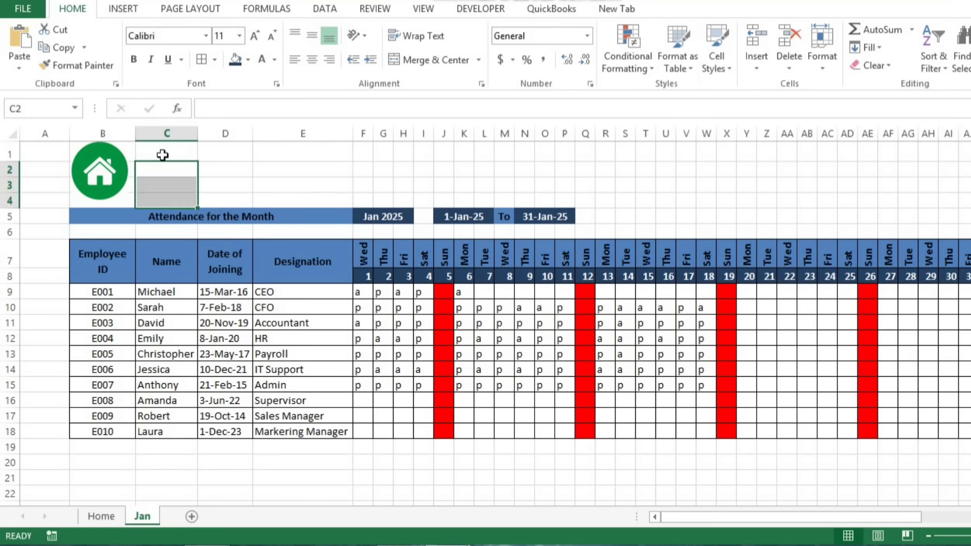
key("F4")
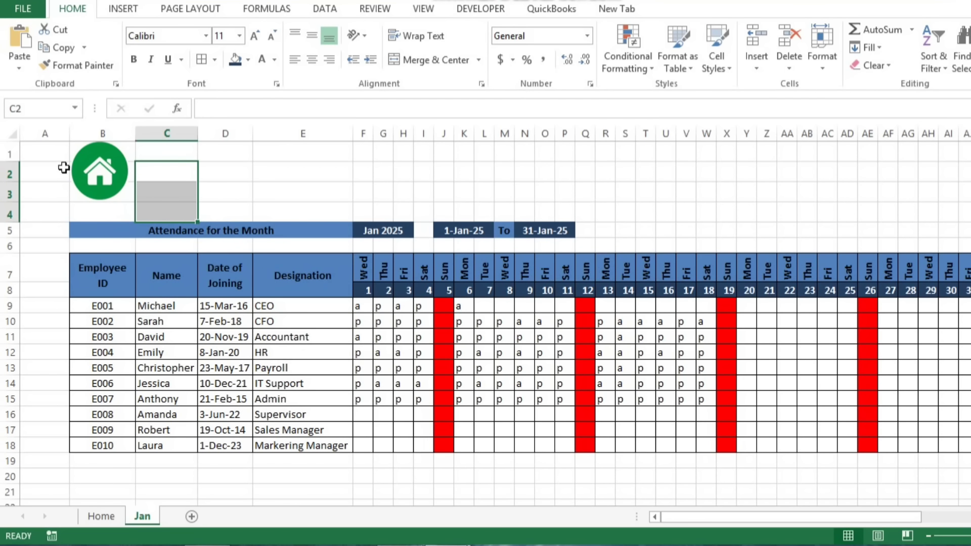
left_click(156, 191)
Hyperlink the home icon on the Jan sheet to cell A1 of the Home sheet and follow the link
right_click(102, 167)
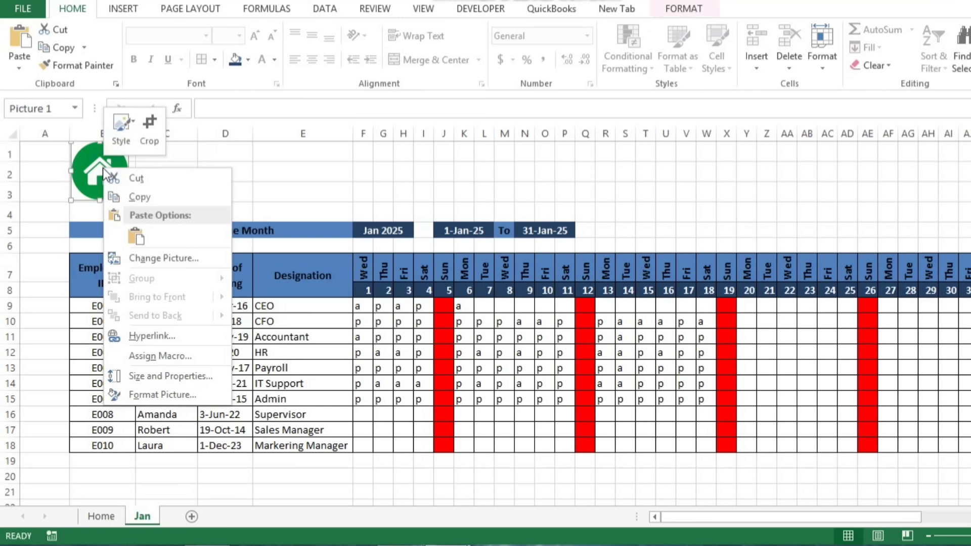
left_click(159, 336)
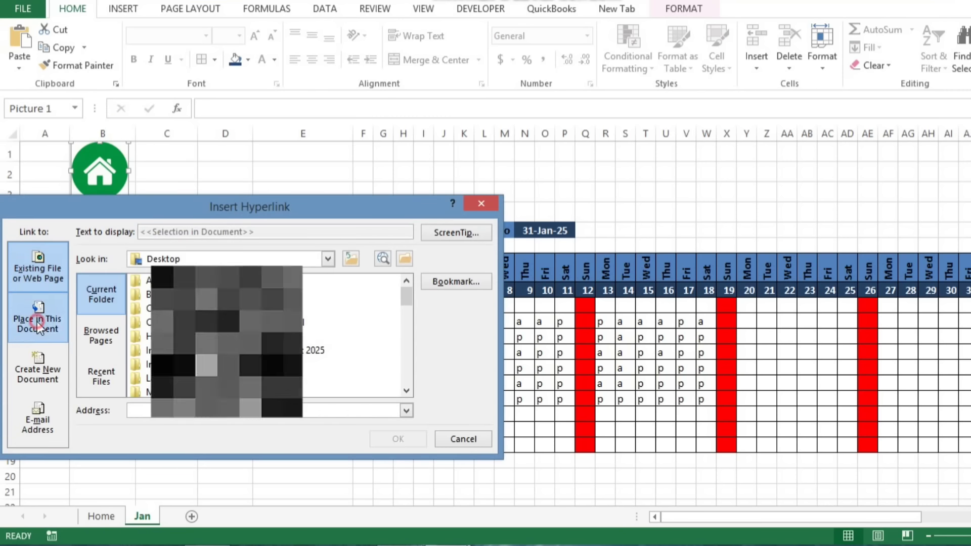
left_click(39, 324)
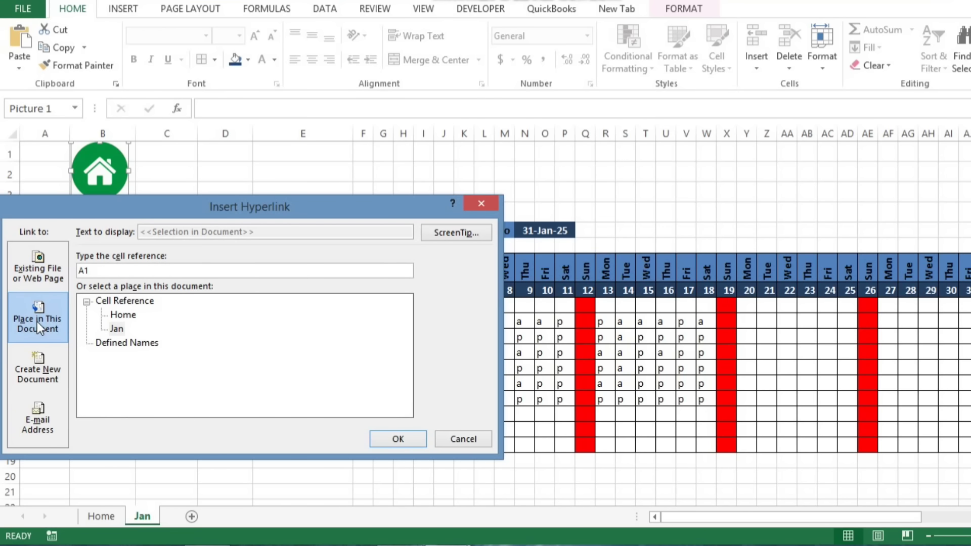
left_click(127, 316)
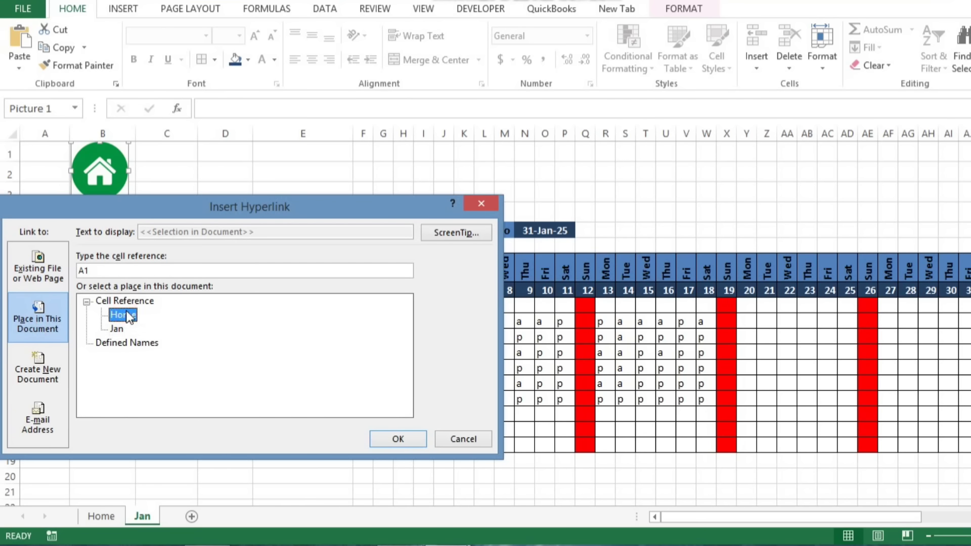
left_click(398, 439)
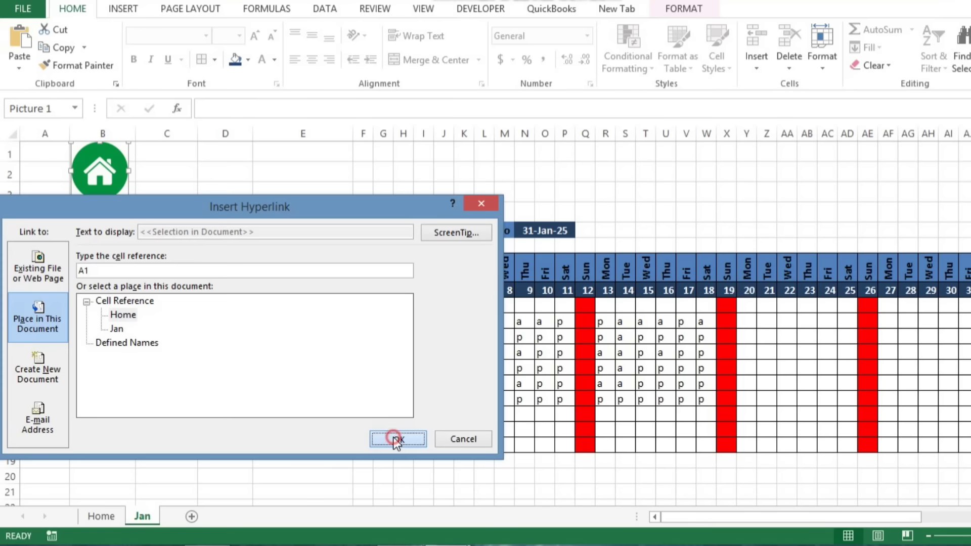
left_click(236, 194)
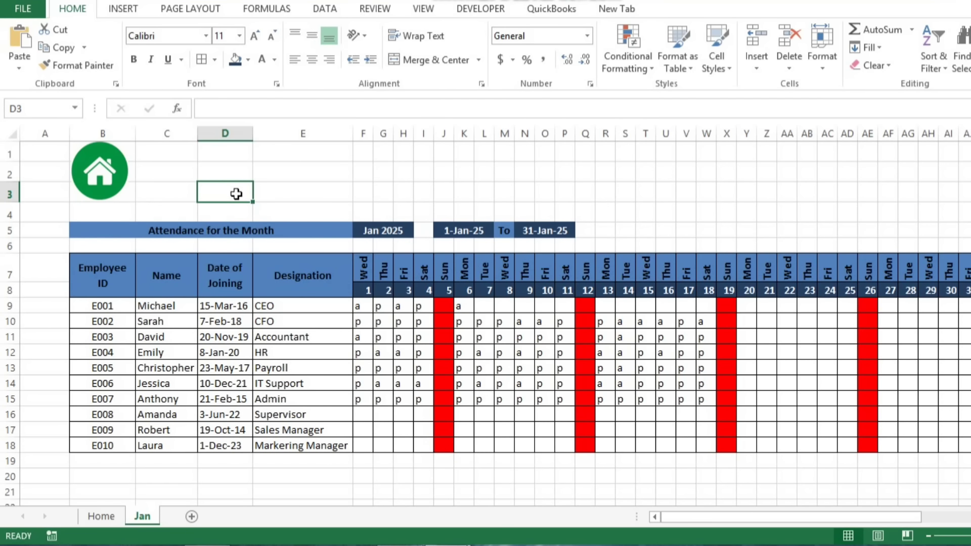
left_click(108, 173)
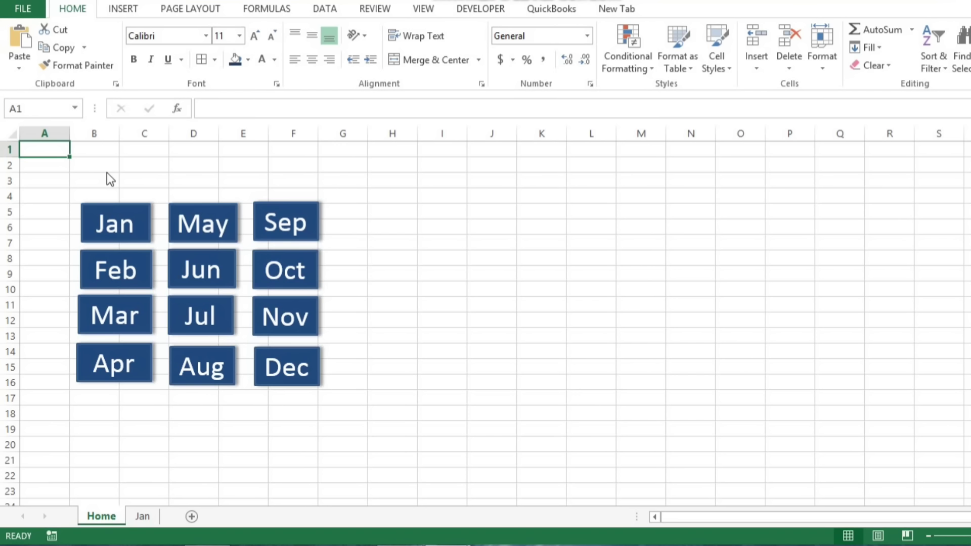
Add the dark blue banner LEARN ACCOUNTING PRO STUDIO, ATTENDANCE & SALARY SHEET, FOR THE YEAR ENDED DECEMBER 31, 2025 across B1:H3 of the Home sheet
left_click(108, 151)
type("LEARN ACCOUNTING PRO STUDIO ATTENDANCE  & SALARY SHEET FOR THE YEAR ENDED DECEMBER 31, 2025")
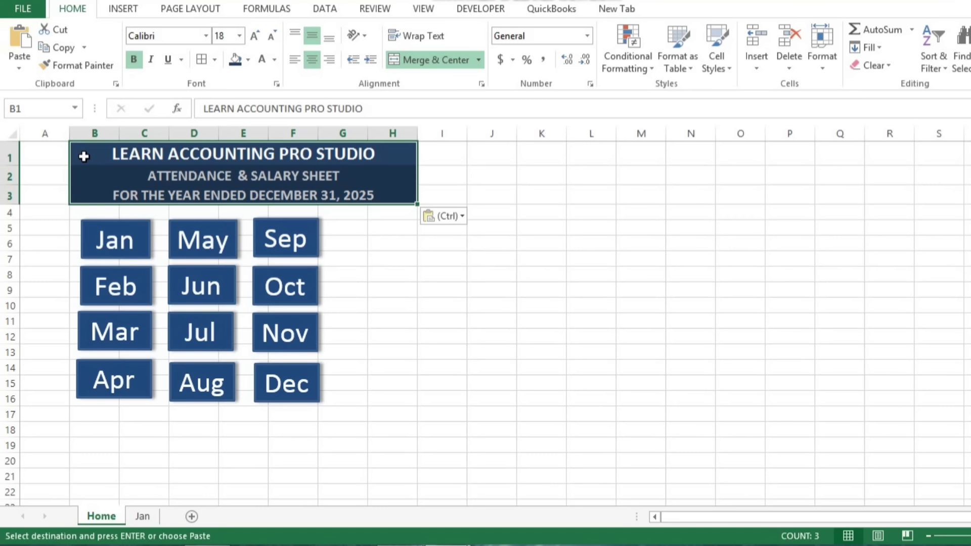
left_click(331, 263)
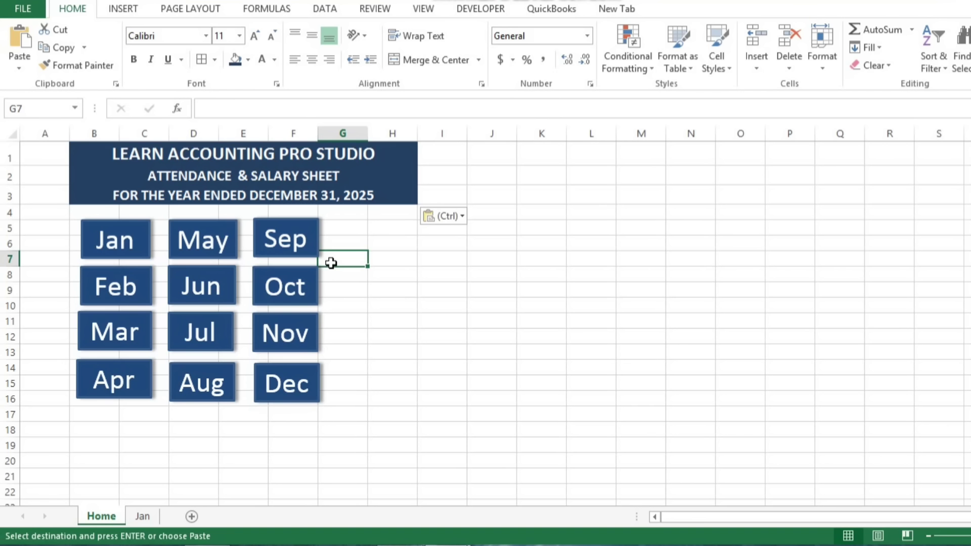
Add the same three-line LEARN ACCOUNTING PRO STUDIO title banner across D1:P3 of the Jan sheet
key("ctrl+Page_Down")
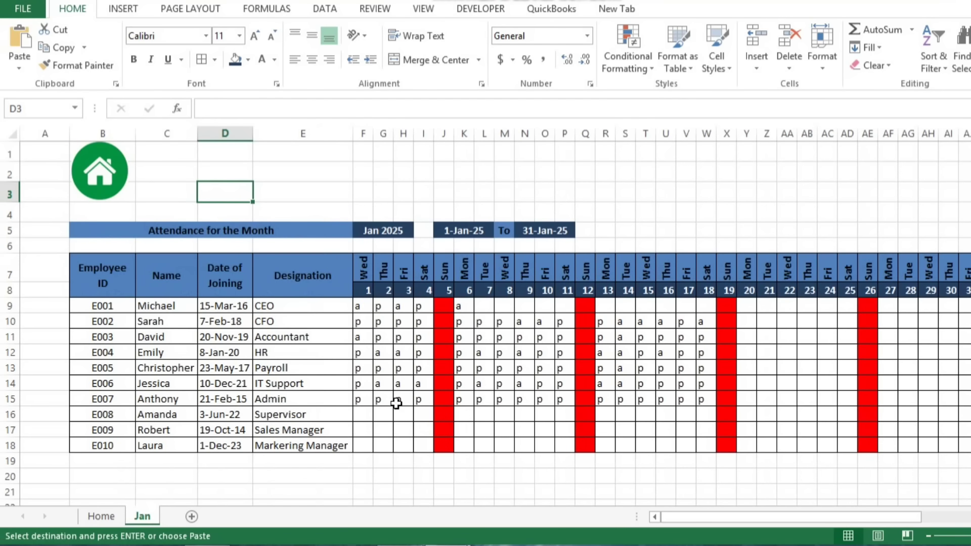
key("Up")
key("Up")
type("LEARN ACCOUNTING PRO STUDIO ATTENDANCE & SALARY SHEET FOR THE YEAR ENDED DECEMBER 31, 2025")
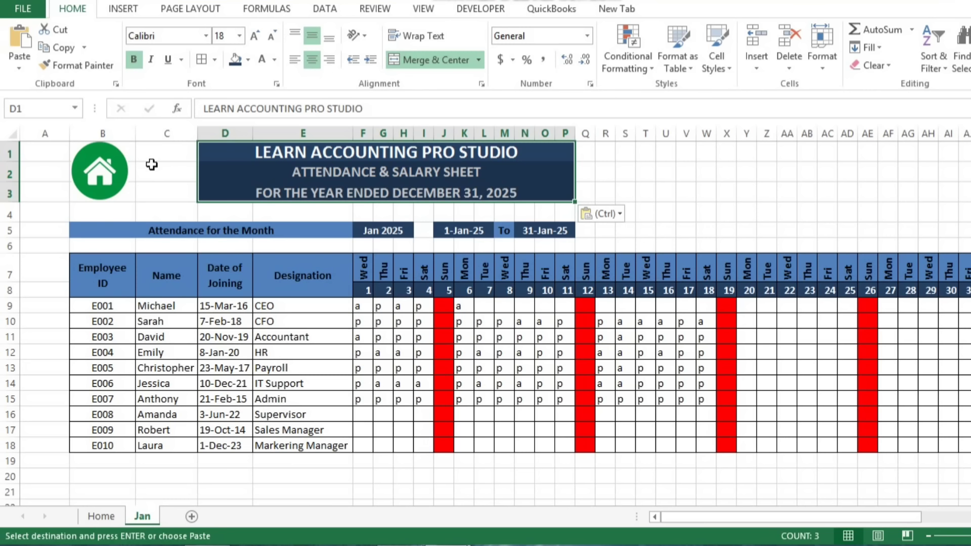
Paste the dark blue SALARY SHEET title block into AL1:AU3 above the salary columns of the Jan sheet
key("Right")
key("Right")
key("Right")
key("Right")
key("Right")
key("Right")
key("Right")
key("Right")
key("Right")
key("Right")
key("Right")
key("Right")
key("Right")
key("Right")
key("Right")
key("Right")
key("Right")
key("Right")
key("Right")
key("Right")
key("Left")
key("Left")
key("Left")
key("Left")
key("Left")
key("Left")
key("Left")
key("Left")
key("Right")
key("alt")
key("alt")
left_click(612, 135)
key("ctrl+v")
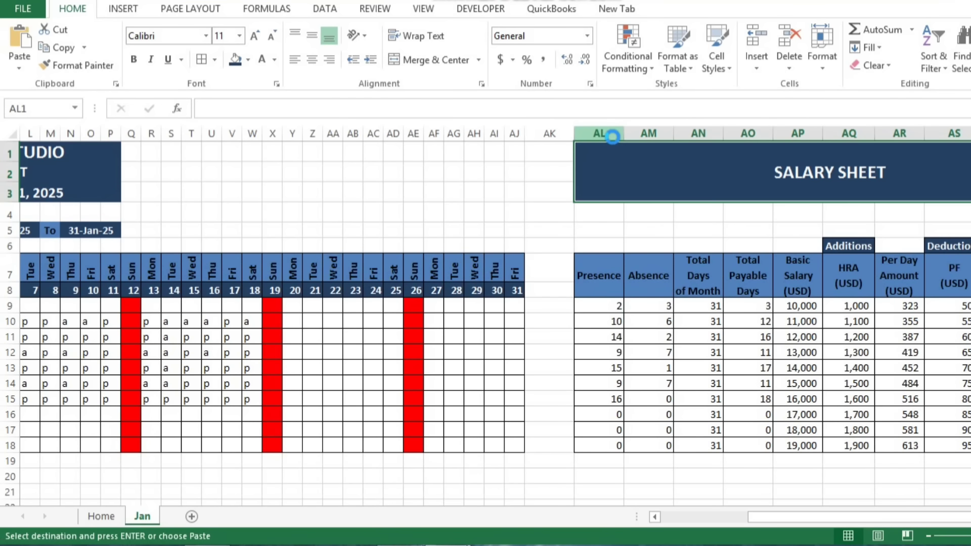
Review the SALARY SHEET title over the salary columns and return to cell A1 of the Jan sheet
key("Right")
key("Right")
key("Right")
key("Right")
key("Right")
key("Right")
key("Right")
key("Right")
key("Right")
key("Right")
key("Right")
key("Left")
key("Left")
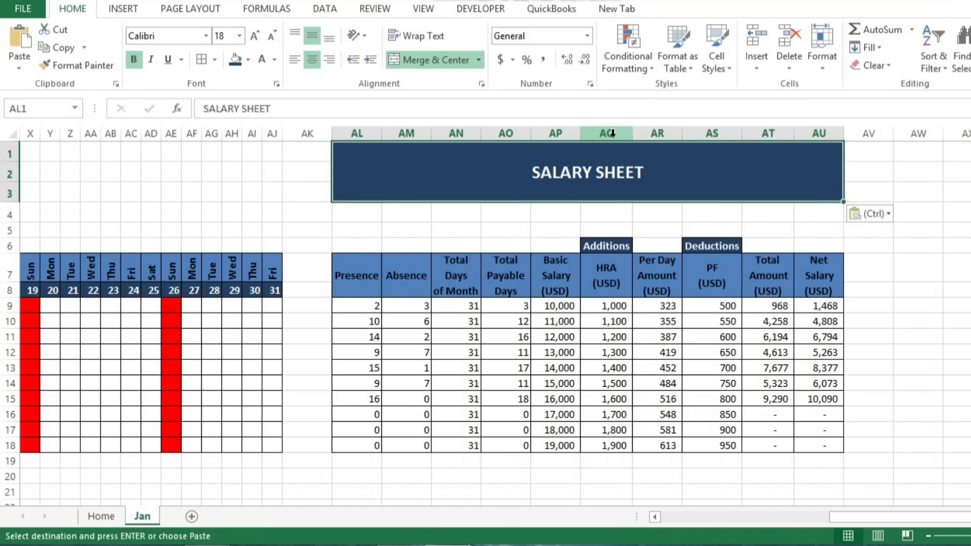
key("Left")
key("Left")
key("Left")
key("Left")
key("Left")
key("Left")
key("Left")
key("Left")
key("Left")
key("Left")
key("Left")
key("Left")
key("Left")
key("Left")
key("Left")
key("Left")
key("Left")
key("Left")
key("Left")
key("Left")
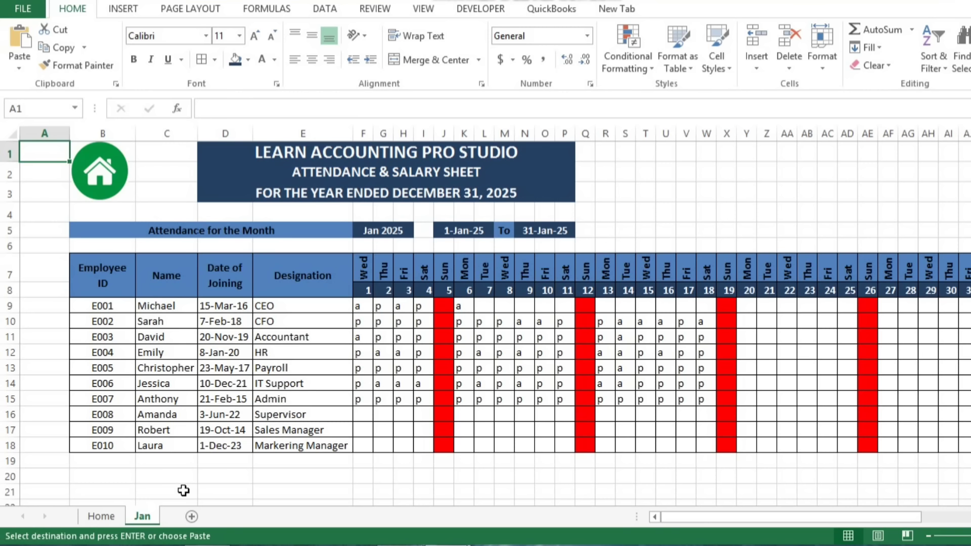
Create a copy of the Jan sheet at the end of the workbook
right_click(147, 520)
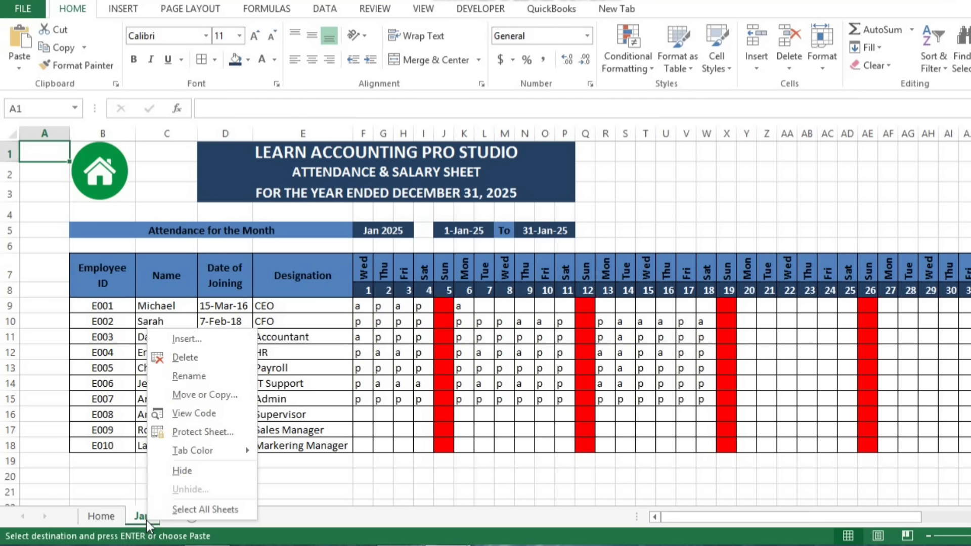
left_click(218, 397)
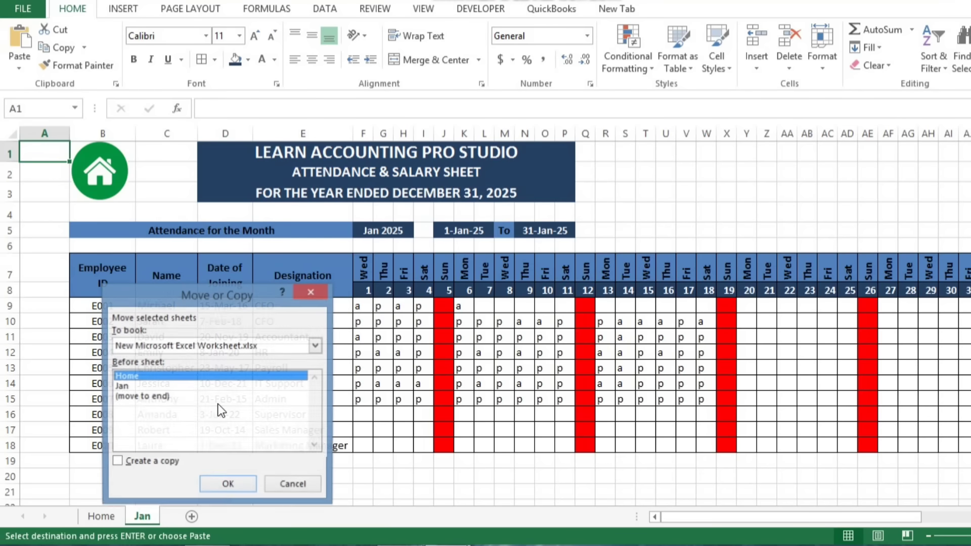
left_click(147, 396)
left_click(118, 461)
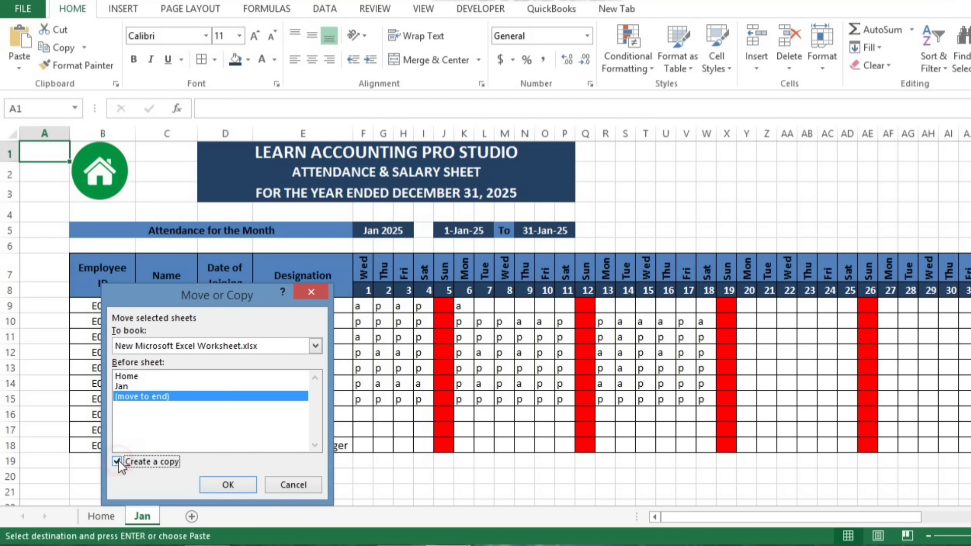
left_click(216, 481)
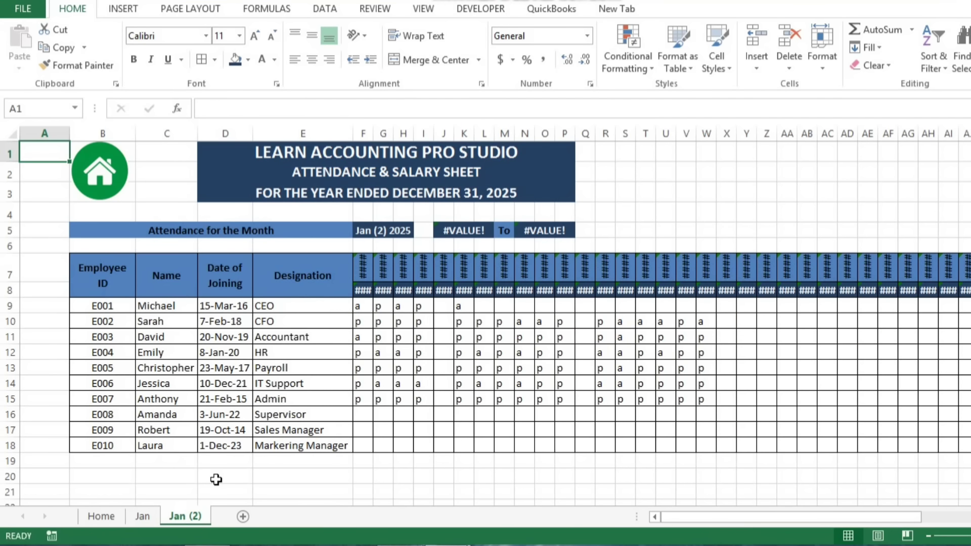
Rename the copied Jan sheet as Feb
double_click(187, 516)
type("Feb")
key("Return")
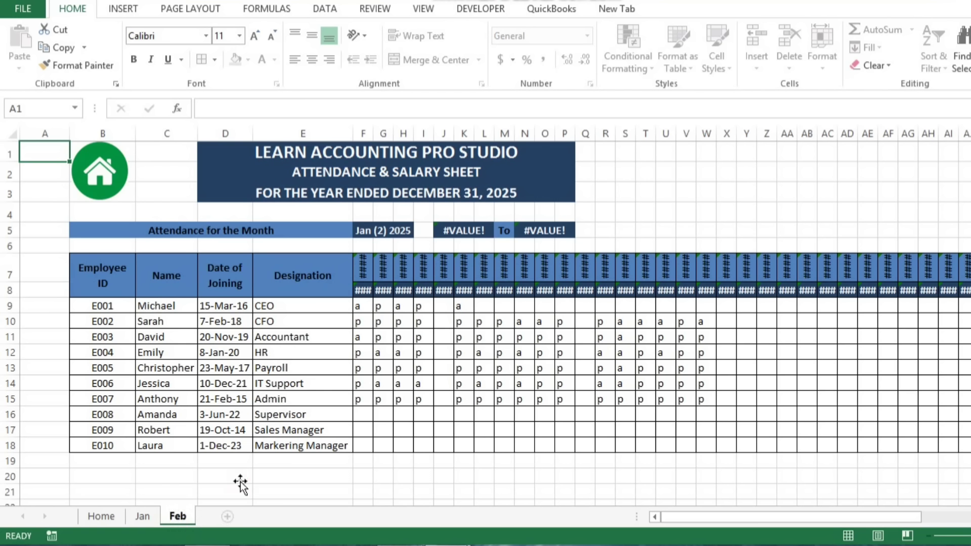
left_click(240, 482)
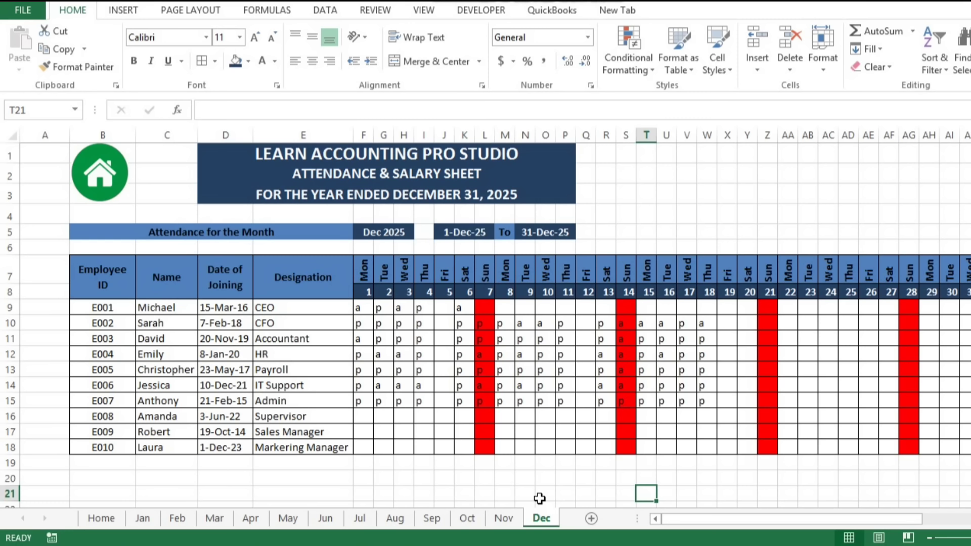
Hyperlink the Jan rectangle on the Home sheet to cell A1 of the Jan sheet
left_click(113, 519)
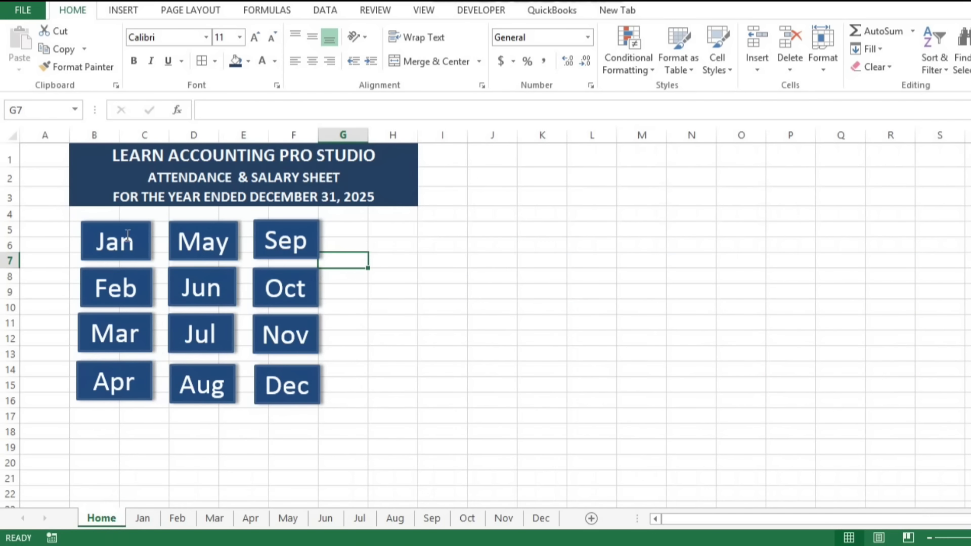
left_click(128, 234)
right_click(127, 232)
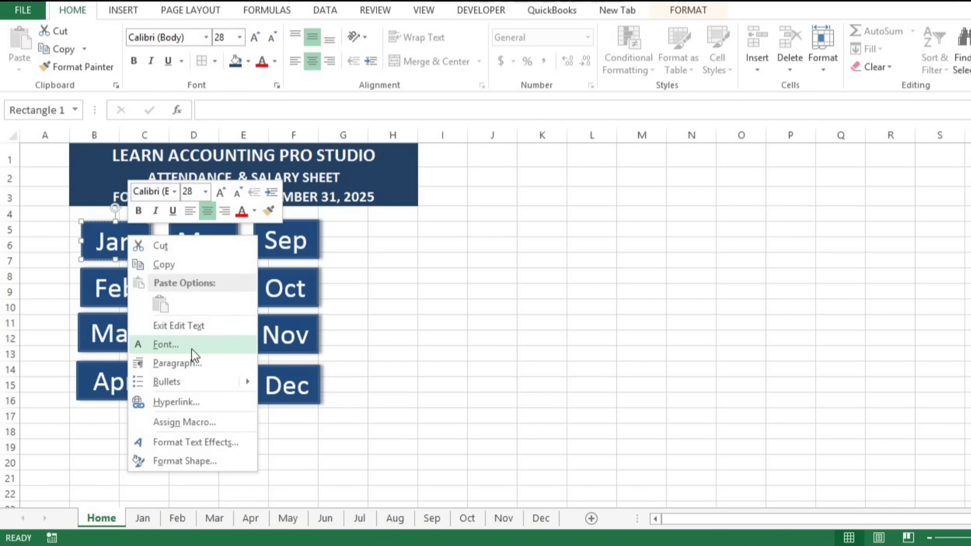
left_click(190, 401)
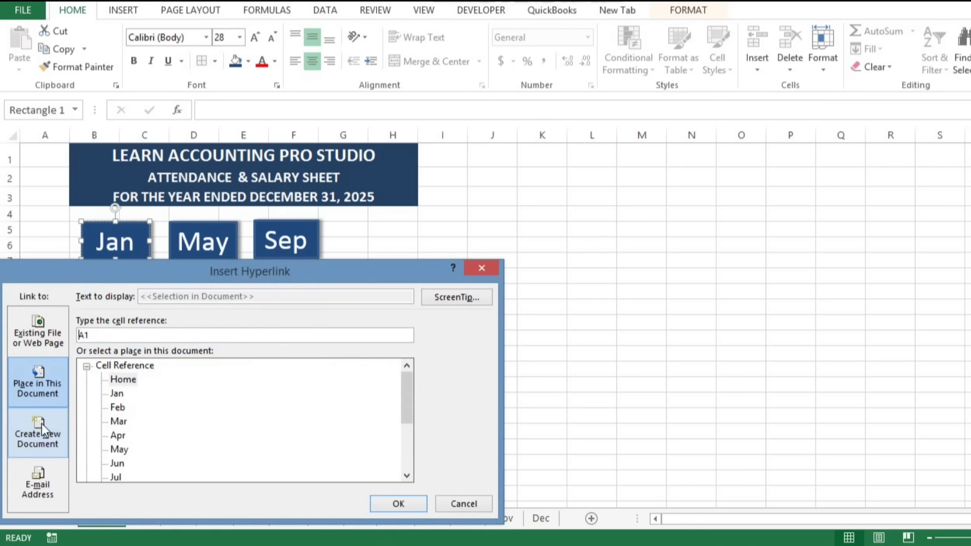
left_click(121, 393)
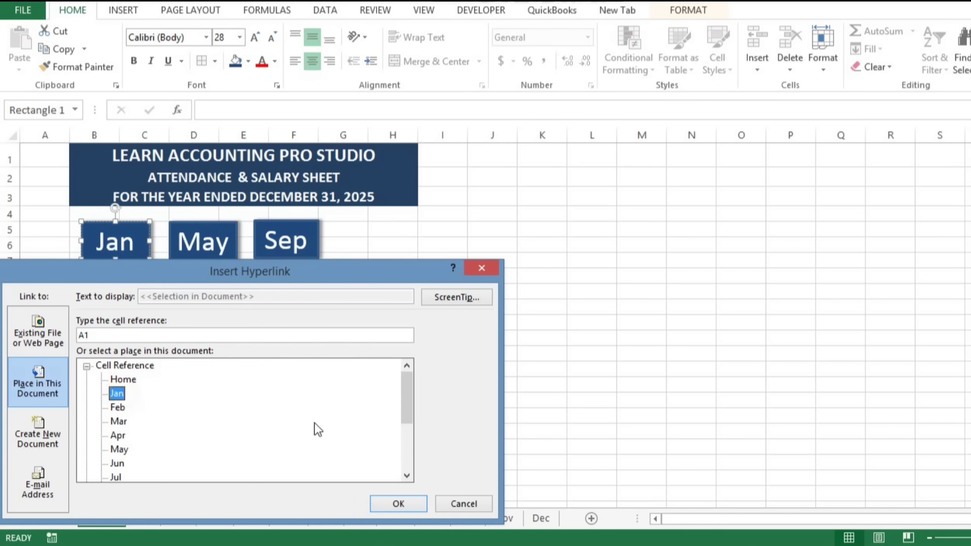
left_click(399, 504)
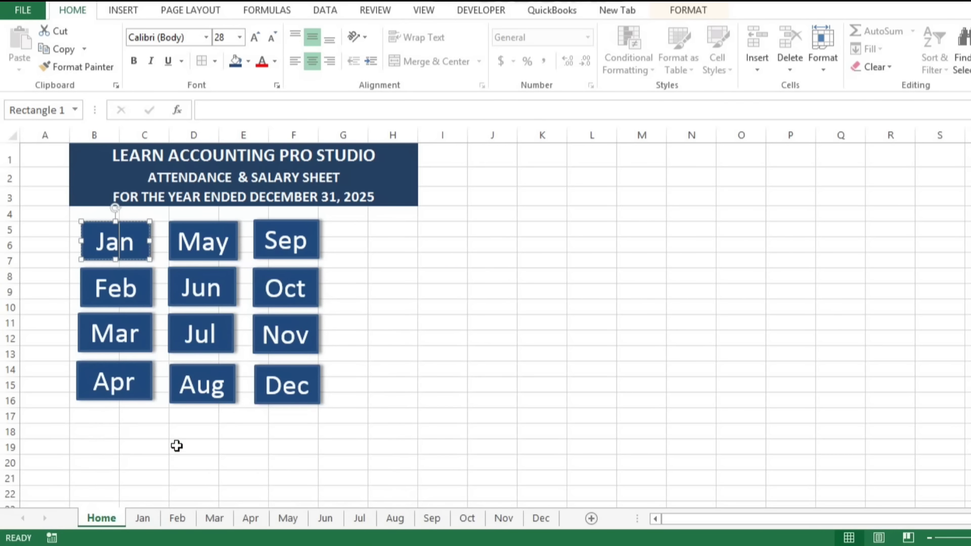
left_click(177, 446)
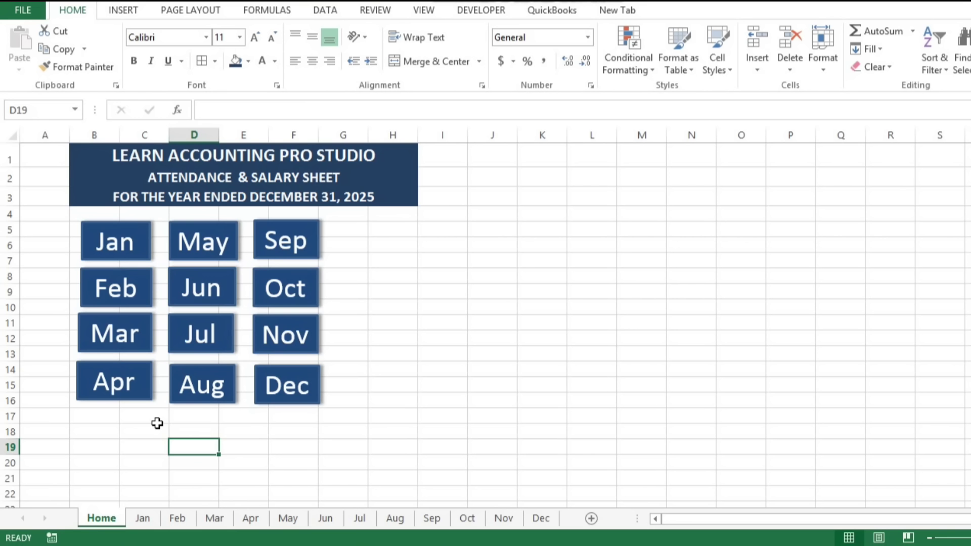
Hyperlink the Dec rectangle on the Home sheet to cell A1 of the Dec sheet
left_click(314, 383)
right_click(307, 389)
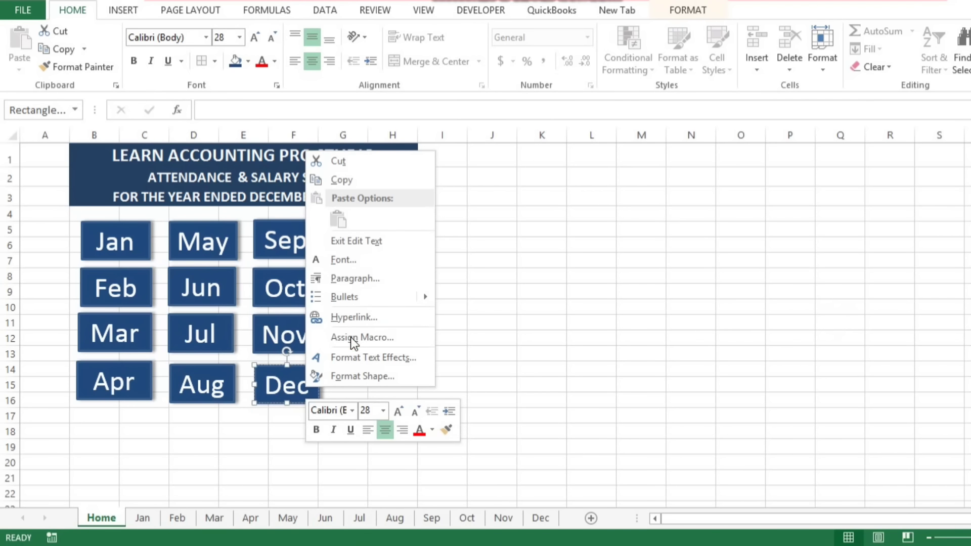
left_click(372, 322)
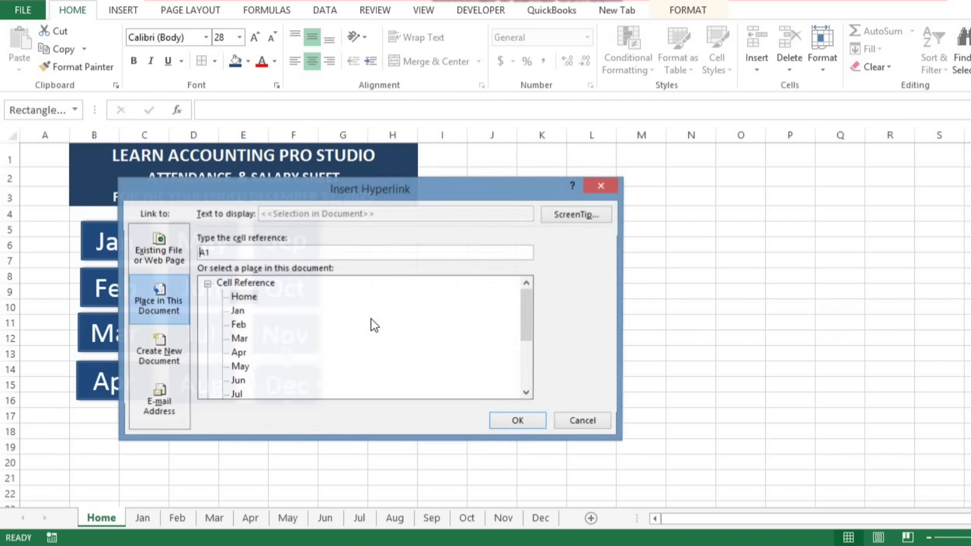
left_click_drag(529, 320, 536, 377)
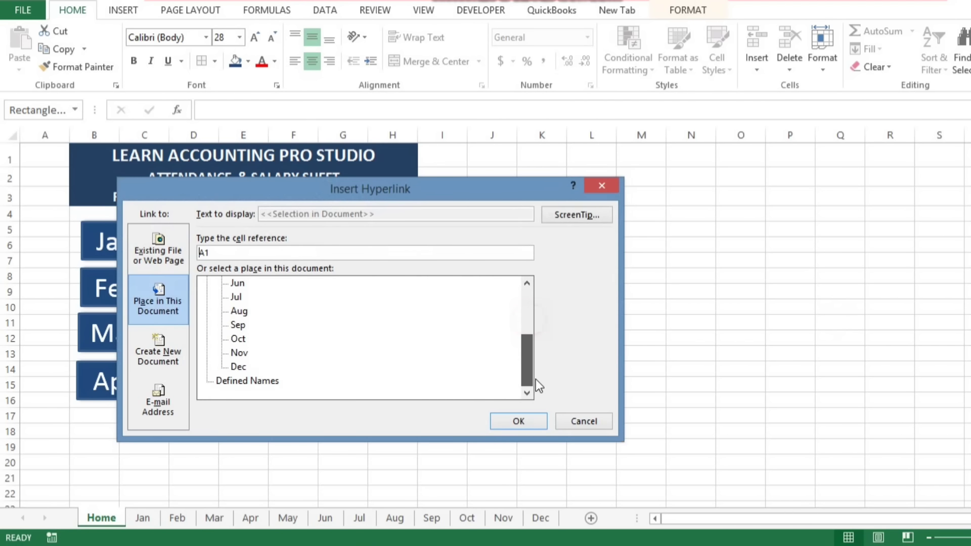
left_click(519, 422)
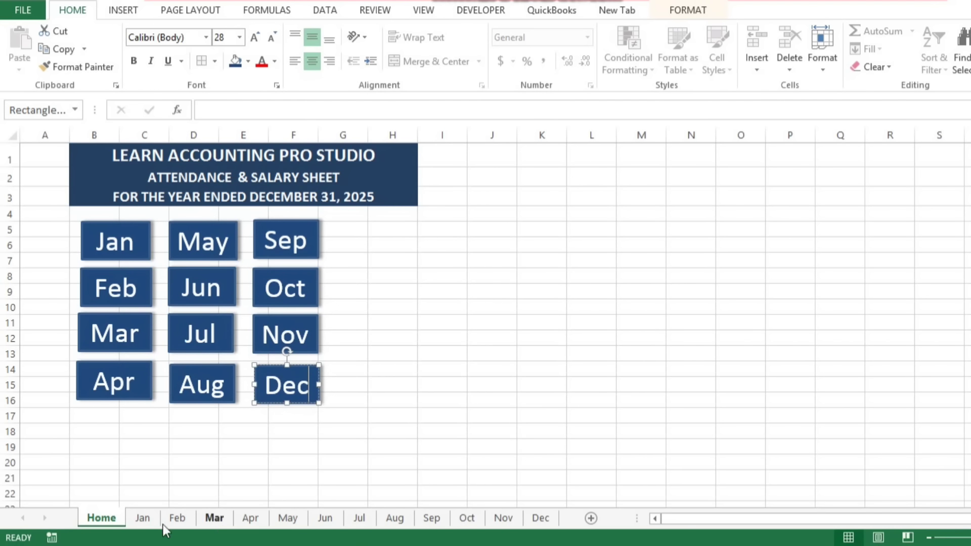
left_click(189, 457)
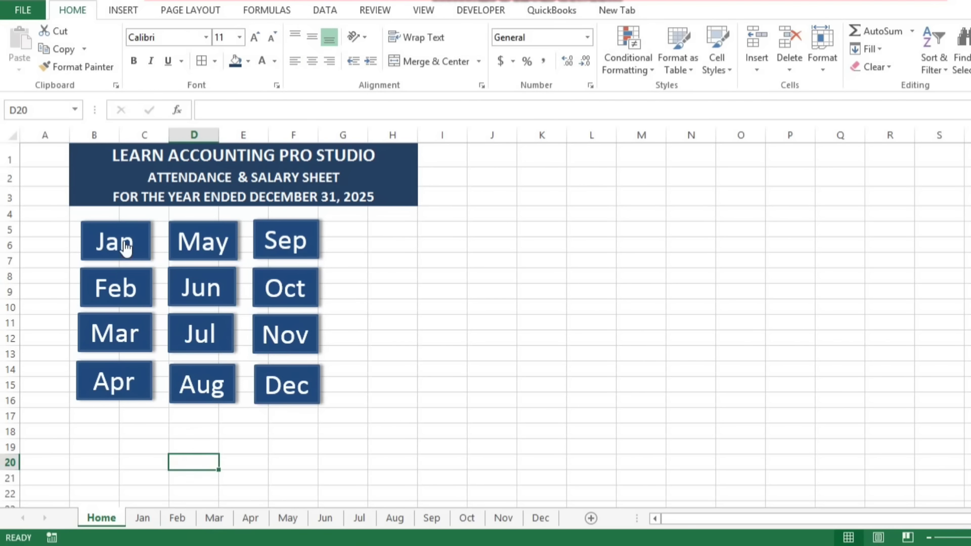
Test the Home sheet's Jan, Feb, Mar, Dec and Apr buttons and each sheet's home icon link
left_click(125, 245)
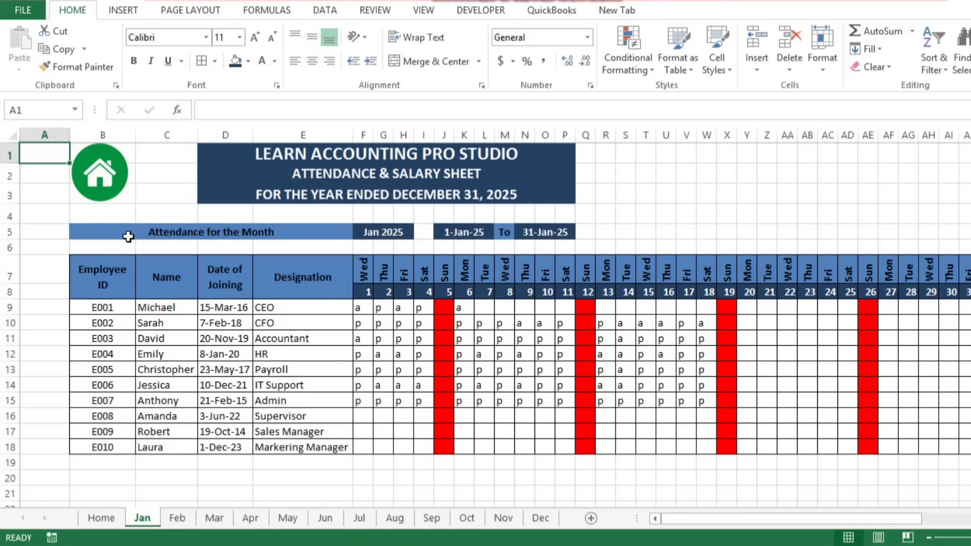
left_click(100, 193)
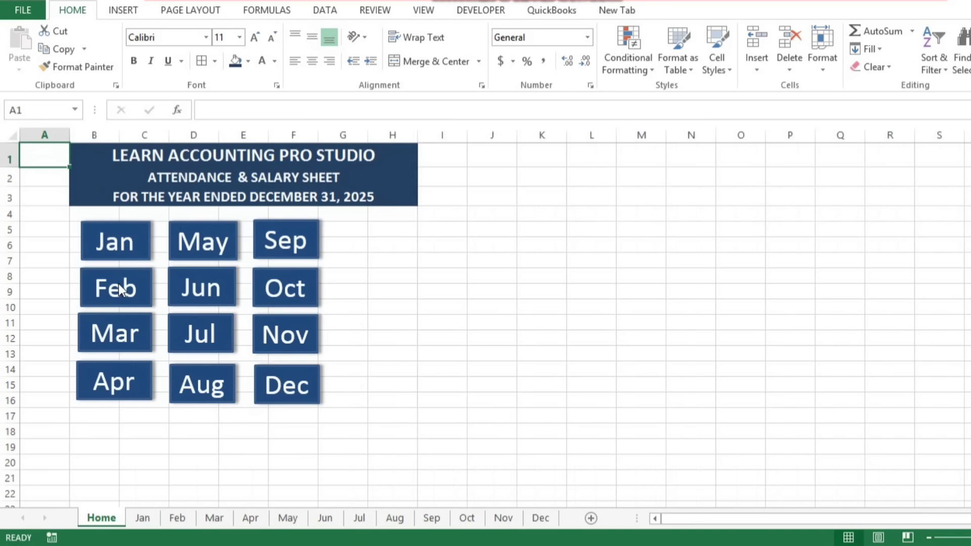
left_click(118, 289)
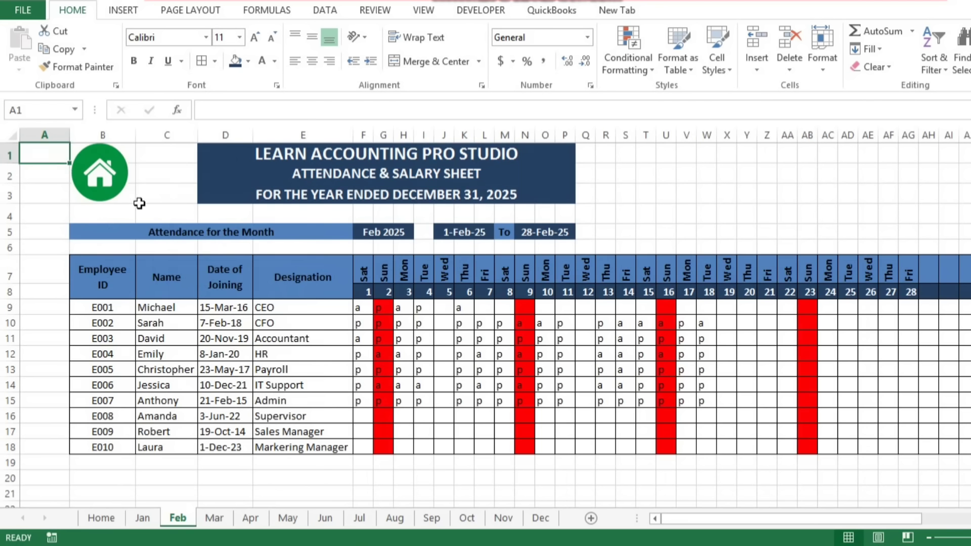
left_click(102, 189)
left_click(120, 328)
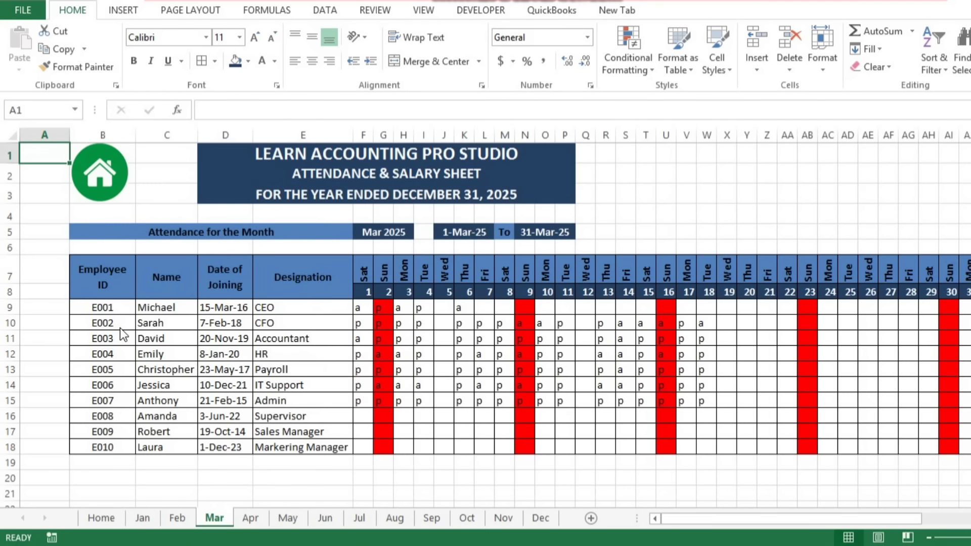
left_click(109, 190)
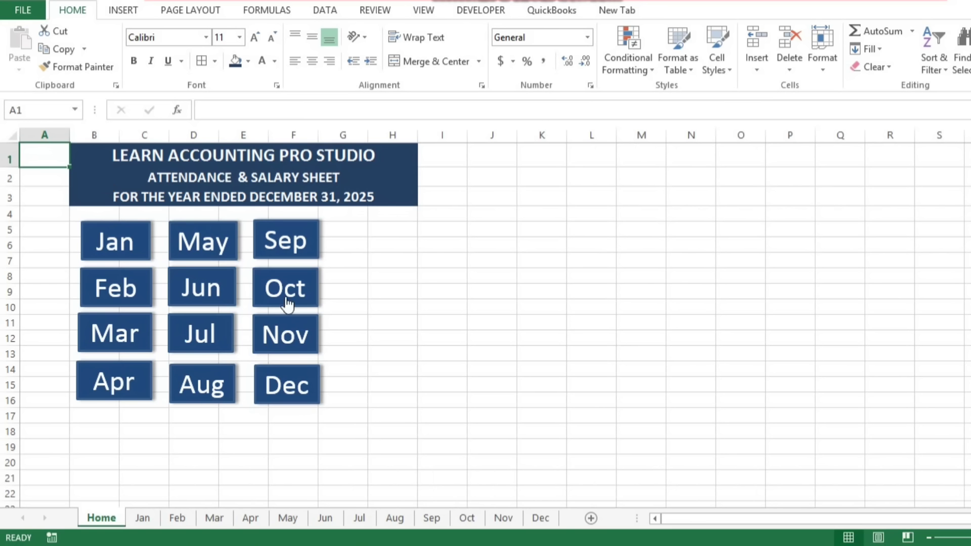
left_click(299, 377)
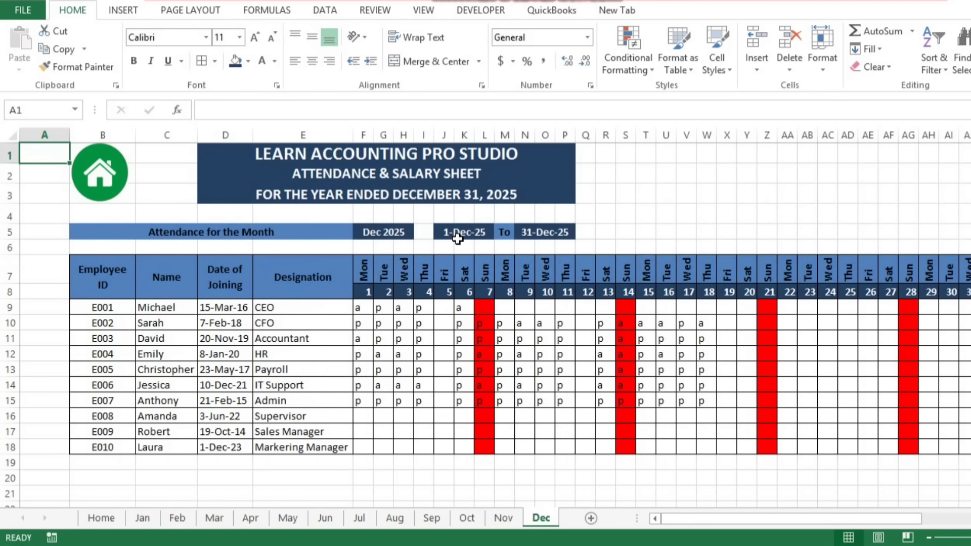
left_click(102, 176)
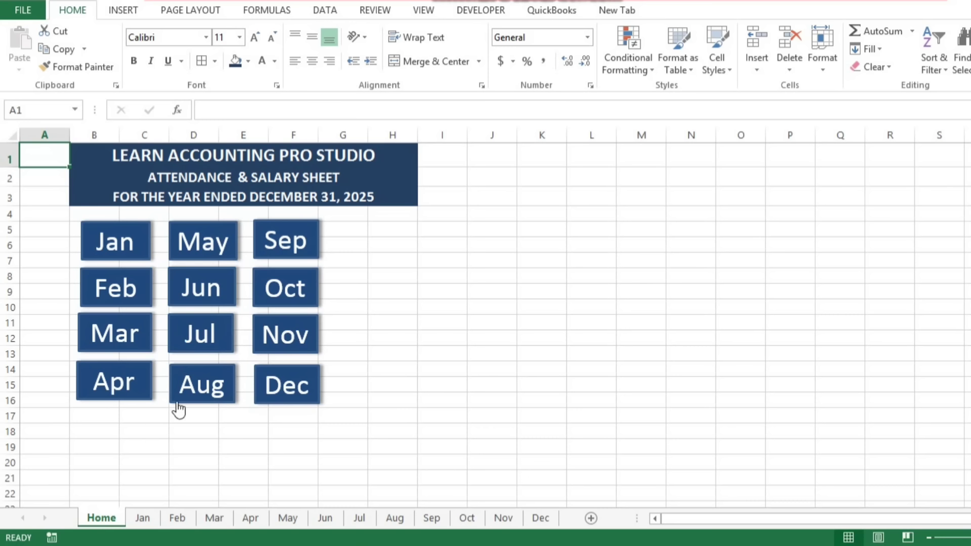
left_click(99, 377)
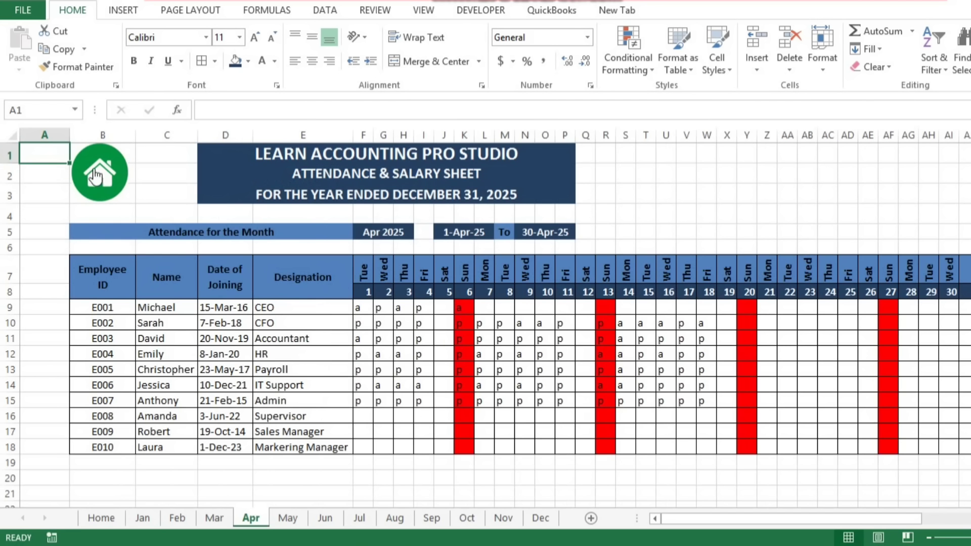
left_click(96, 172)
left_click(301, 452)
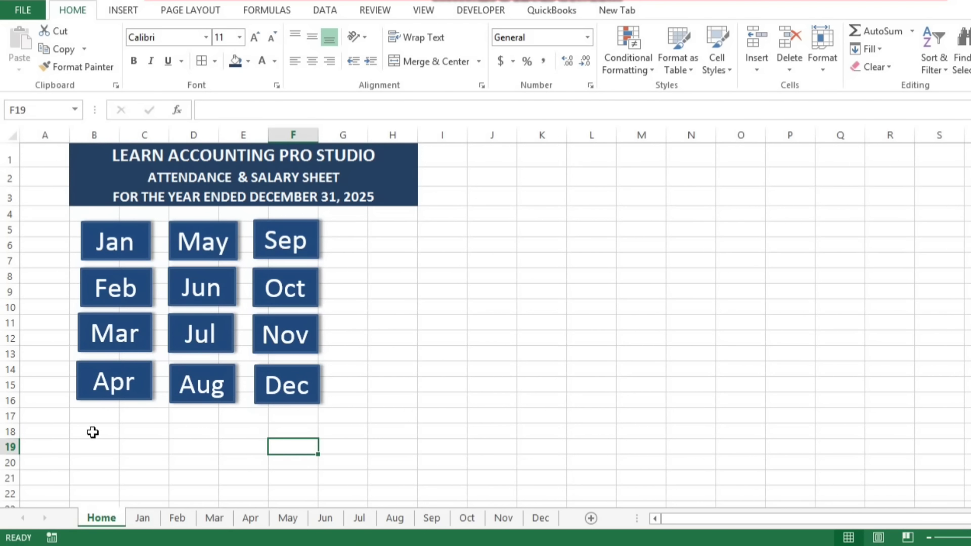
Recheck the Jan and Mar button links, returning to the Home sheet through the home icon each time
left_click(124, 243)
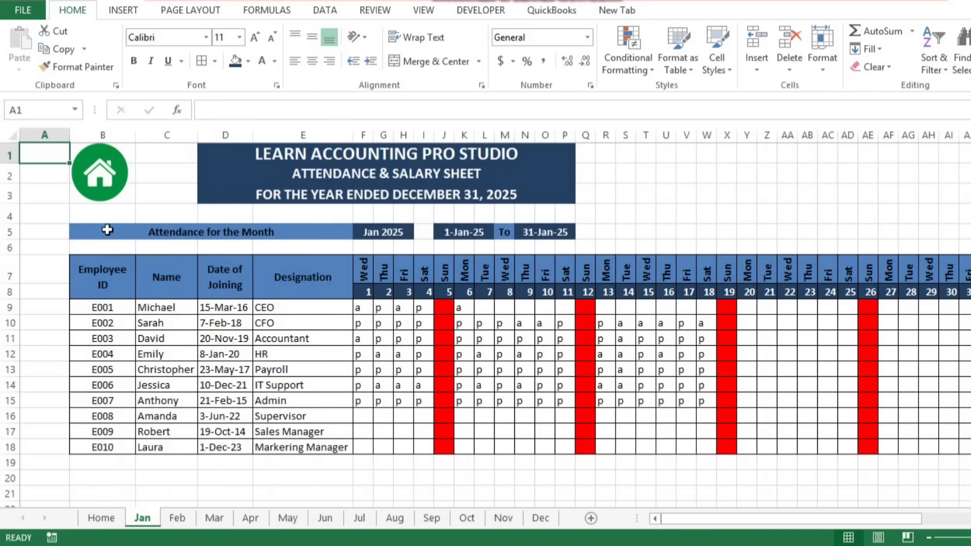
left_click(101, 180)
left_click(121, 327)
left_click(99, 170)
Clear all attendance marks copied into the employee rows of the Feb sheet
left_click(91, 292)
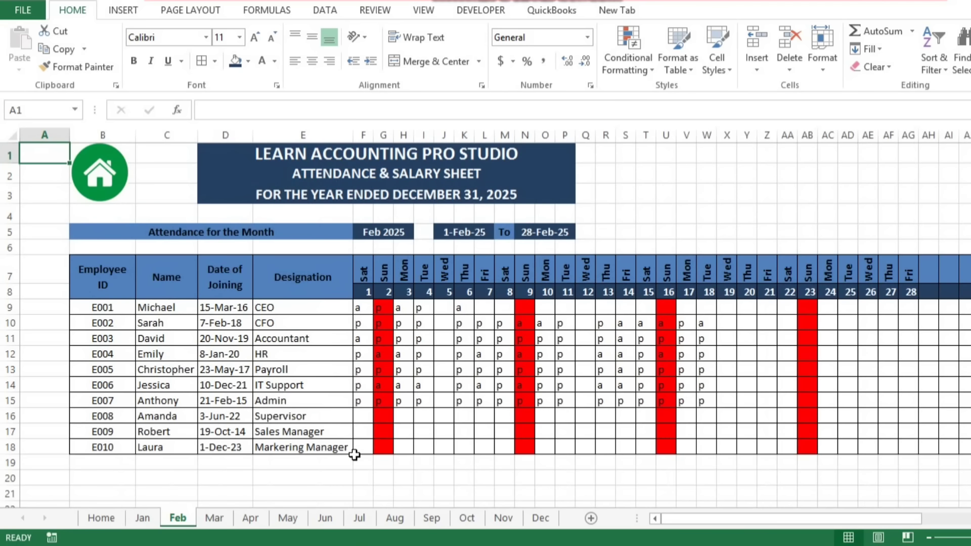
left_click(360, 308)
key("shift+Right")
key("shift+Down")
key("shift+Down")
key("shift+Down")
key("shift+Down")
key("shift+Down")
key("shift+Down")
key("shift+Down")
key("shift+Down")
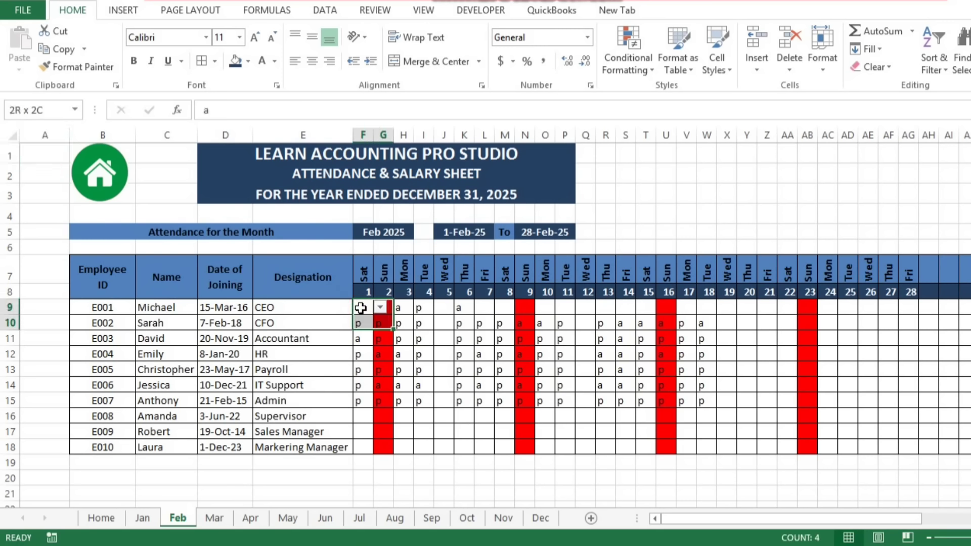
key("shift+Up")
key("shift+Right")
key("shift+Right")
key("shift+Right")
key("shift+Right")
key("shift+Right")
key("shift+Right")
key("shift+Right")
key("shift+Right")
key("shift+Right")
key("shift+Right")
key("shift+Right")
key("shift+Right")
key("shift+Right")
key("shift+Right")
key("shift+Right")
key("shift+Right")
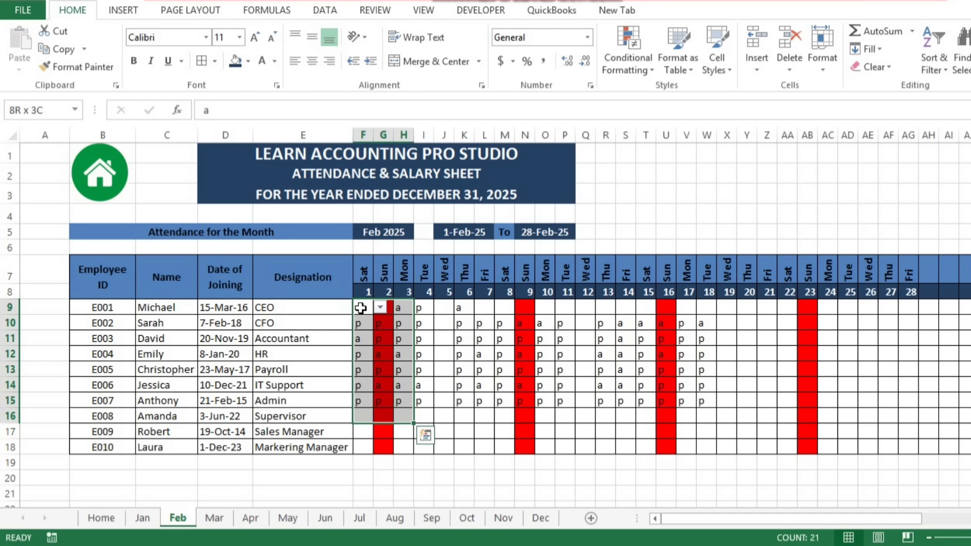
key("Delete")
left_click(383, 494)
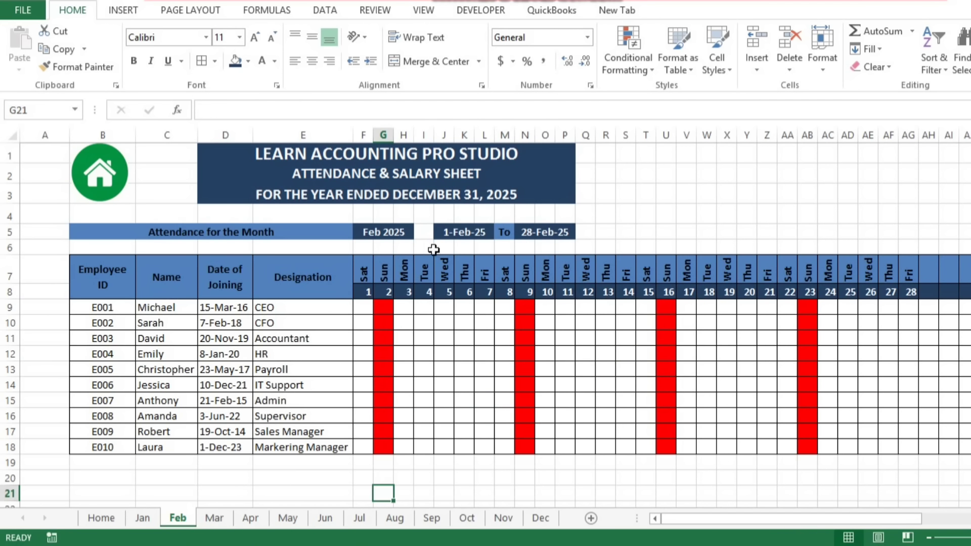
On the Feb sheet, mark employee E001 as p for day 1 and a for day 3
left_click(363, 307)
left_click(379, 309)
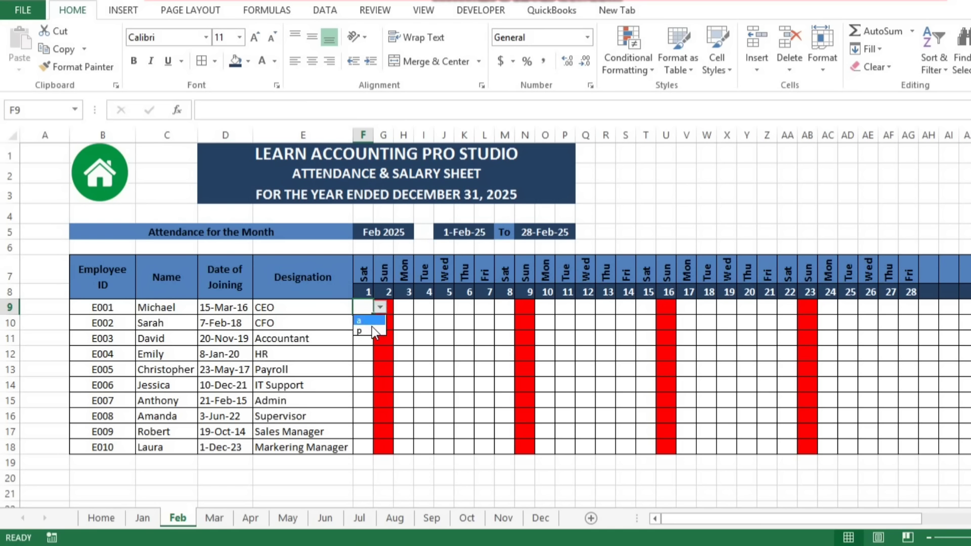
left_click(371, 327)
left_click(404, 308)
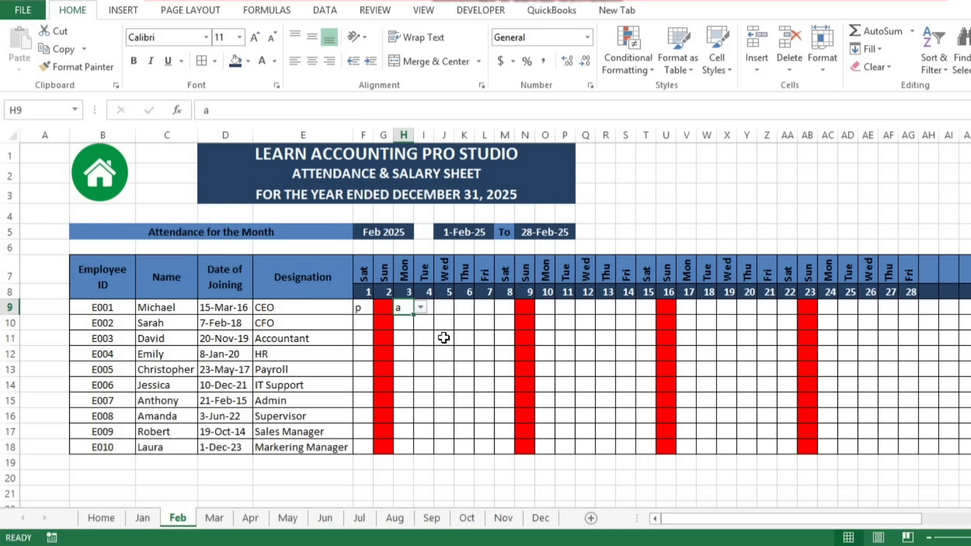
Examine how employee E001's attendance marks carry into the salary section of the Feb sheet
key("Right")
key("Right")
key("Right")
key("Right")
key("Right")
key("Right")
key("Right")
key("Right")
key("Right")
key("Right")
key("Right")
key("Right")
key("Right")
key("Right")
key("Right")
key("Right")
key("Right")
key("Right")
key("Right")
key("Right")
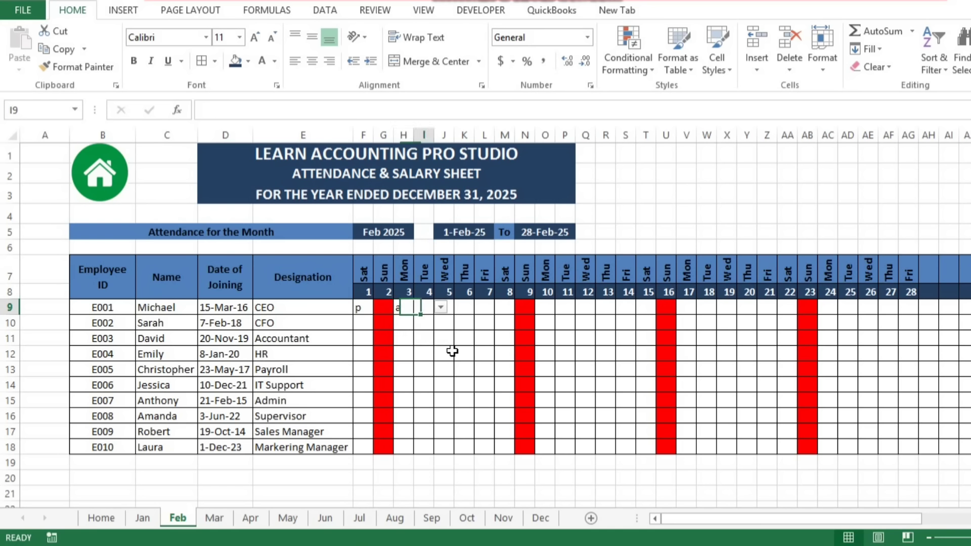
key("Right")
key("Right")
key("Right")
key("Right")
key("Right")
key("Right")
key("Right")
key("Right")
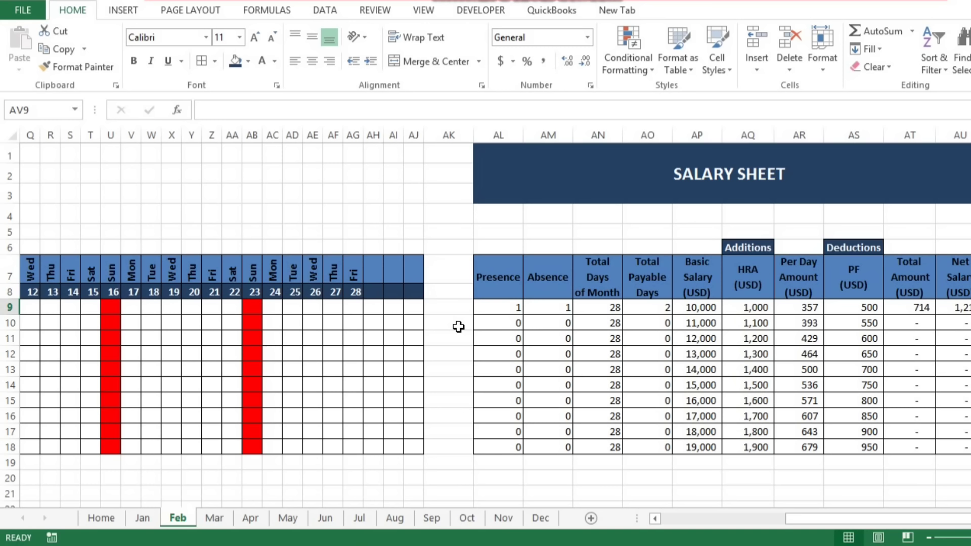
key("Left")
key("Left")
key("Left")
key("Left")
key("Left")
key("Left")
key("Left")
key("Left")
key("Left")
key("Left")
key("Left")
key("Left")
key("Left")
key("Left")
key("Left")
key("Left")
key("Left")
key("Left")
key("Left")
key("Left")
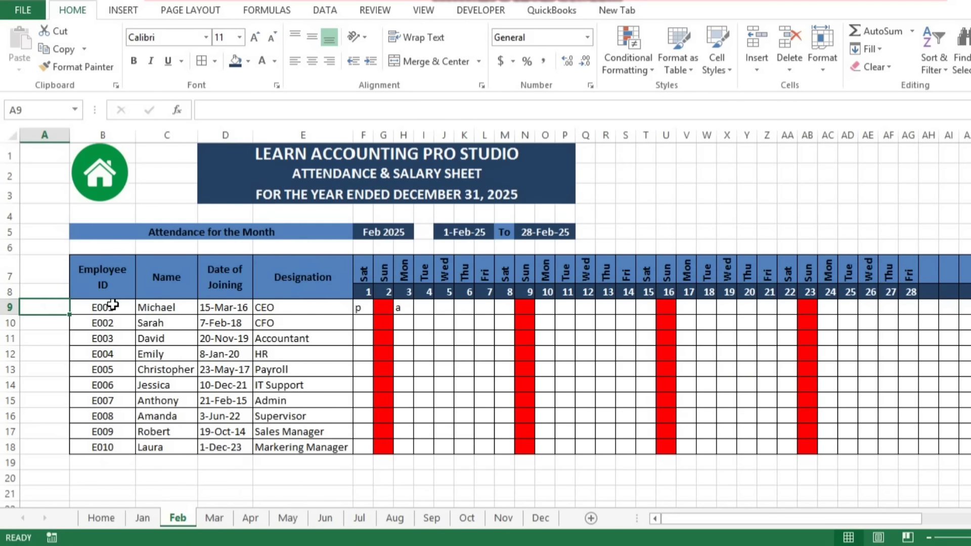
Test the home icon and Feb button again, review the Feb salary section, and return to the Home sheet
left_click(91, 177)
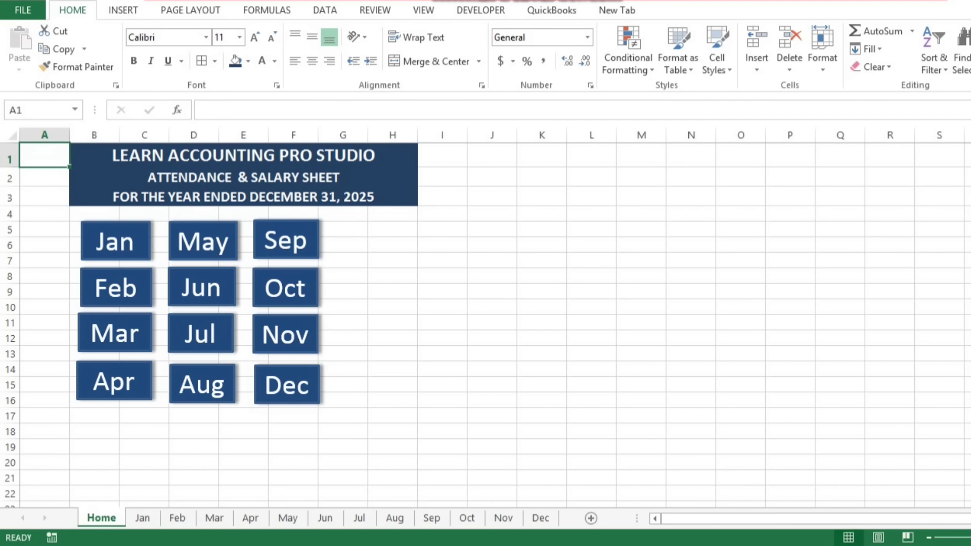
left_click(129, 293)
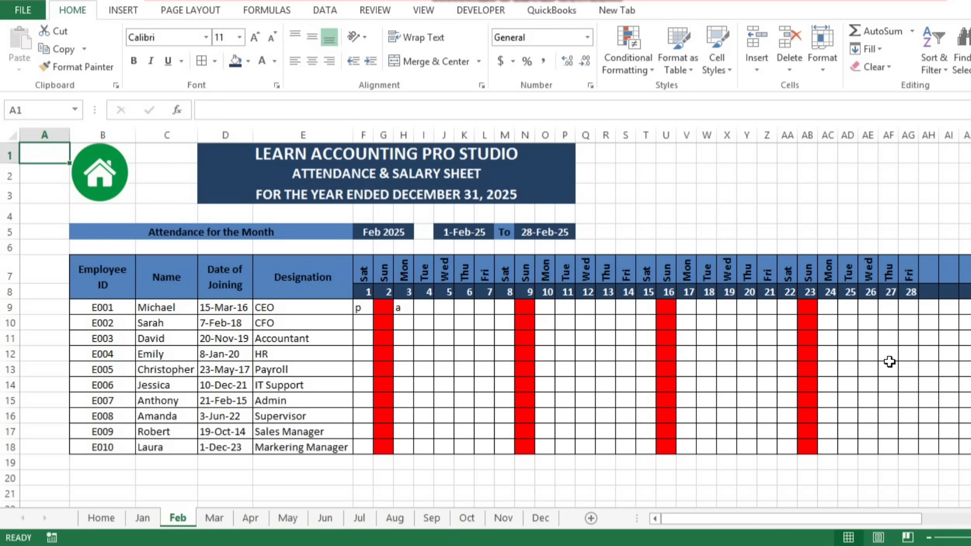
left_click(890, 360)
key("Right")
key("Right")
key("Right")
key("Right")
key("Right")
key("Right")
key("Right")
key("Right")
key("Right")
key("Right")
key("Right")
key("Right")
key("Right")
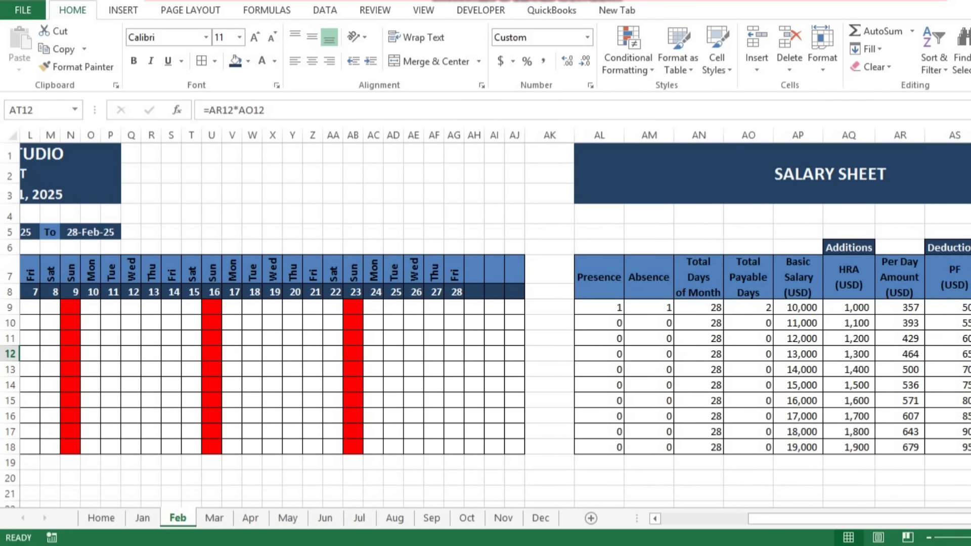
key("Right")
key("Right")
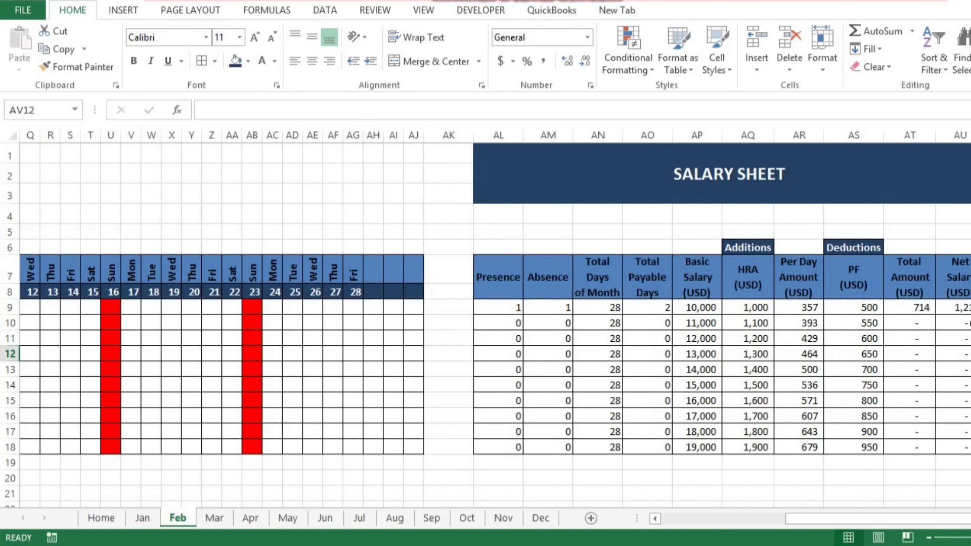
left_click(103, 518)
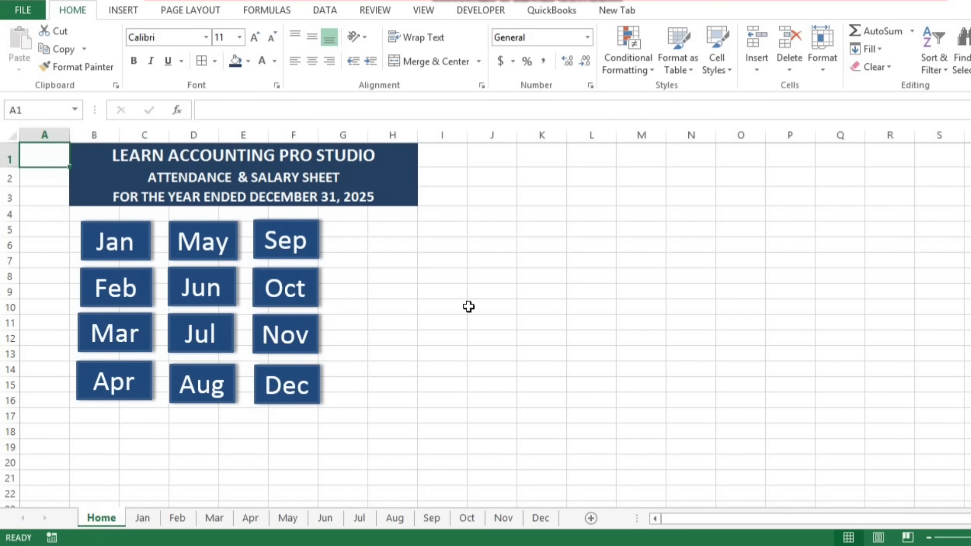